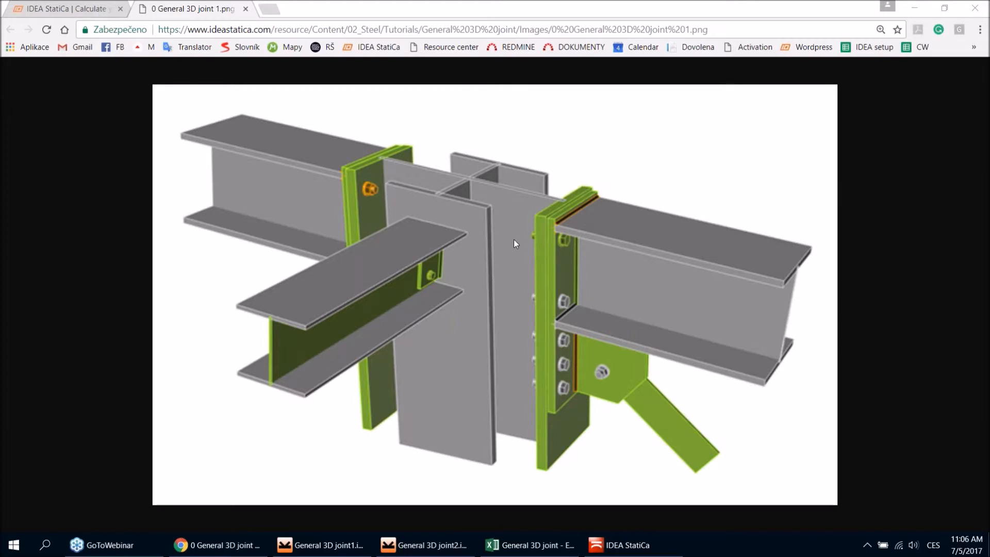
Step: Switch to IDEA StatiCa and create a new 3D frame connection with EN code, using the topology of a column with two perpendicular beams
click(633, 547)
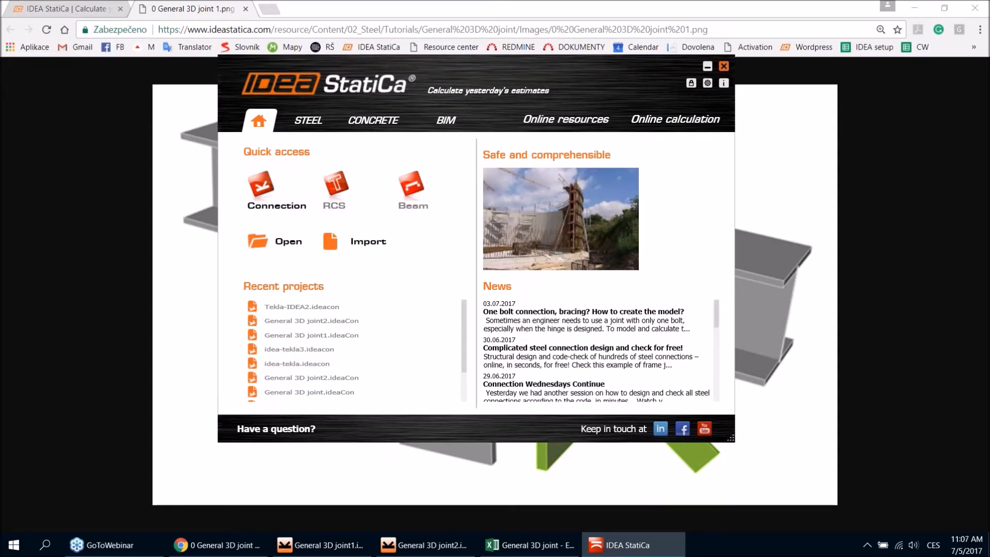
click(263, 187)
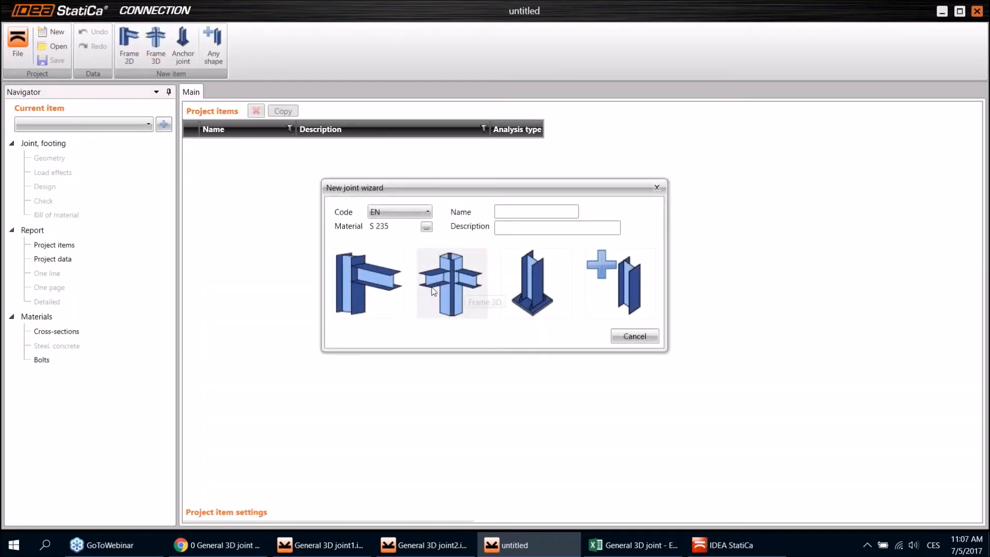
click(454, 277)
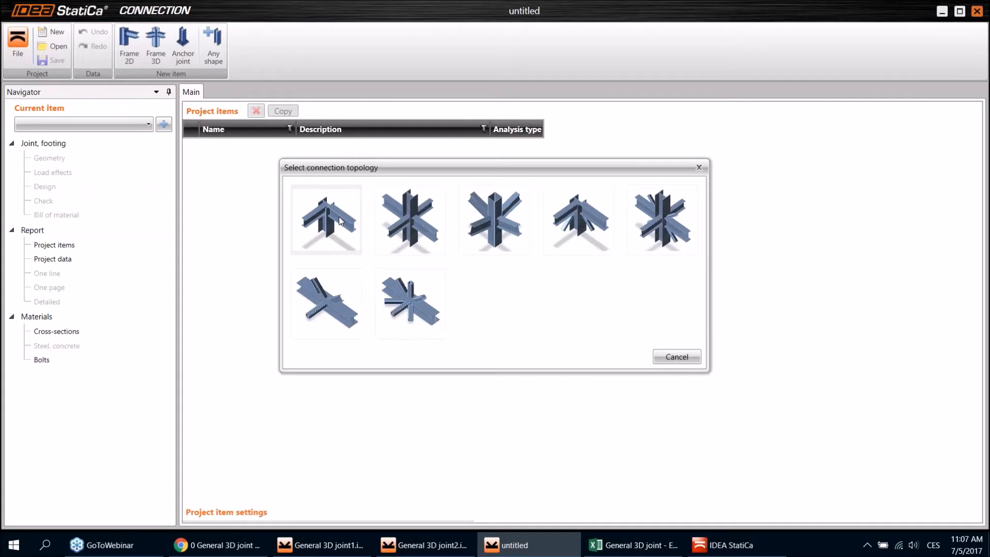
click(339, 216)
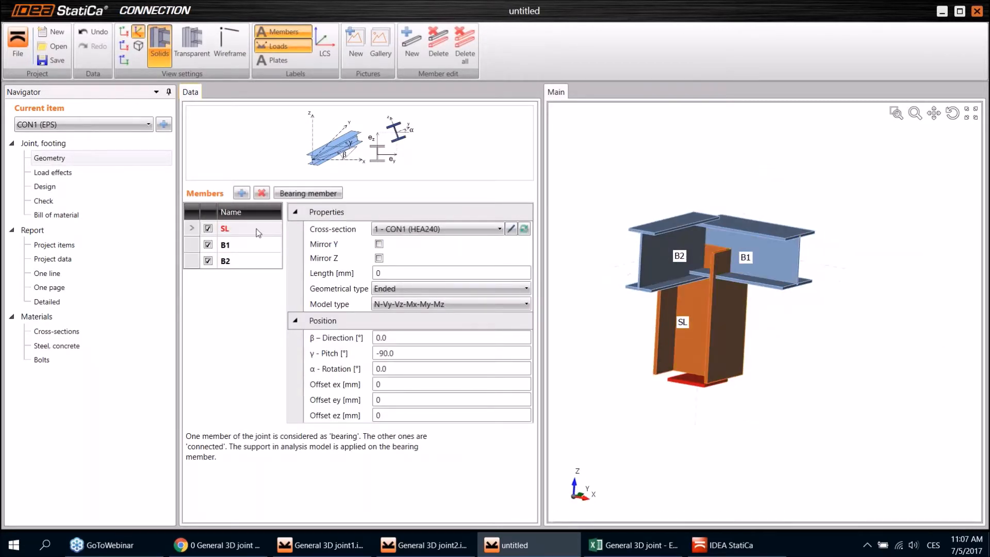
Step: Start a new general cross-section for column member SL from the welded and composed section types
click(190, 228)
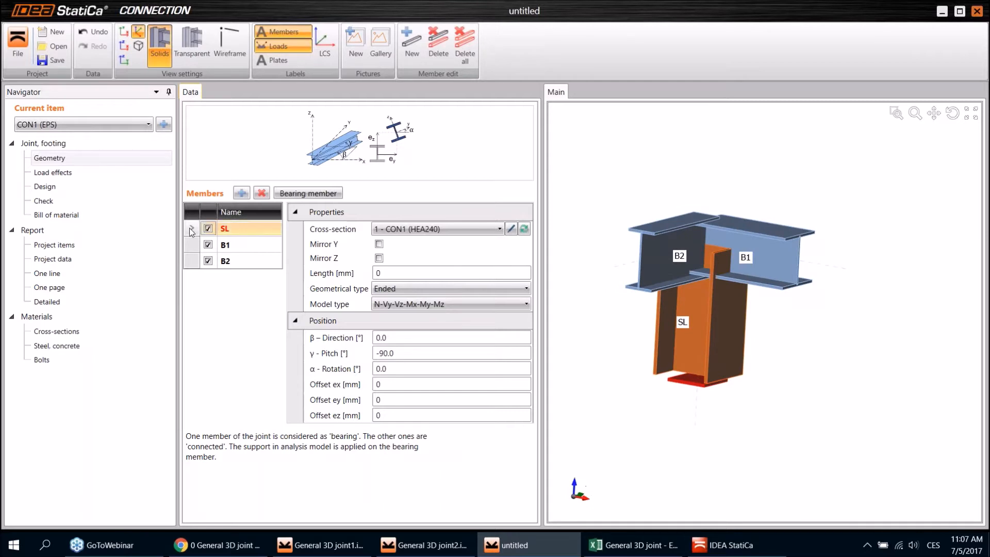
click(525, 229)
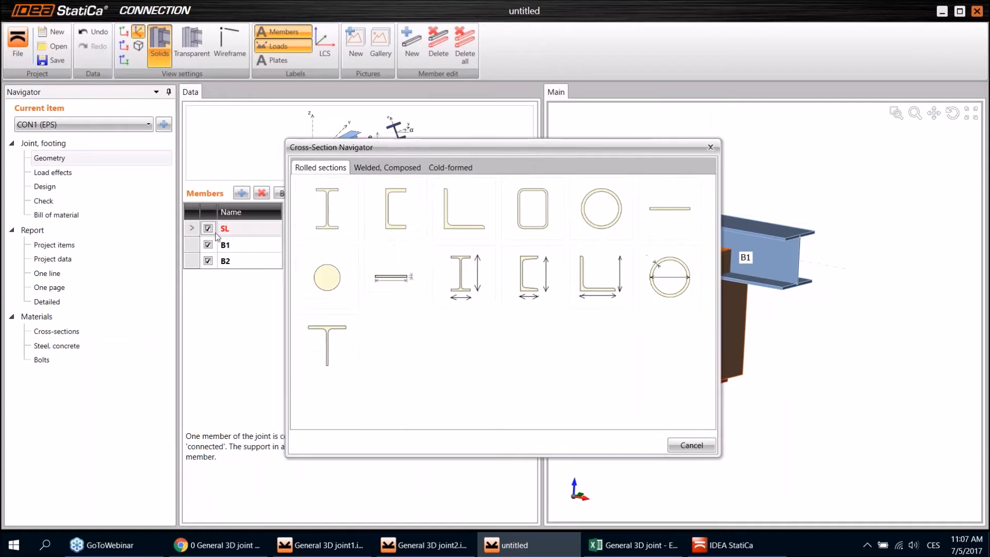
drag(435, 146, 365, 130)
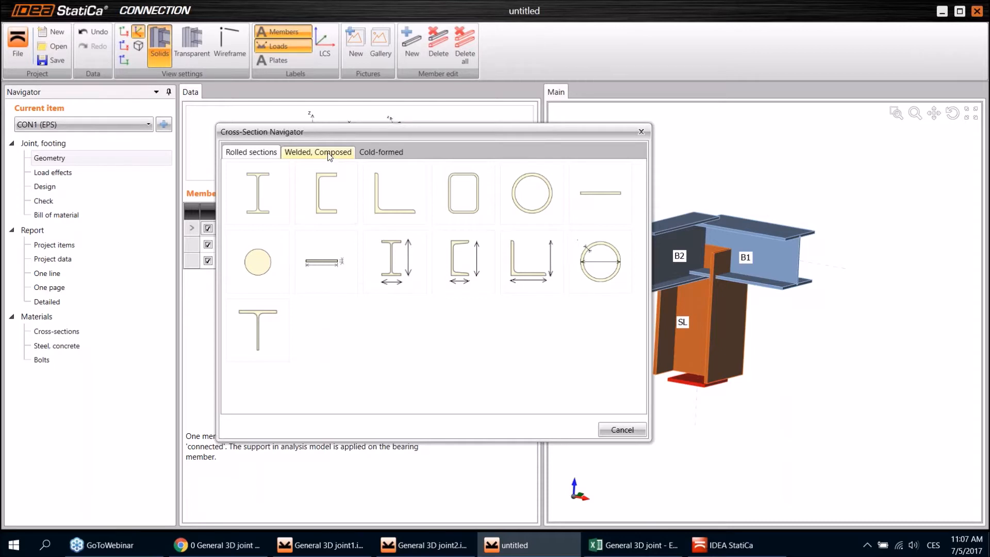
click(312, 154)
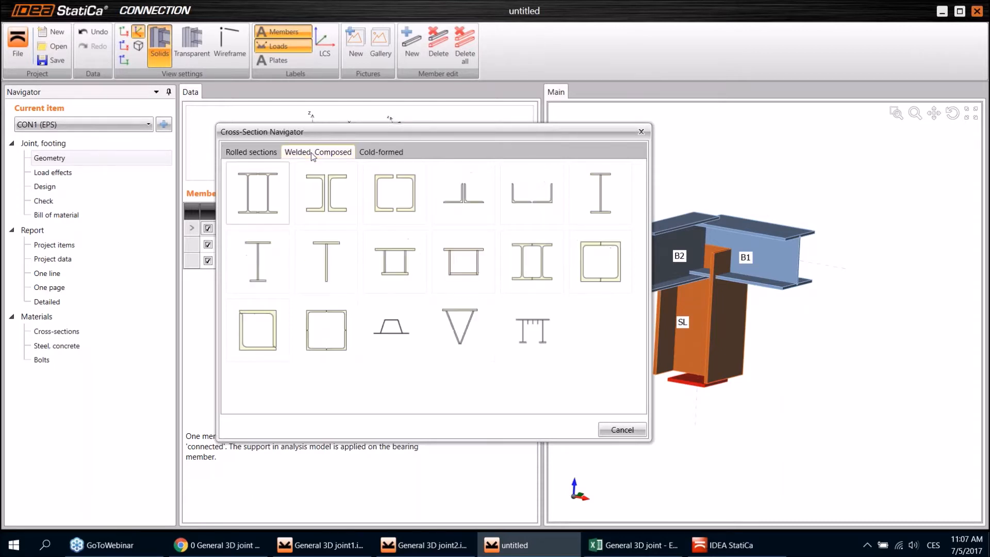
click(533, 331)
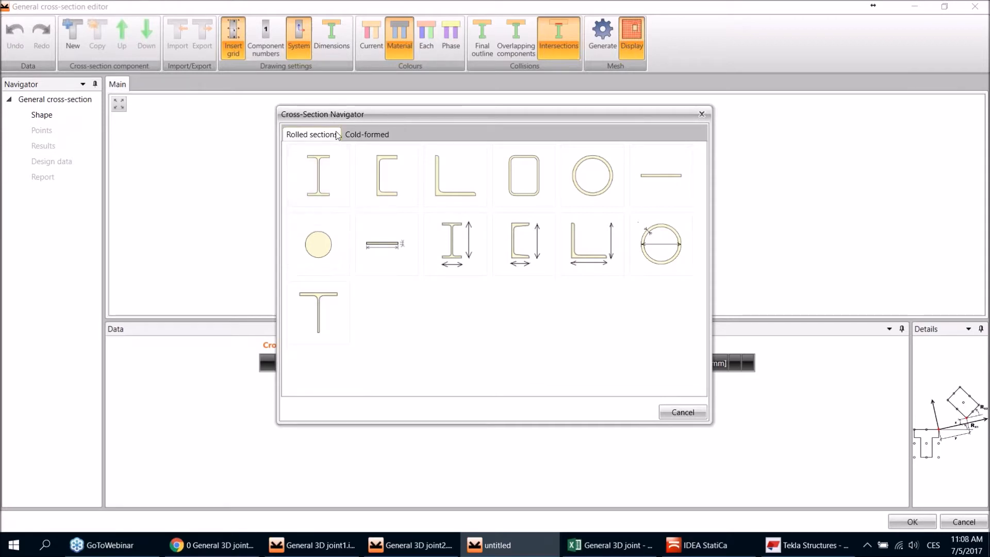
Step: Insert a rolled HEB600 I-section as the first component of the general cross-section
click(323, 169)
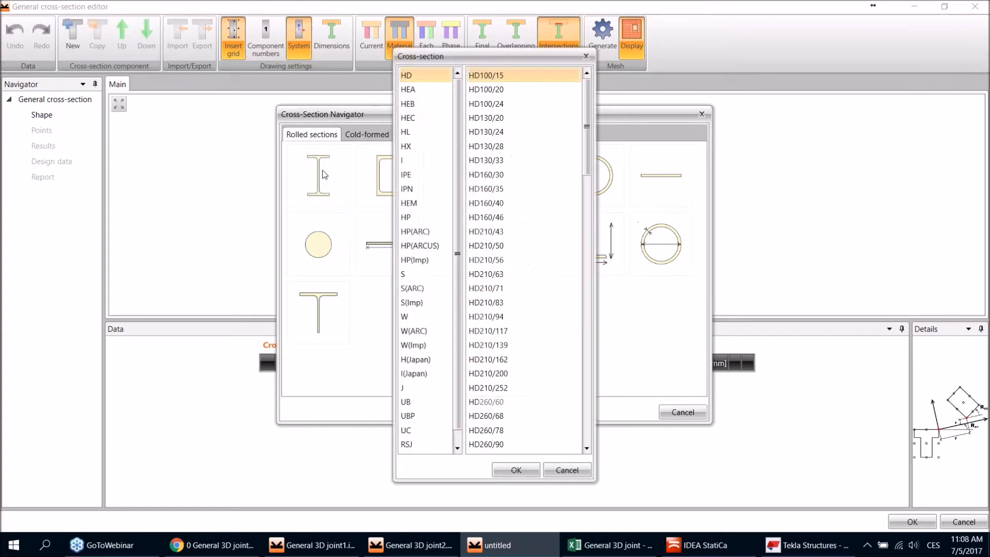
click(416, 108)
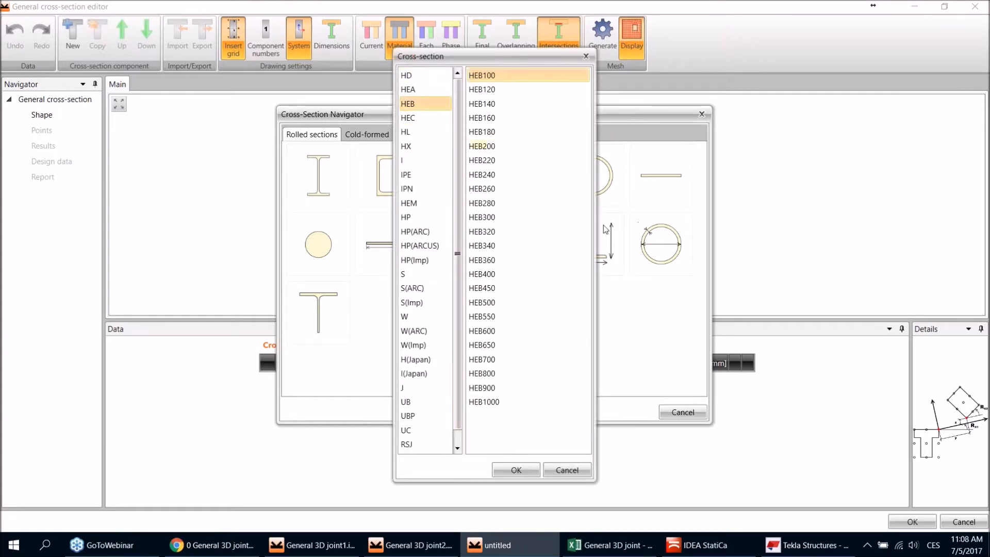
click(509, 330)
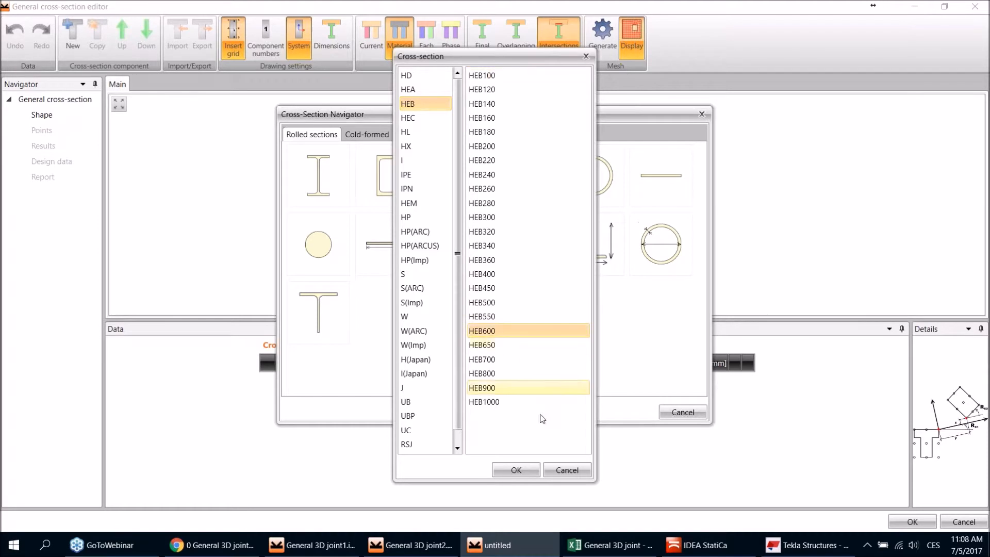
click(516, 470)
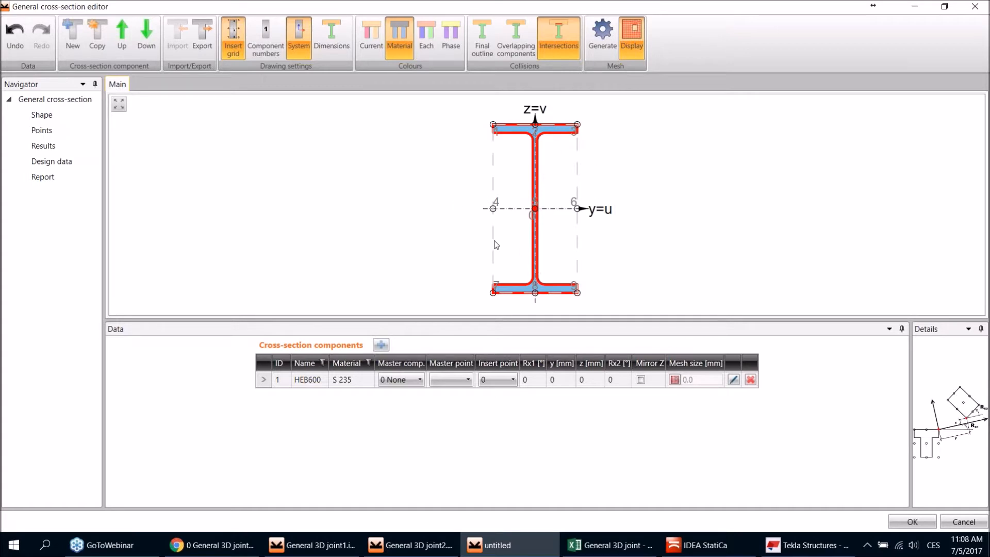
Step: Add a second component as a rolled T (I-cut) section with shape HEB500
click(381, 345)
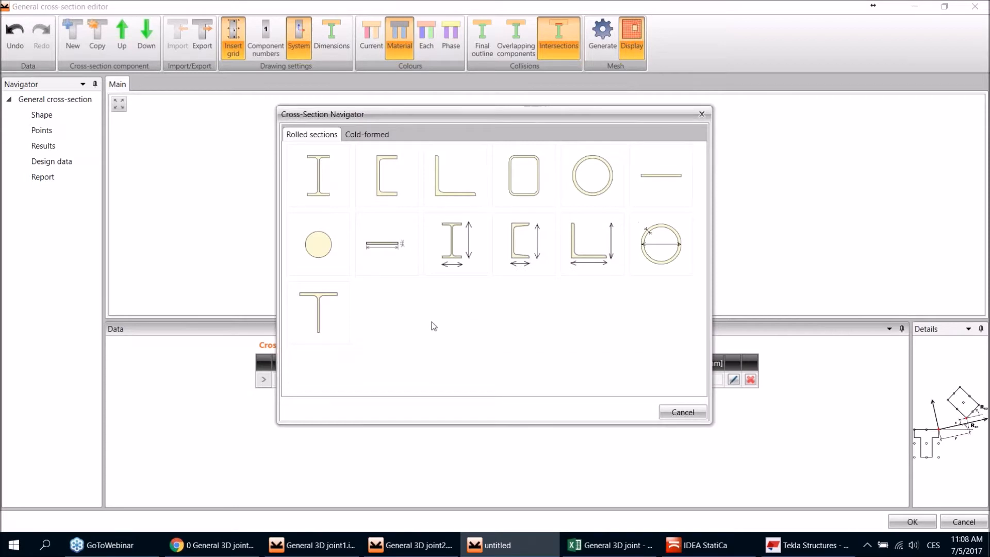
click(321, 305)
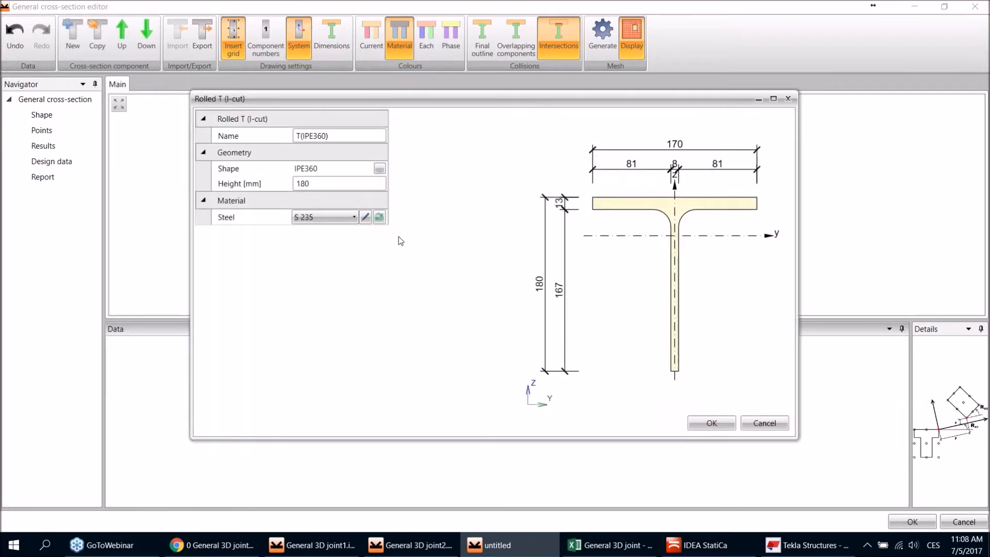
click(379, 169)
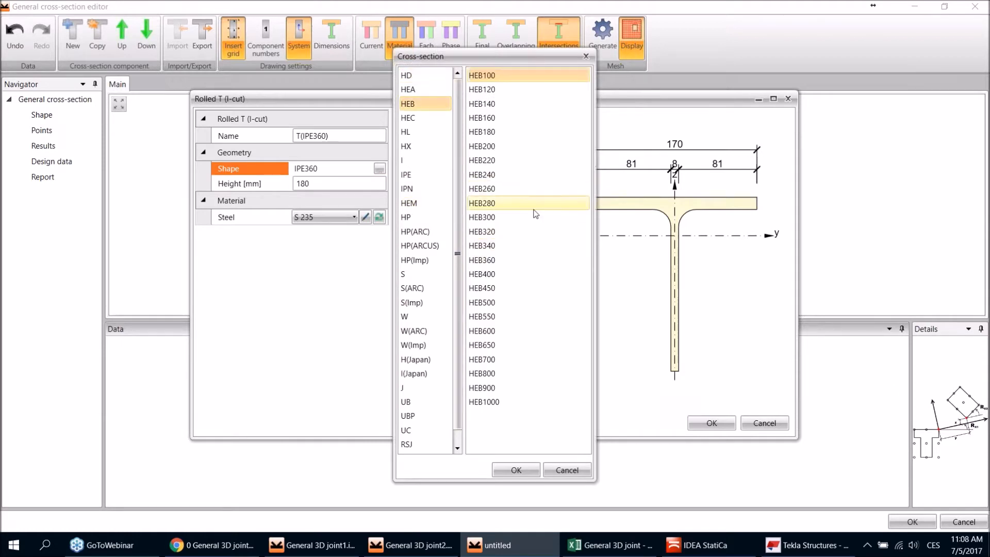
click(519, 304)
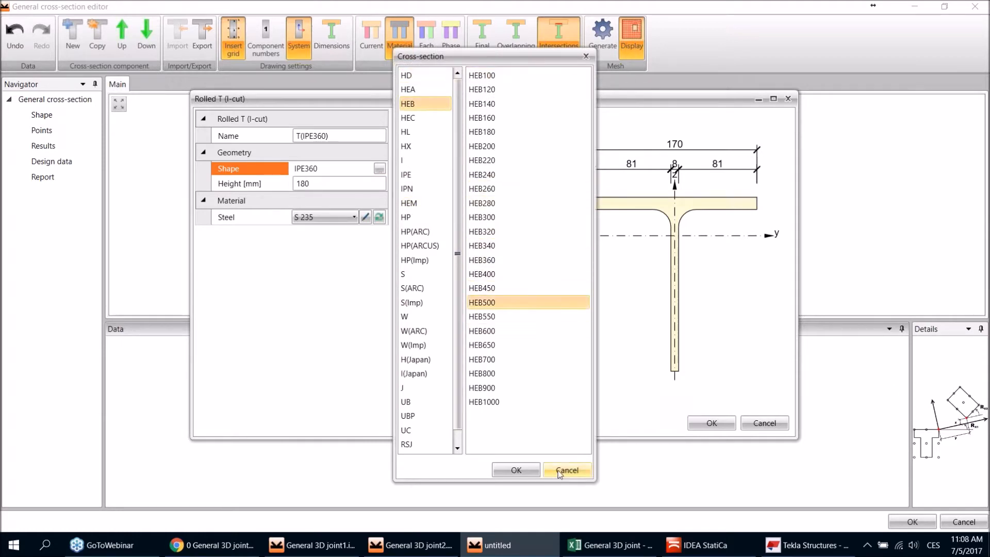
click(517, 471)
click(713, 423)
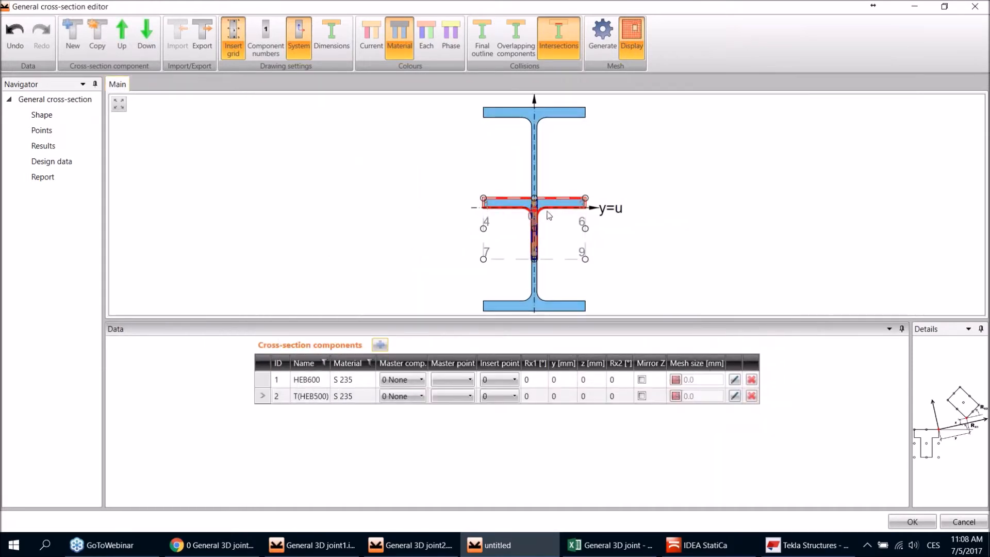
Step: Copy the T(HEB500) component to get a second identical T-section
scroll(471, 225, down, 2)
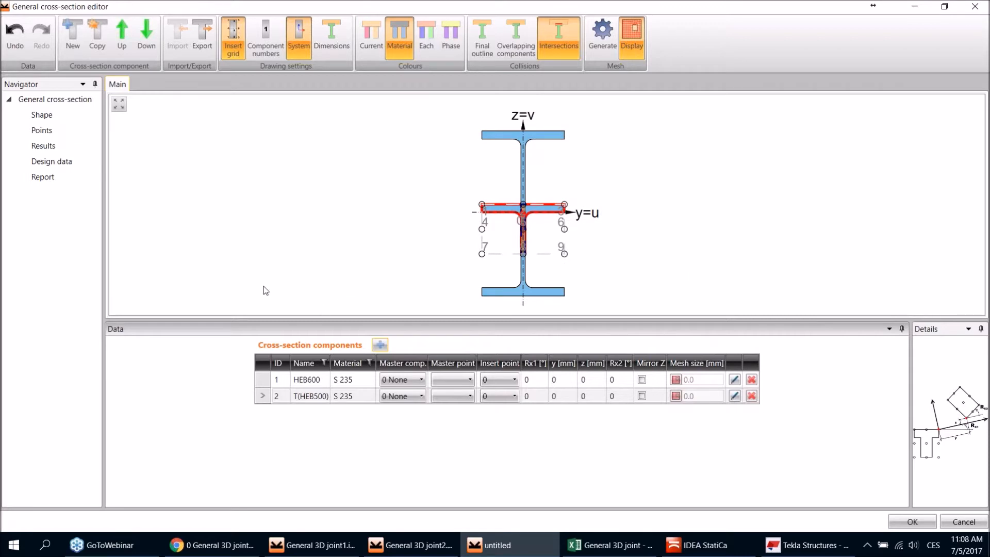
click(260, 395)
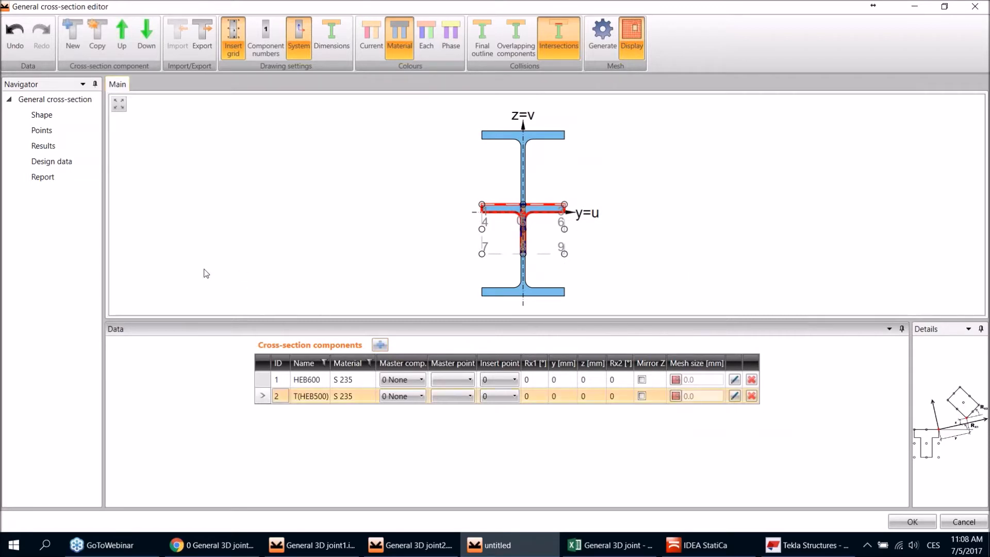
click(98, 41)
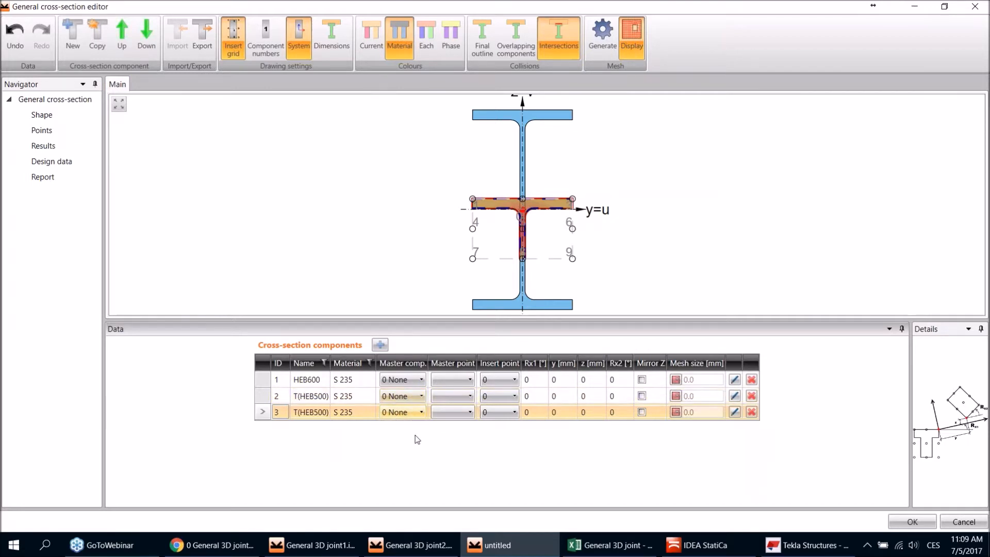
Step: Set HEB600 as the master component of both T(HEB500) components
click(276, 397)
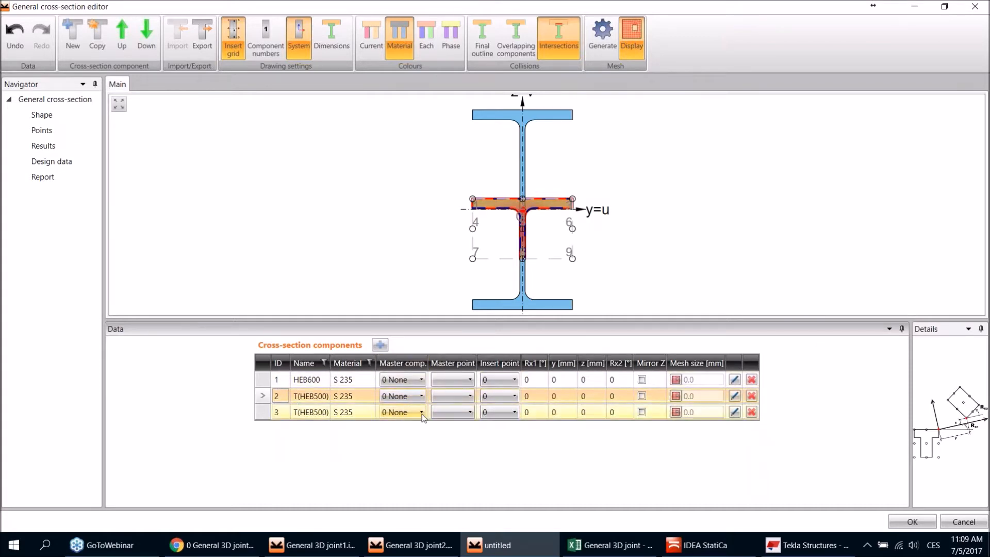
click(411, 398)
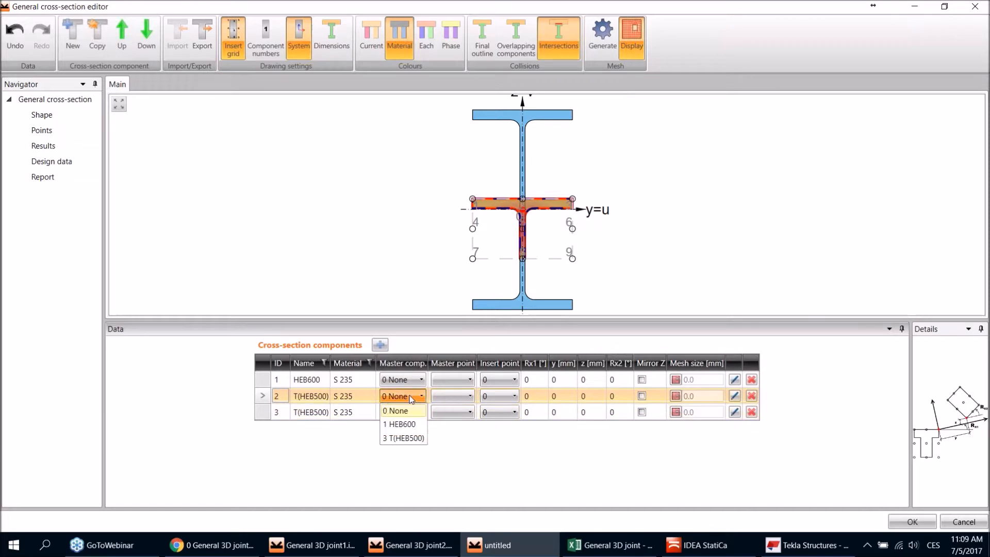
click(409, 426)
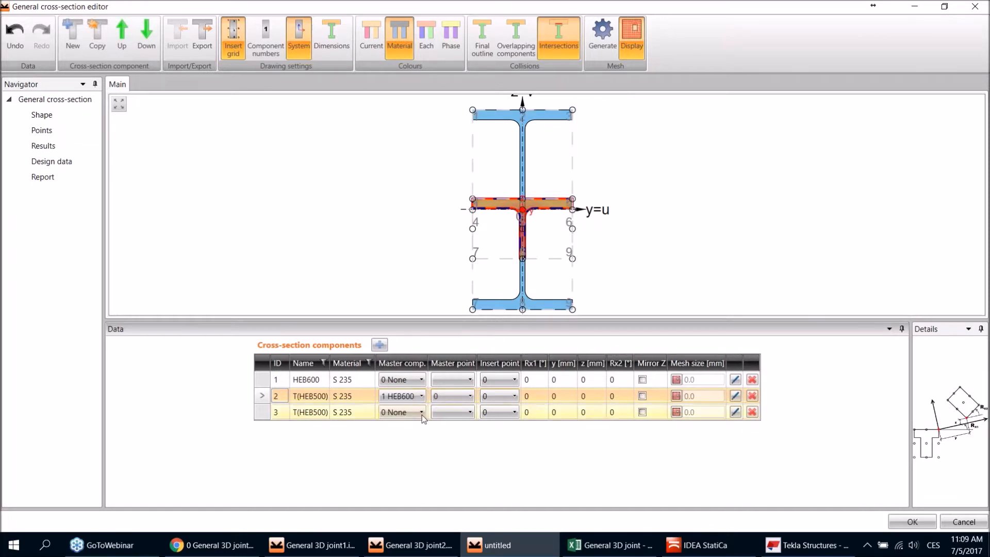
click(411, 412)
click(407, 440)
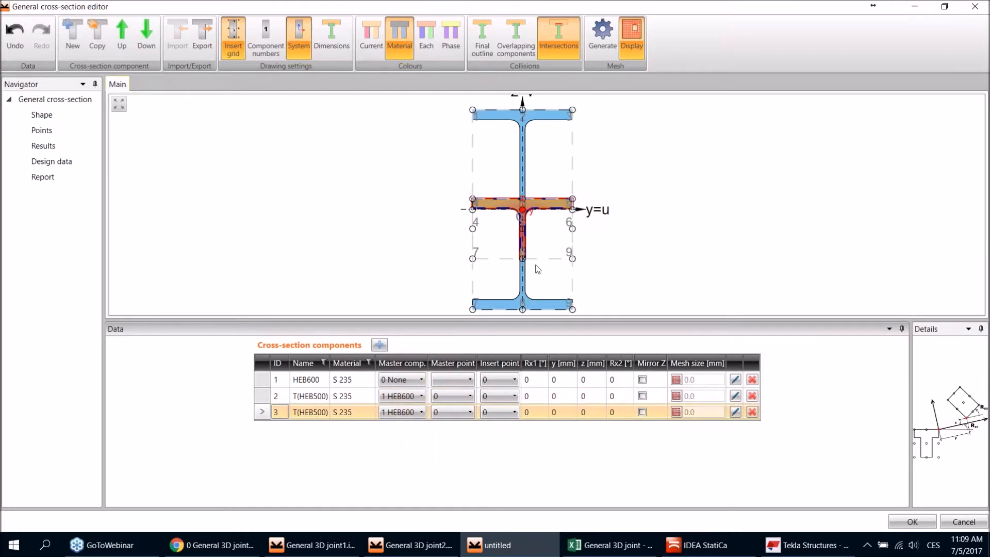
Step: Examine the numbered master and insert points on the HEB600 web and flanges and on the T-sections
scroll(524, 311, up, 1)
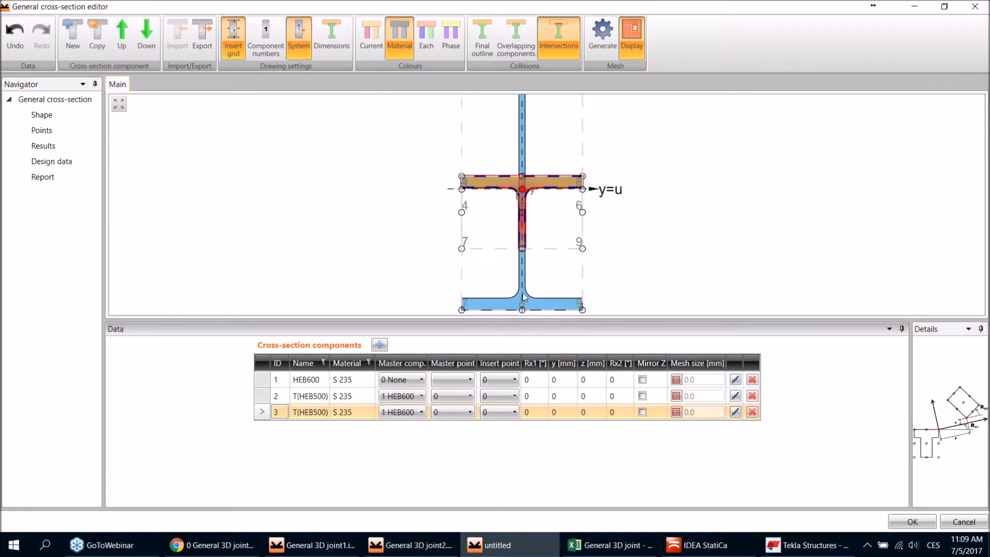
scroll(534, 302, down, 1)
middle_drag(541, 273, 540, 235)
scroll(520, 245, up, 1)
scroll(521, 248, up, 1)
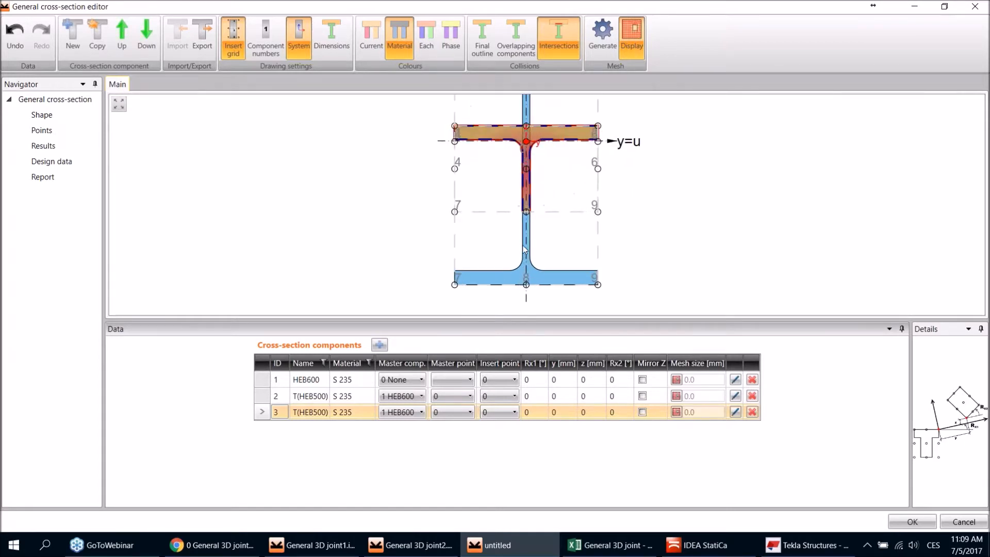
scroll(532, 235, up, 1)
middle_drag(553, 195, 539, 256)
middle_drag(523, 211, 509, 256)
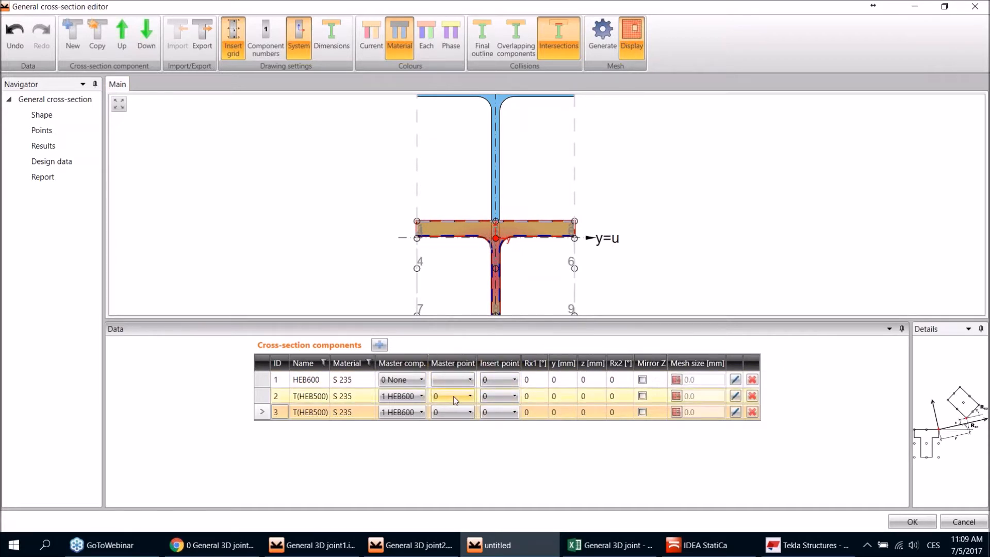
scroll(475, 212, down, 2)
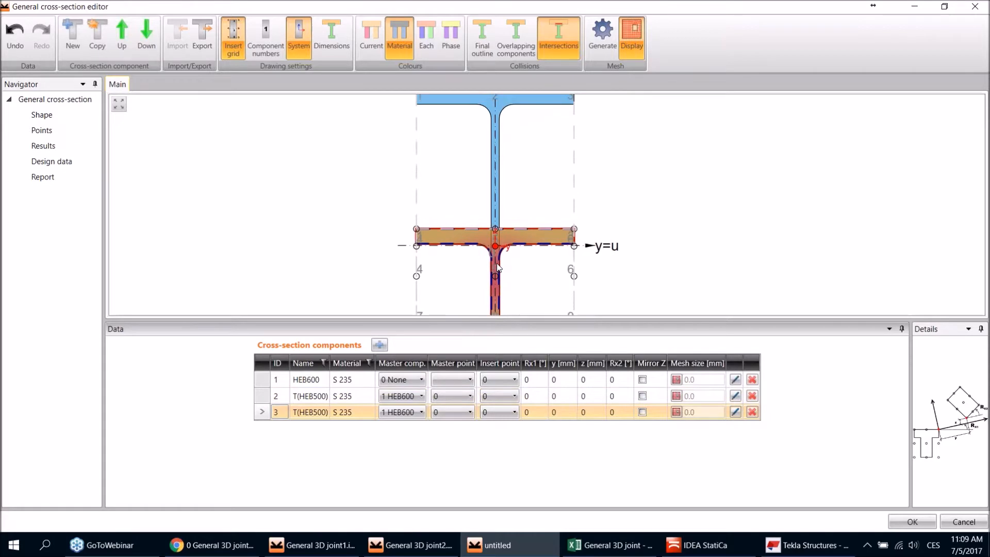
scroll(474, 209, down, 2)
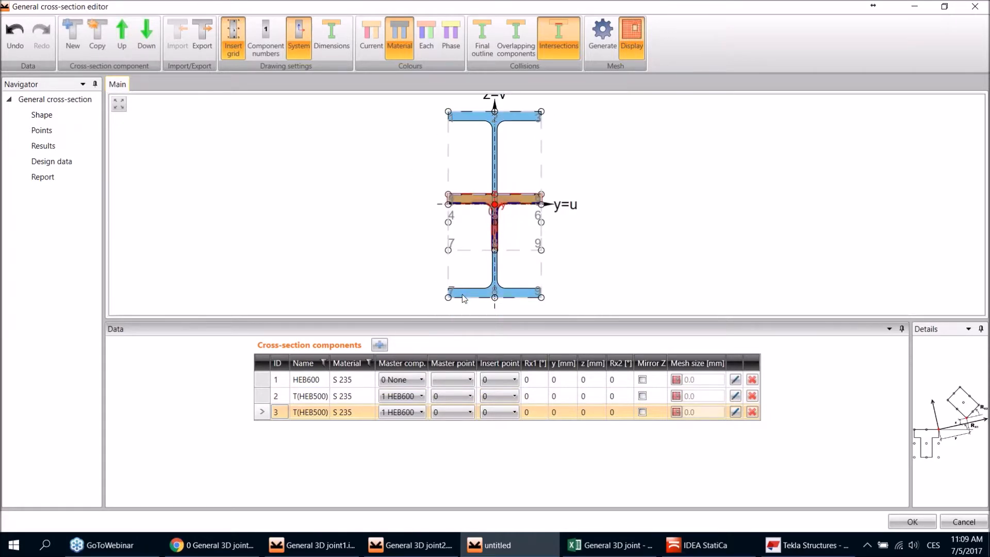
scroll(476, 203, up, 1)
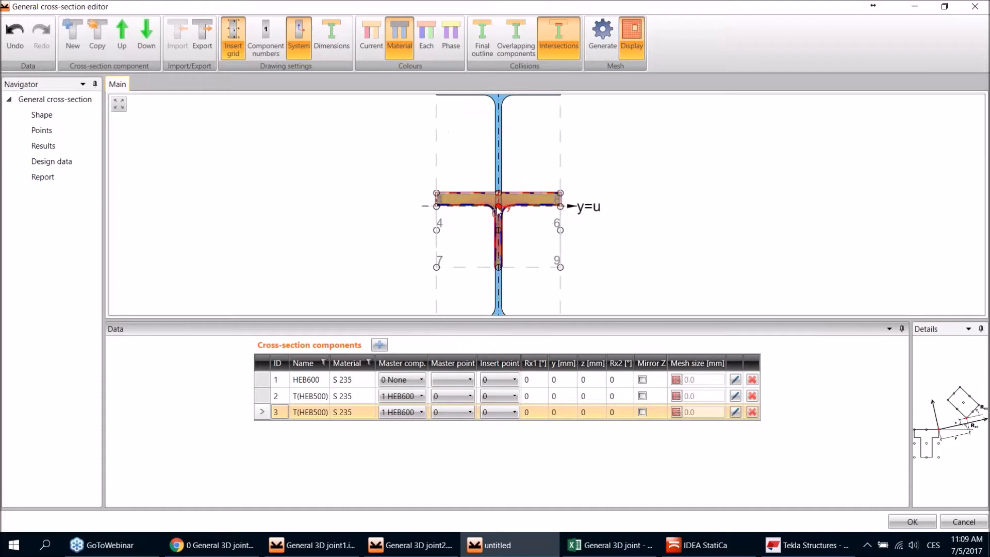
scroll(499, 190, up, 5)
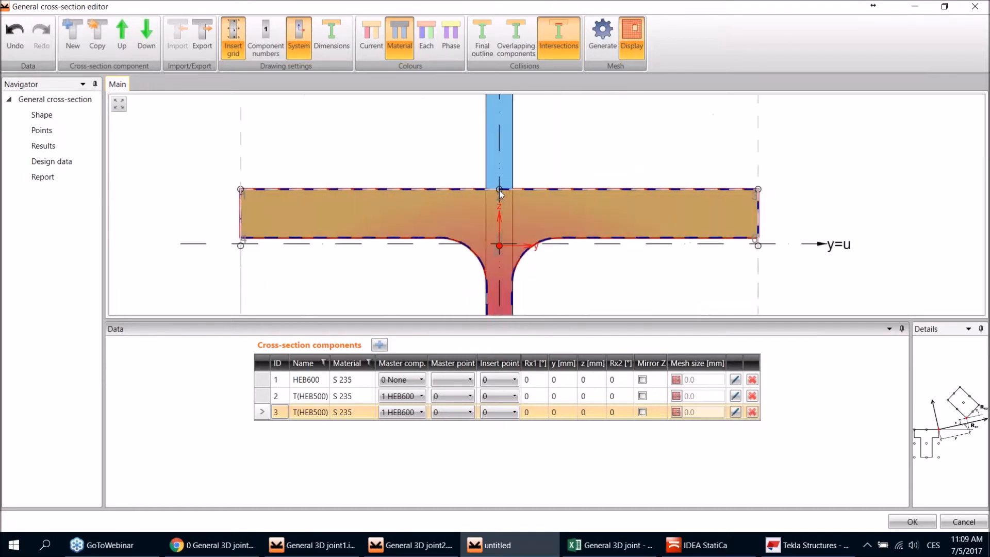
scroll(509, 208, up, 2)
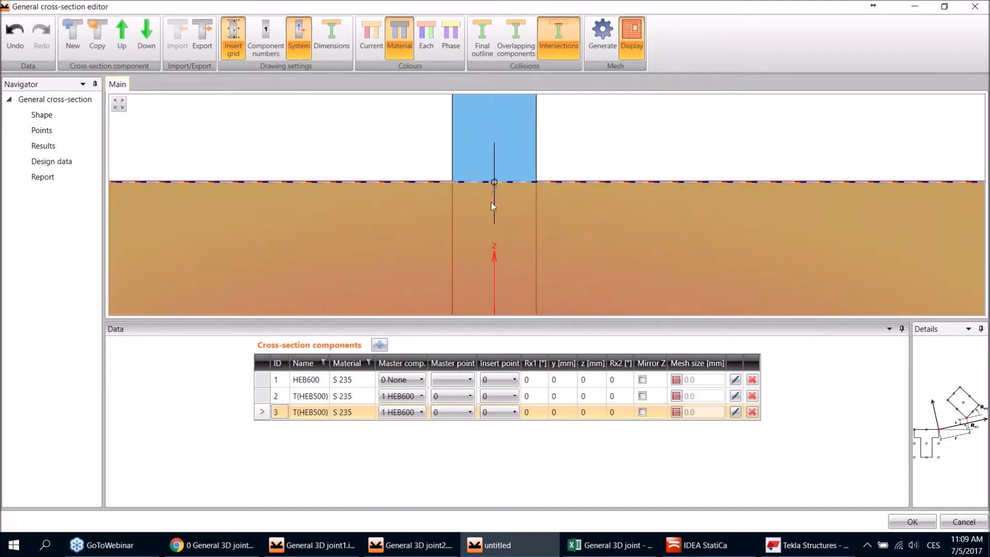
scroll(497, 190, down, 6)
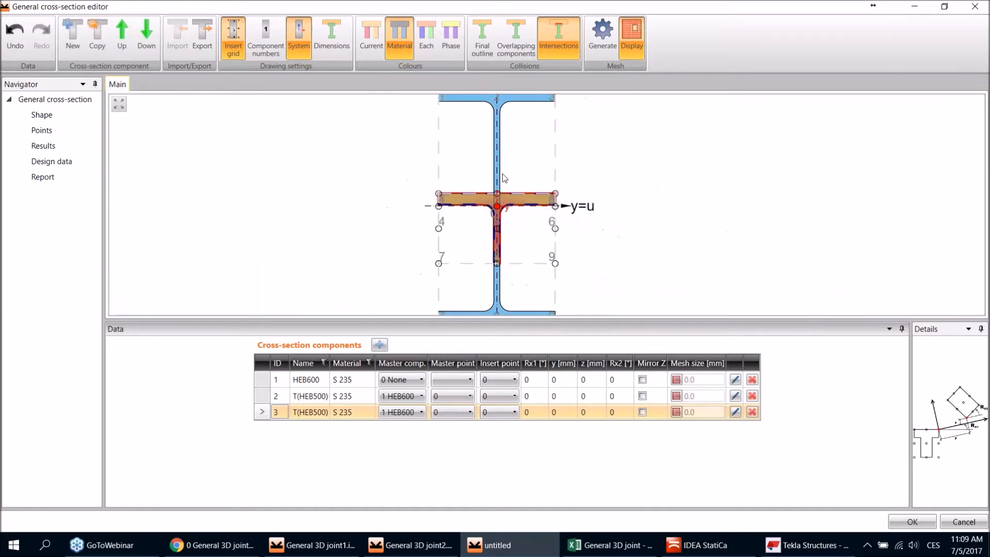
scroll(498, 175, down, 3)
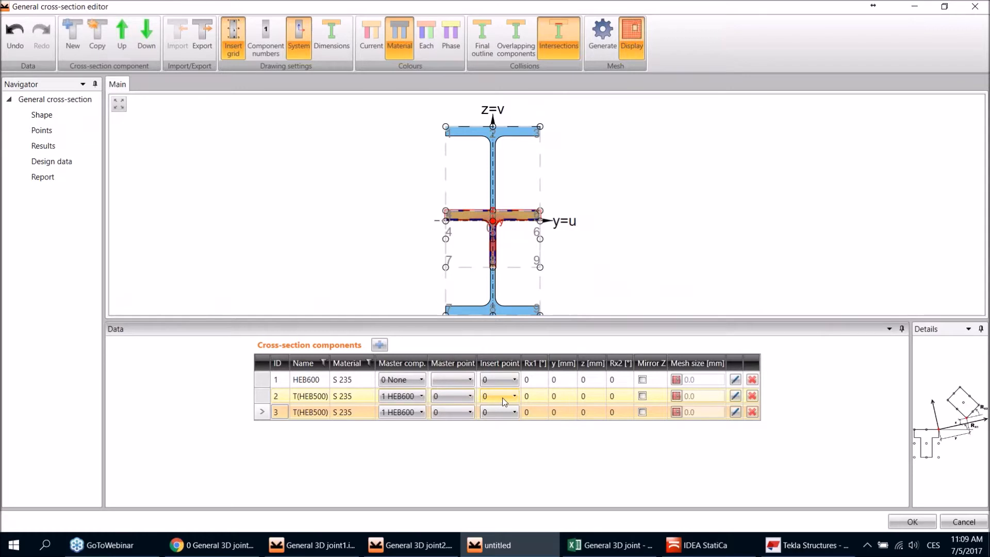
Step: Set the insert point of the first T(HEB500) component, ID 2, to 8 at the end of its web
scroll(500, 247, up, 3)
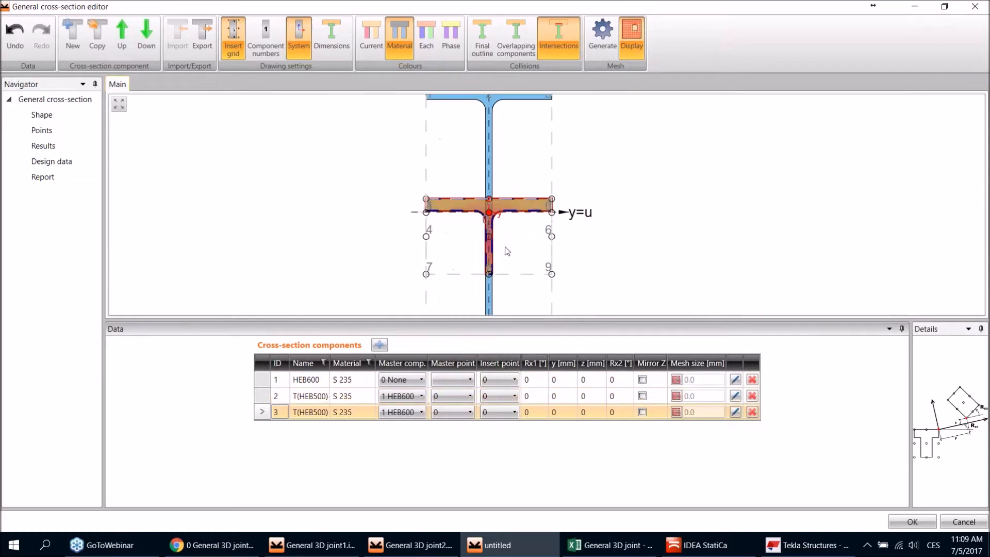
scroll(450, 243, up, 3)
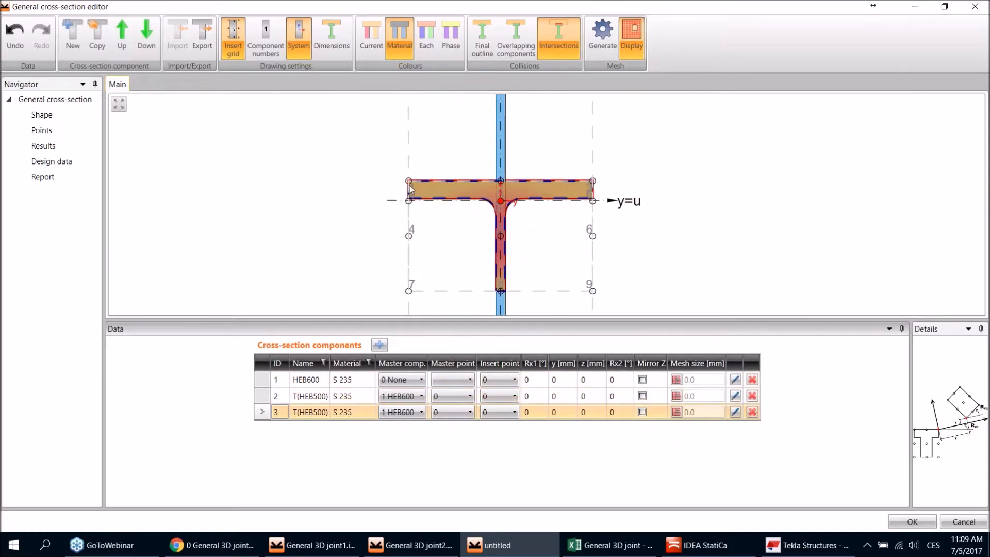
scroll(414, 187, up, 1)
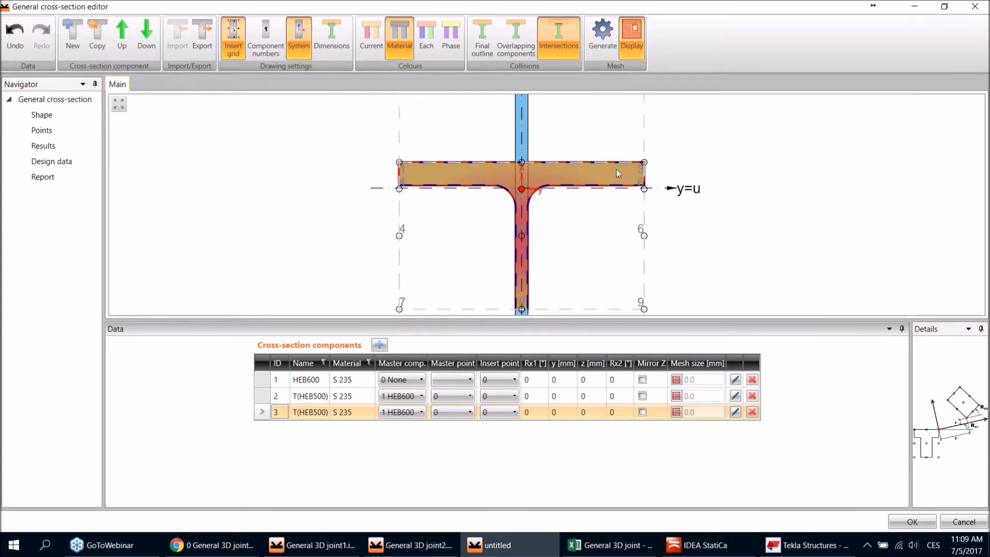
middle_drag(558, 287, 539, 242)
scroll(538, 237, down, 1)
click(503, 396)
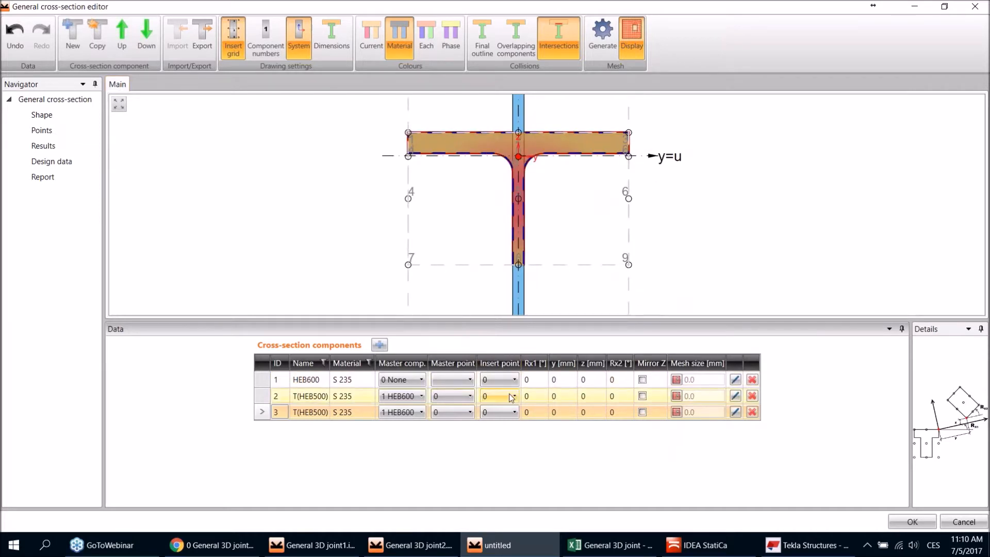
click(502, 397)
scroll(501, 435, down, 2)
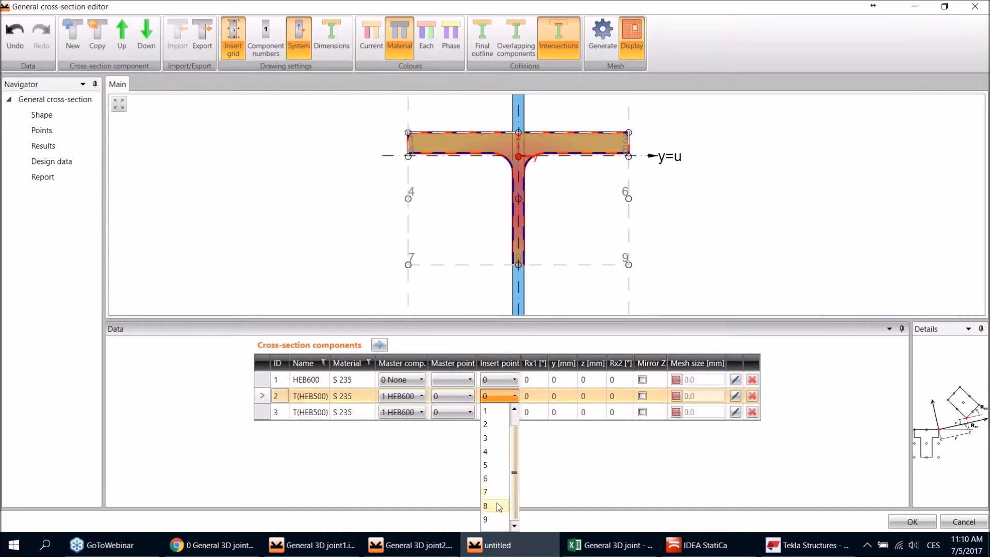
click(500, 437)
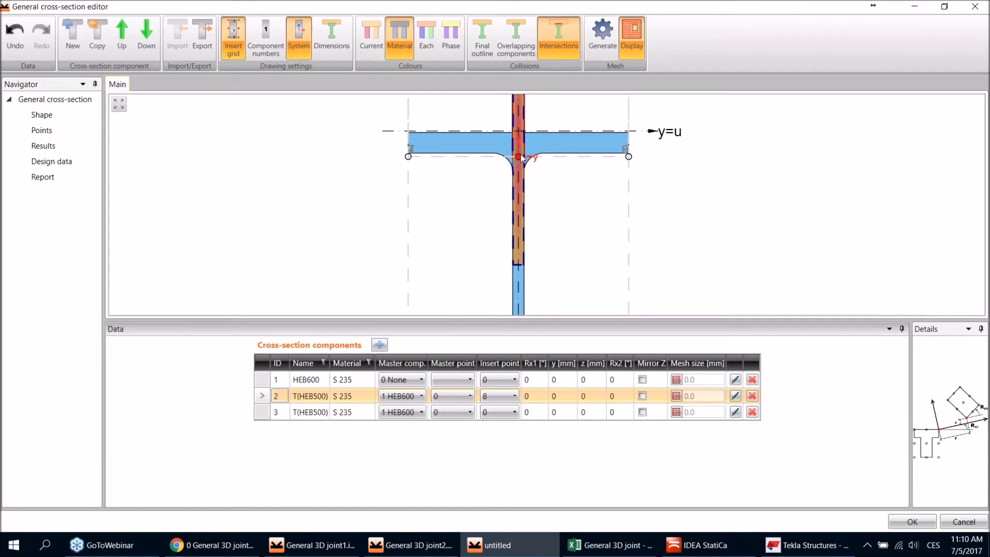
Step: Set the insert point of the second T(HEB500) component, ID 3, to 8 as well
click(506, 412)
click(505, 412)
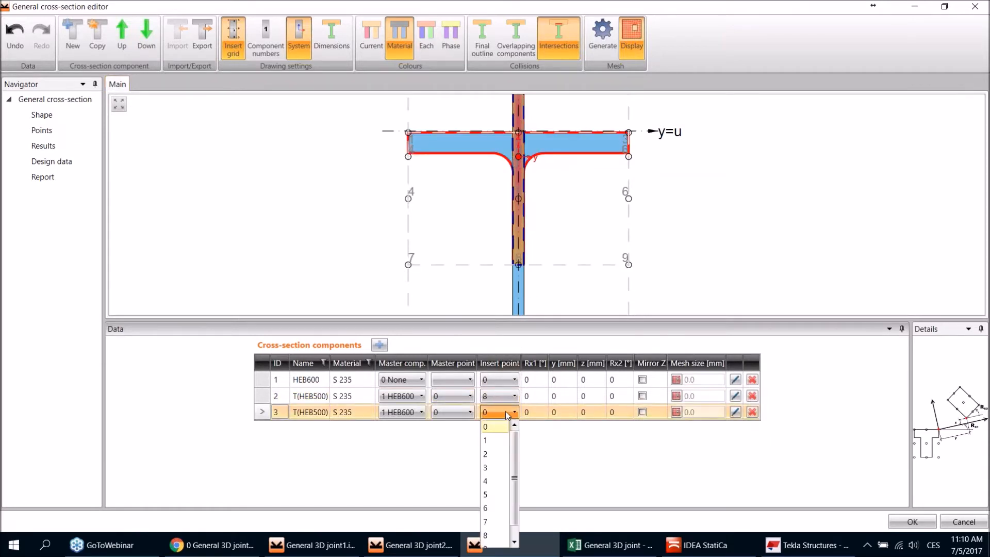
scroll(515, 480, down, 1)
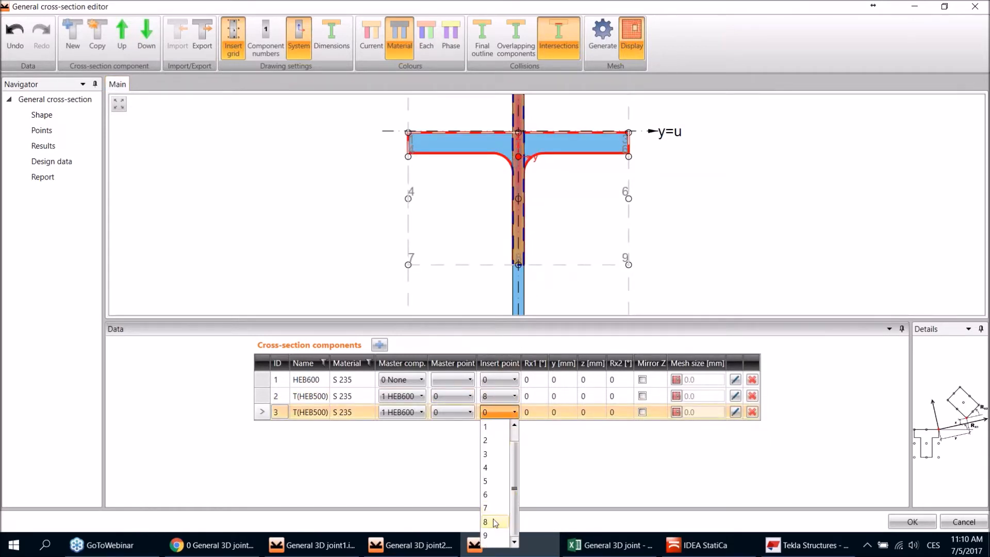
click(486, 522)
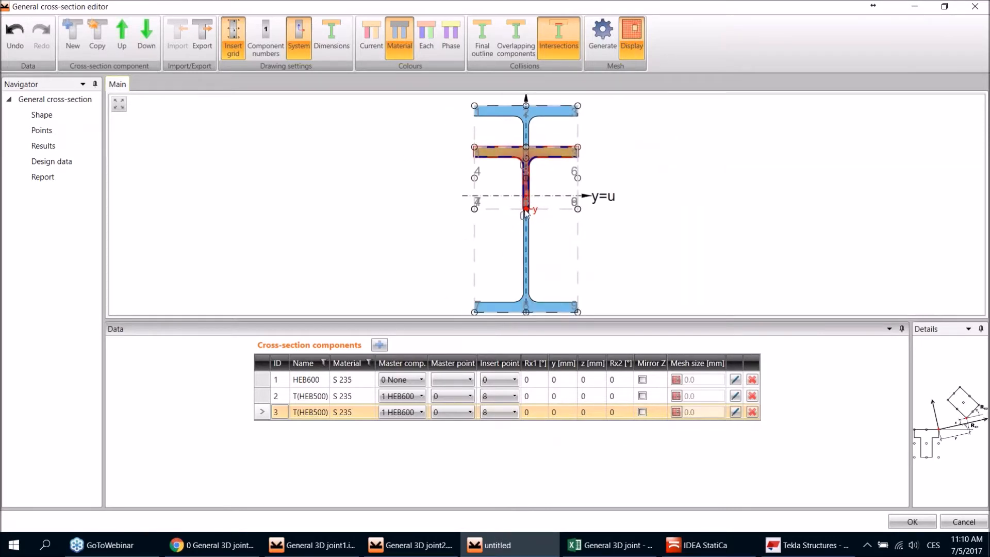
Step: Rotate the two T-sections to opposite sides of the HEB600 web with Rx1 of 90° for component 2 and -90° for component 3
scroll(529, 212, up, 1)
scroll(529, 214, up, 1)
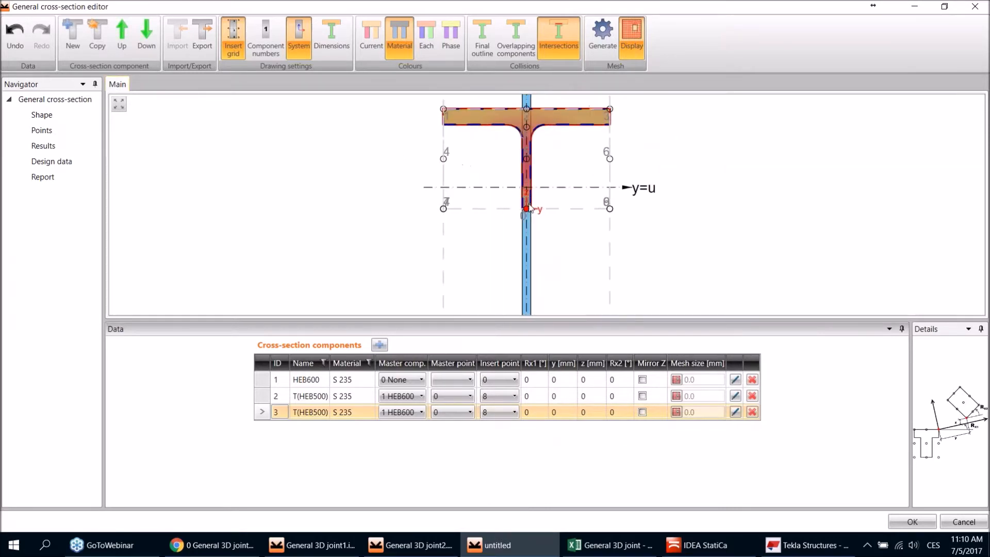
scroll(532, 212, down, 1)
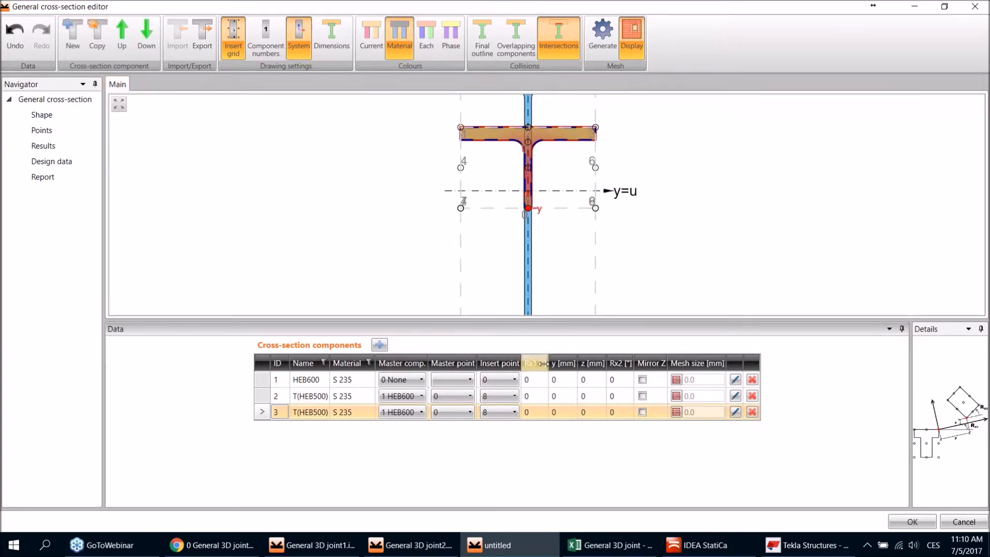
click(539, 396)
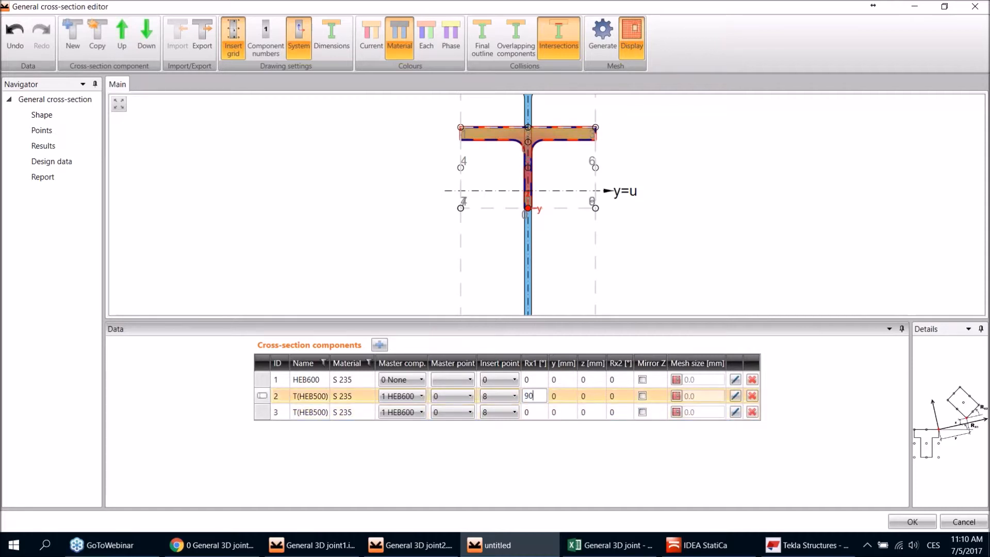
text(90)
key(Return)
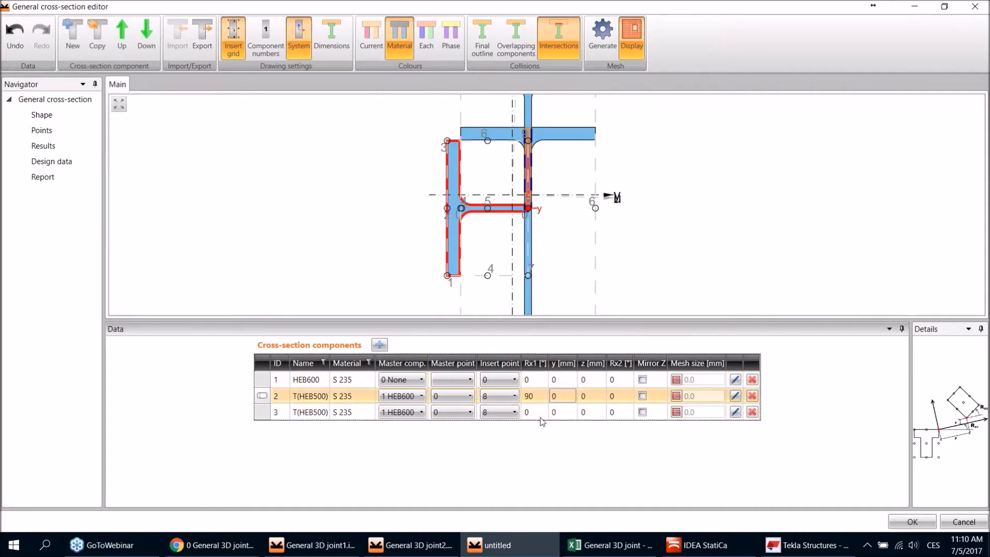
click(538, 415)
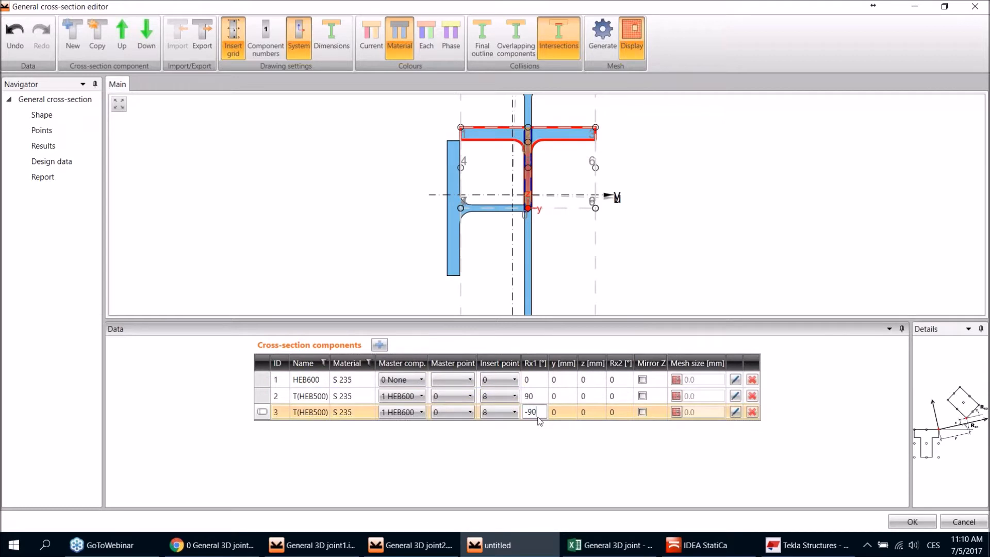
key(Tab)
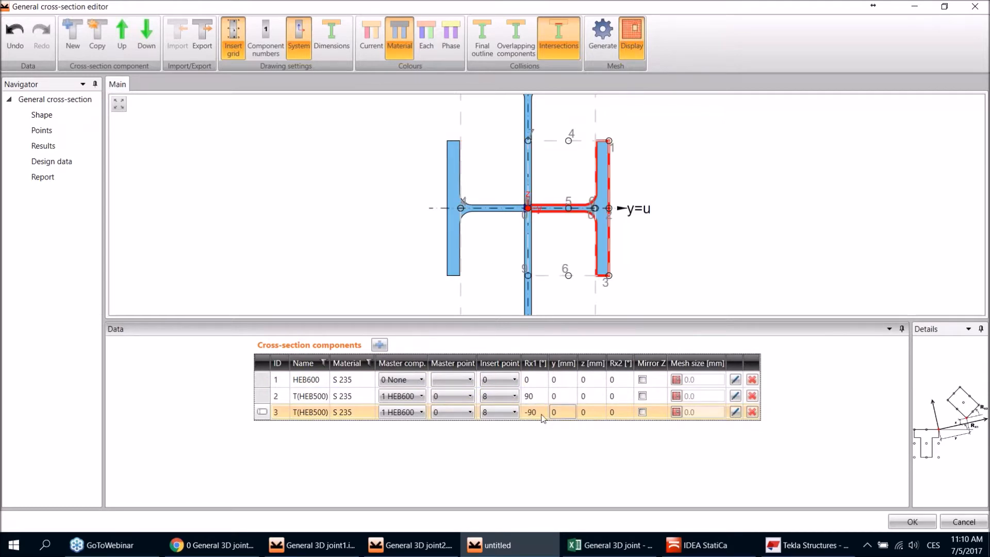
Step: Offset both T-sections by z = 7.75 mm so their webs meet the faces of the HEB600 web
scroll(535, 205, up, 5)
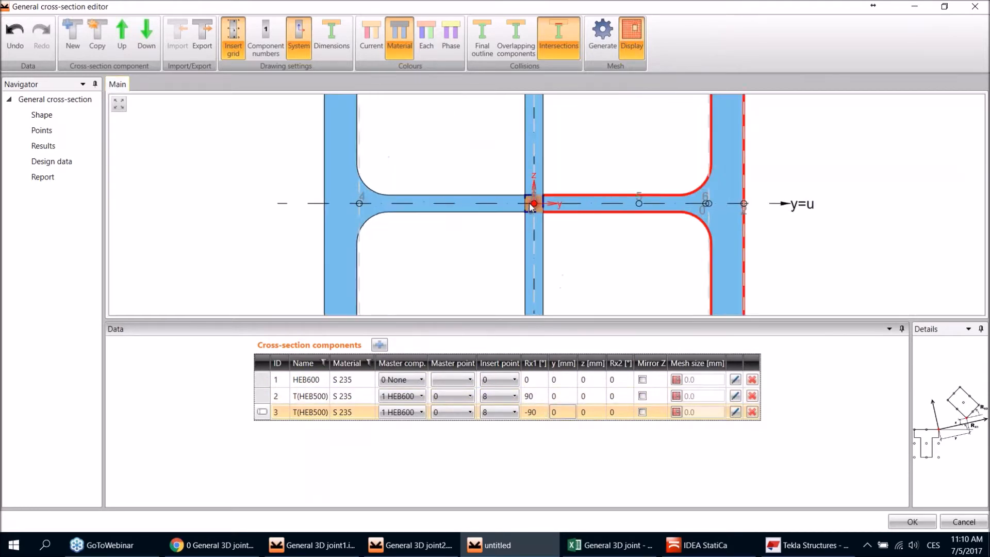
scroll(535, 204, up, 3)
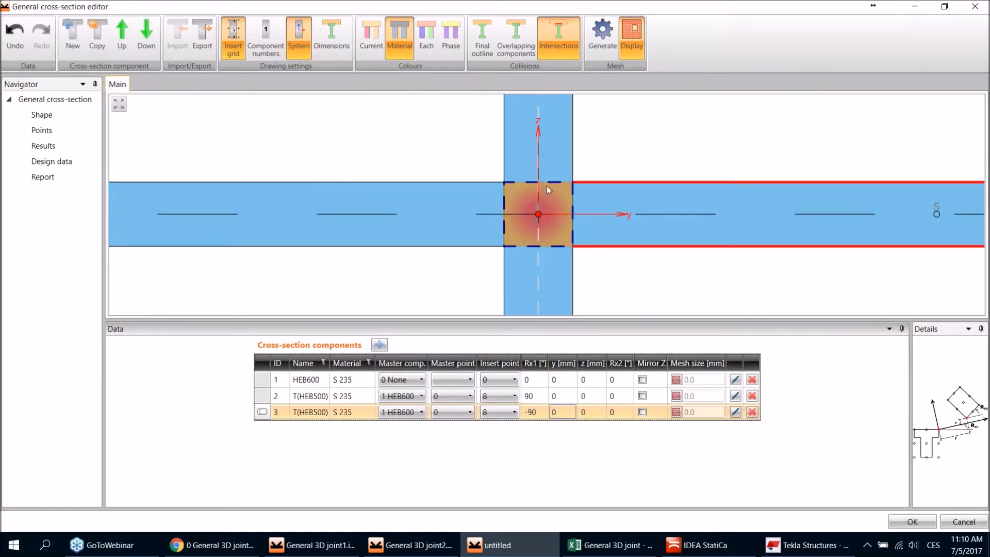
click(592, 395)
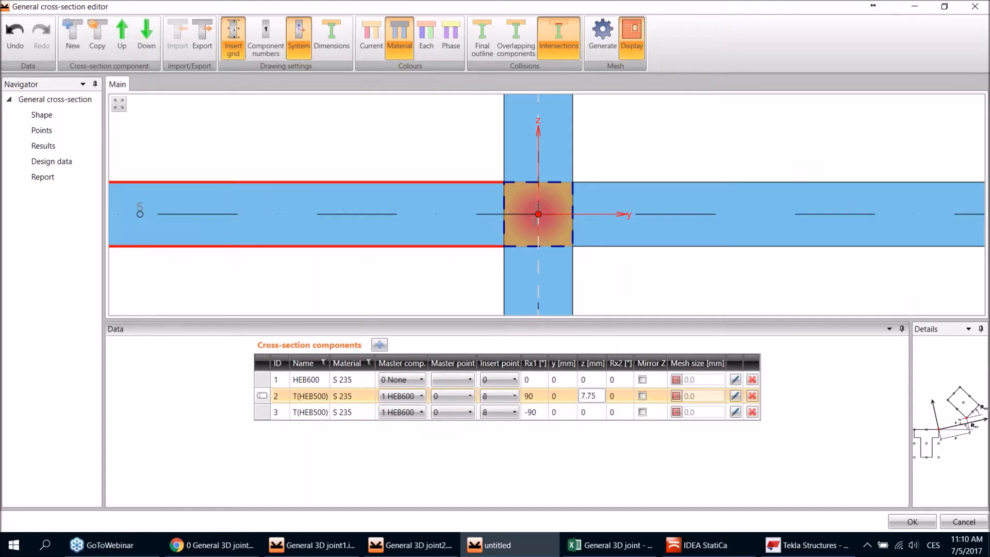
key(Return)
click(595, 412)
text(7)
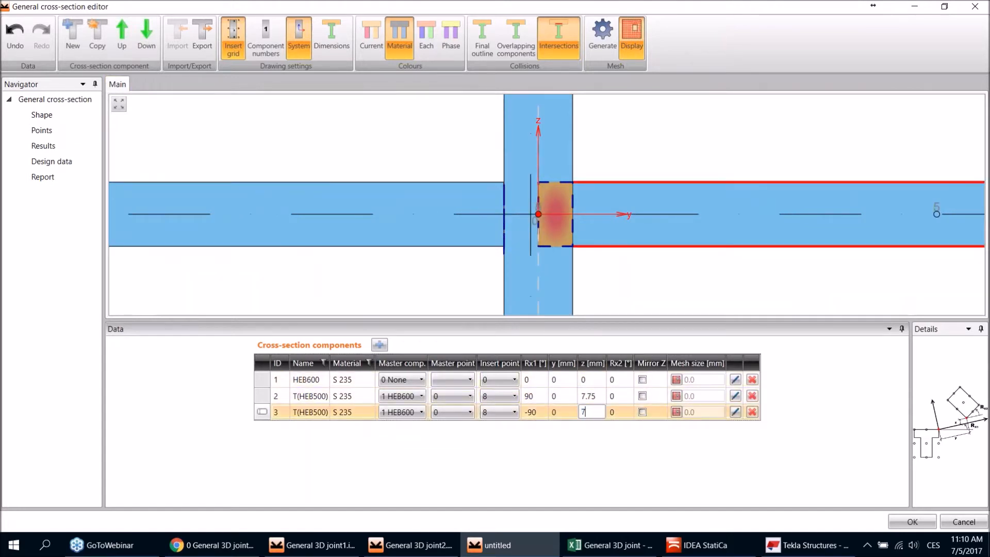
text(.75)
key(Tab)
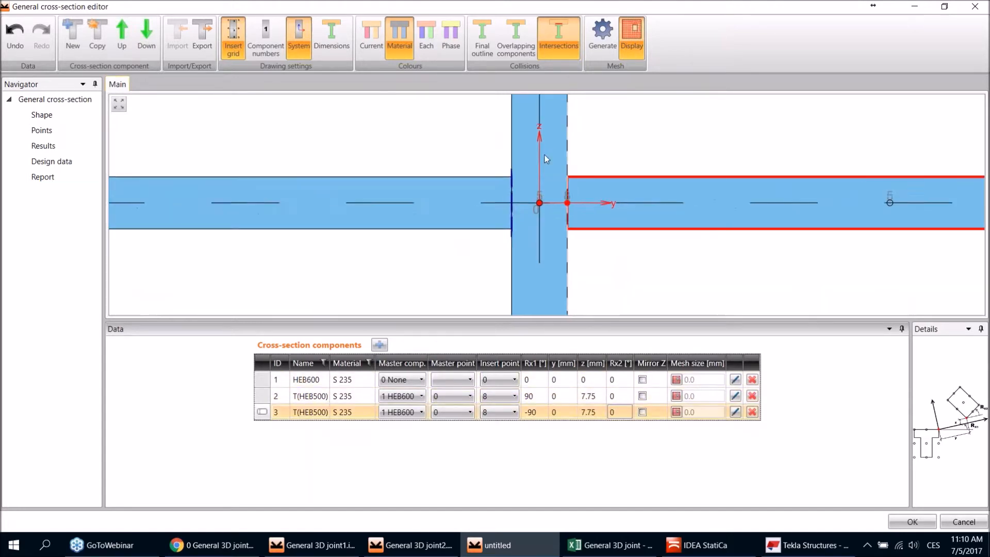
Step: Examine the composed section's Tau Mx stress results and mesh, especially where the T-section webs meet the HEB600 web
scroll(544, 156, down, 3)
scroll(545, 157, down, 6)
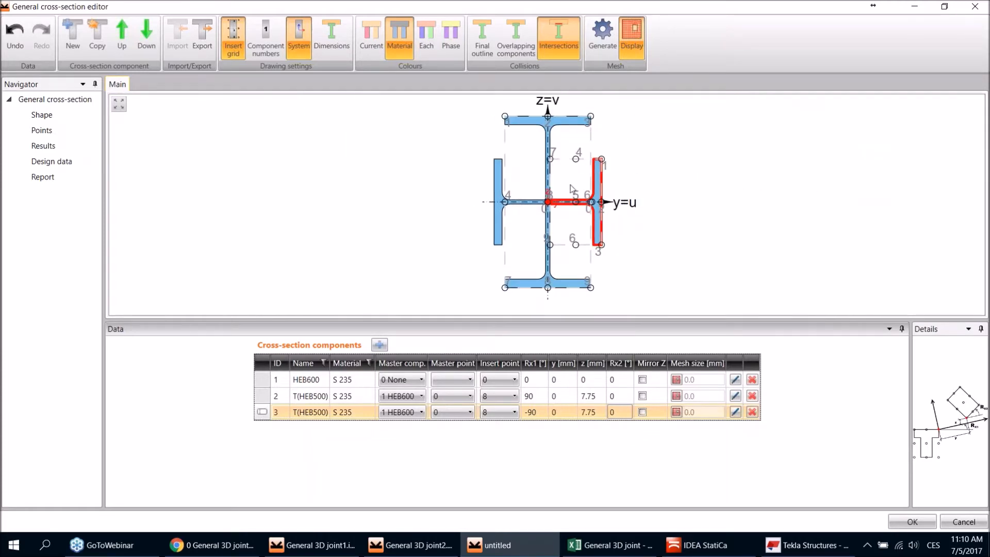
scroll(555, 183, up, 1)
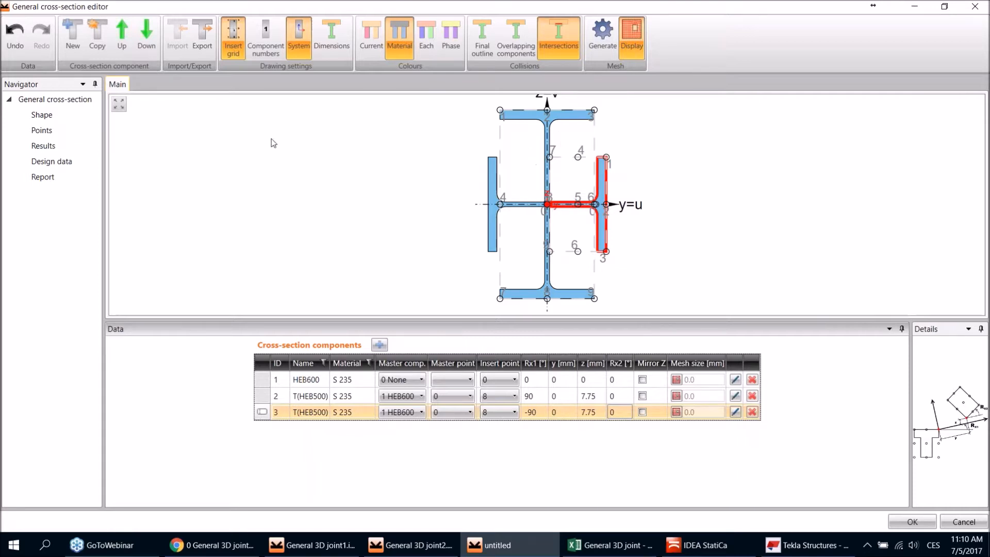
click(52, 147)
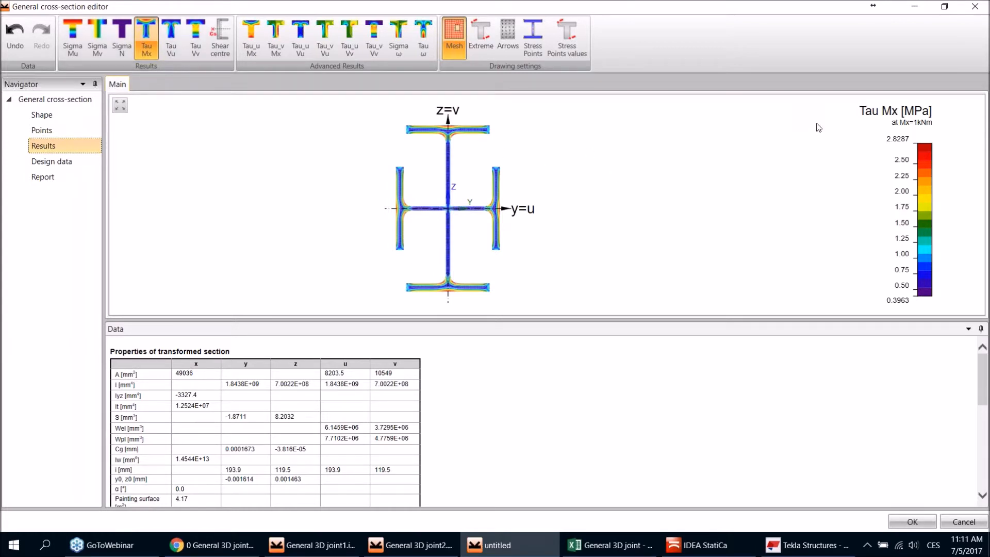
scroll(440, 201, up, 3)
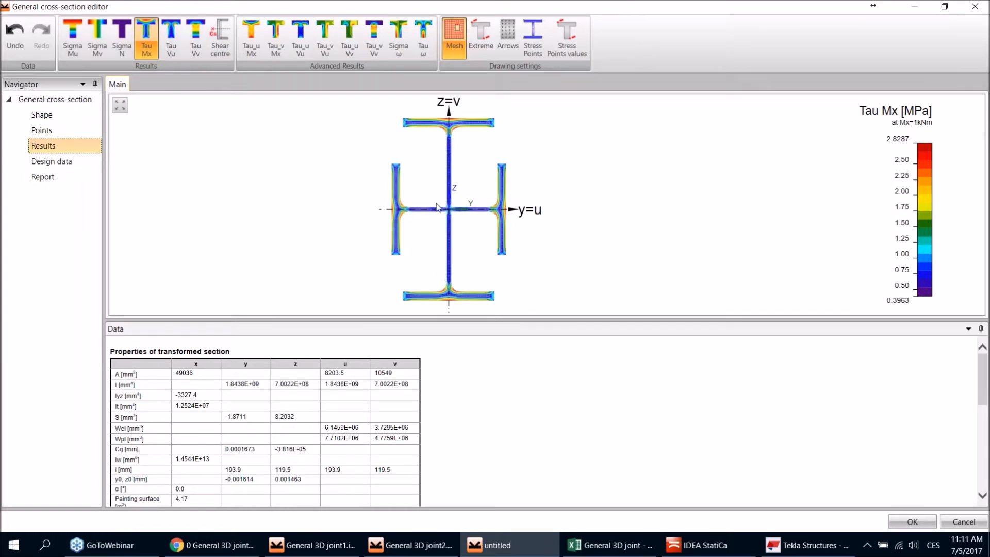
scroll(450, 218, up, 10)
scroll(447, 207, down, 8)
scroll(461, 199, up, 8)
middle_drag(476, 216, 466, 186)
scroll(410, 161, down, 2)
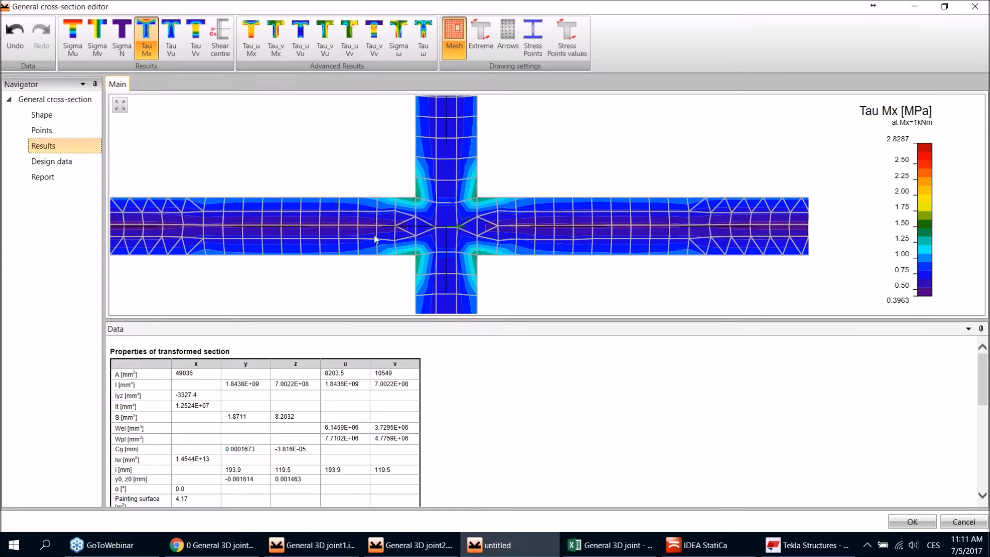
scroll(458, 222, down, 4)
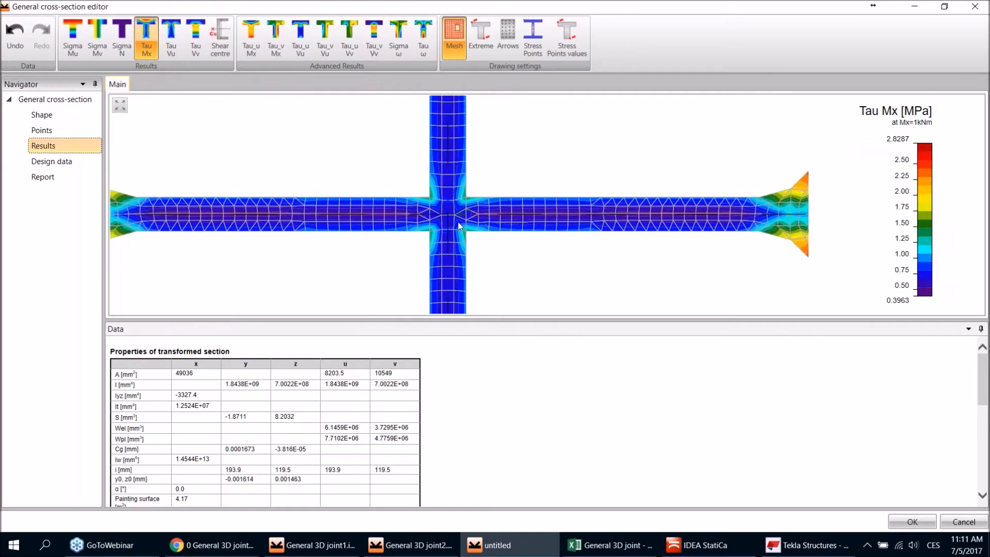
scroll(458, 222, down, 5)
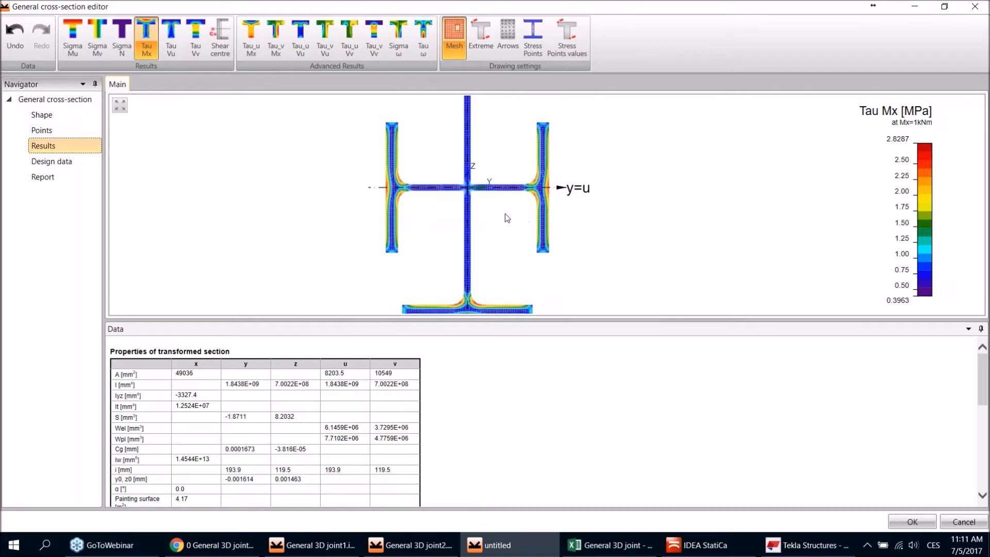
middle_drag(523, 212, 519, 236)
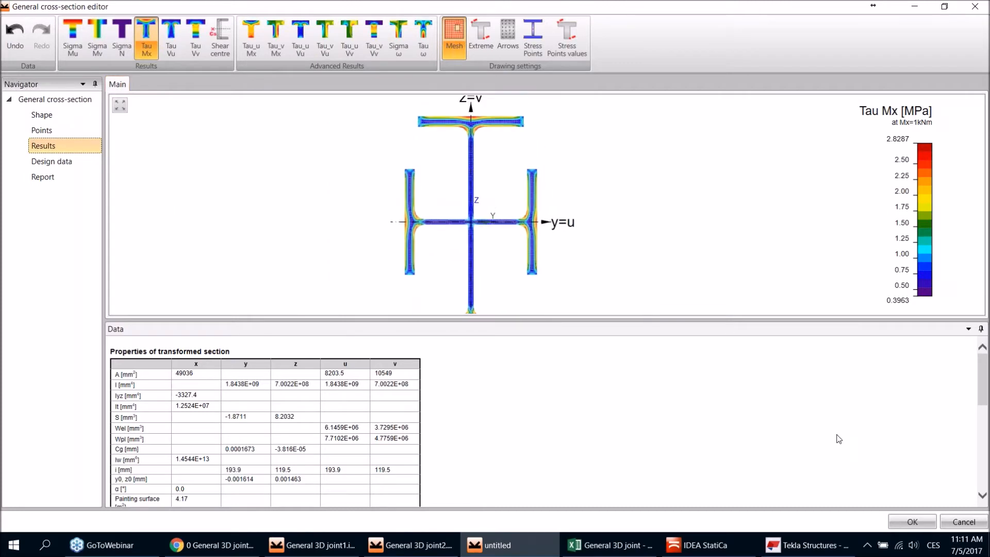
Step: Accept the composed general cross-section for column SL and inspect the joint in 3D
click(913, 521)
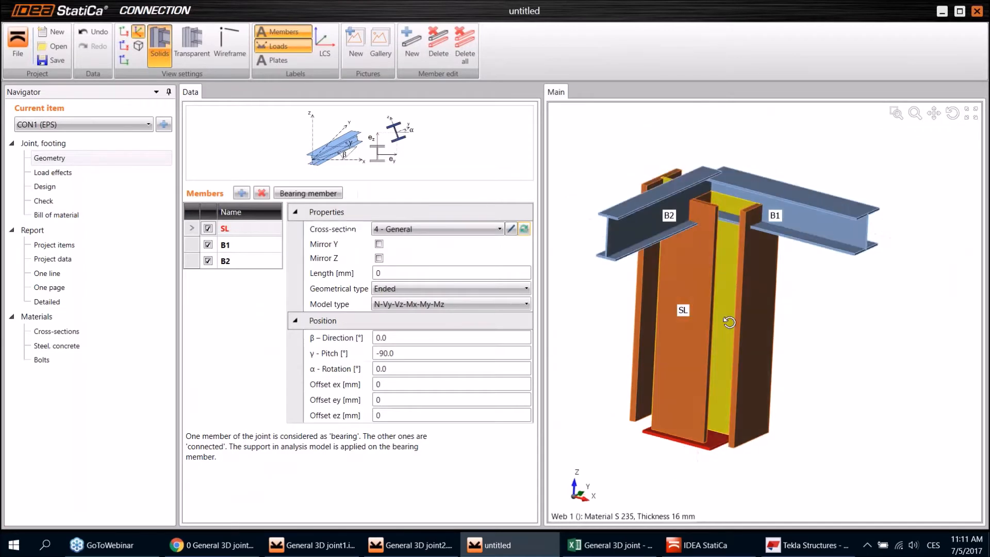
right_drag(729, 323, 718, 279)
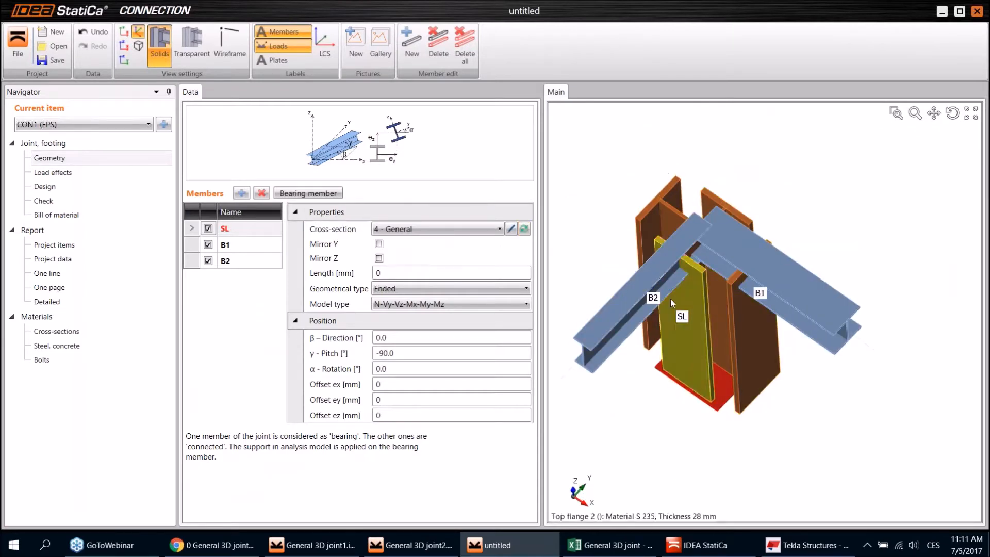
right_drag(717, 373, 711, 313)
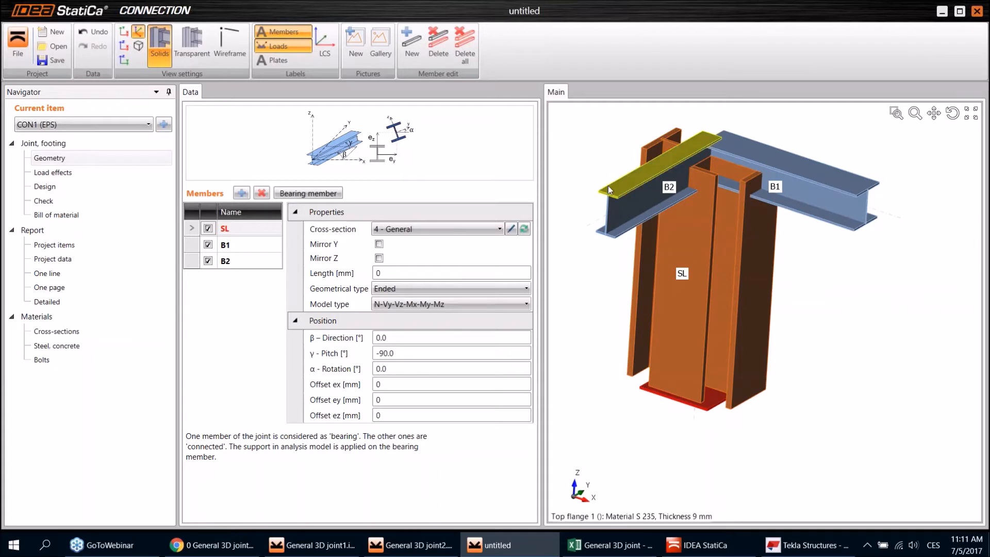
Step: Set the length of column SL to 600 mm
click(408, 275)
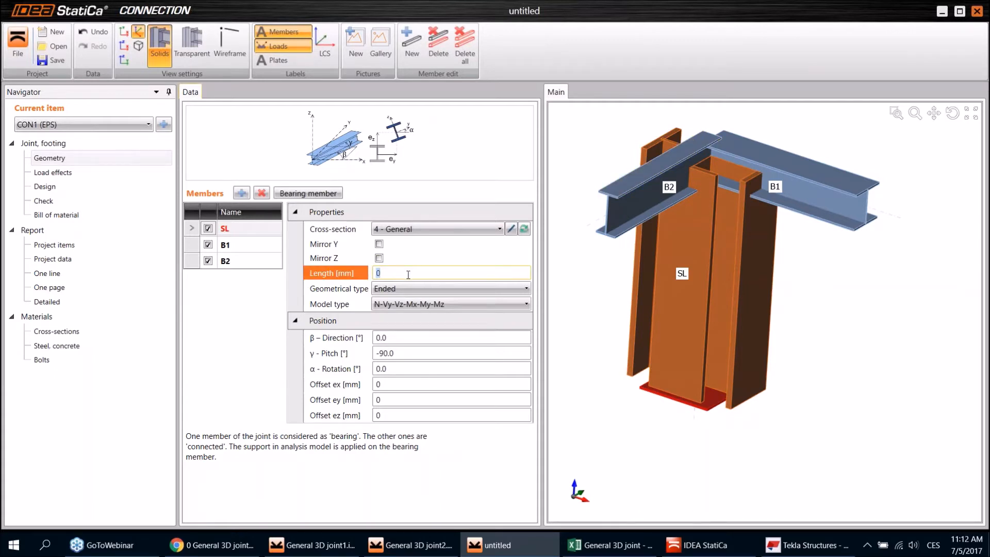
key(Return)
middle_drag(720, 322, 697, 302)
scroll(710, 290, down, 3)
scroll(710, 290, down, 1)
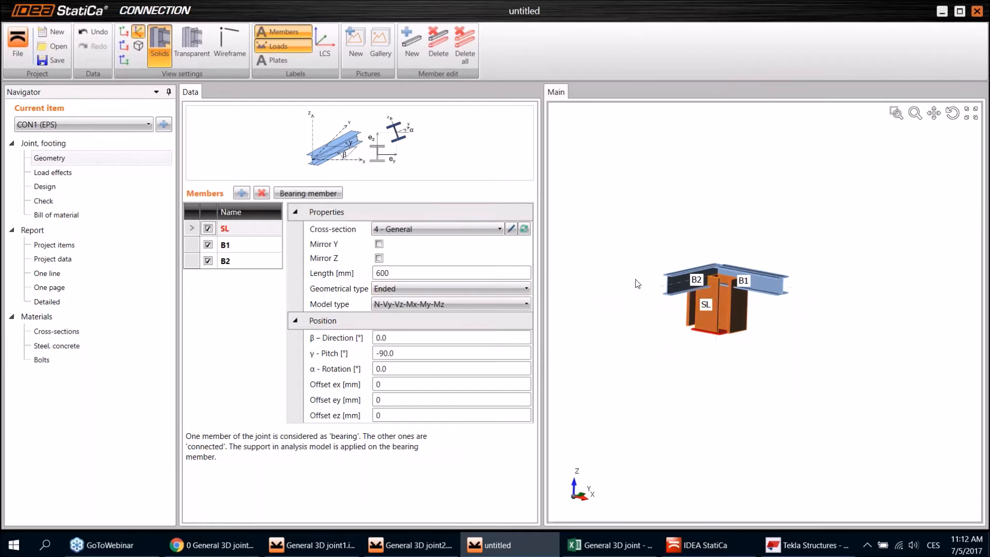
Step: Assign a new rolled HEB280 cross-section to beam B1
click(190, 243)
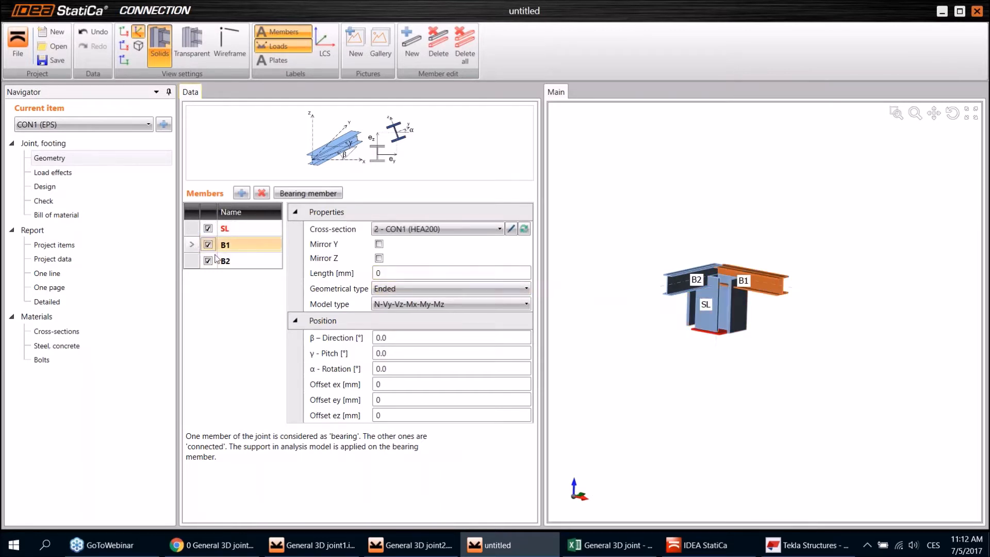
middle_drag(677, 290, 703, 304)
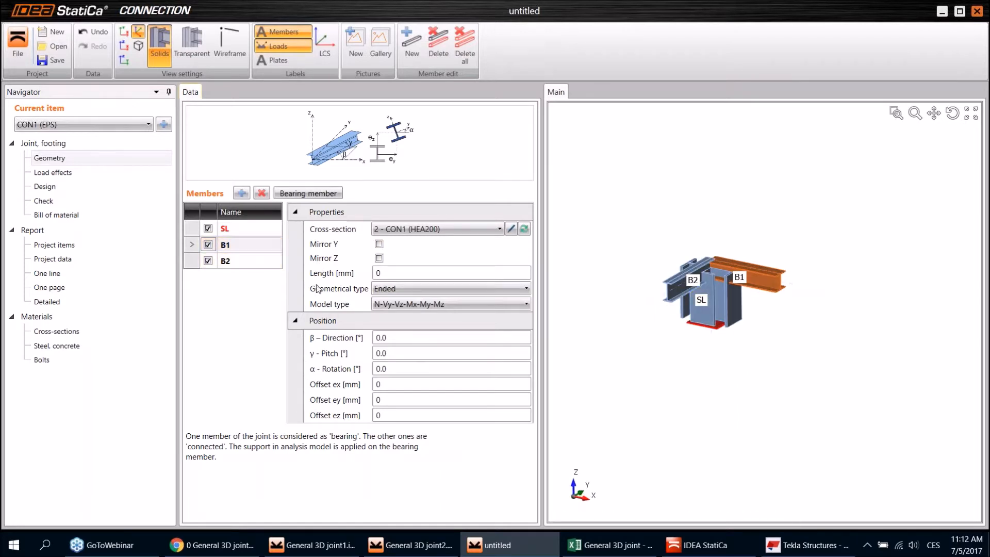
scroll(716, 285, up, 3)
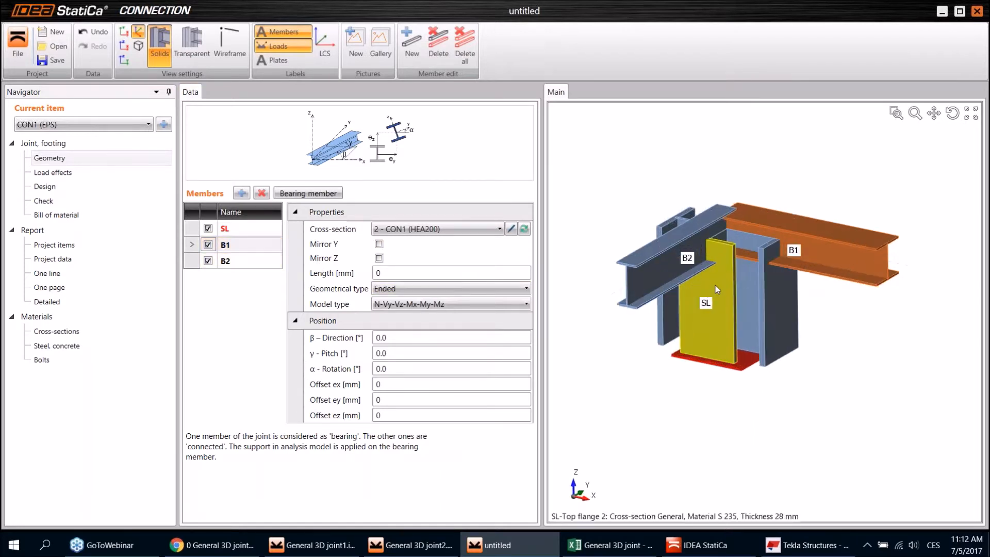
middle_drag(716, 286, 701, 299)
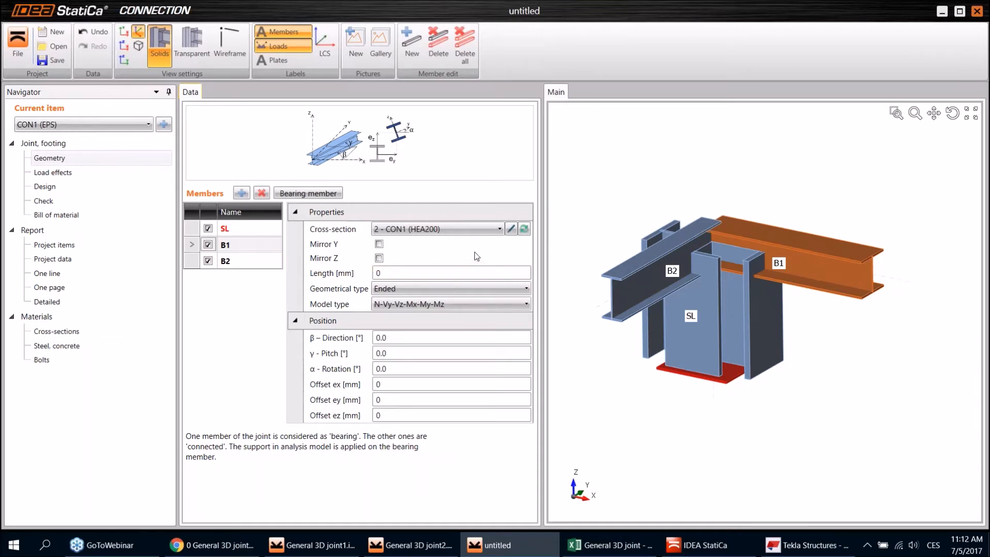
click(511, 228)
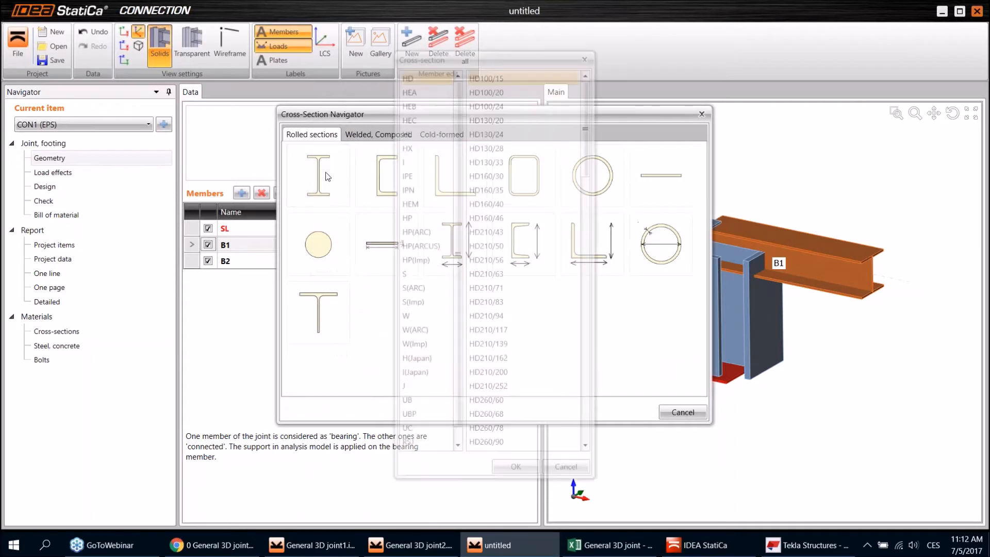
click(407, 104)
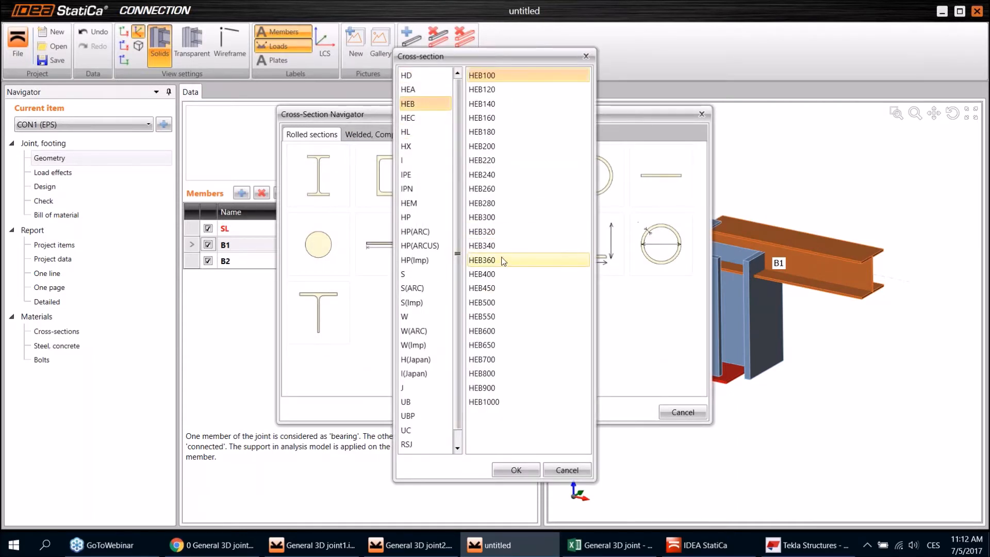
click(482, 202)
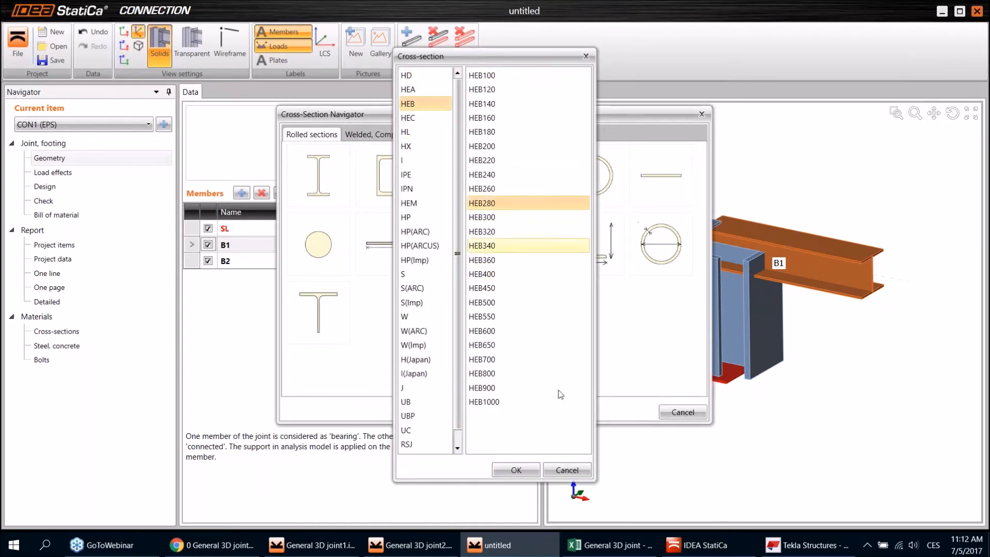
click(524, 470)
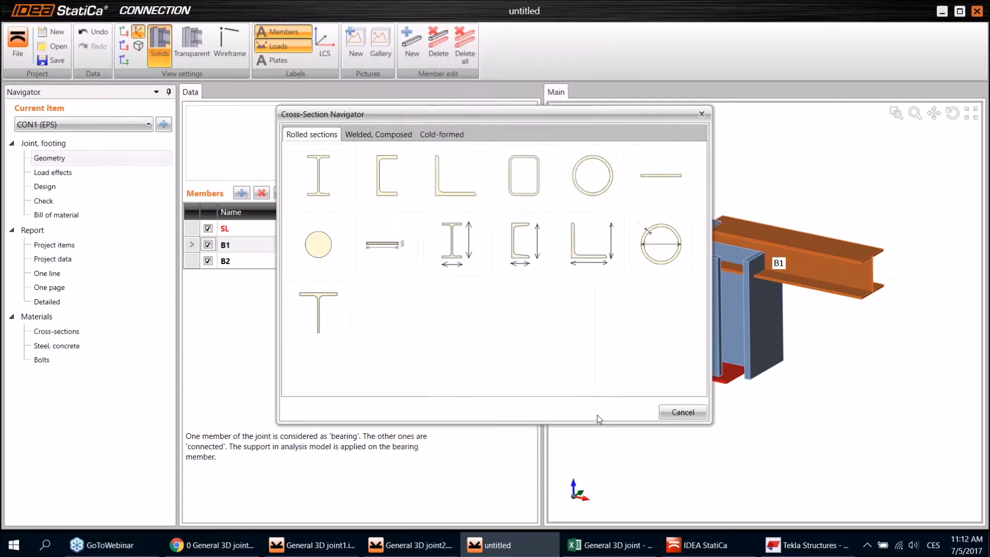
mouse_move(728, 382)
middle_down()
mouse_move(763, 320)
mouse_move(704, 330)
mouse_move(717, 387)
middle_up()
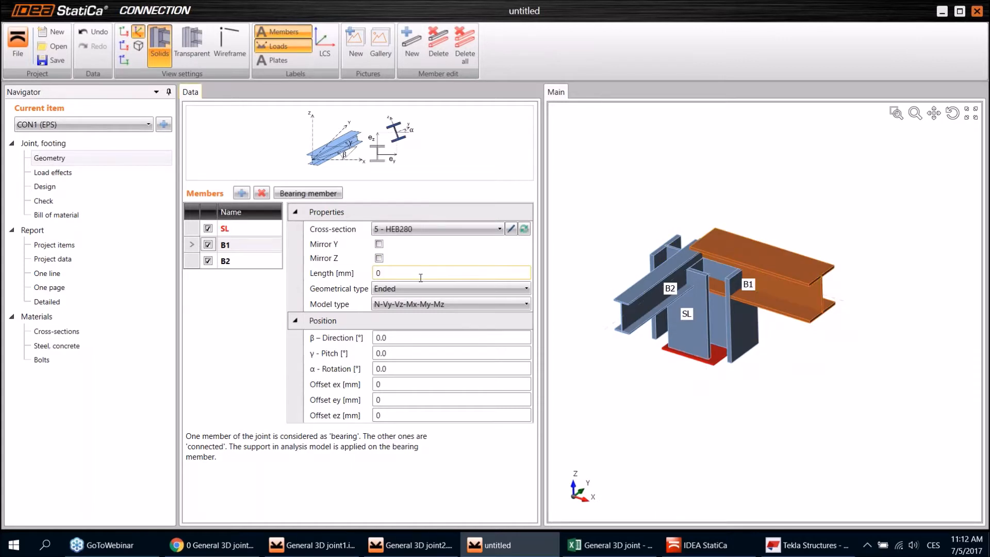
Step: Set the pitch of beam B1 to -6° and inspect its slope from the side
click(411, 352)
text(-6)
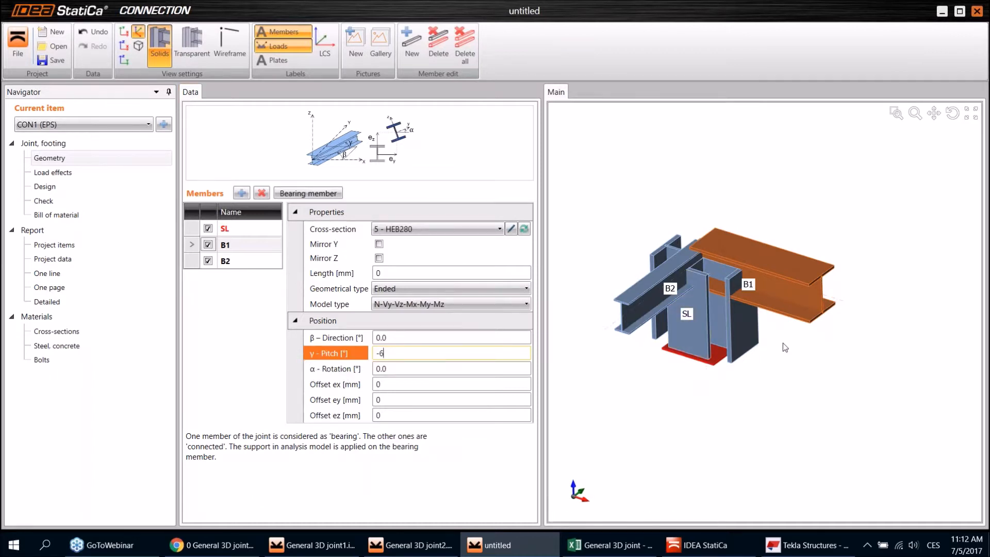
key(Tab)
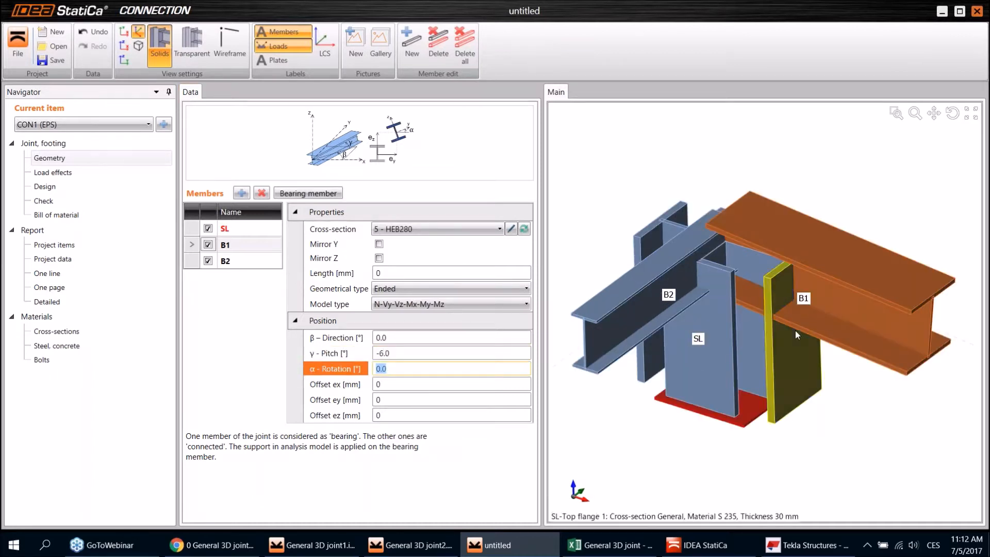
ctrl+middle_drag(833, 306, 872, 278)
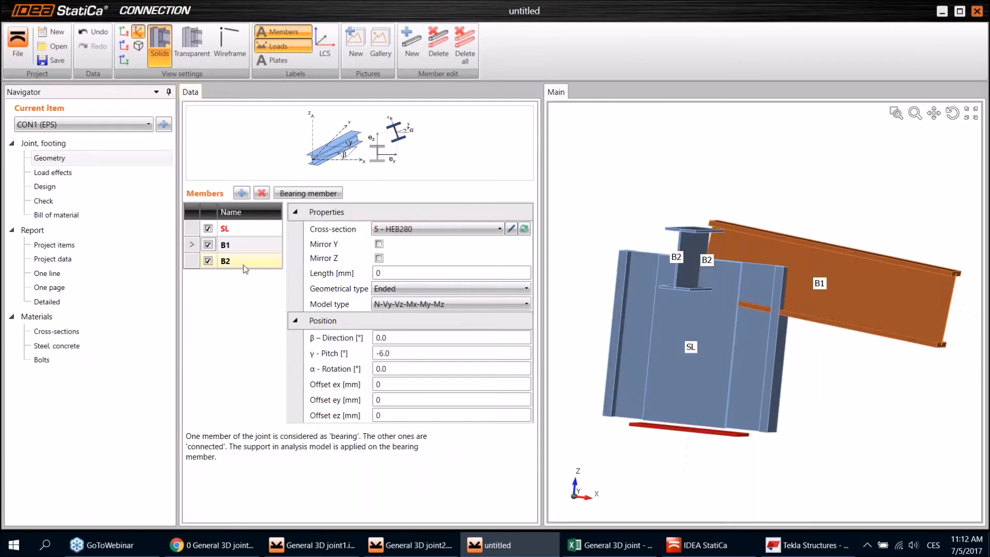
Step: Assign a new rolled HEB180 cross-section to beam B2
click(196, 262)
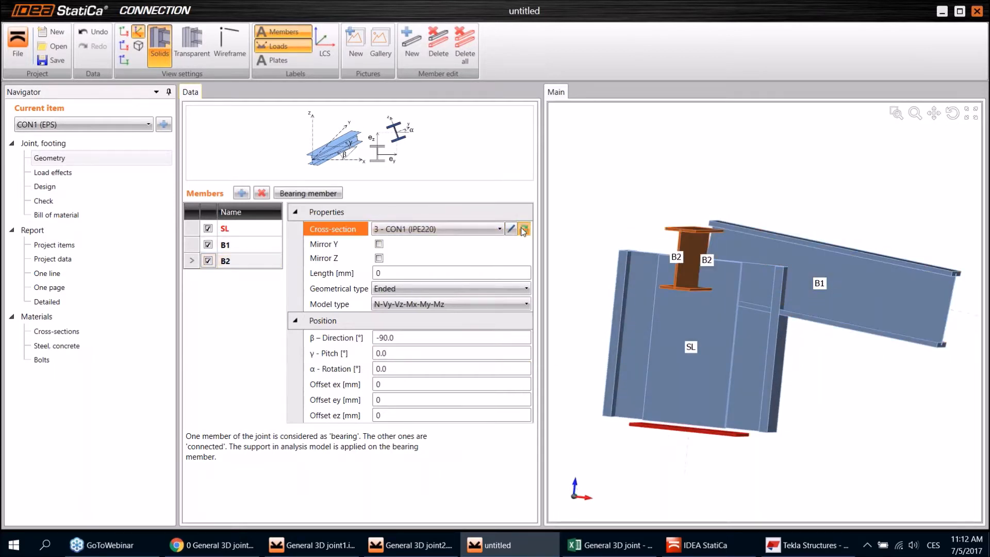
click(523, 229)
click(329, 153)
click(425, 104)
click(508, 132)
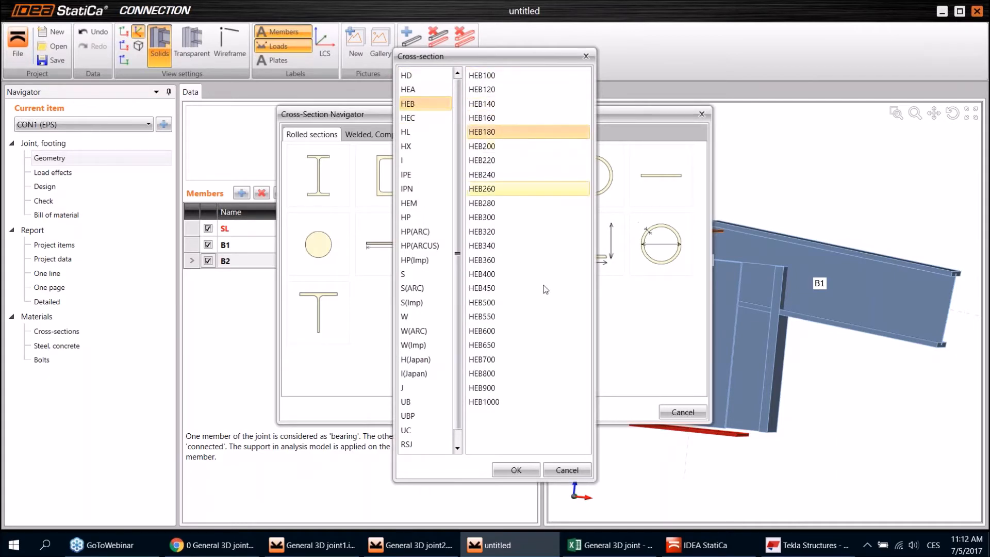
click(516, 470)
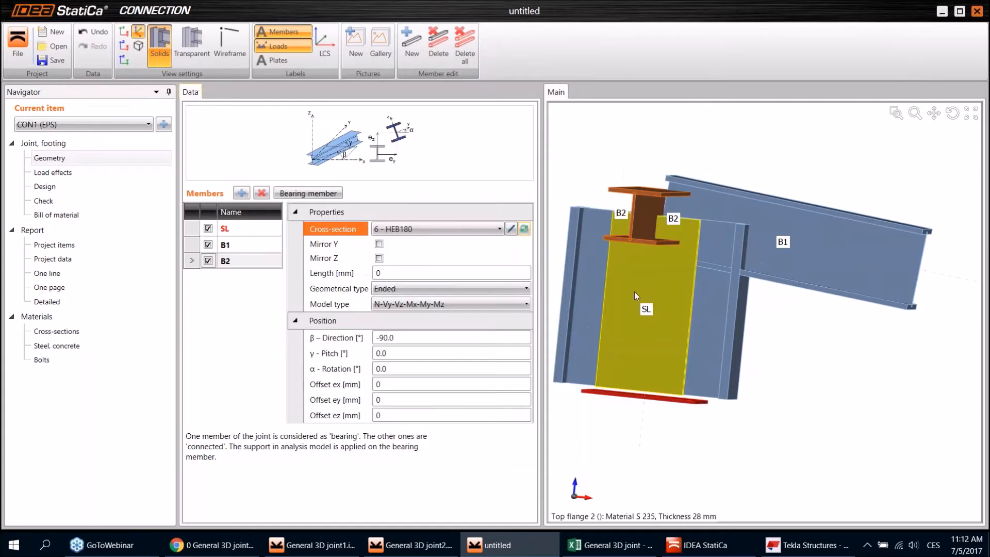
Step: Set the rotation of beam B2 about its own axis to -6°
click(398, 368)
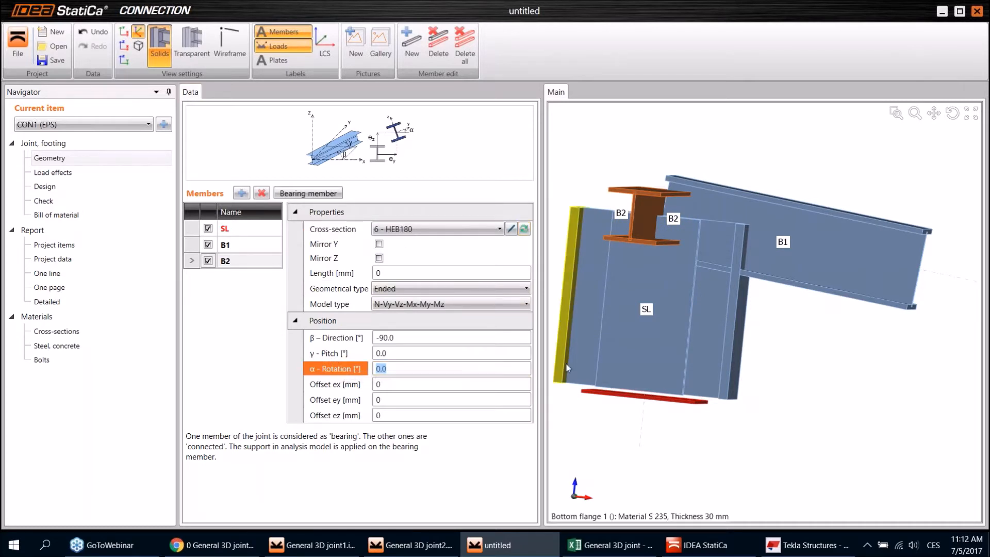
text(-6)
key(Tab)
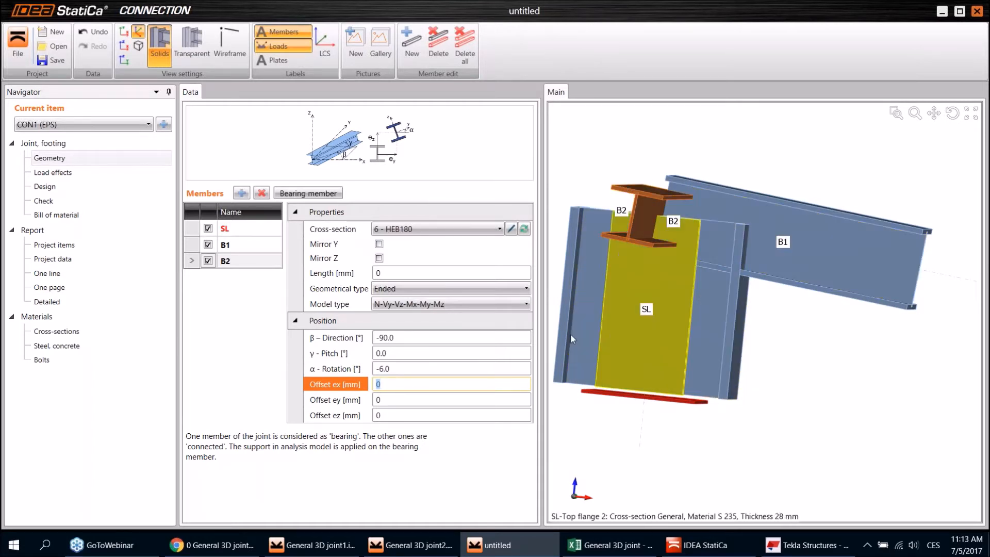
Step: Add a fourth member with the existing HEB280 cross-section and set its direction to 180°, opposite beam B1
click(242, 193)
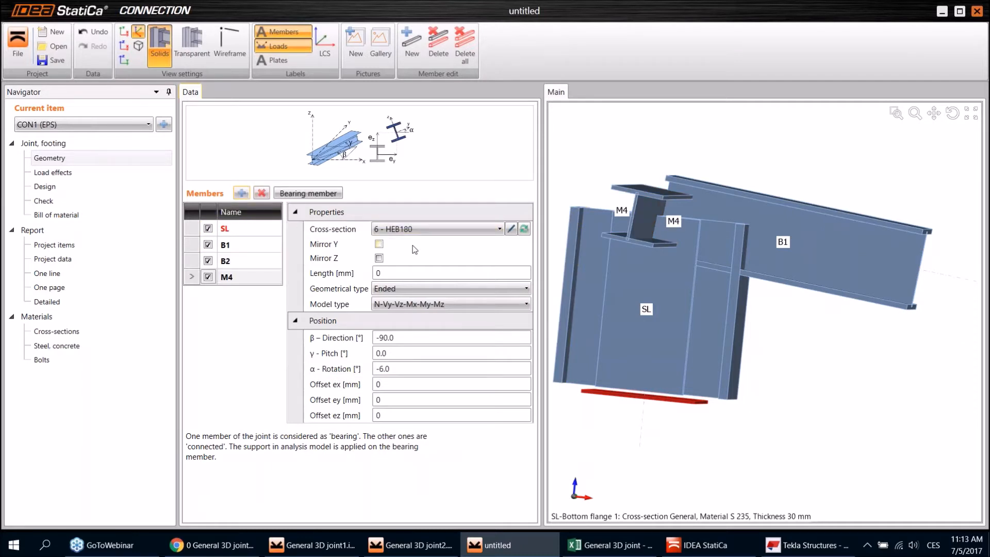
click(438, 229)
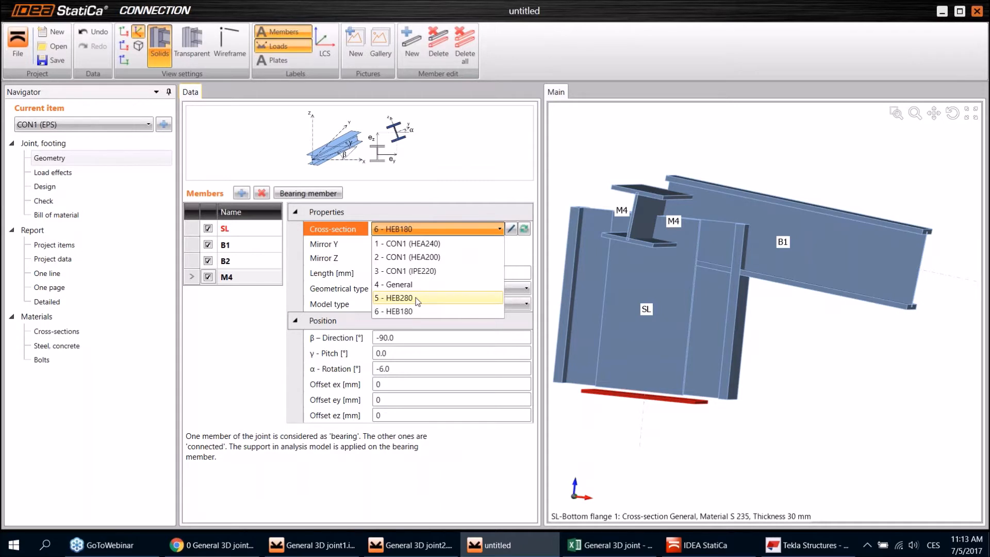
click(417, 299)
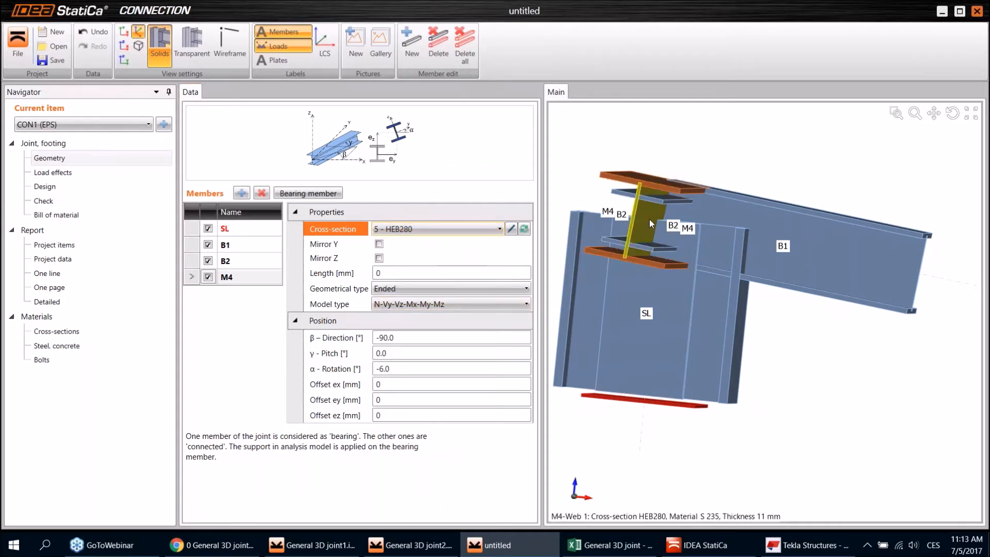
click(306, 340)
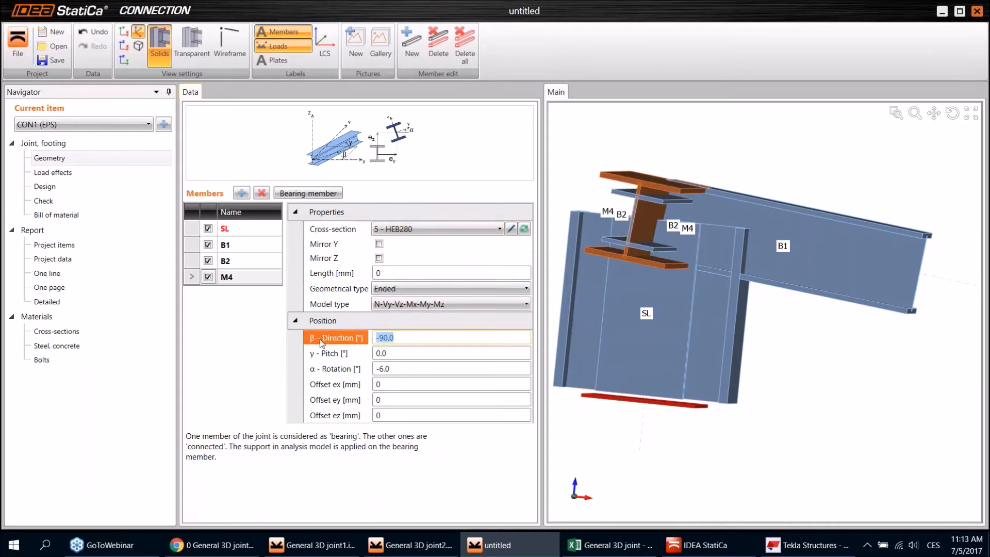
text(180)
key(Tab)
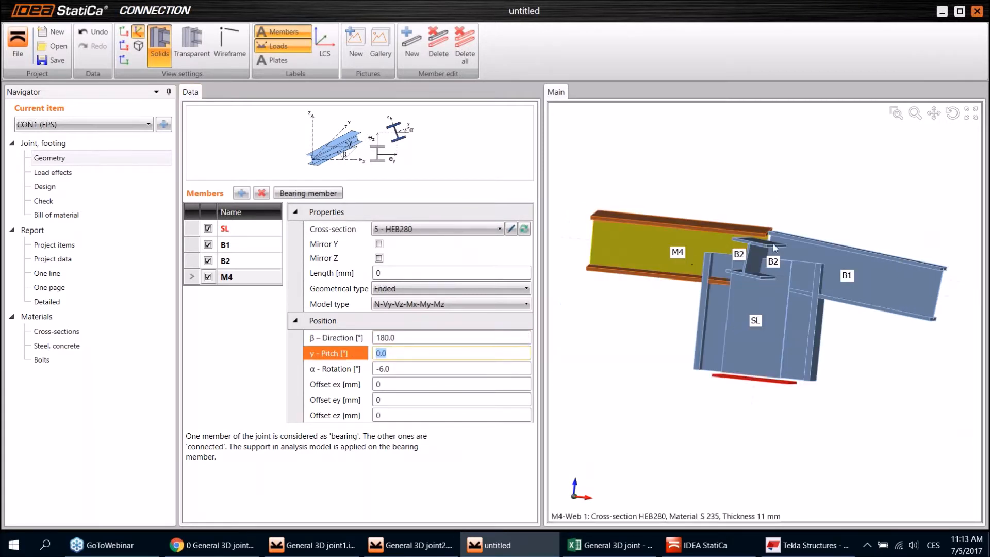
Step: Set the rotation of member M4 to 0° and its pitch to 6°
scroll(781, 198, up, 3)
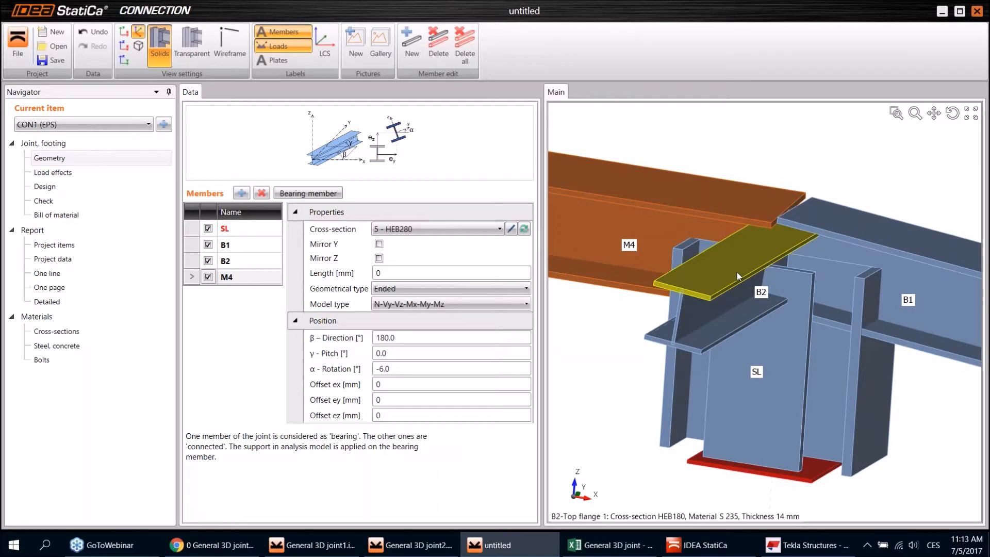
ctrl+middle_drag(769, 241, 757, 206)
ctrl+middle_drag(762, 266, 776, 275)
drag(391, 369, 304, 355)
text(0)
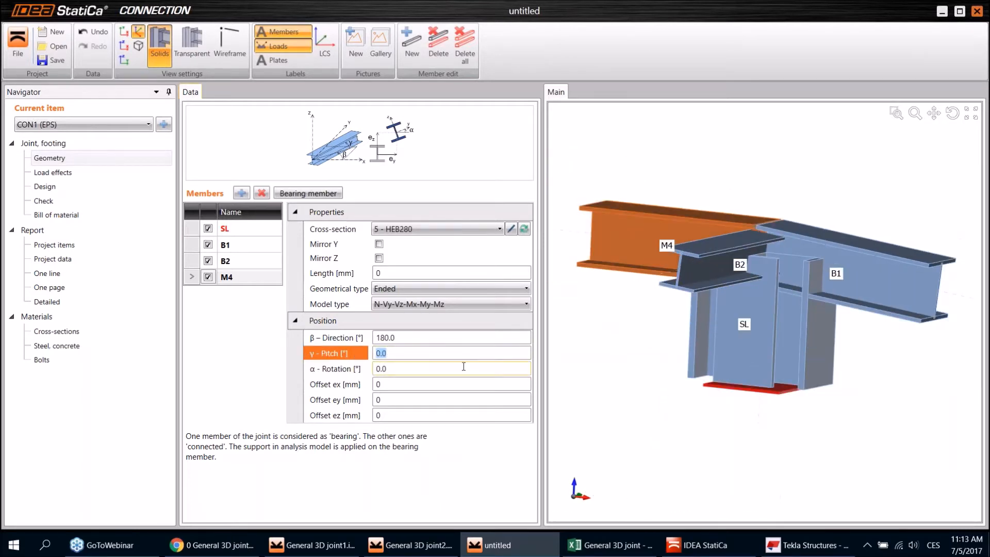
key(Tab)
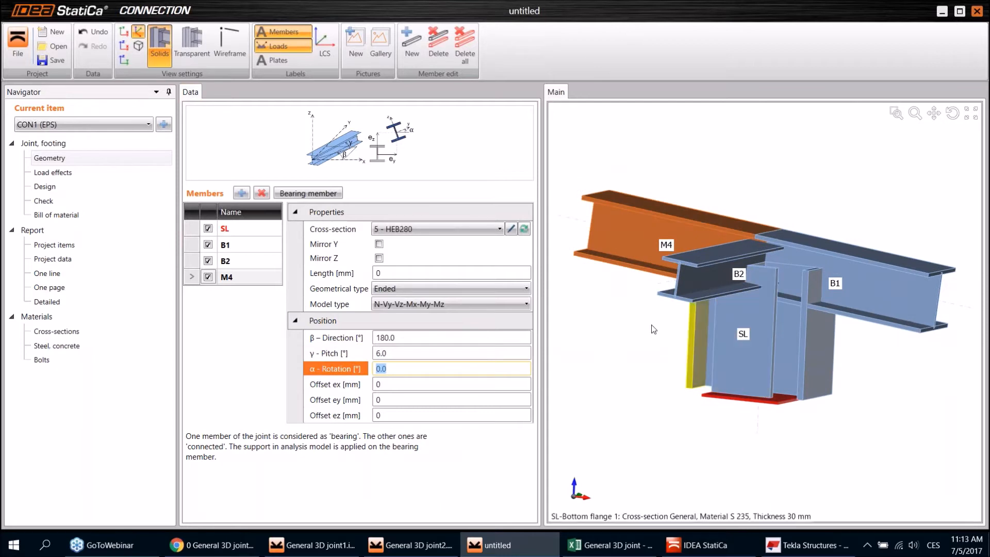
ctrl+middle_drag(691, 309, 539, 279)
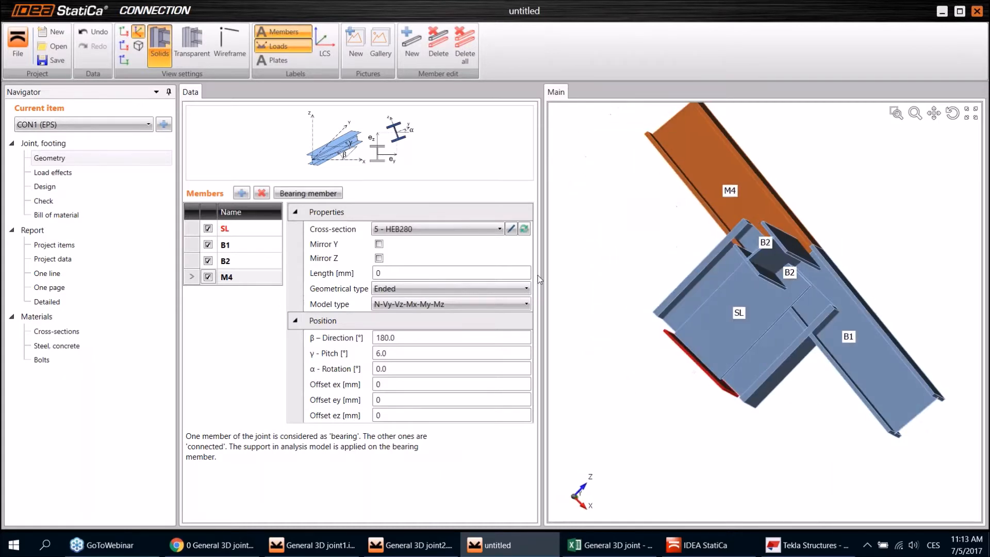
Step: Add a fifth member and assign it a new L100X8 angle cross-section
click(242, 193)
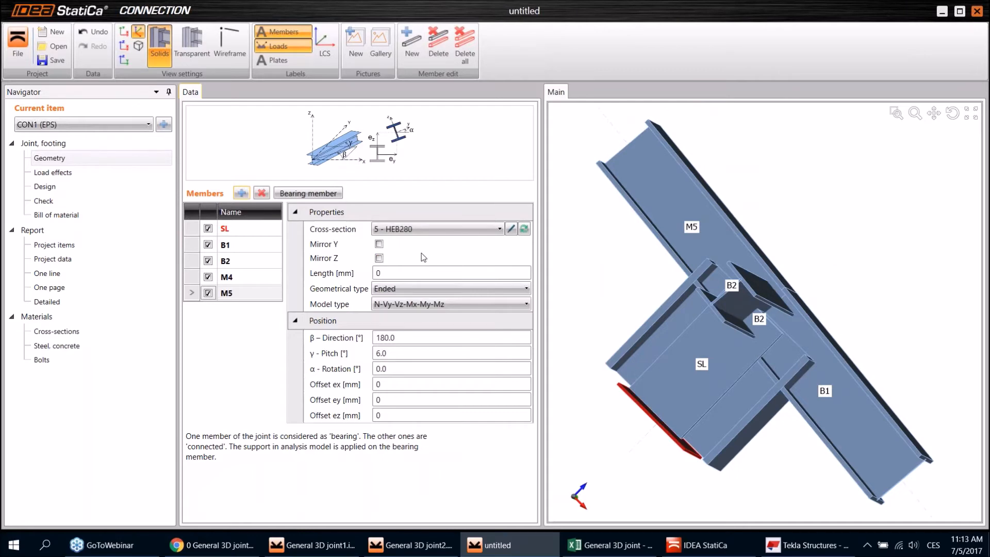
click(527, 230)
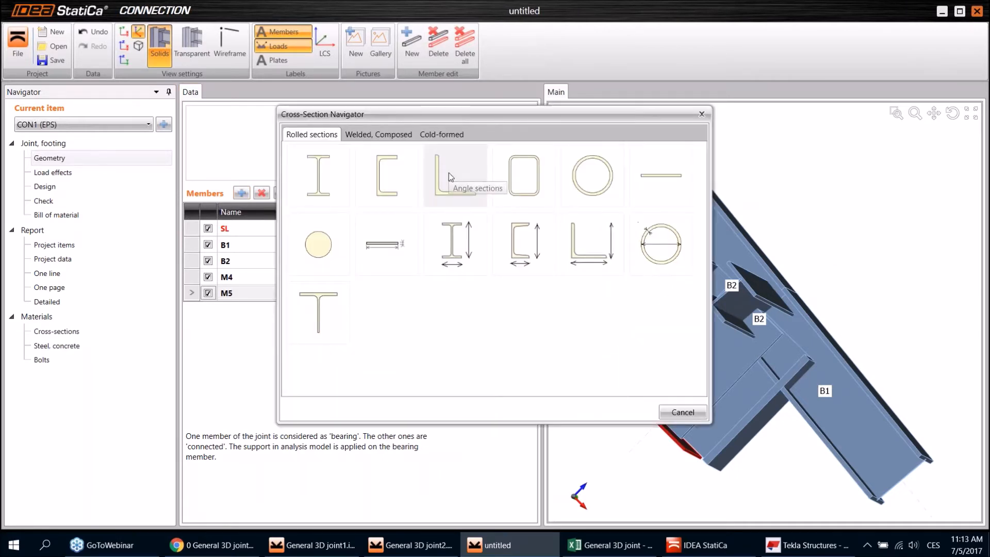
click(448, 173)
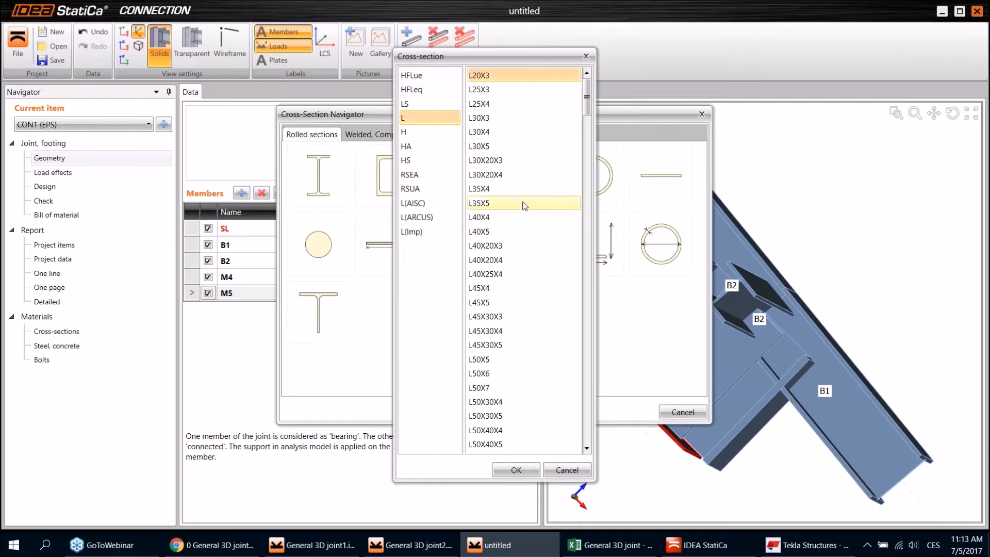
scroll(525, 206, down, 12)
scroll(526, 207, down, 5)
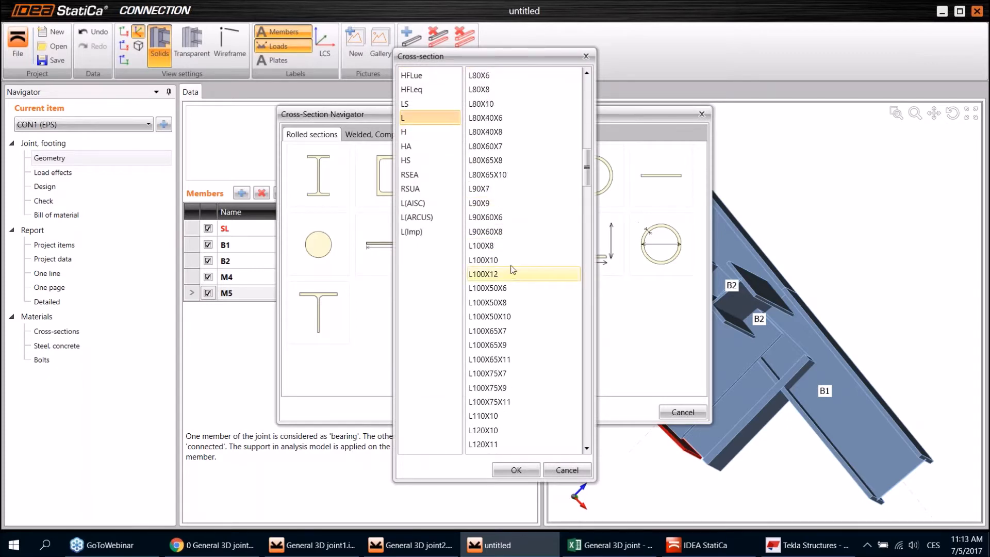
click(501, 246)
click(521, 467)
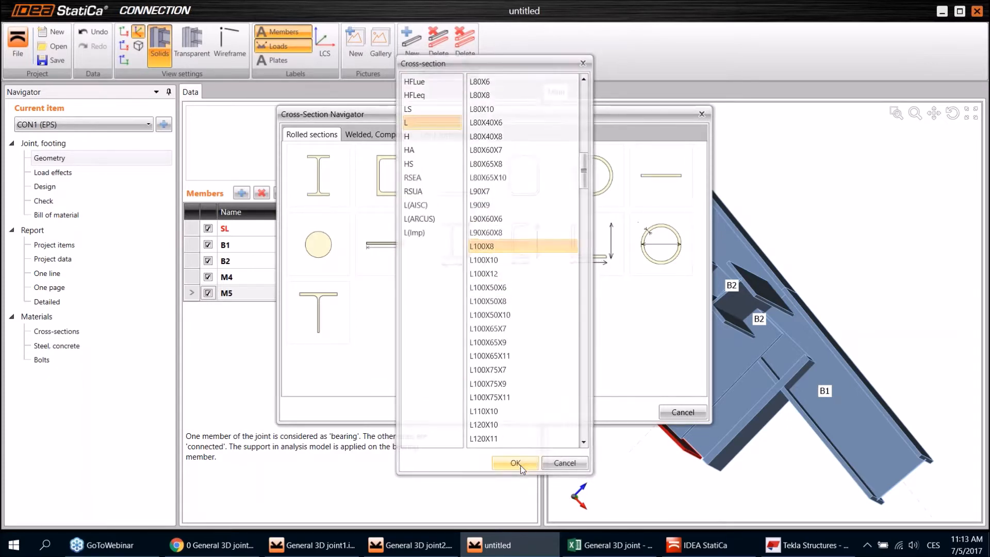
Step: Set the pitch of angle member M5 to -40° and its direction to 0°, placing it below beam B1
right_drag(788, 341, 651, 299)
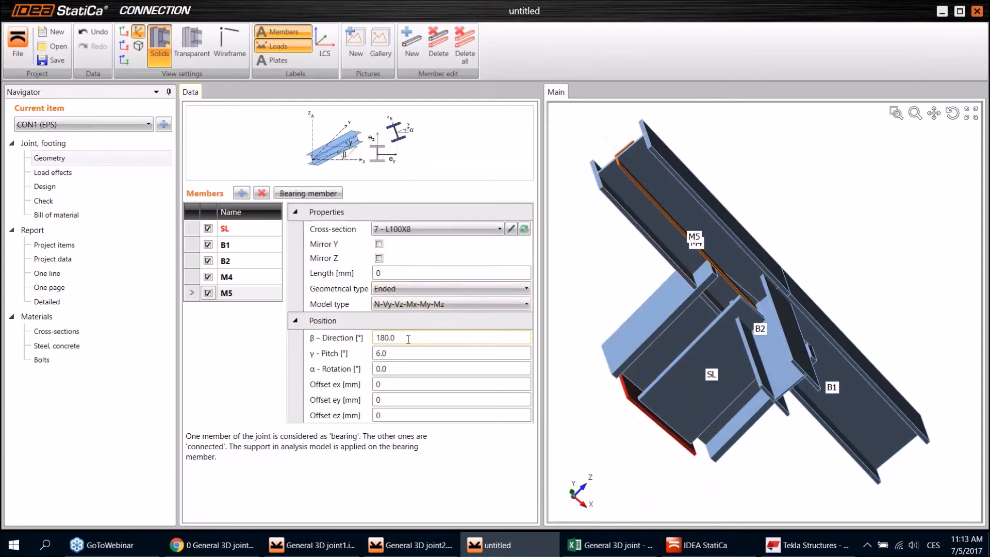
click(402, 353)
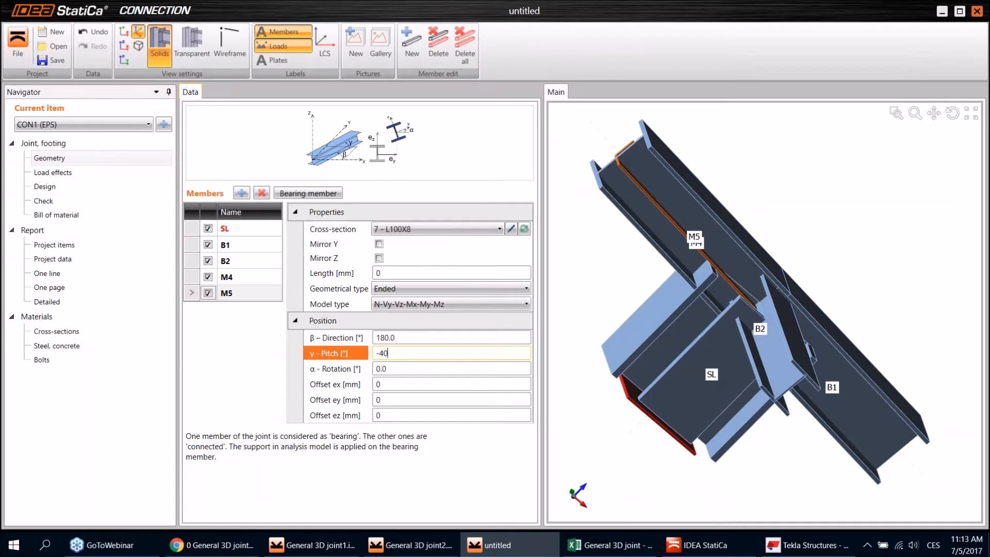
key(Tab)
middle_drag(765, 320, 854, 316)
click(427, 337)
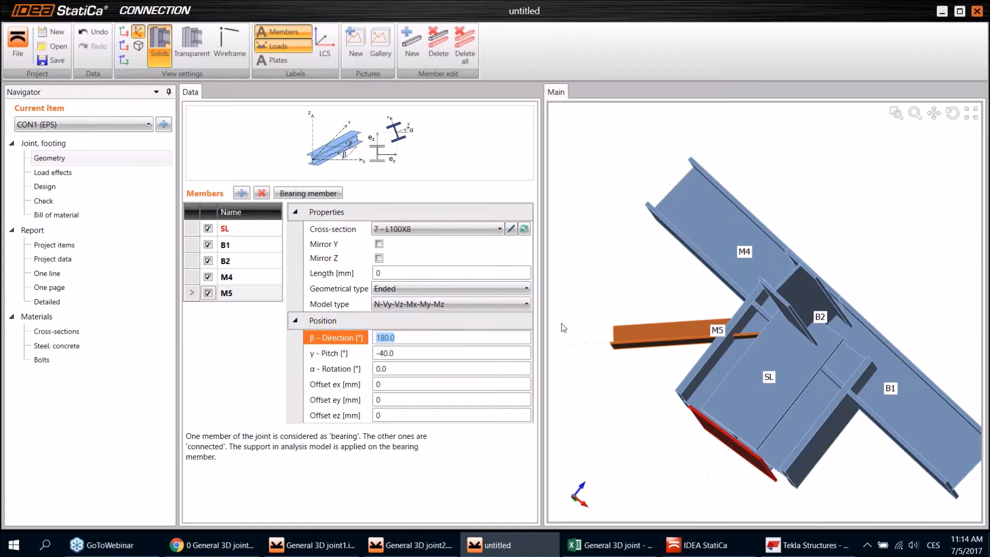
text(0)
key(Tab)
right_drag(586, 292, 764, 339)
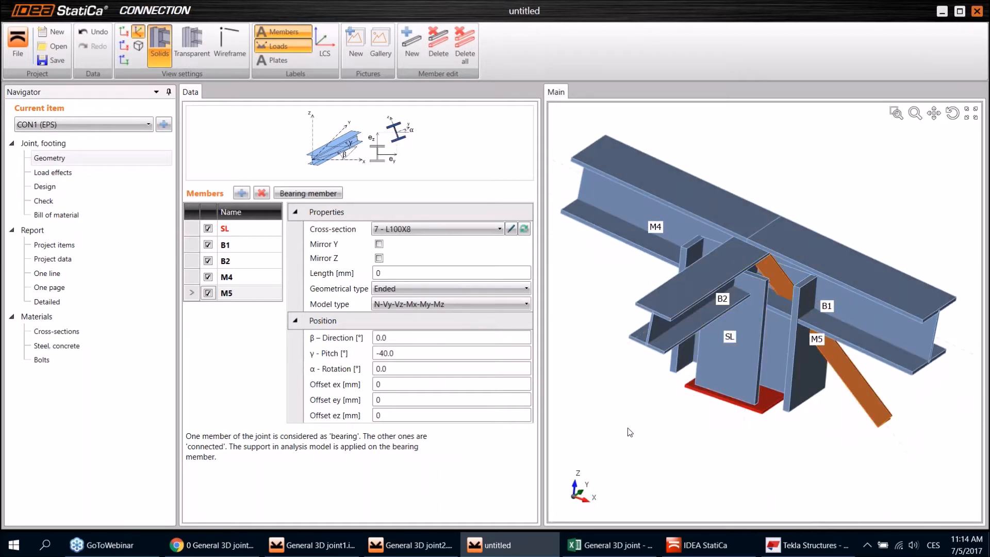
Step: Open the load effects of the joint to define internal forces on the connected members
right_drag(707, 421, 696, 405)
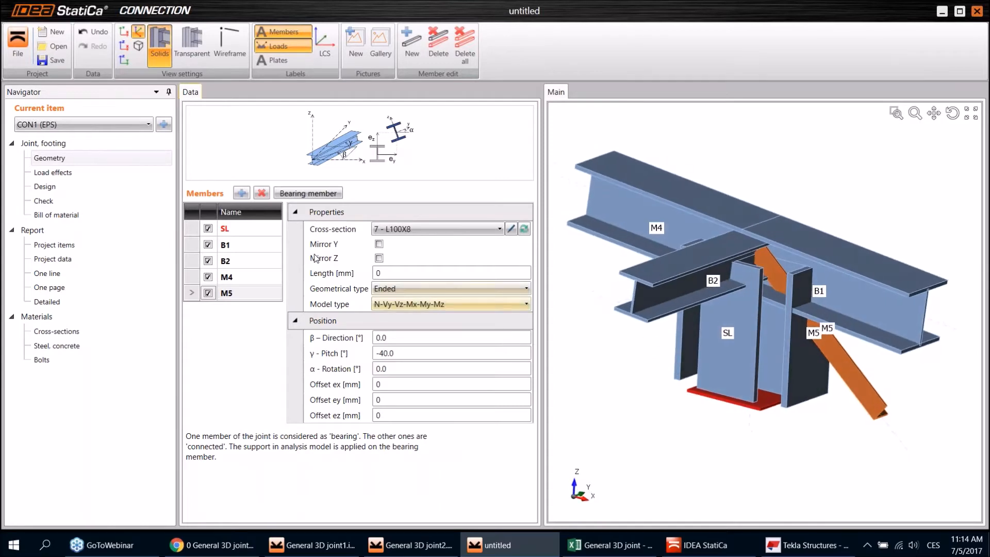
click(76, 178)
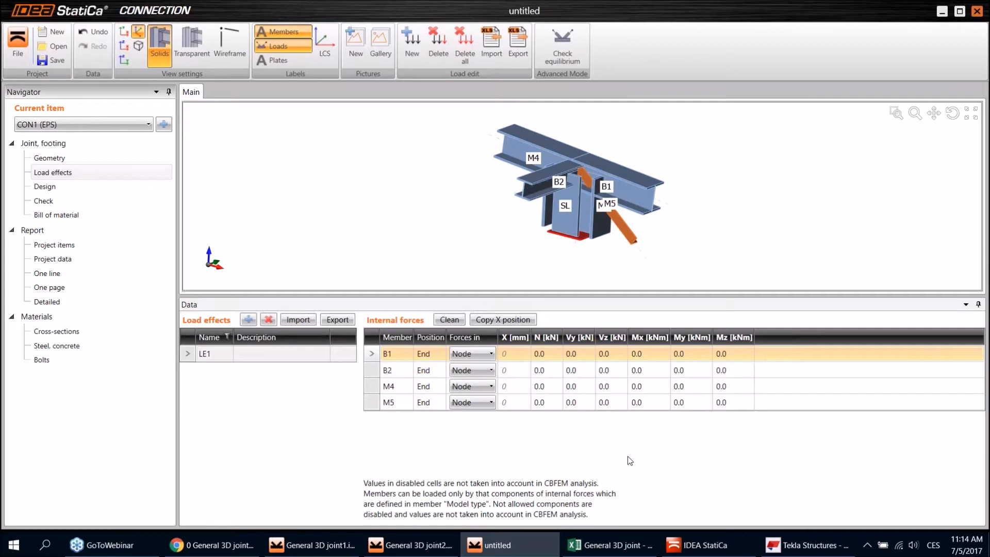
mouse_move(621, 538)
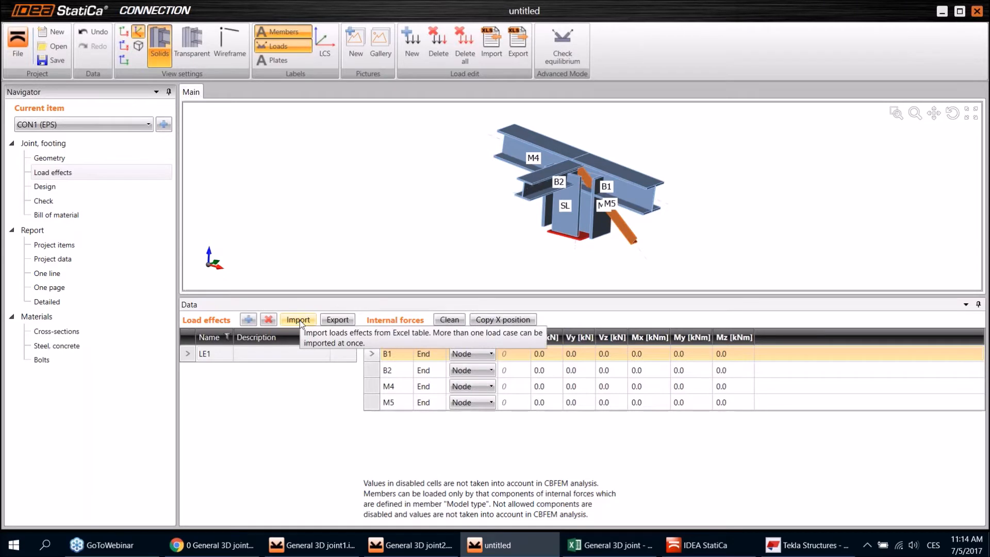
Step: Try a normal force N of 10 kN on beam B2 in load case LE1, and reset it to 0
click(542, 370)
text(10)
key(Return)
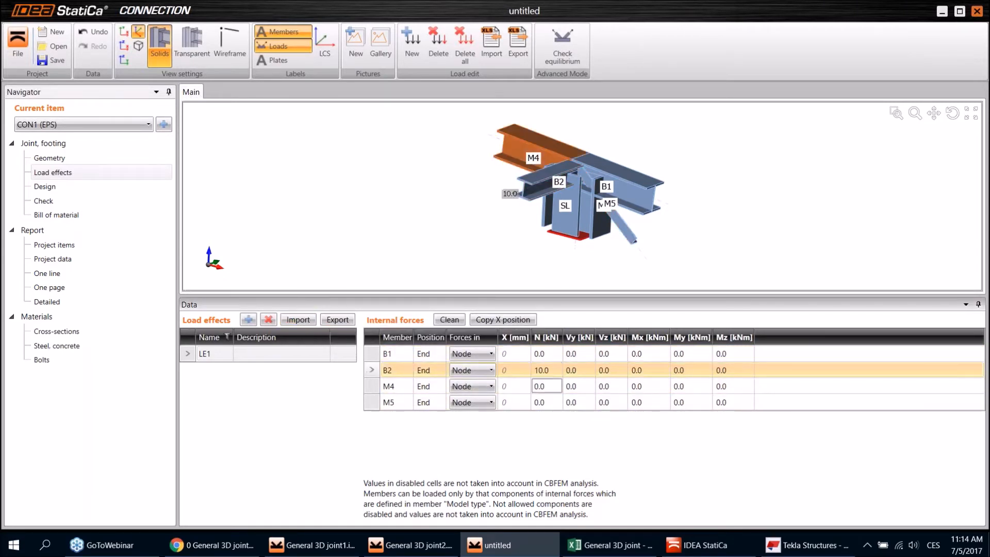
click(552, 376)
text(0)
key(Return)
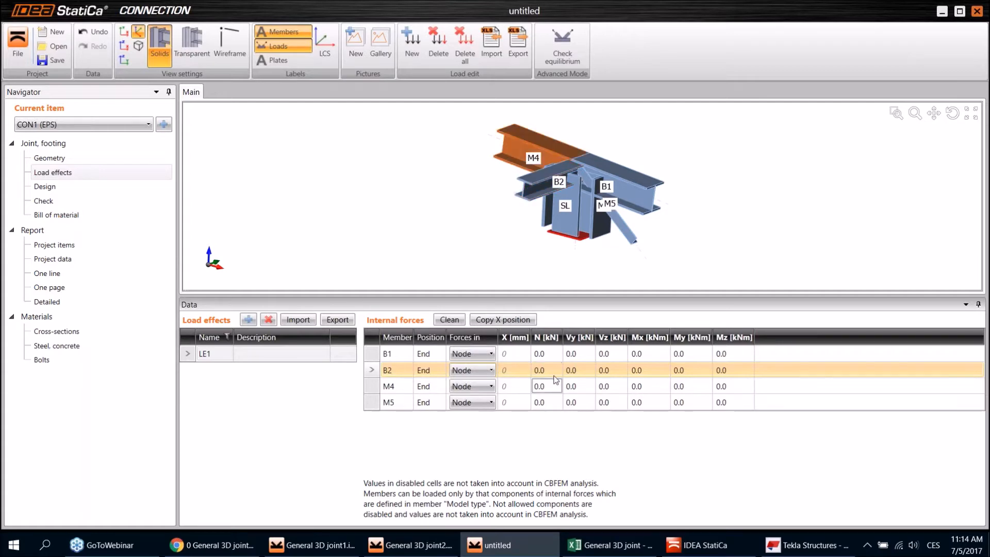
Step: Start importing load effects and copy the internal force values in C2:H5 from the General 3D joint workbook in Excel
click(307, 321)
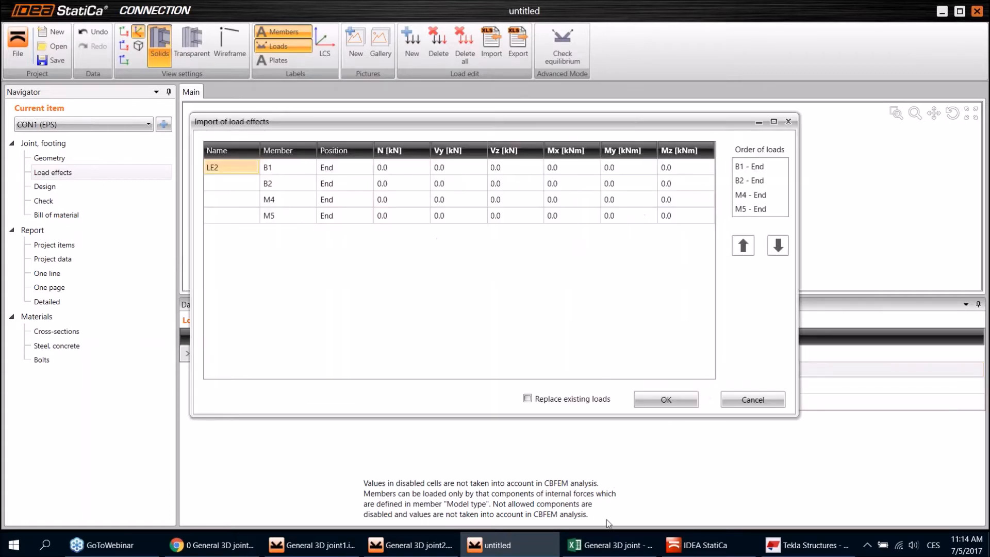
click(607, 547)
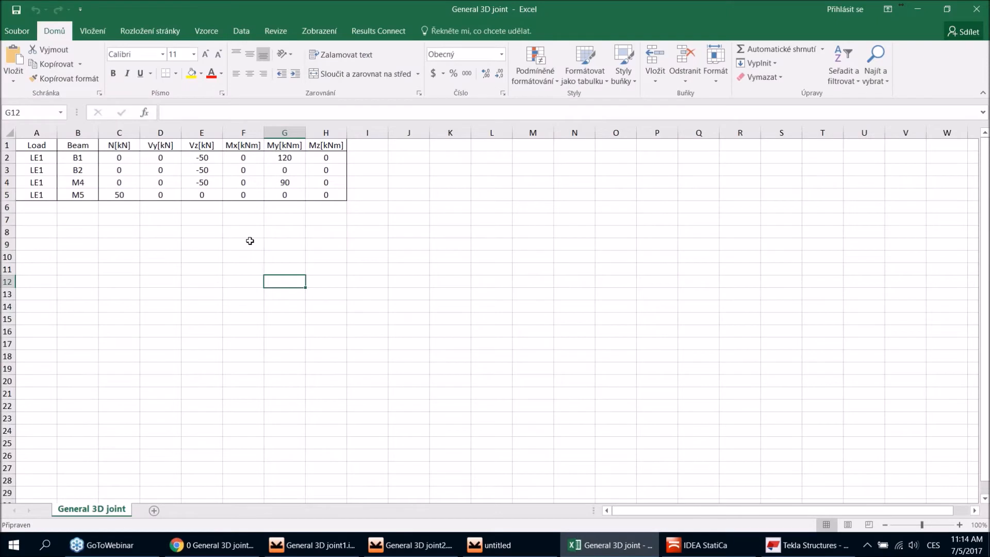
drag(122, 155, 328, 196)
key(ctrl+c)
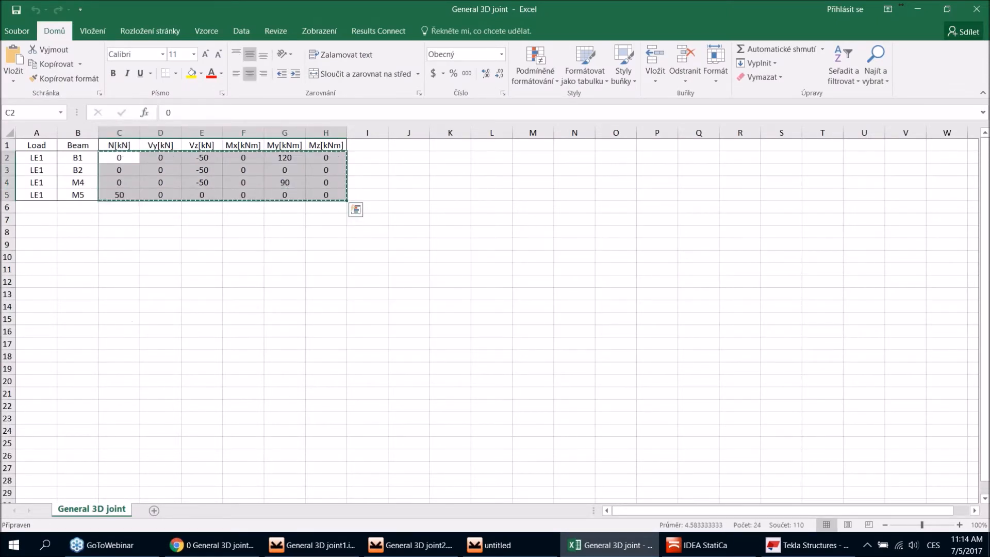
Step: Back in IDEA StatiCa Connection, paste the copied forces for B1, B2, M4 and M5 into load effect LE2 and complete the import
click(507, 546)
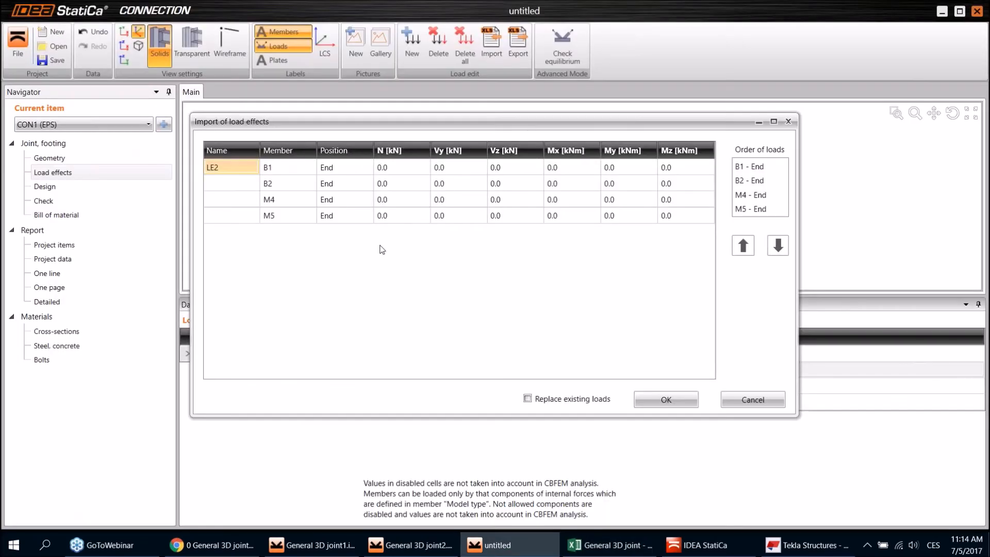
drag(397, 169, 671, 210)
key(ctrl+v)
click(660, 399)
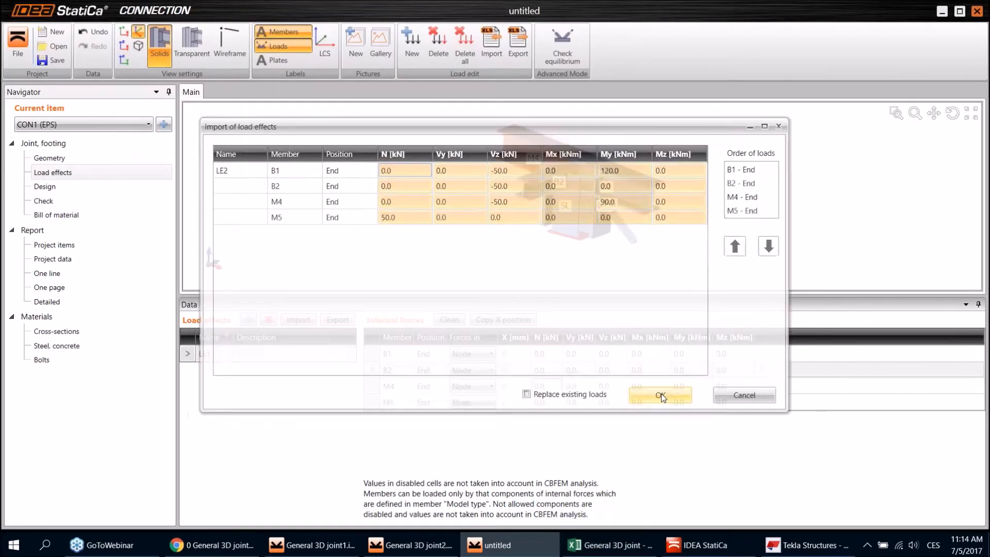
scroll(550, 193, up, 5)
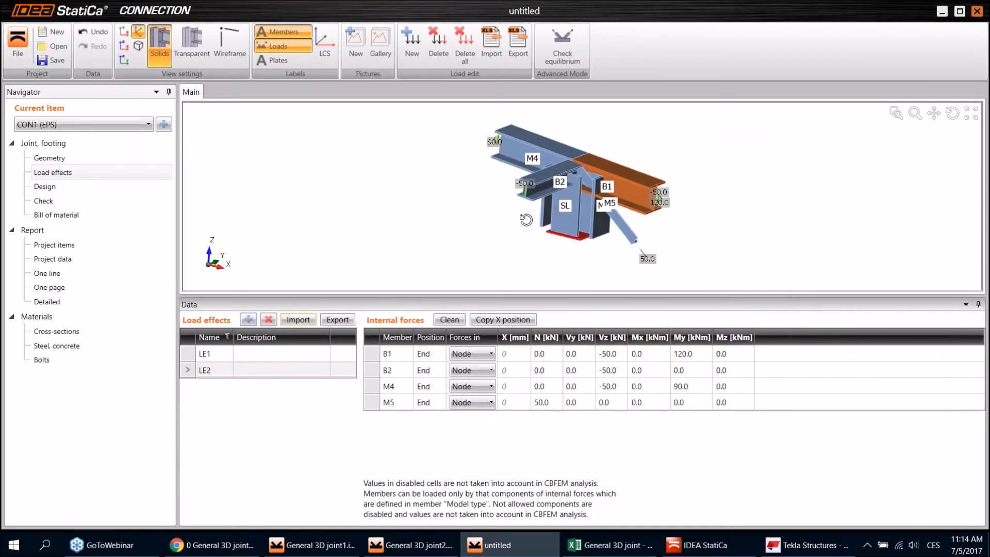
scroll(550, 193, up, 3)
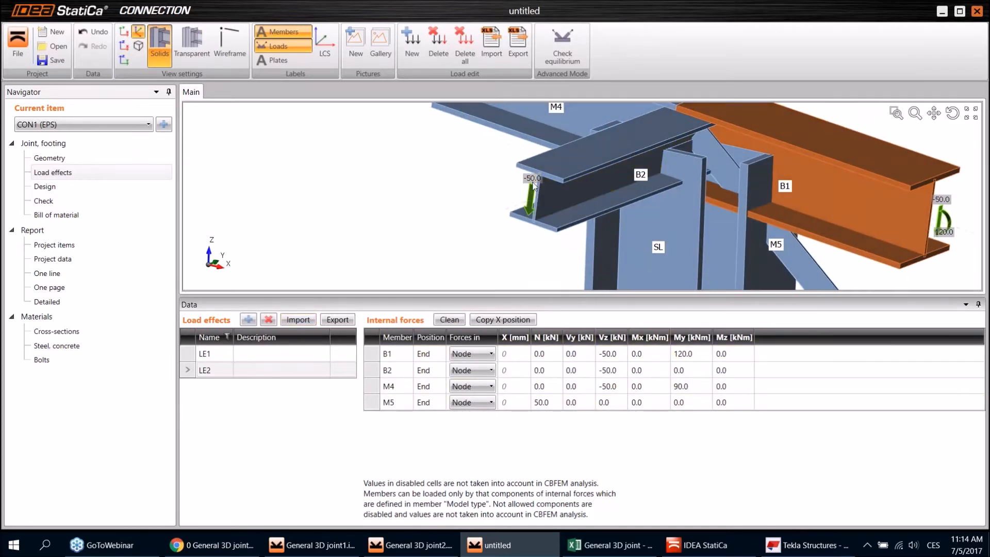
scroll(498, 205, down, 8)
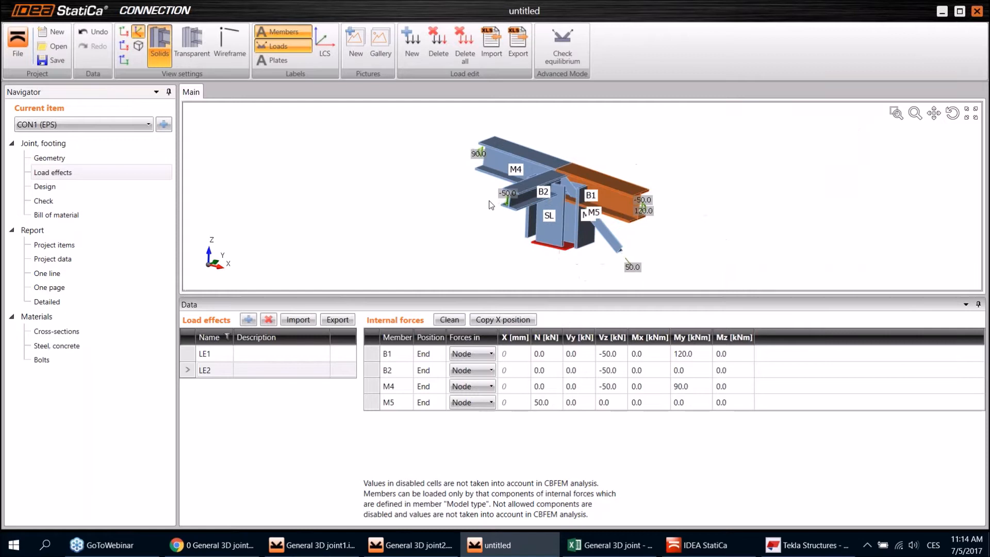
Step: In the joint design, add a Cut operation that trims column SL by beam B1
click(100, 187)
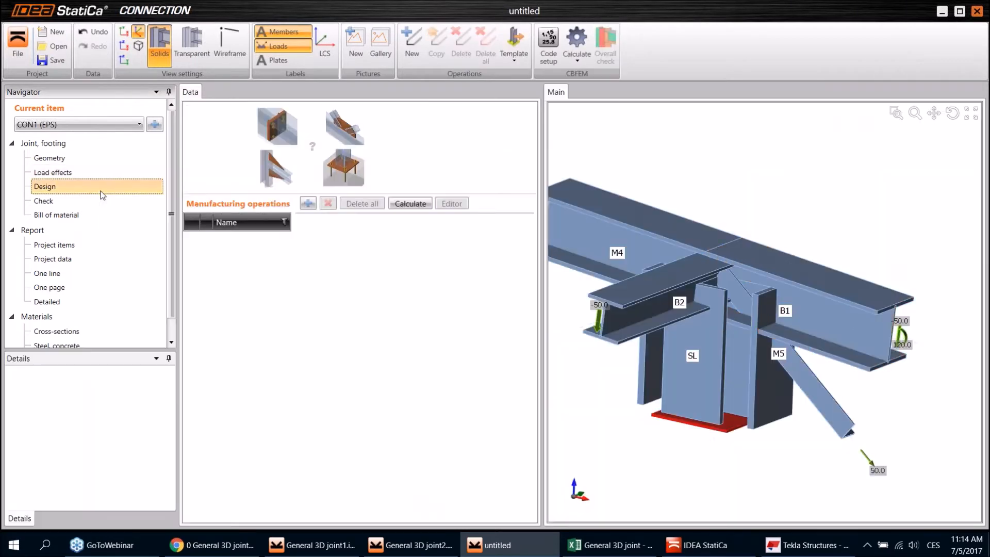
scroll(619, 250, down, 2)
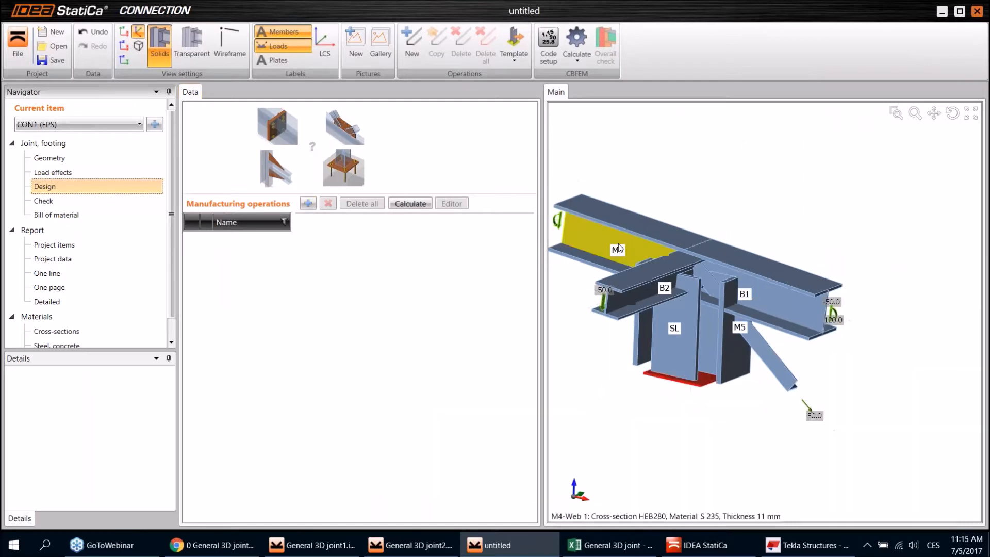
click(311, 205)
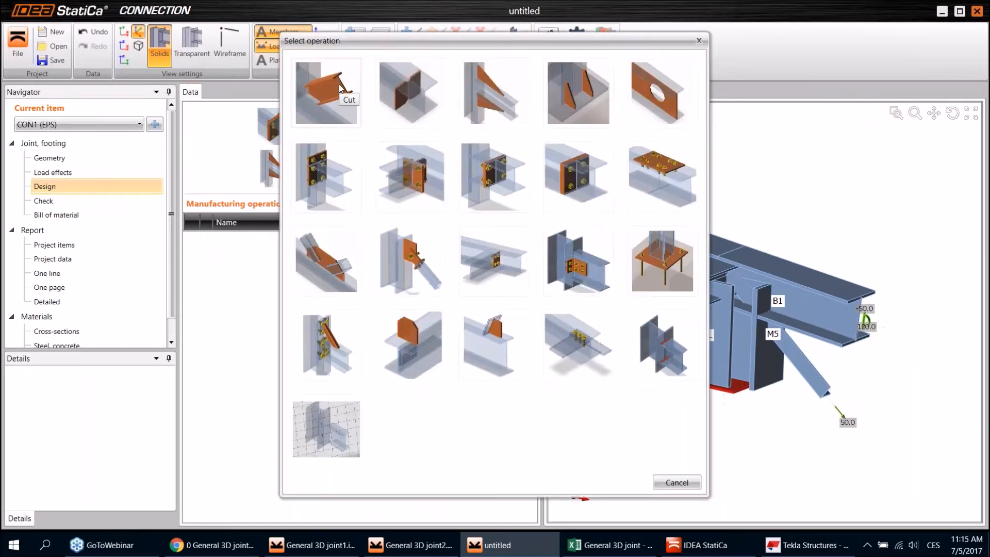
click(340, 89)
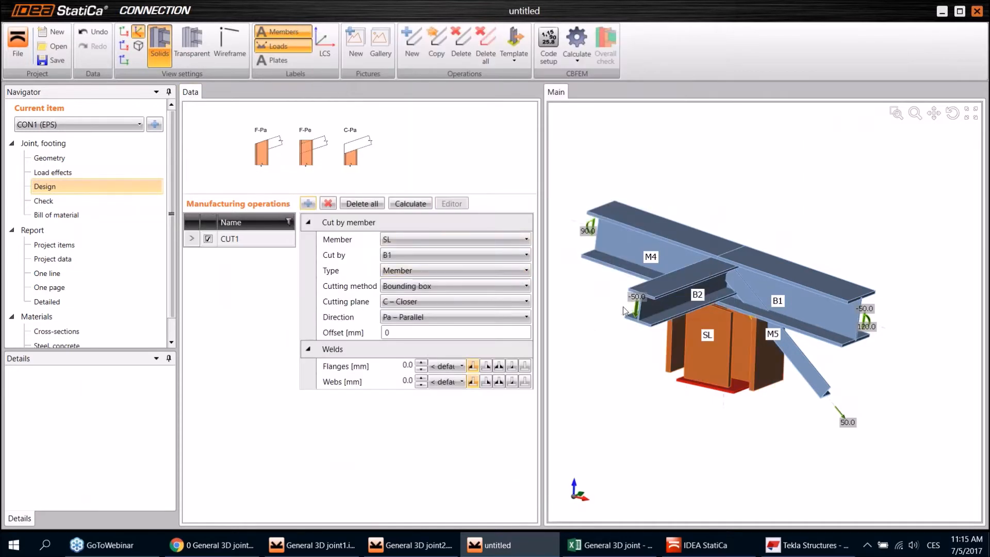
middle_drag(730, 257, 708, 266)
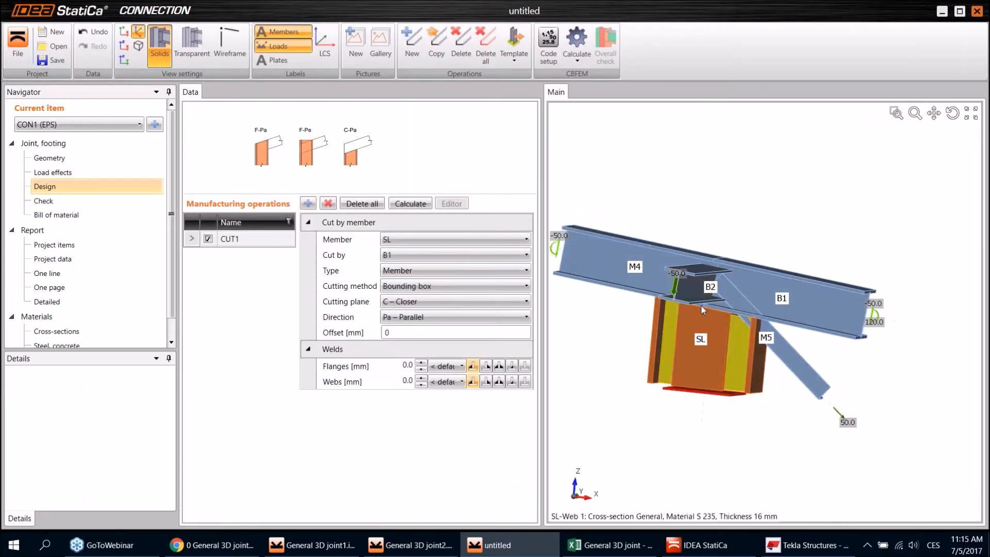
mouse_move(713, 339)
middle_down()
mouse_move(705, 345)
mouse_move(699, 330)
middle_up()
scroll(699, 330, up, 2)
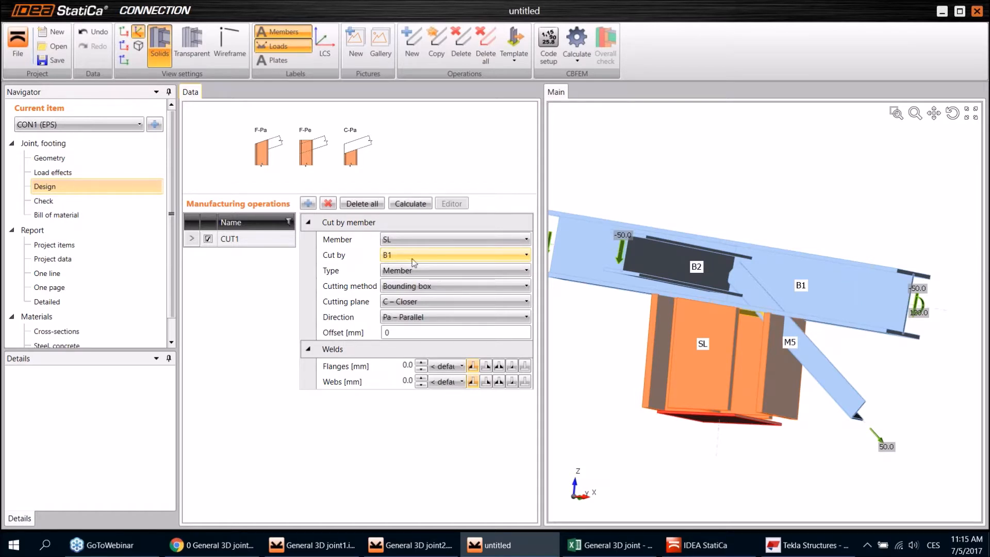
Step: Set the cutting plane of the column cut to F – Farther and its offset to 18 mm
click(420, 303)
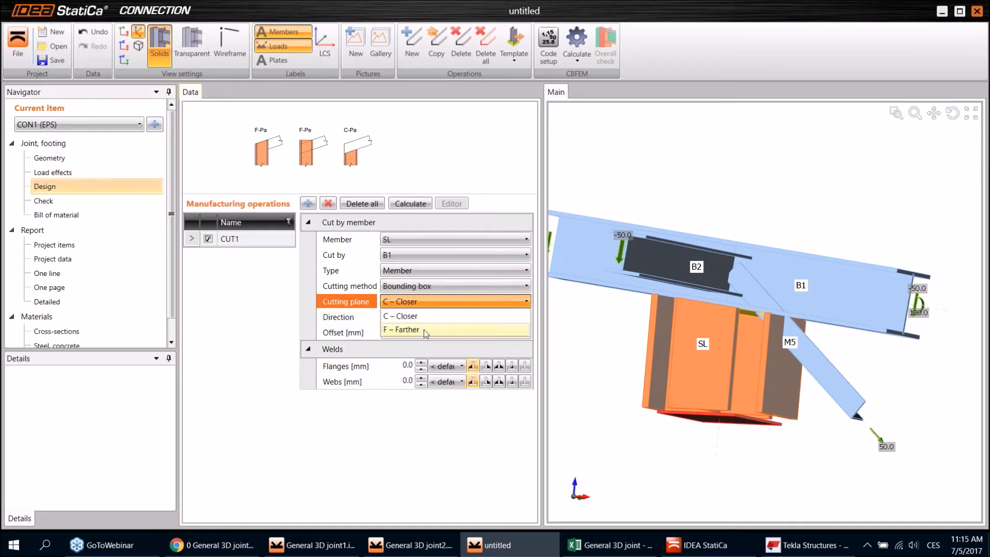
click(424, 329)
right_drag(724, 275, 724, 309)
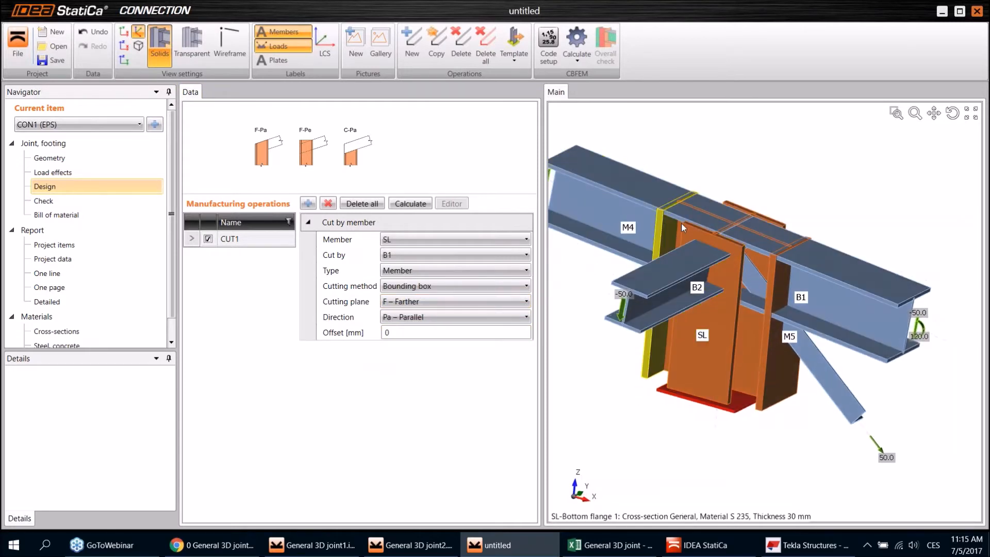
click(422, 334)
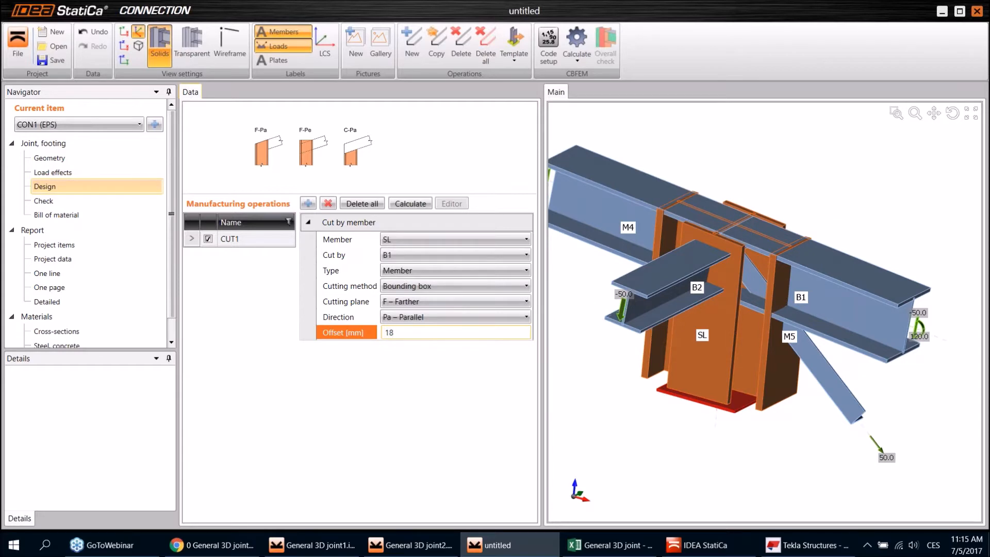
key(Return)
scroll(787, 252, up, 6)
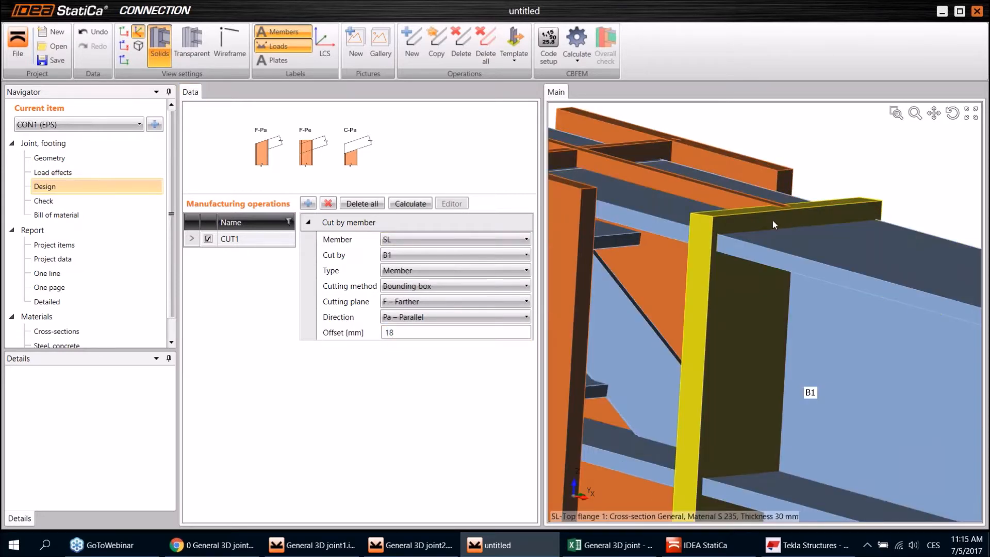
scroll(777, 220, down, 6)
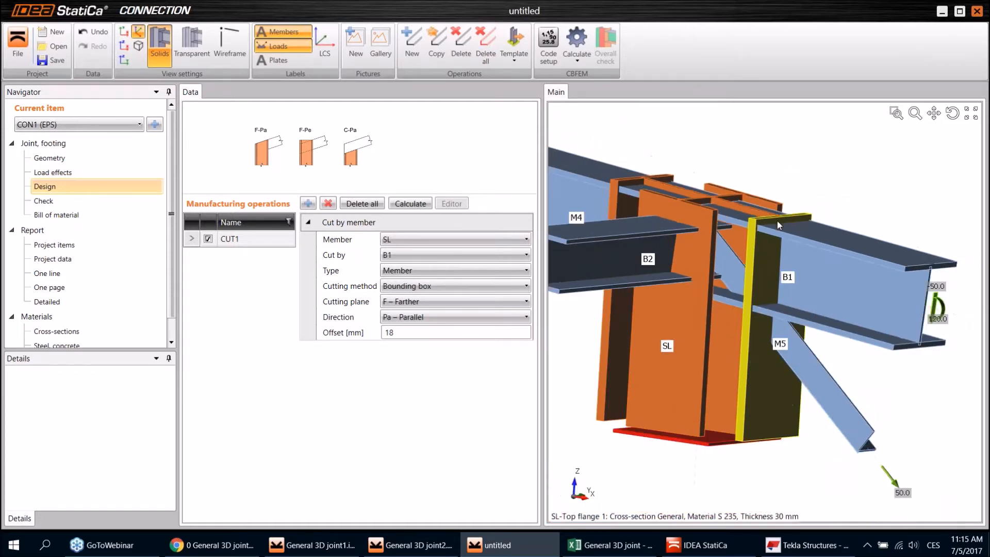
scroll(783, 225, up, 3)
scroll(789, 224, down, 6)
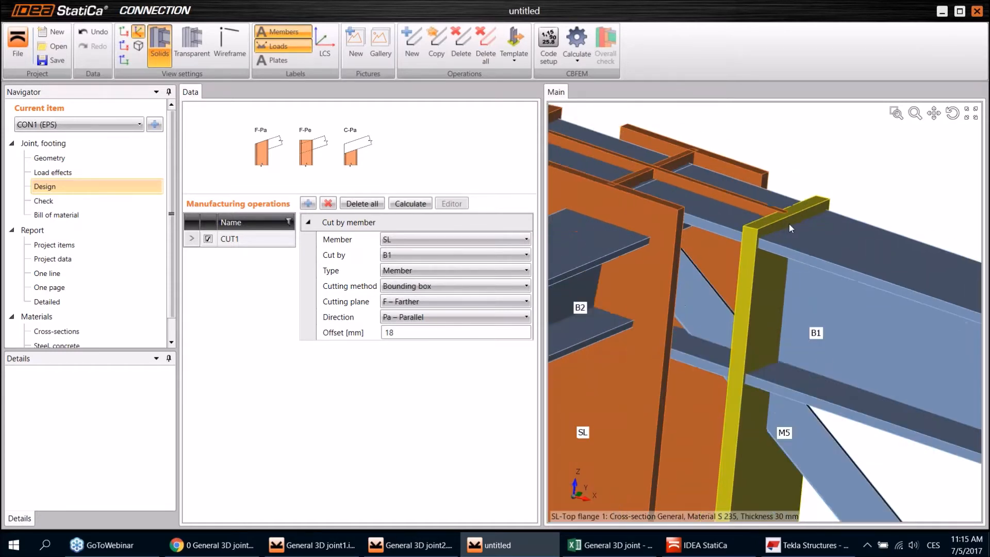
mouse_move(779, 217)
right_down()
mouse_move(807, 215)
mouse_move(771, 217)
right_up()
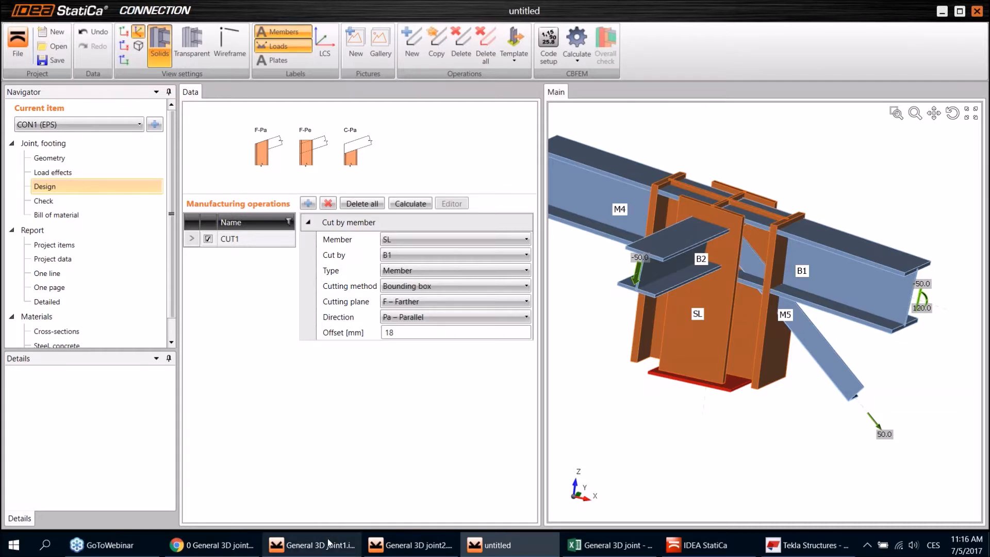
Step: Switch to the General 3D joint1.ideaCon project and view the manufacturing operations in its design
mouse_move(328, 552)
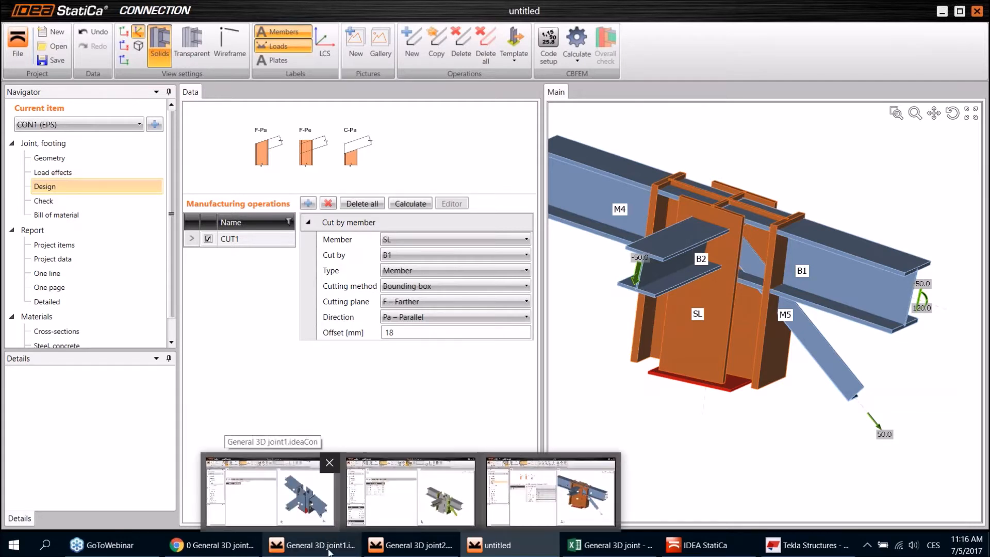
click(328, 552)
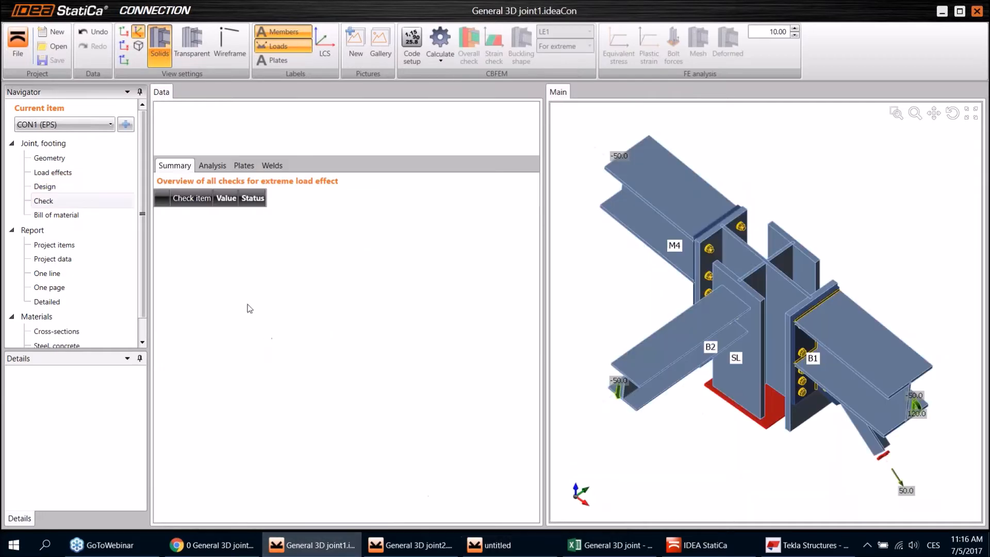
click(51, 187)
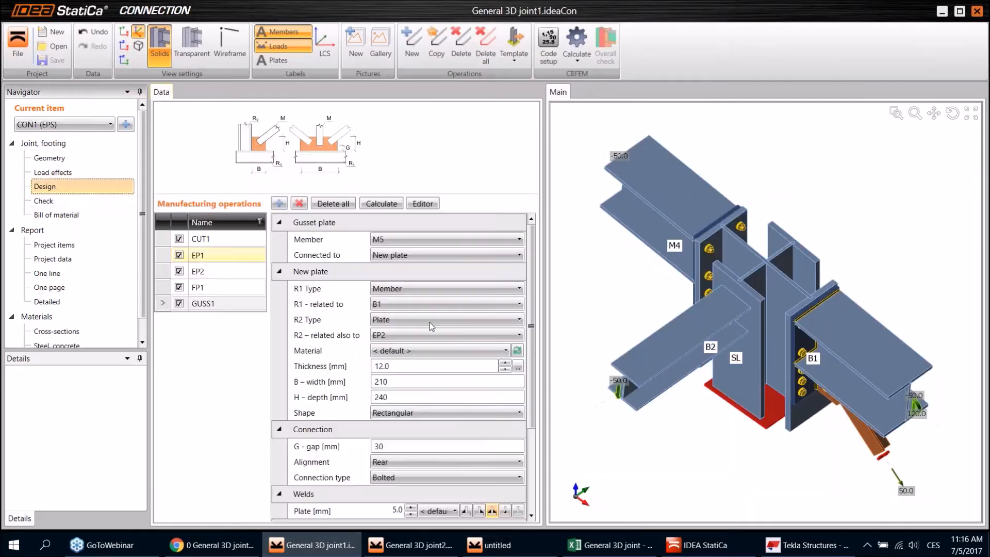
right_drag(768, 330, 789, 340)
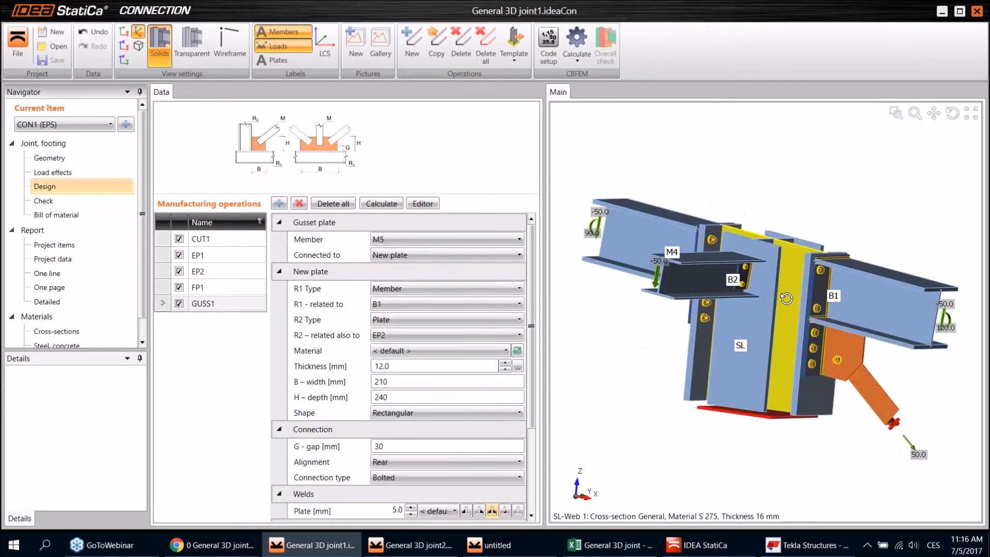
Step: Examine end plates EP1 and EP2 and fin plate FP1 in the finished joint, including their member connections and bolt settings
click(165, 256)
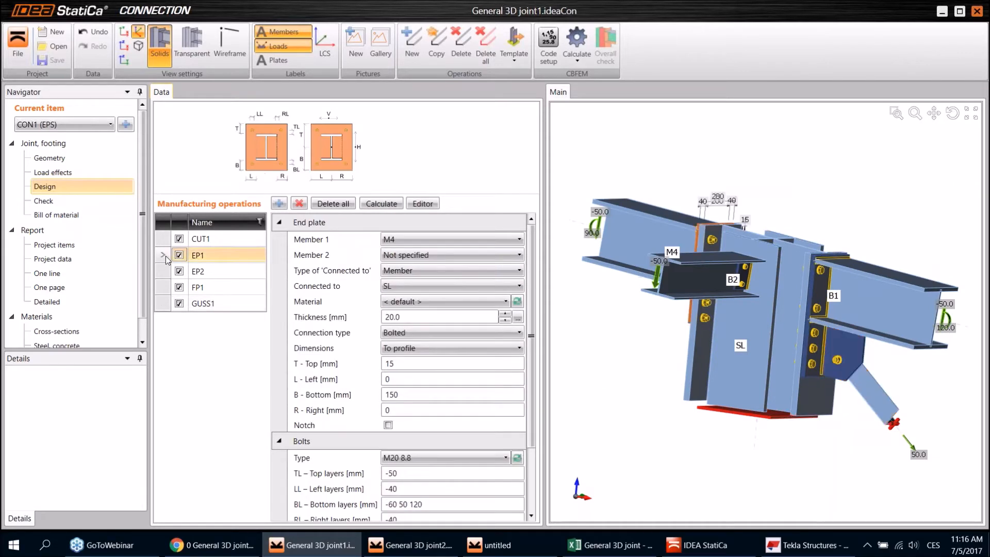
right_drag(624, 289, 813, 314)
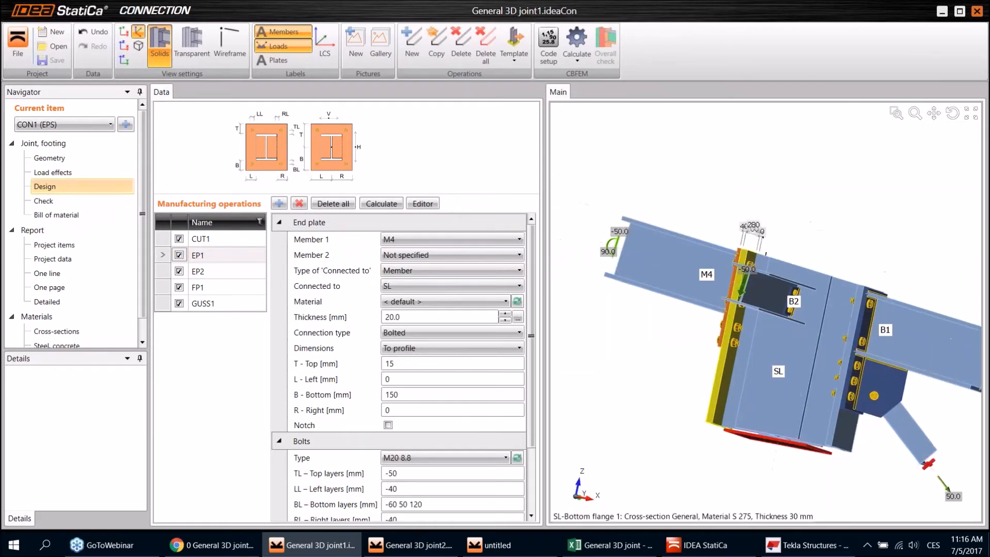
click(162, 272)
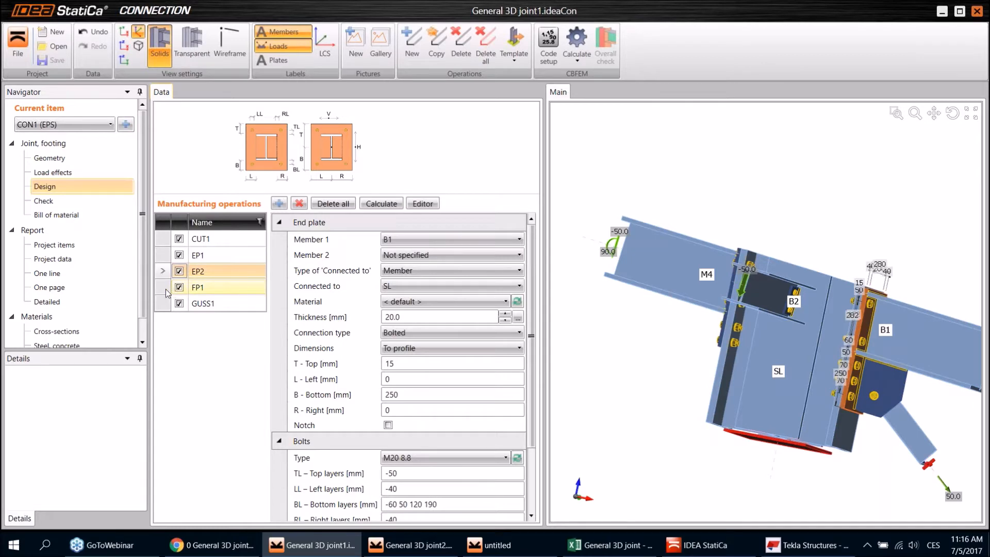
click(161, 290)
right_drag(733, 309, 789, 301)
scroll(791, 301, up, 3)
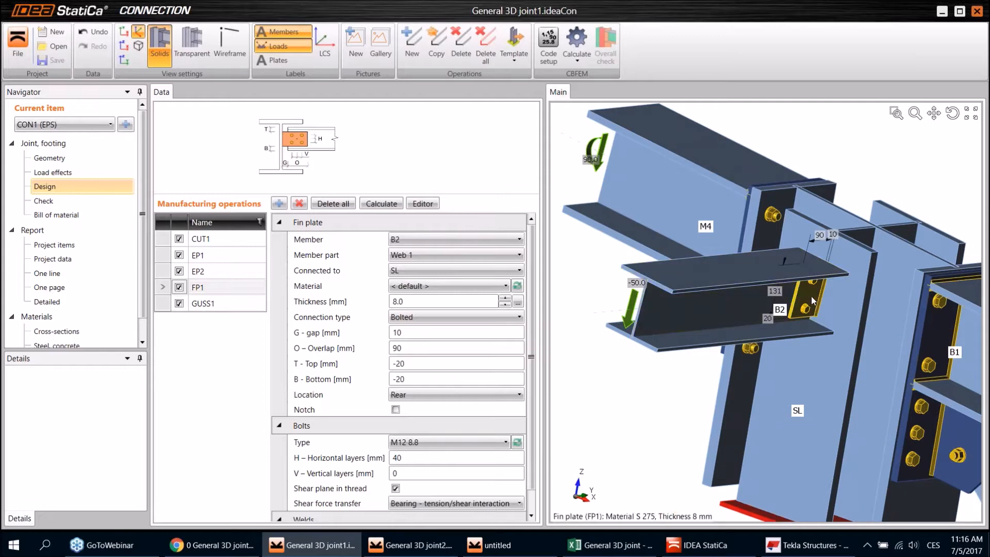
scroll(770, 305, down, 4)
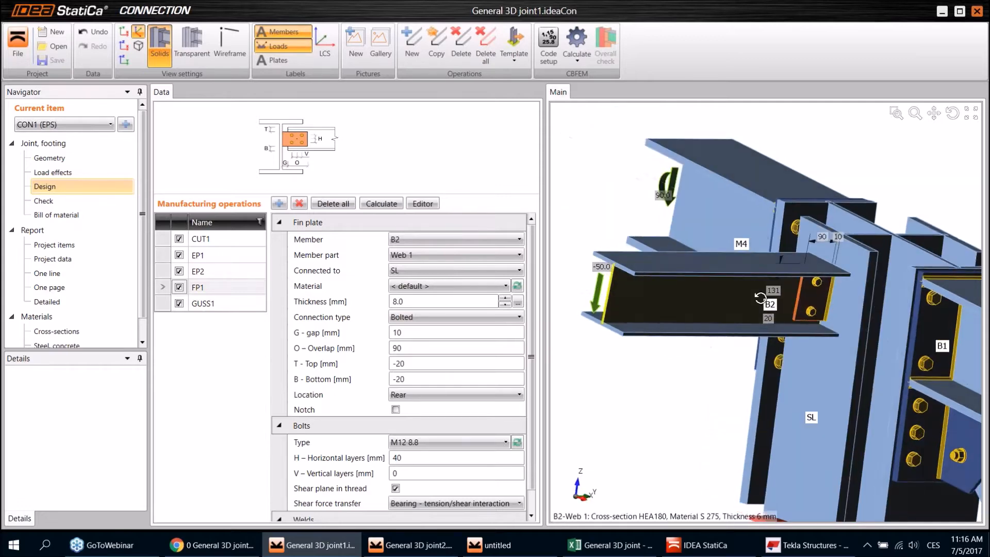
Step: Examine the settings of gusset plate operation GUSS1, including its related members, plate dimensions and bolted connection
scroll(793, 317, up, 4)
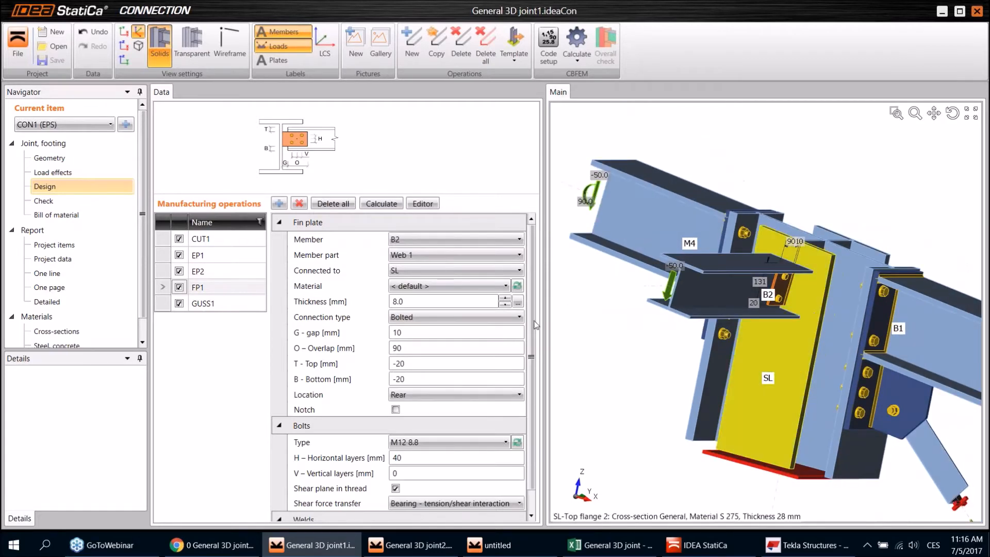
click(202, 304)
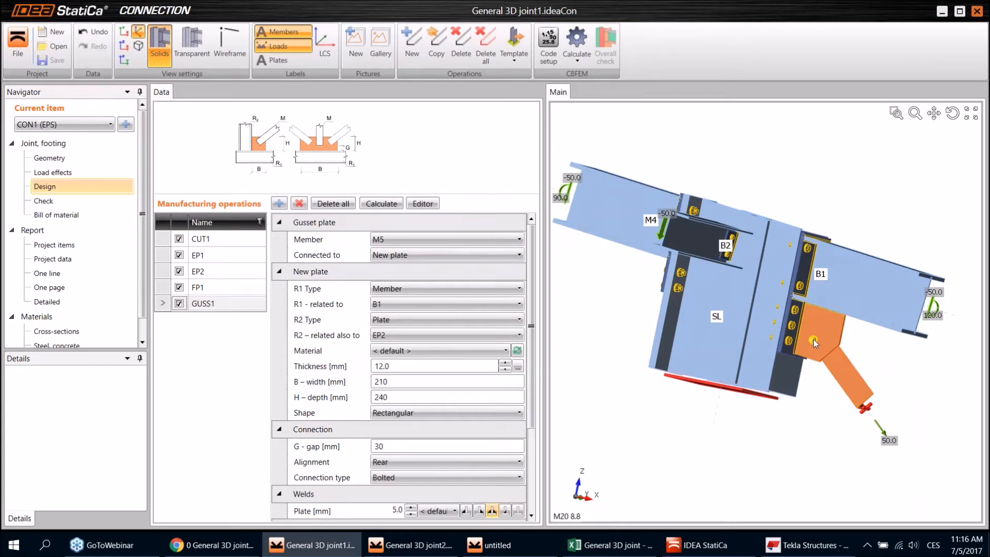
Step: Review the model type options of bracing member M5 in the joint geometry and pick N-Vy-Vz
click(77, 162)
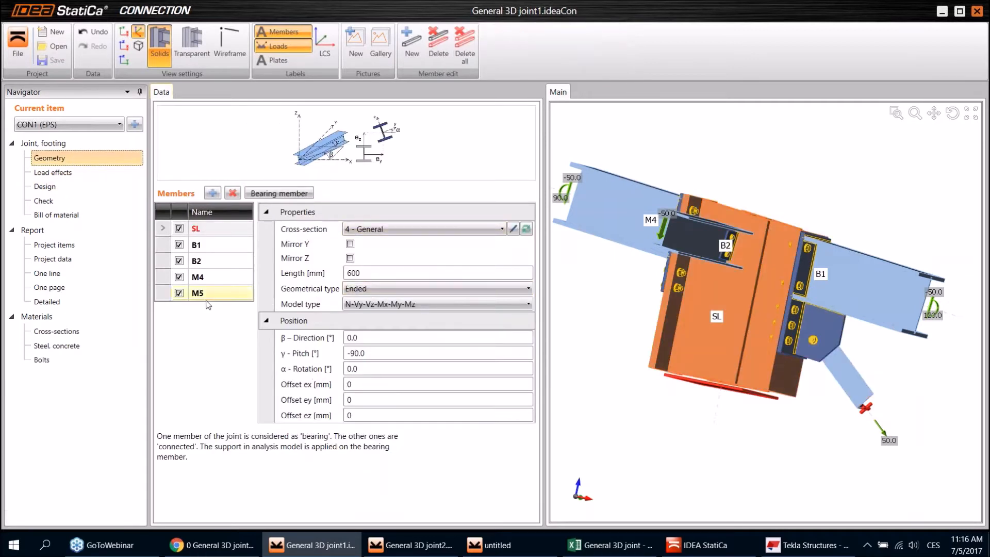
click(169, 294)
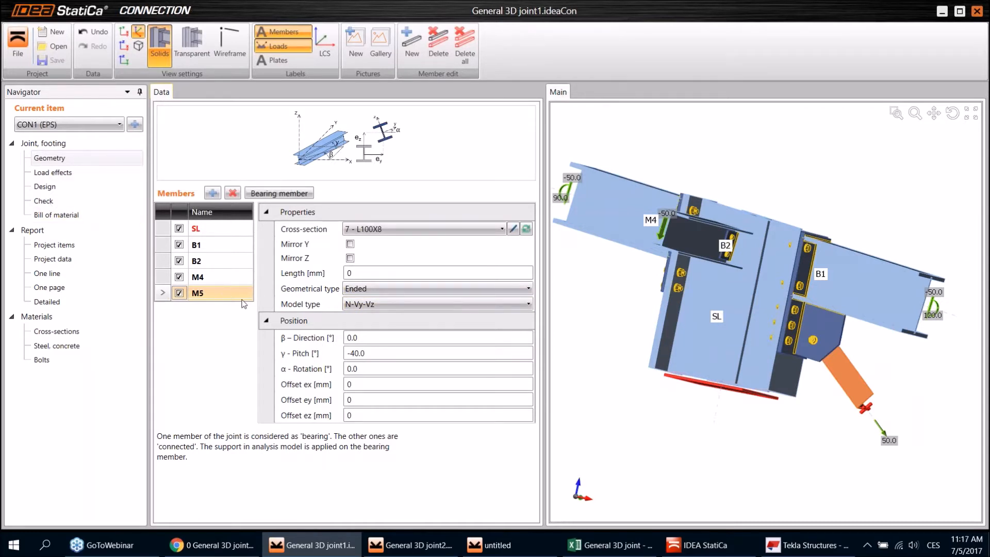
click(311, 305)
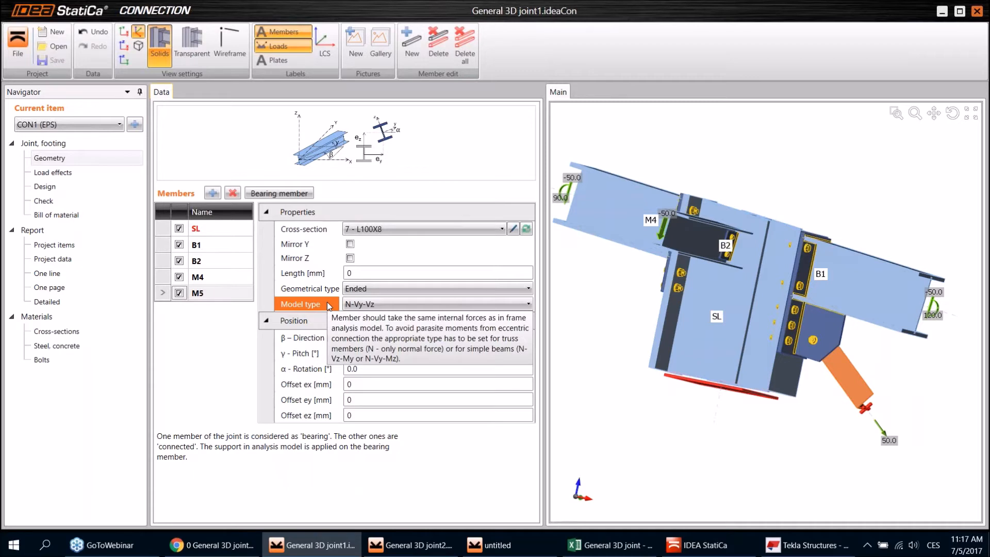
click(376, 304)
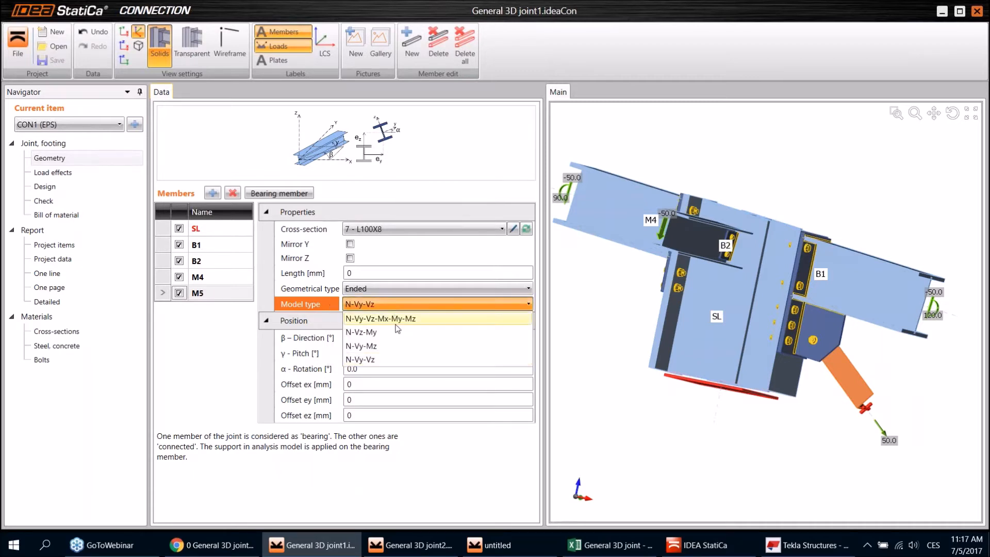
click(387, 363)
Step: Examine bracing member M5 and its gusset connection from below, from the side and up close
mouse_move(836, 410)
middle_down()
mouse_move(794, 389)
mouse_move(821, 405)
middle_up()
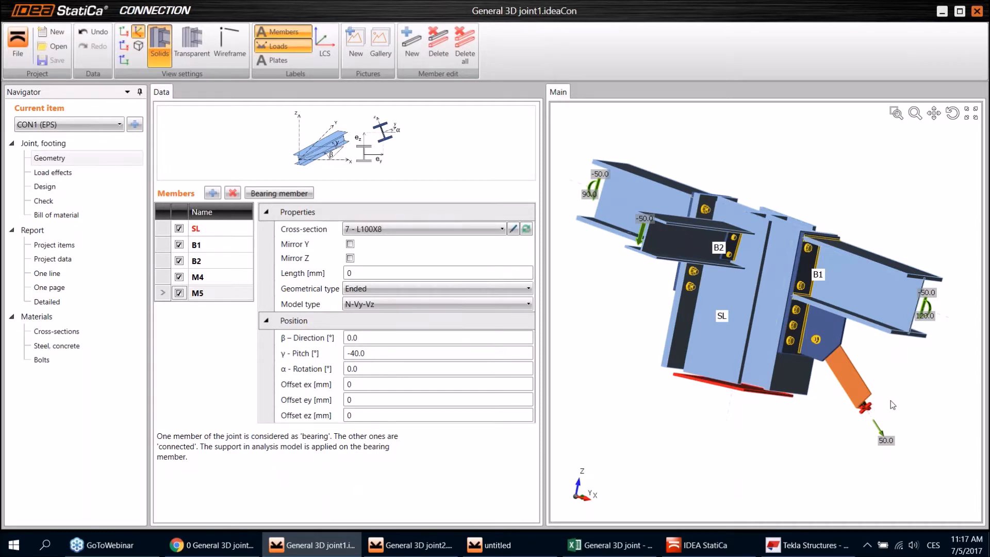
middle_drag(866, 408, 847, 400)
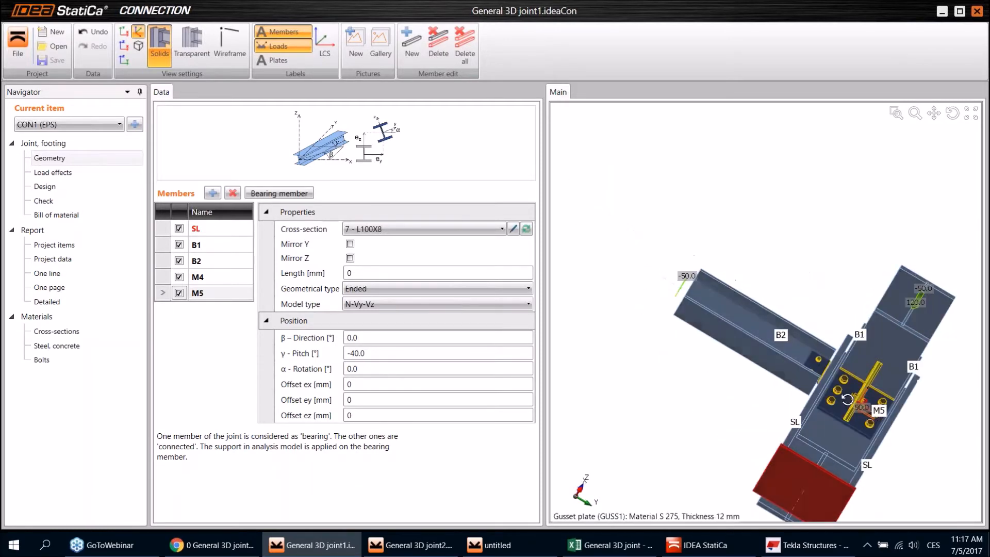
scroll(848, 400, up, 5)
middle_drag(847, 399, 802, 374)
scroll(864, 414, down, 6)
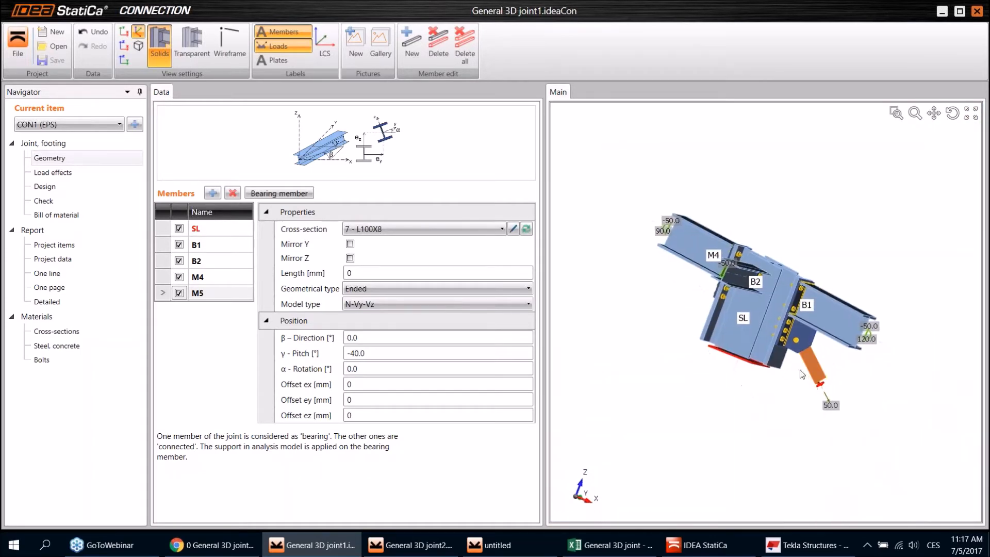
middle_drag(867, 333, 728, 329)
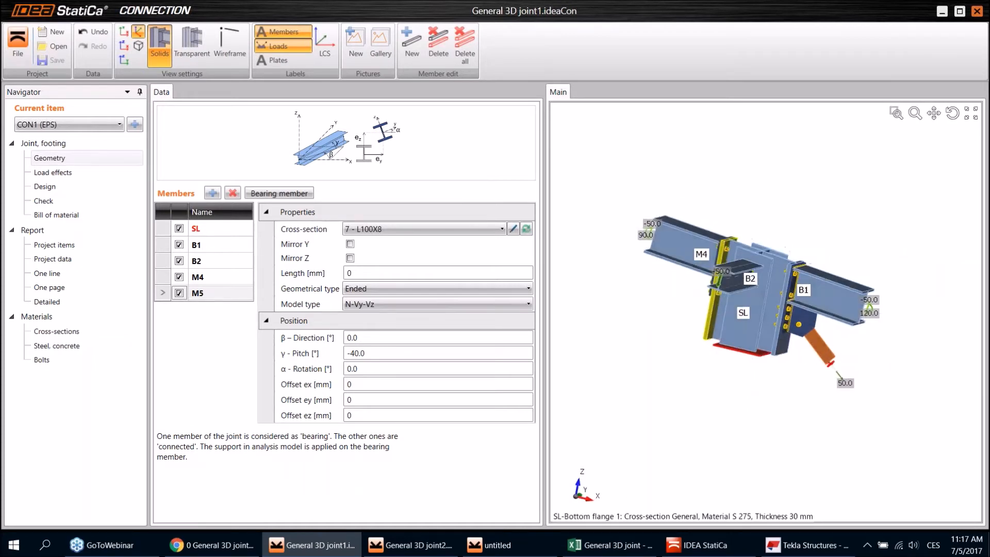
scroll(818, 344, up, 4)
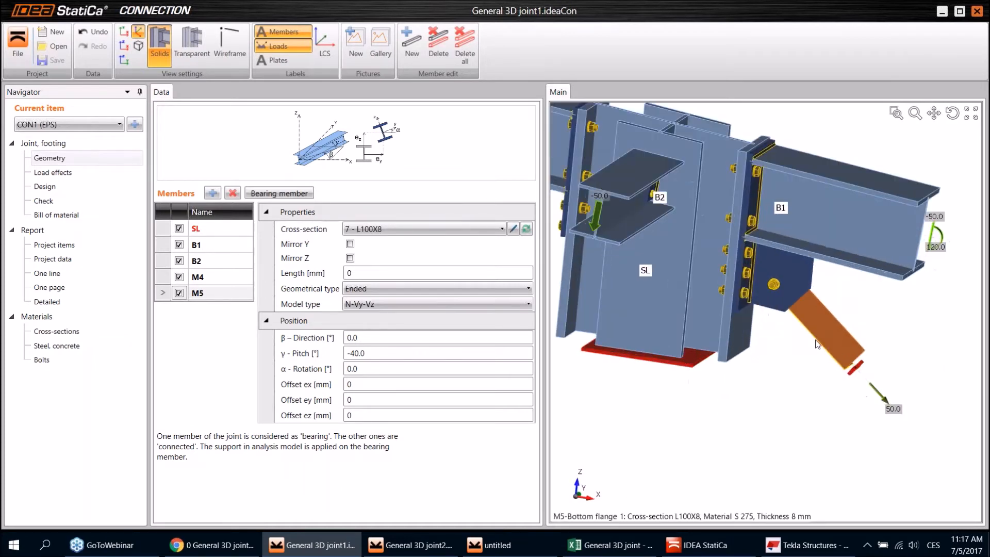
scroll(816, 344, up, 2)
middle_drag(817, 350, 796, 346)
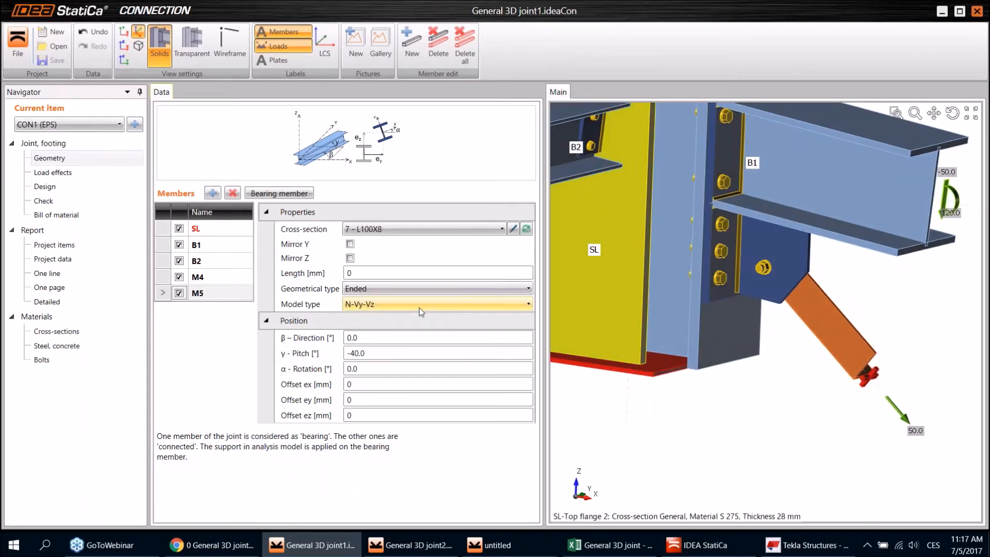
Step: Go through the joint design to the Check stage and run the CBFEM calculation of CON1
click(91, 188)
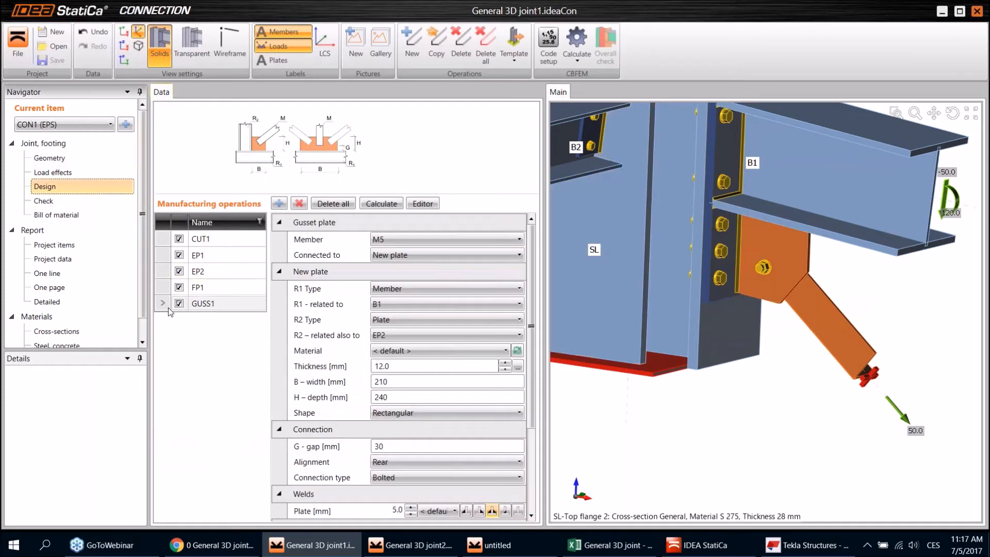
click(70, 201)
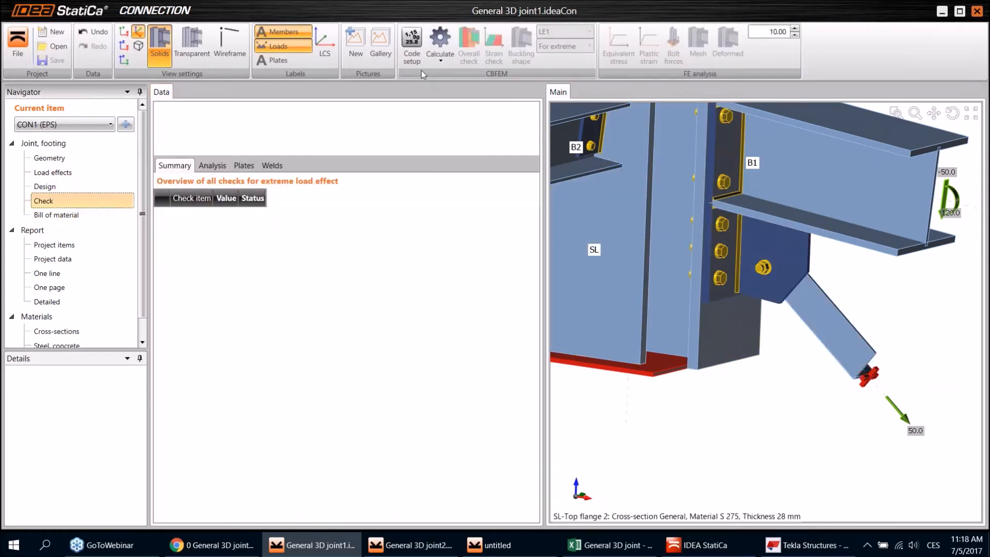
click(447, 38)
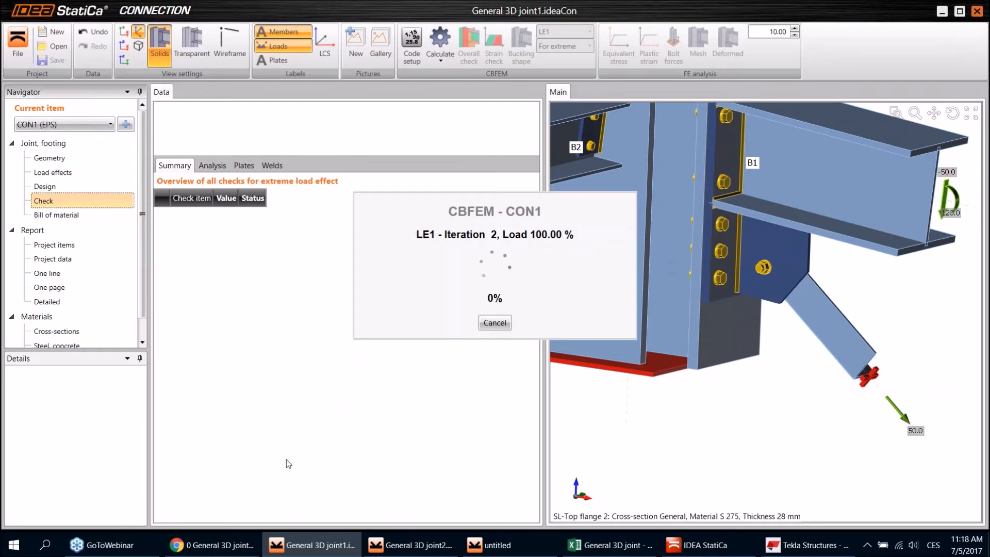
Step: Switch to the browser, reset the page zoom and open the steel Resource center from the IDEA StatiCa website's Resources page
click(219, 545)
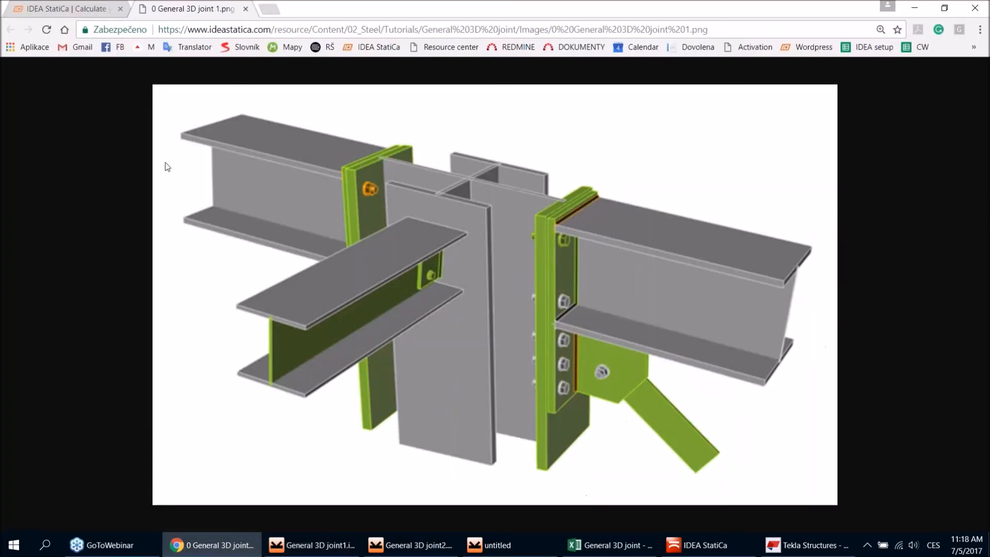
click(67, 10)
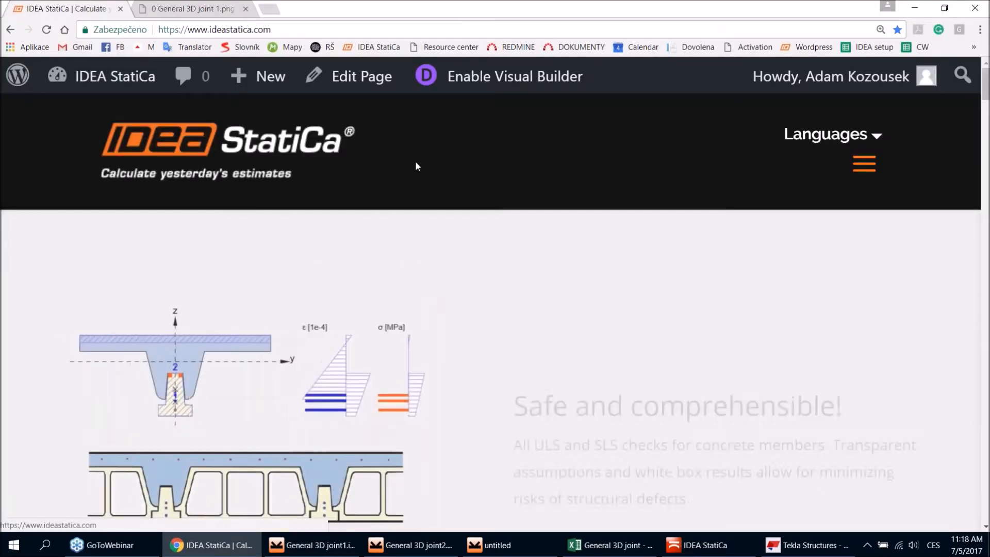
scroll(519, 216, down, 1)
scroll(523, 216, up, 1)
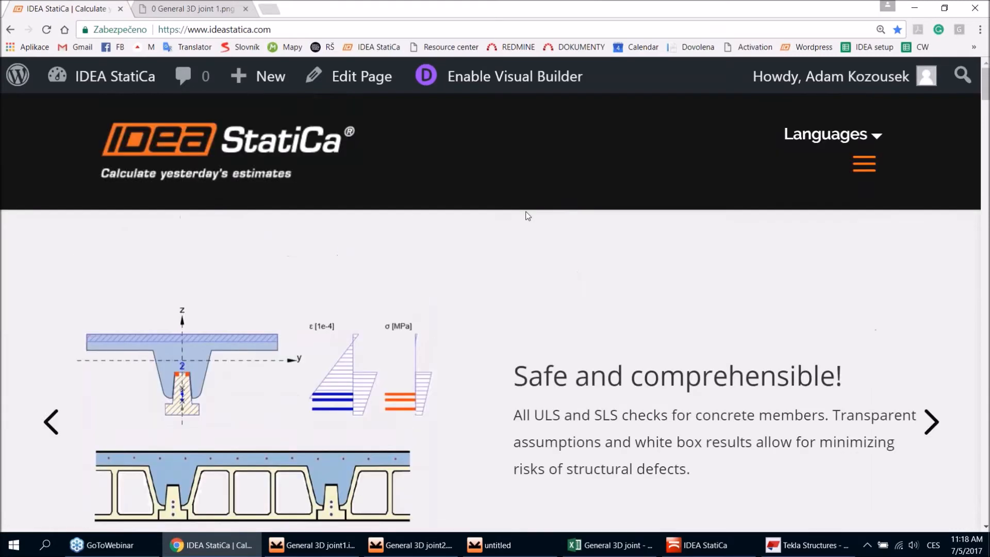
key(ctrl+0)
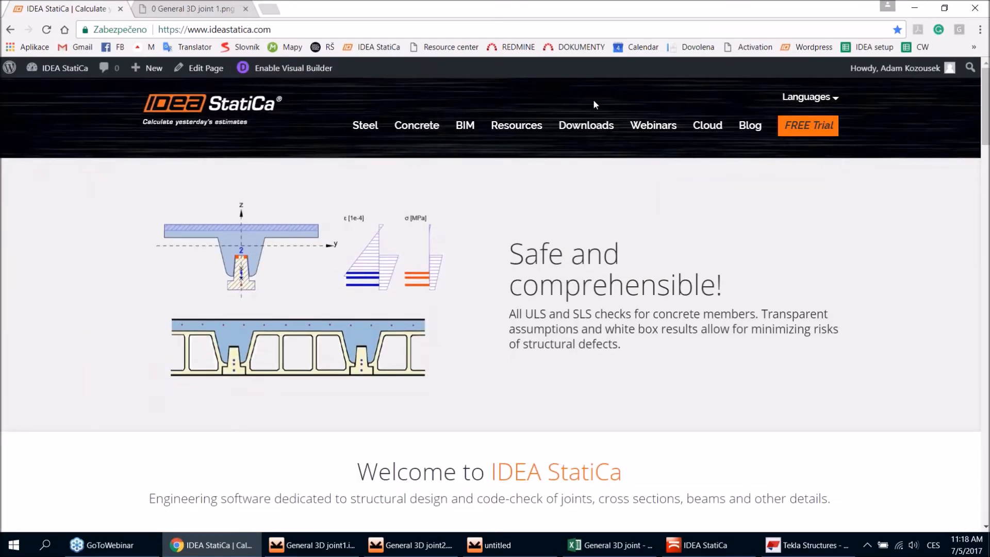
click(516, 126)
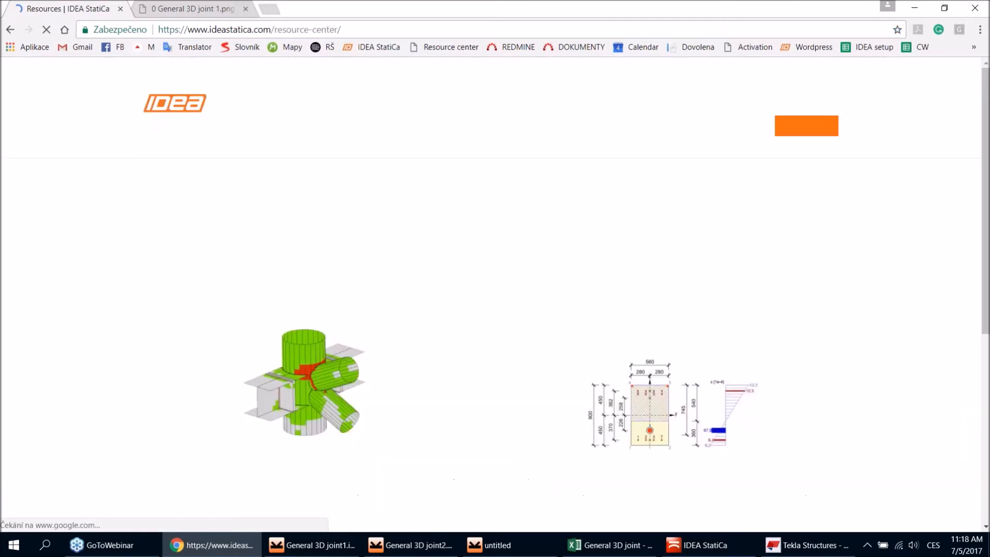
click(310, 390)
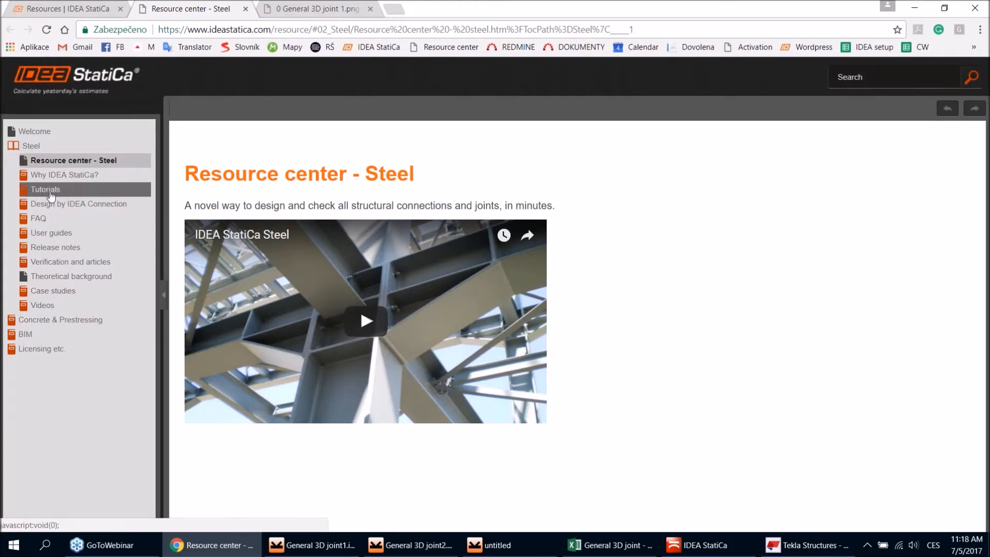
Step: Open the step-by-step tutorial for the General 3D joint from the steel tutorials
click(51, 192)
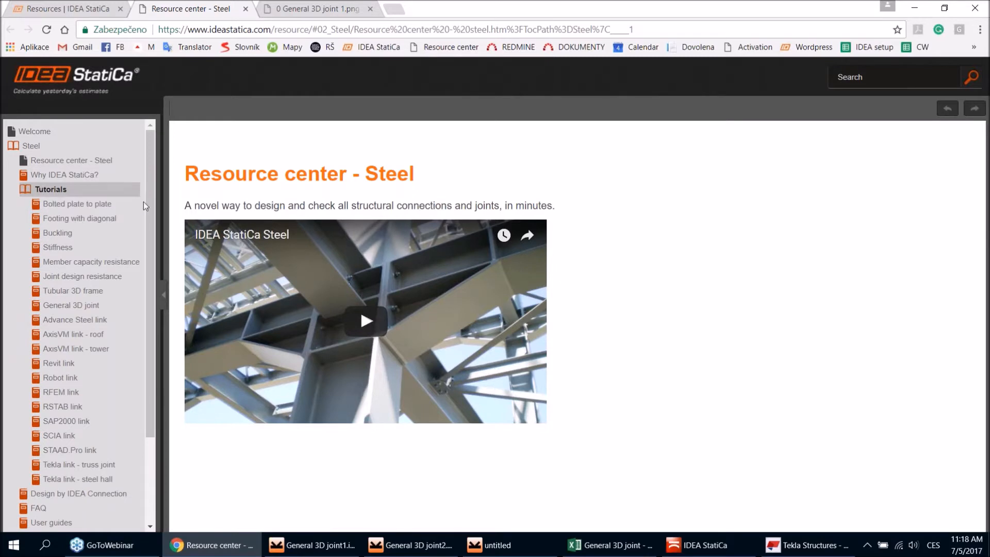
drag(152, 208, 157, 243)
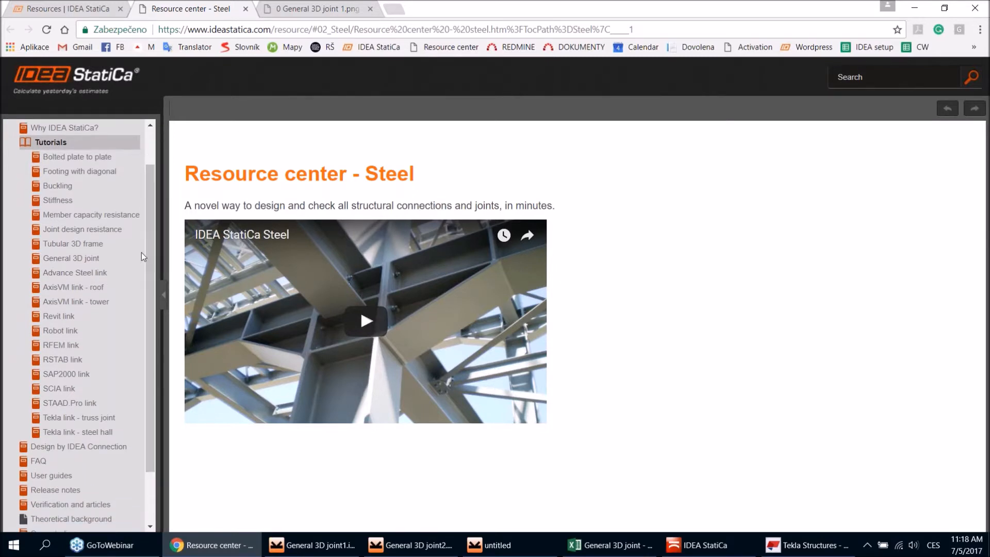
click(87, 261)
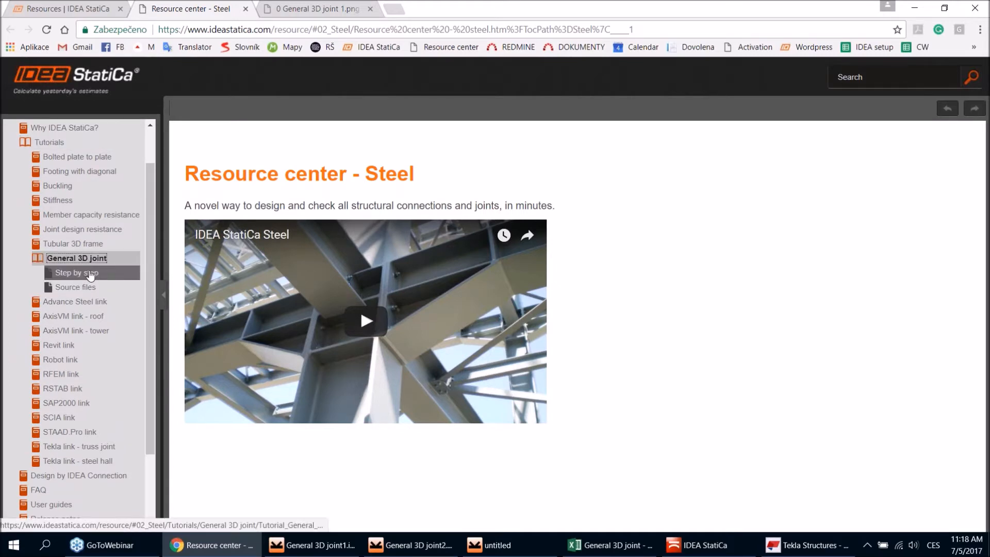
click(90, 273)
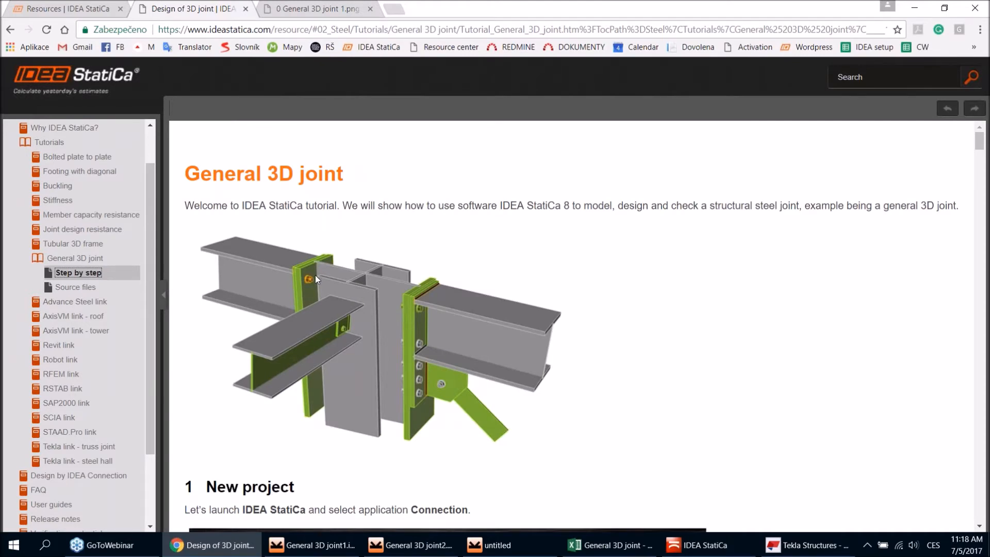
Step: Look through the tutorial's project and member definitions and open the Source files page of the General 3D joint
scroll(315, 279, down, 8)
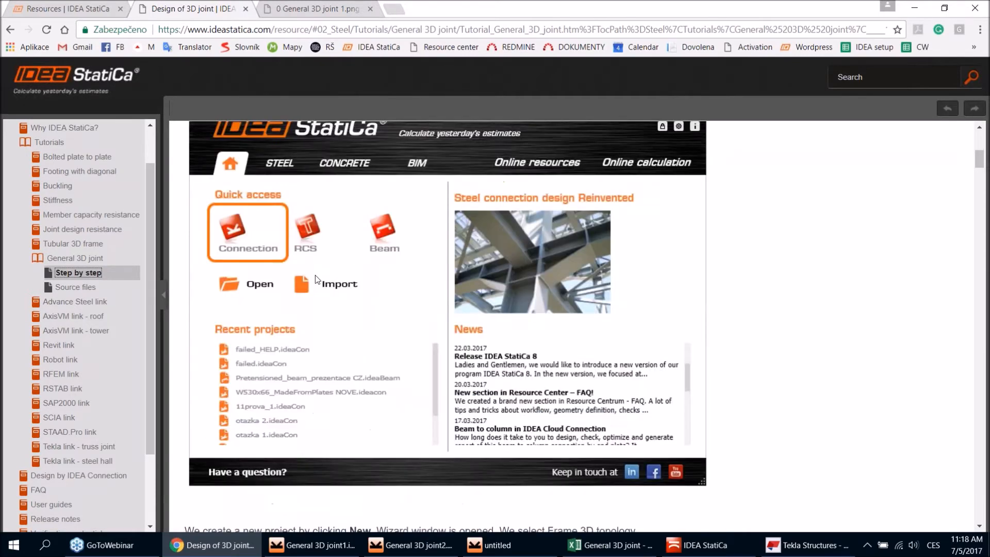
scroll(316, 279, down, 20)
scroll(318, 279, down, 12)
scroll(429, 300, down, 2)
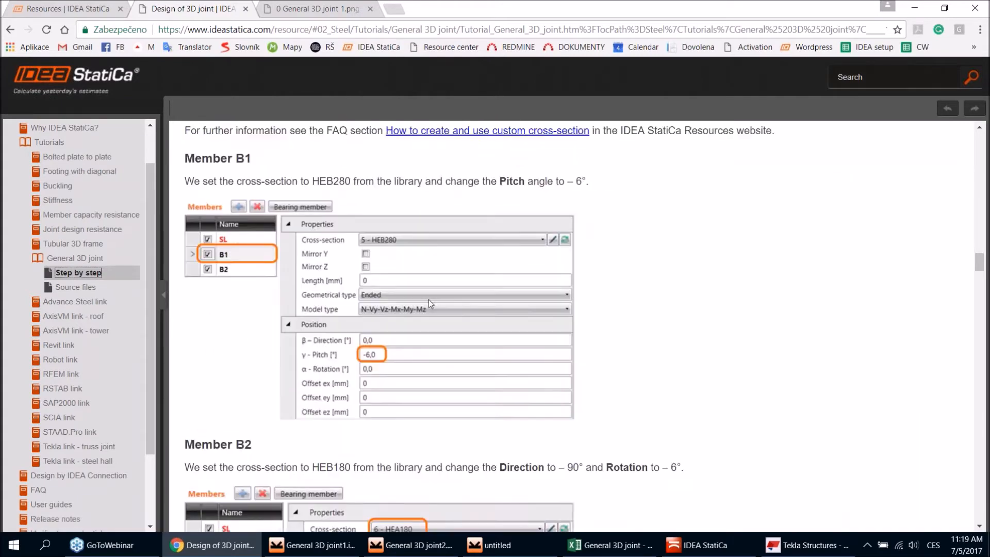
scroll(428, 299, down, 12)
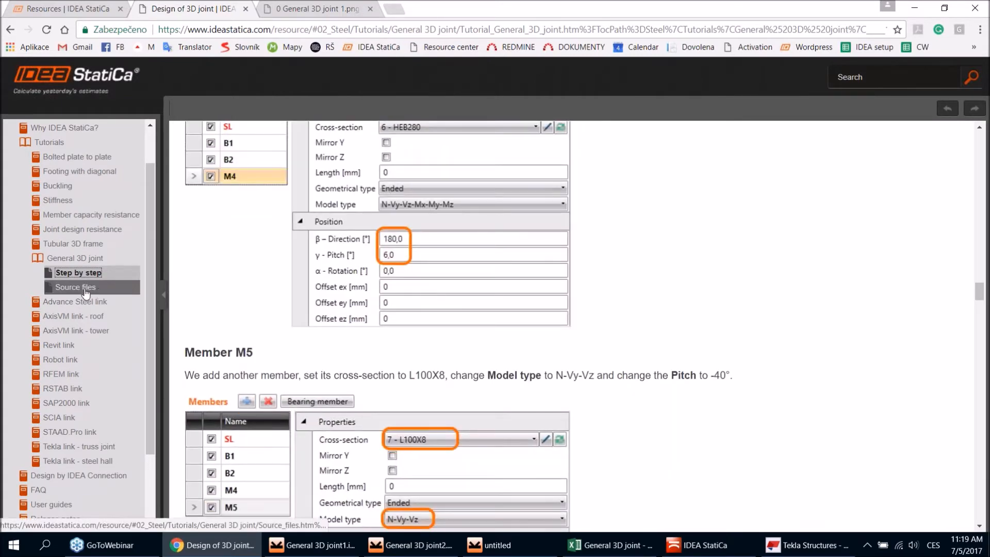
click(86, 292)
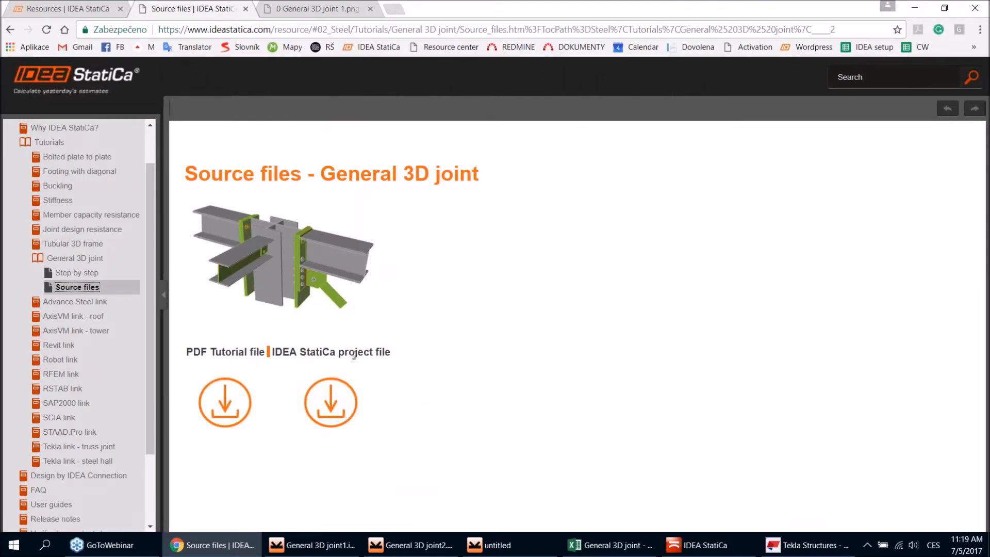
drag(150, 277, 153, 232)
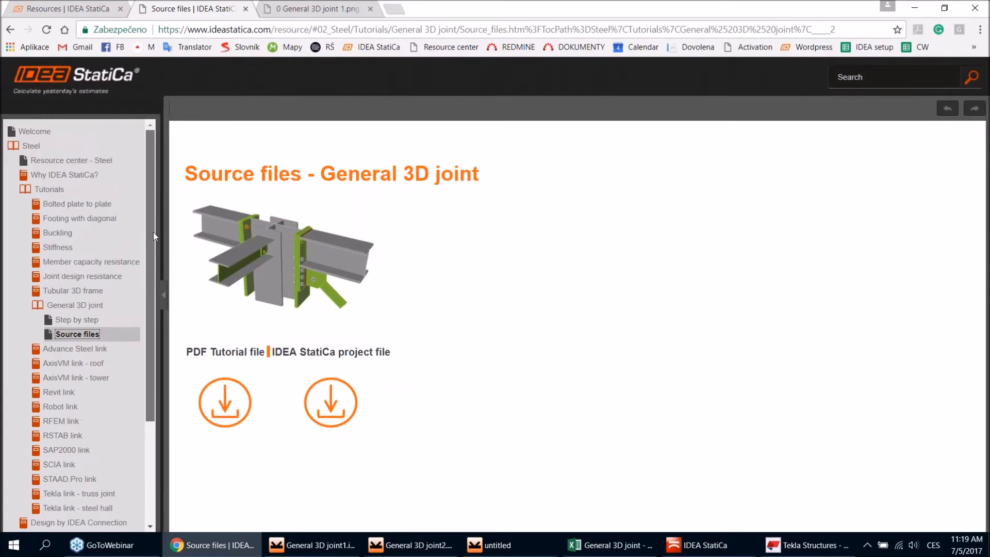
Step: Switch back to the General 3D joint1.ideaCon project and examine the check summary and the overall check display on the joint
click(316, 545)
scroll(645, 333, down, 5)
middle_drag(634, 320, 696, 320)
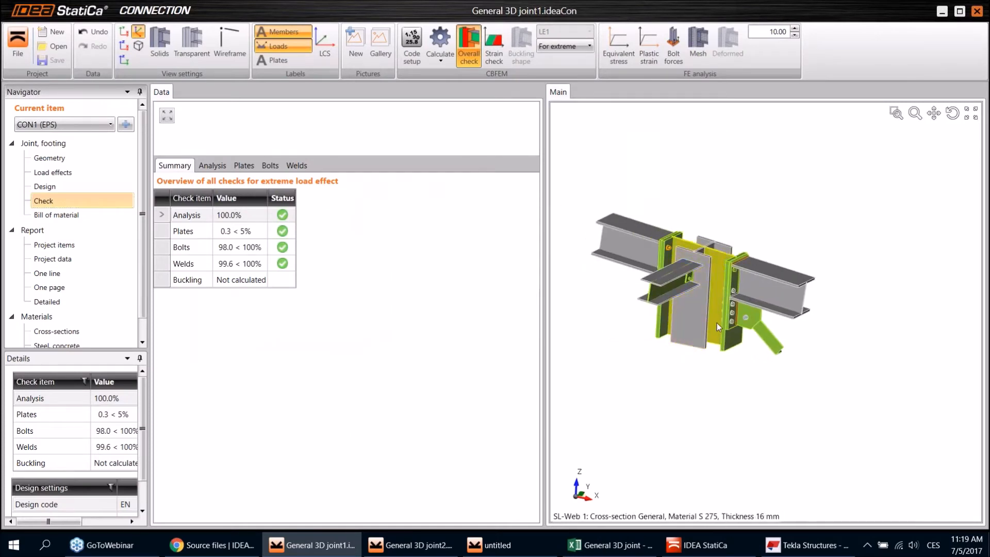
scroll(720, 301, up, 3)
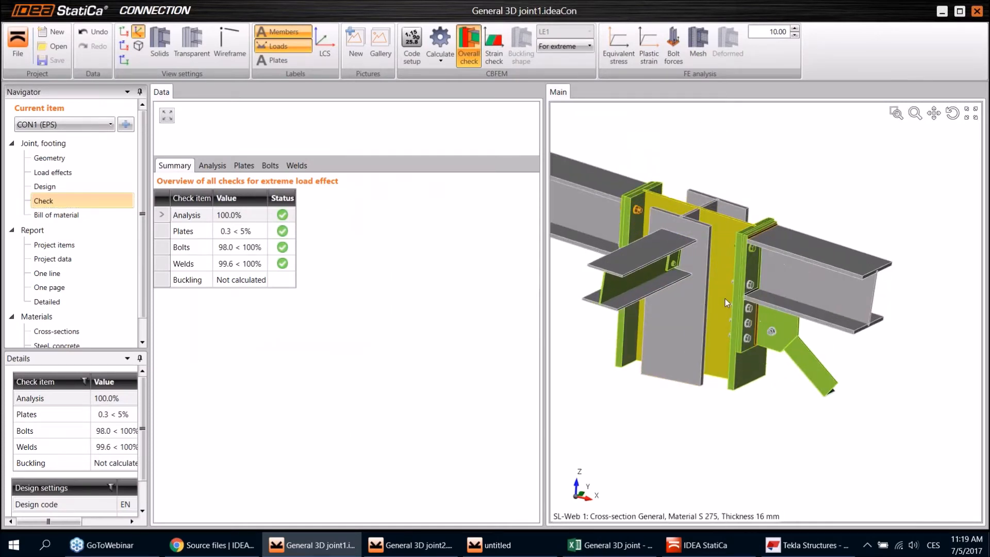
middle_drag(725, 298, 748, 311)
scroll(745, 312, down, 3)
scroll(675, 278, up, 3)
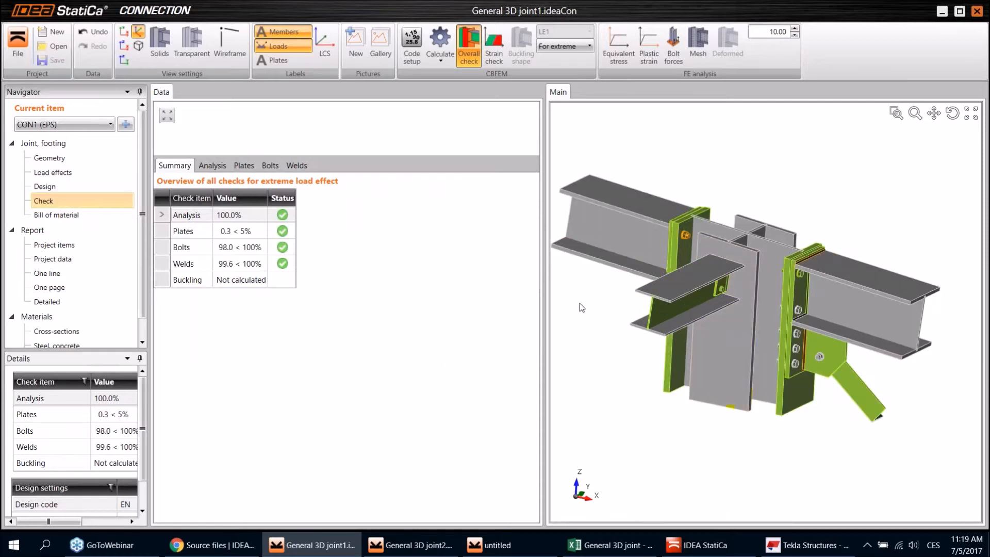
scroll(740, 302, down, 2)
ctrl+middle_drag(740, 311, 763, 354)
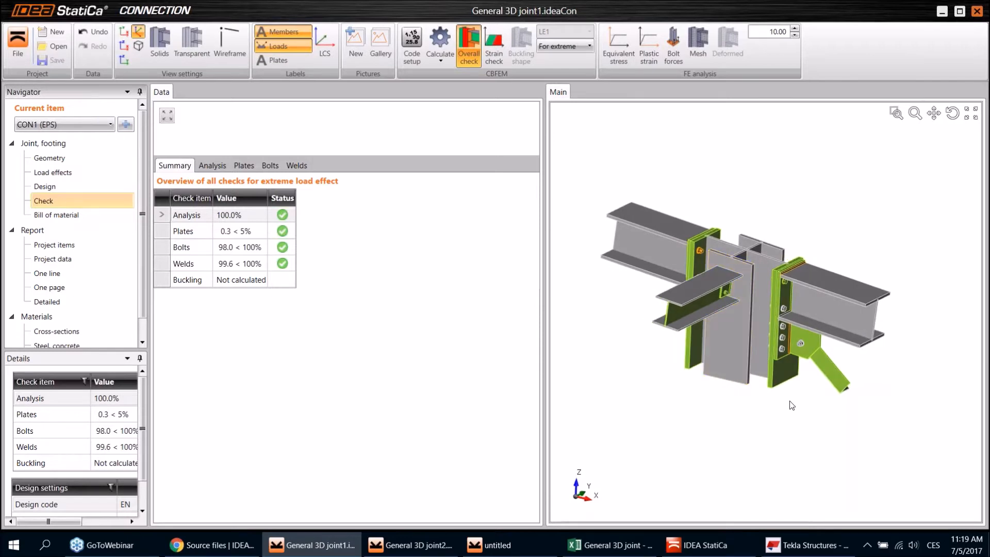
ctrl+middle_drag(714, 419, 722, 391)
scroll(764, 381, up, 1)
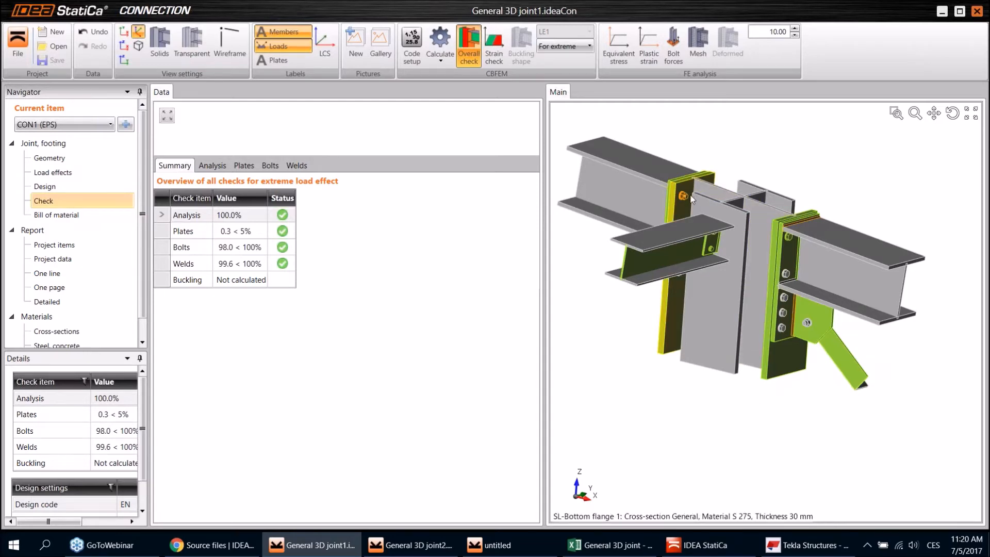
Step: Inspect the upper M20 8.8 bolt on the end plate beside the composed column in the overall check display
scroll(683, 196, up, 6)
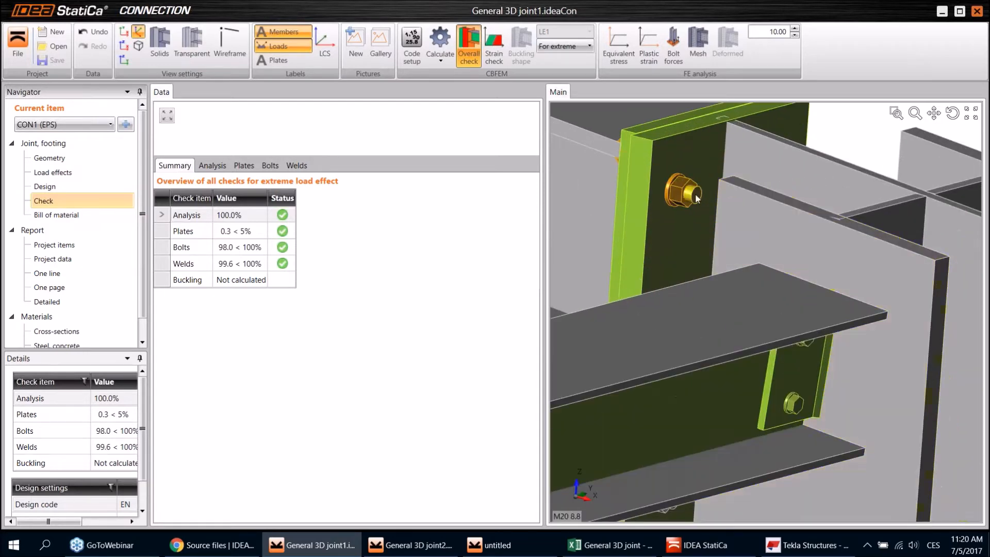
scroll(692, 196, down, 1)
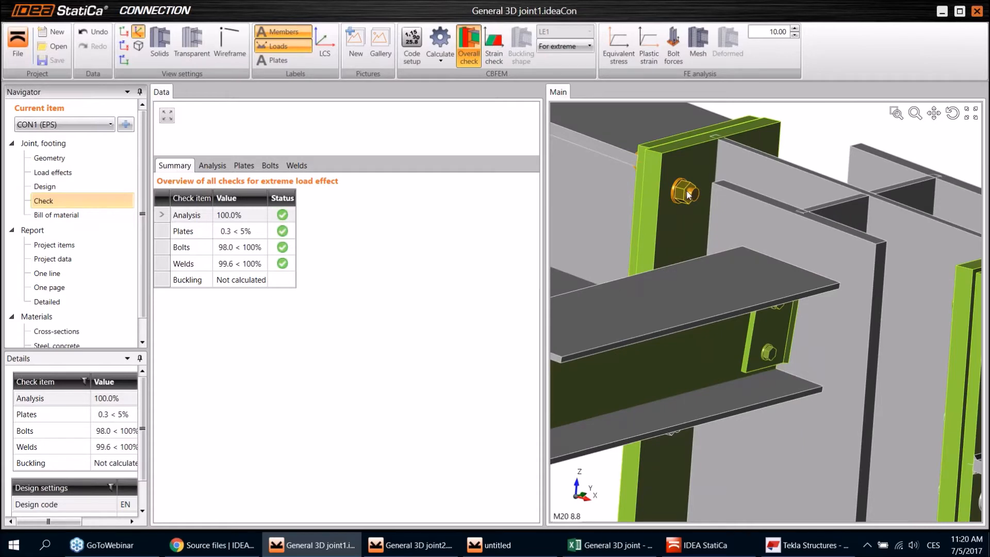
scroll(687, 195, down, 5)
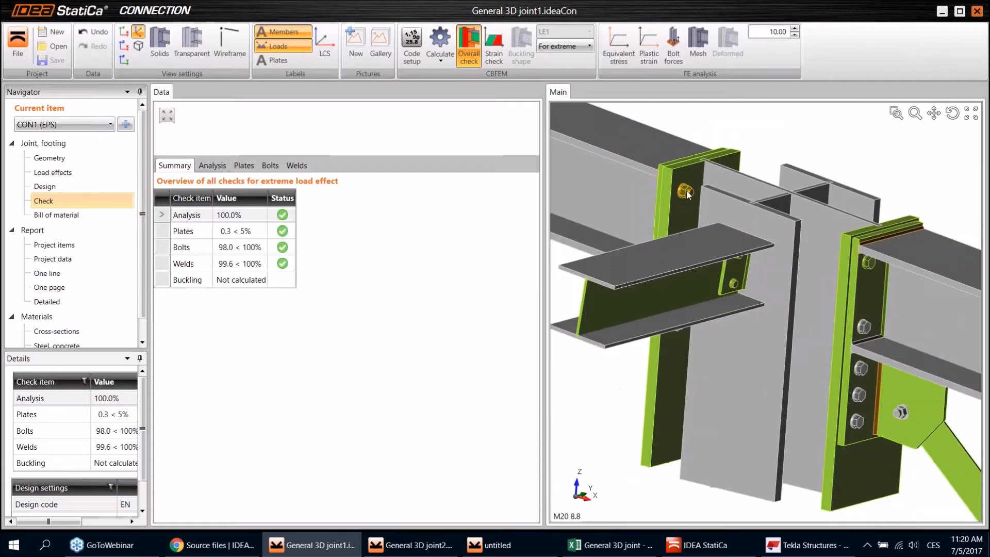
scroll(804, 168, up, 2)
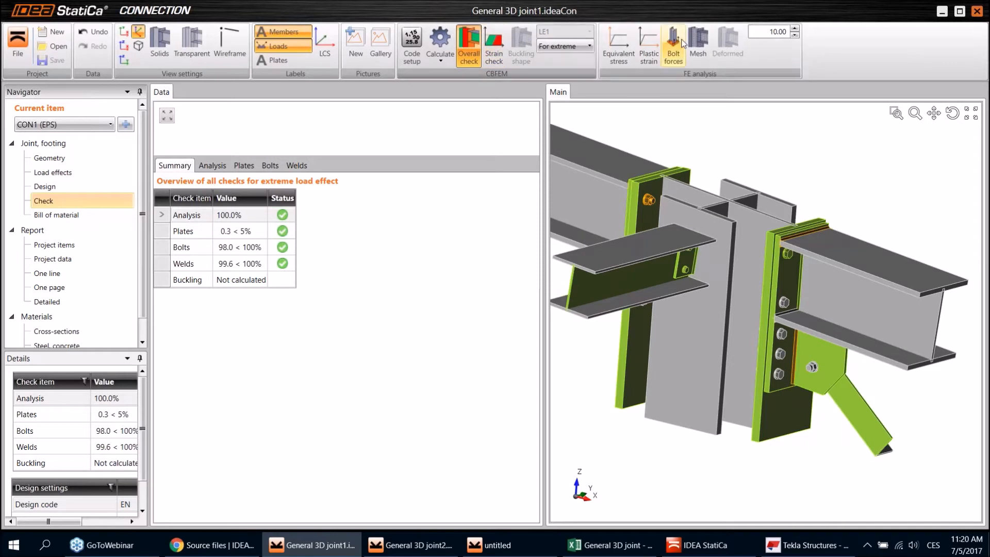
Step: Display the strain check of the joint and examine the plastic strain areas around the gusset plate
click(494, 49)
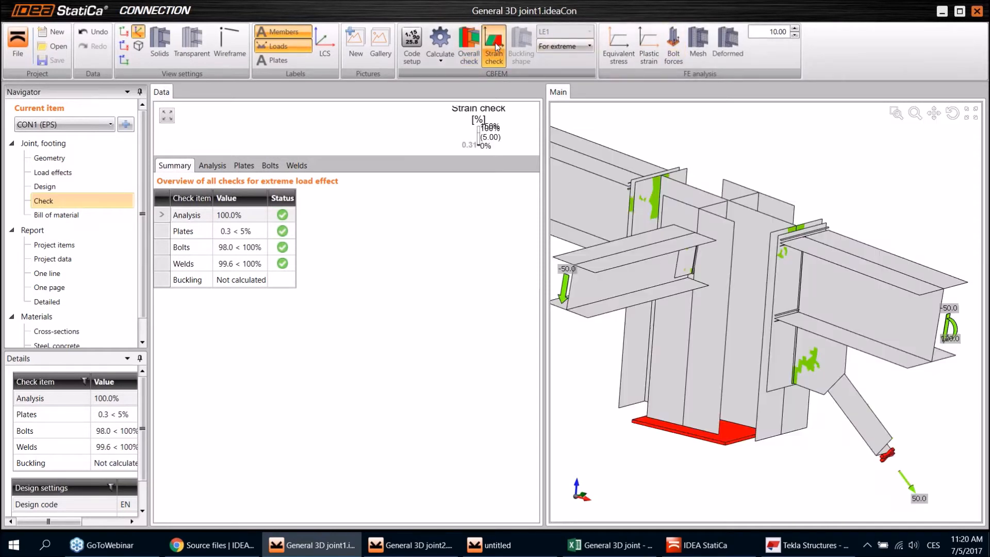
scroll(631, 177, down, 2)
middle_drag(693, 237, 798, 328)
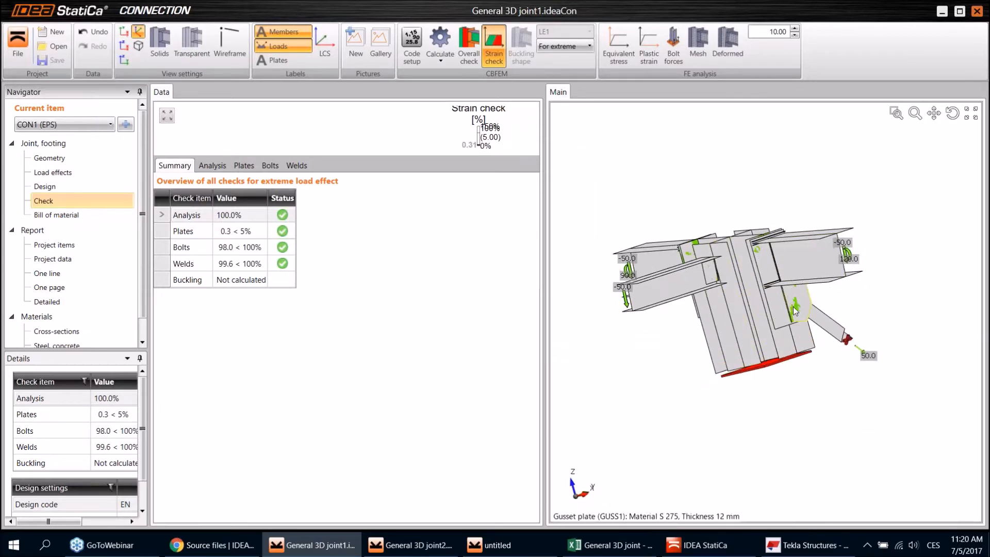
scroll(794, 309, up, 2)
scroll(793, 306, up, 3)
Step: Display the equivalent stress on the joint and view its distribution across the column, beams and gusset plate
click(619, 49)
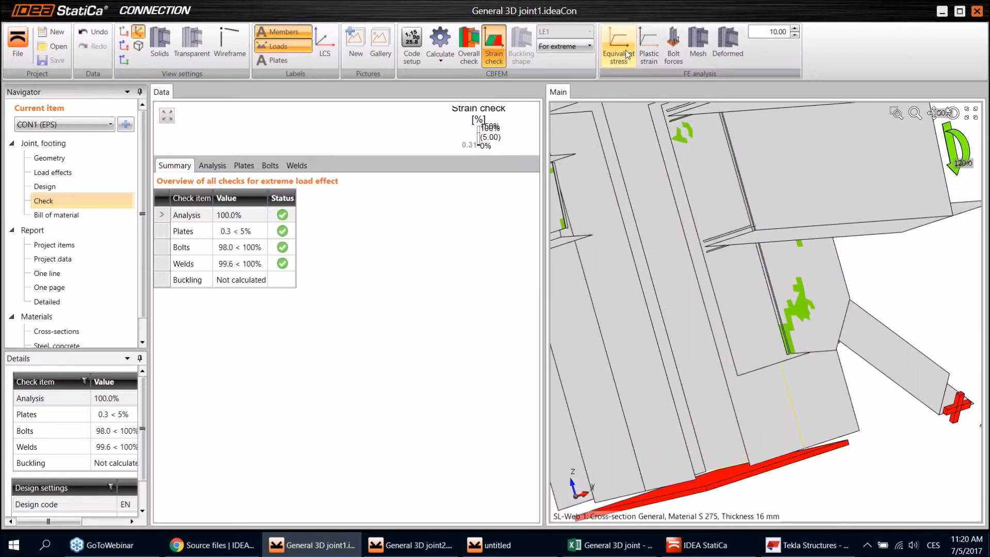
scroll(717, 196, down, 4)
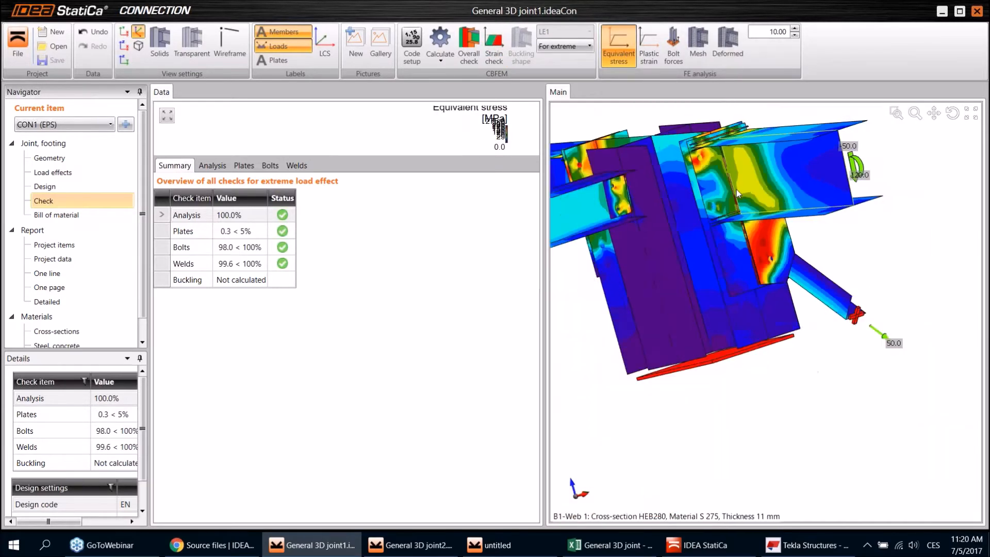
right_drag(716, 199, 762, 283)
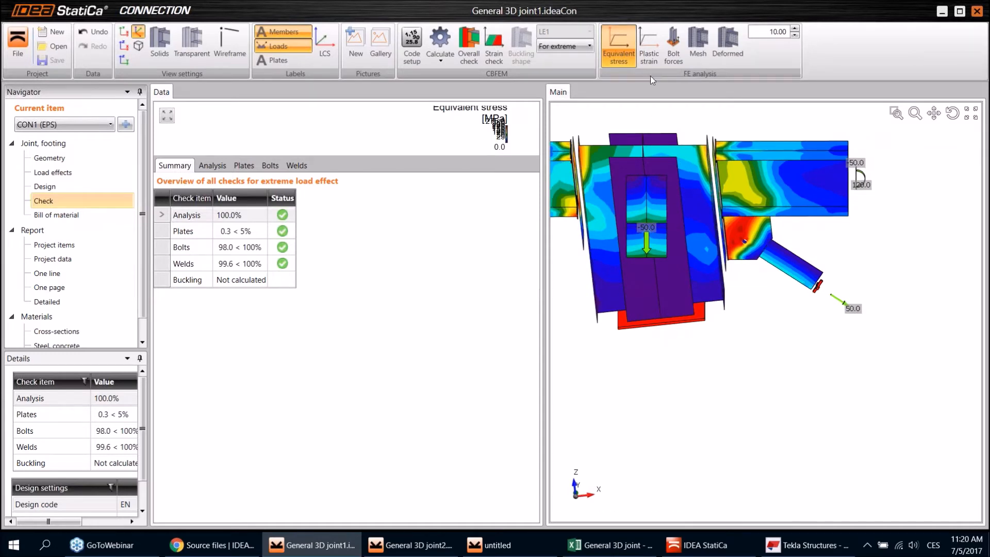
Step: Show the bolt forces over the equivalent stress plot and inspect bolt B9 on the end plate
click(674, 49)
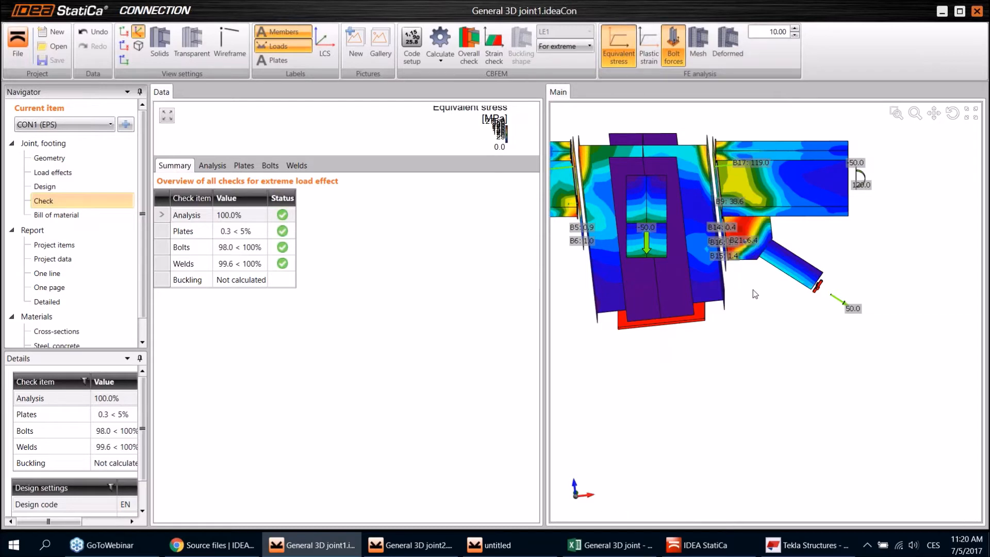
right_drag(744, 302, 725, 230)
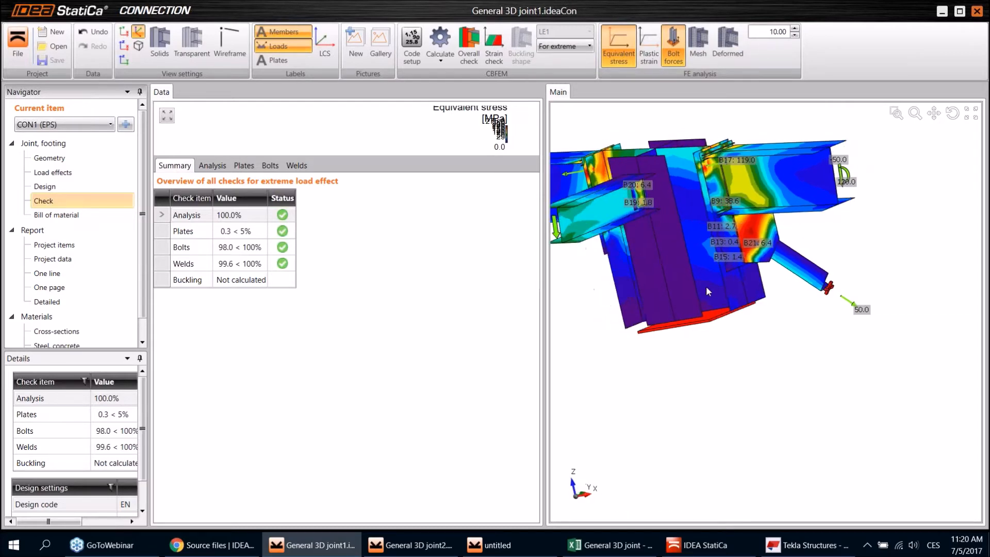
scroll(724, 230, up, 5)
scroll(720, 223, up, 2)
scroll(704, 131, up, 3)
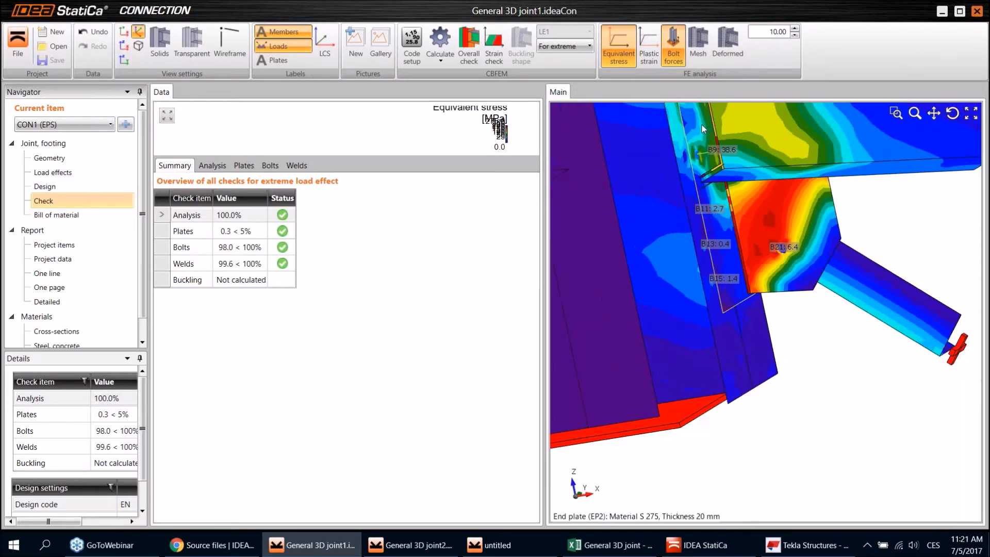
scroll(722, 176, up, 3)
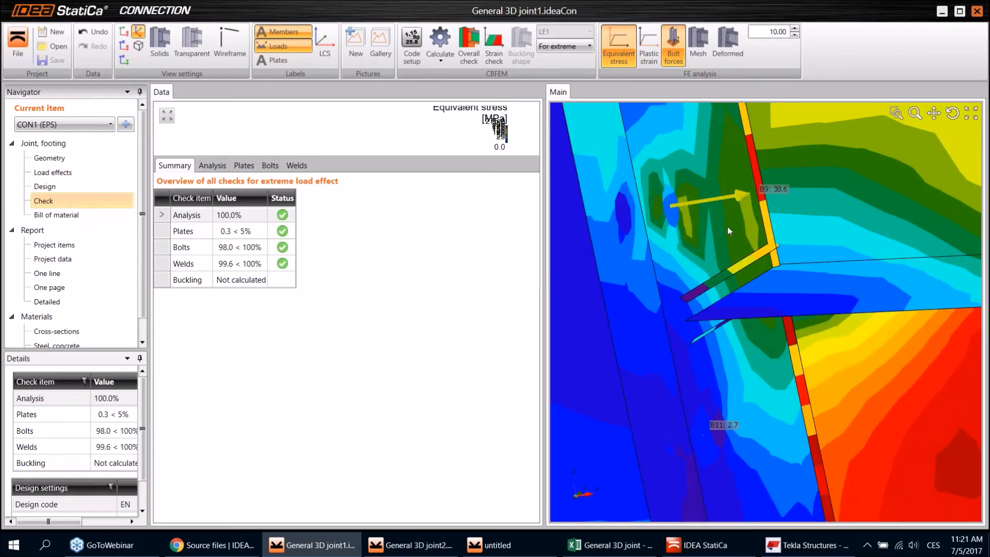
Step: Open the check results of bolt B9 and review its detailed utilization and resistance formulas
click(743, 209)
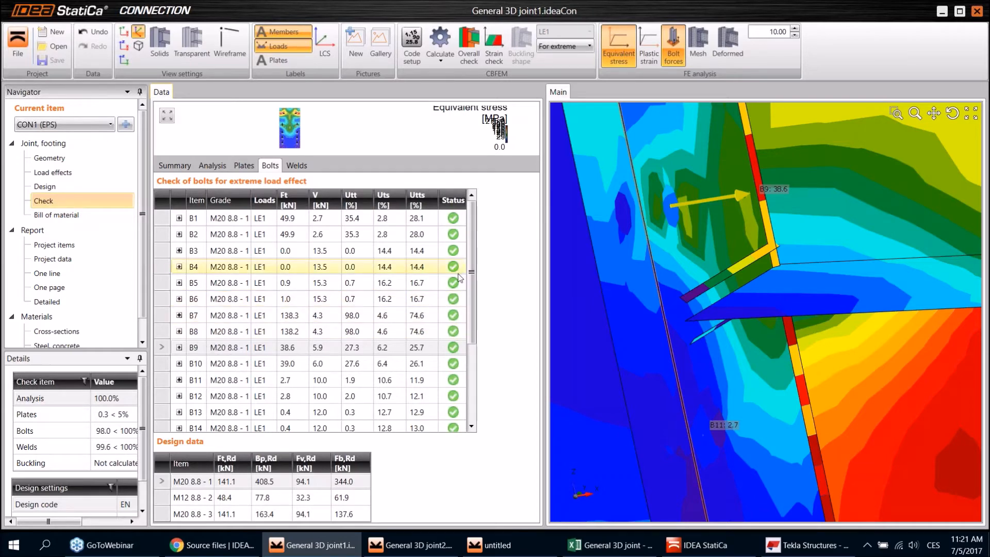
scroll(268, 284, down, 2)
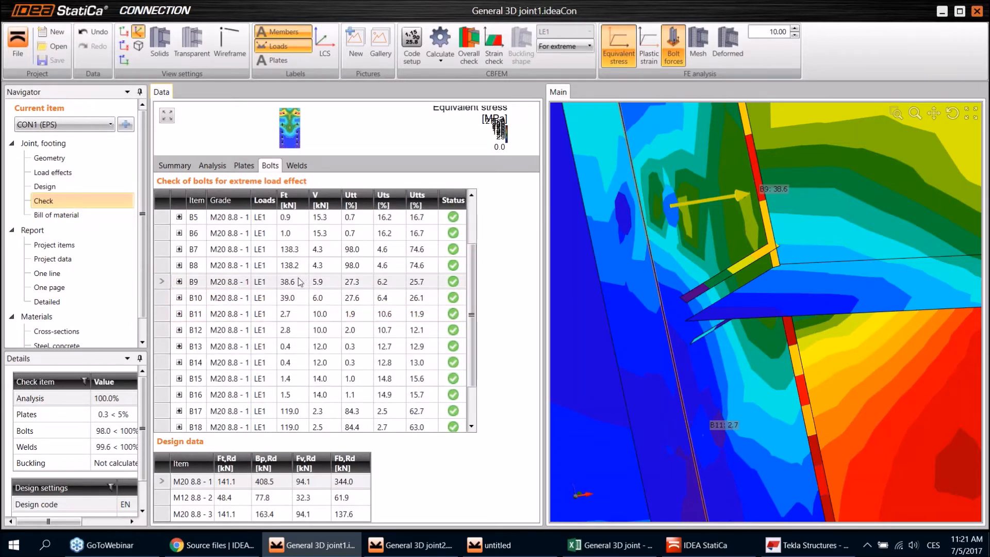
click(179, 282)
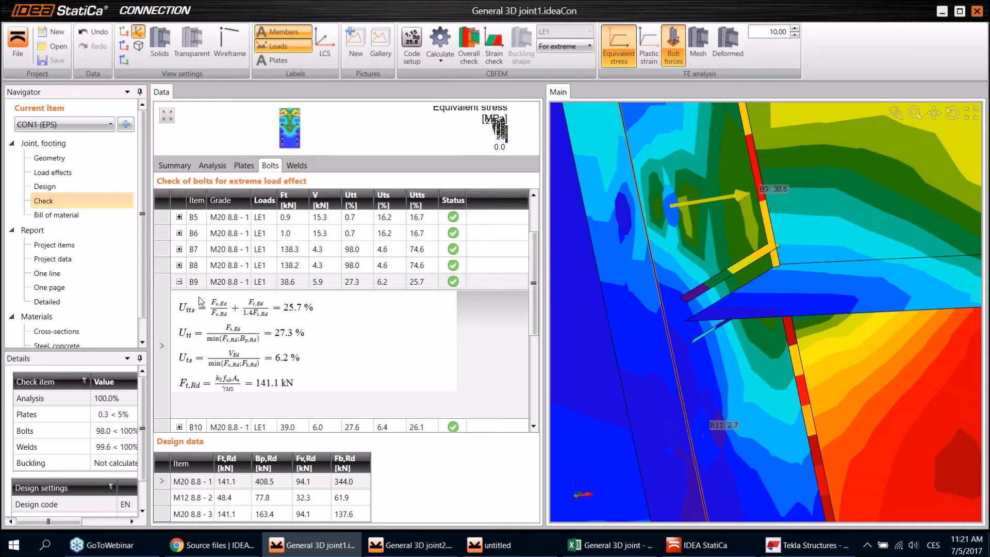
scroll(232, 320, down, 1)
scroll(356, 330, down, 5)
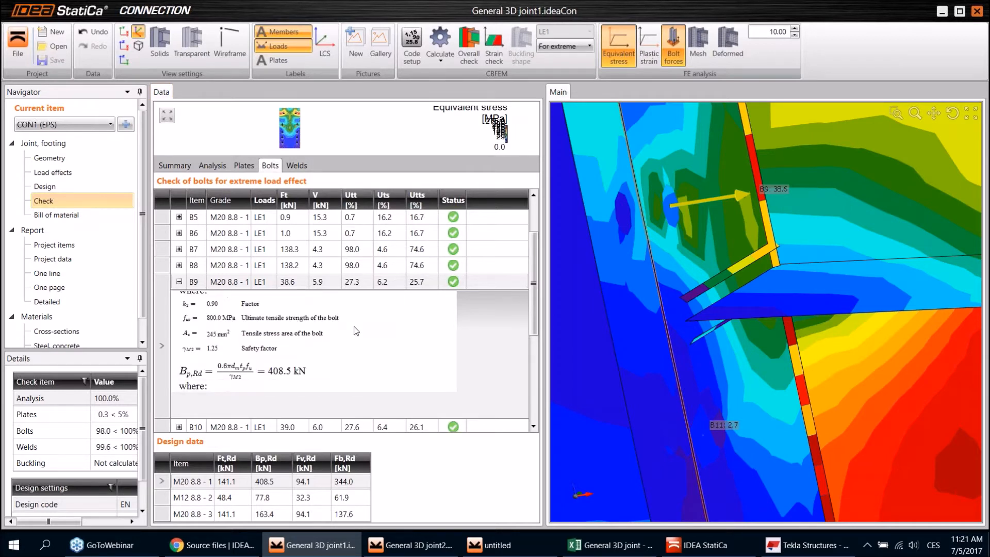
scroll(387, 334, down, 4)
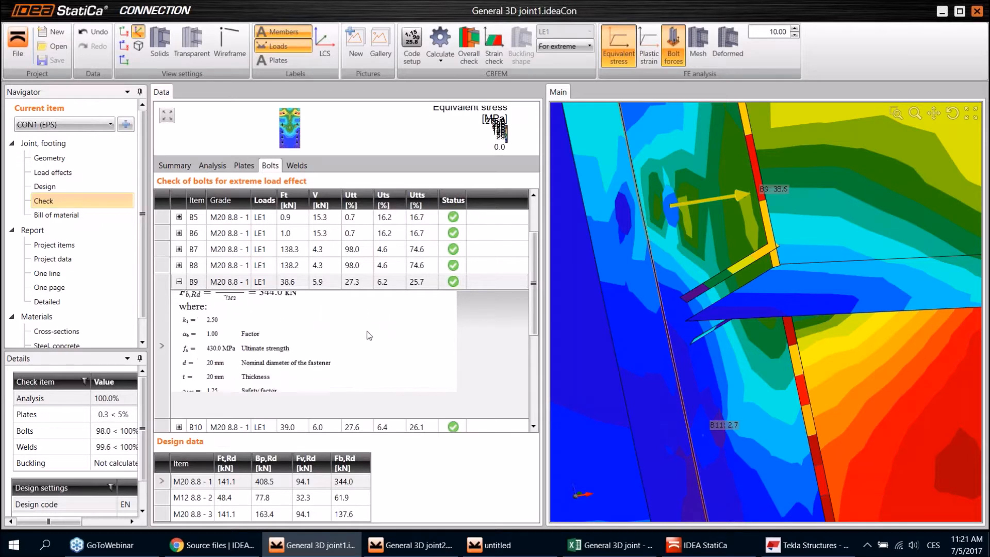
scroll(283, 339, up, 2)
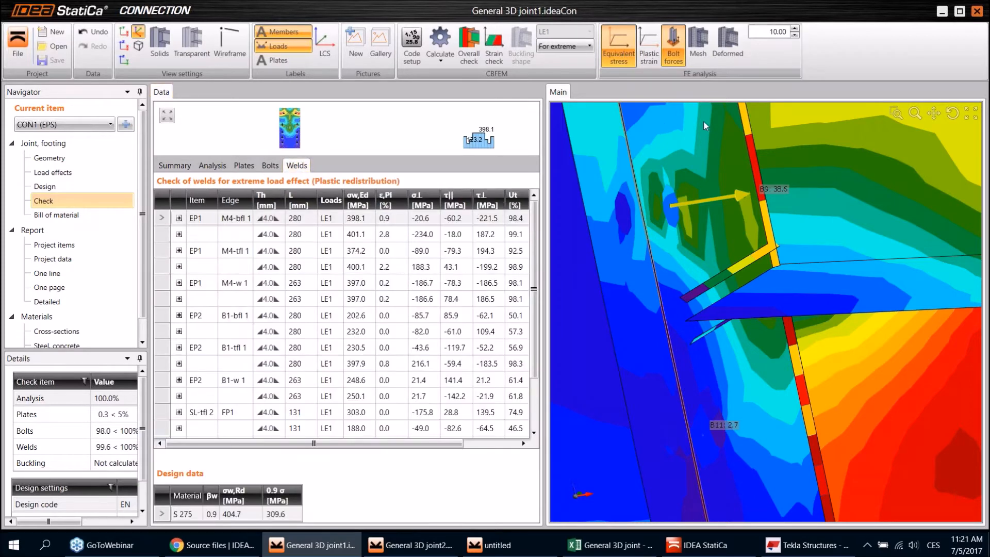
Step: Show the finite element mesh on the equivalent stress plot and examine it around the braced beam connection
scroll(721, 221, down, 4)
scroll(721, 222, down, 6)
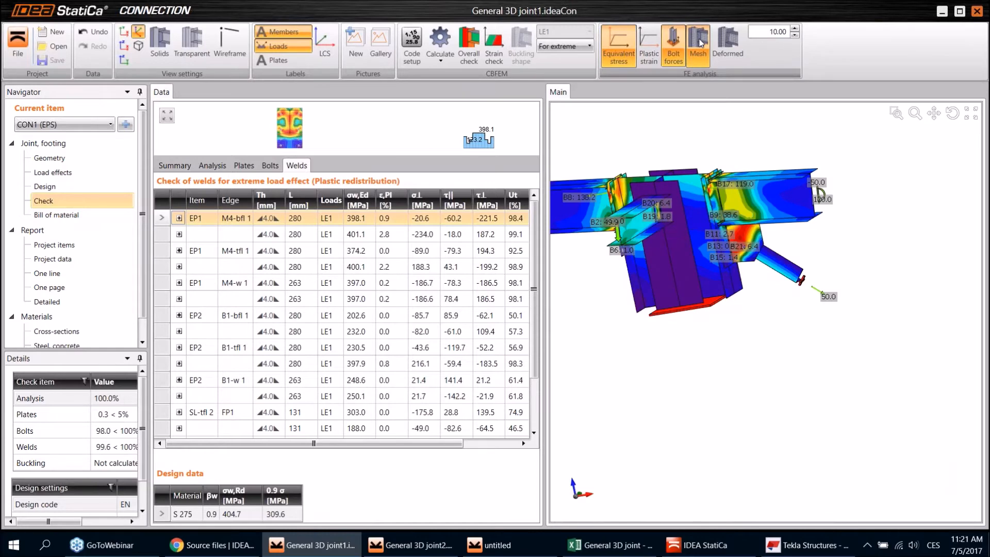
click(701, 42)
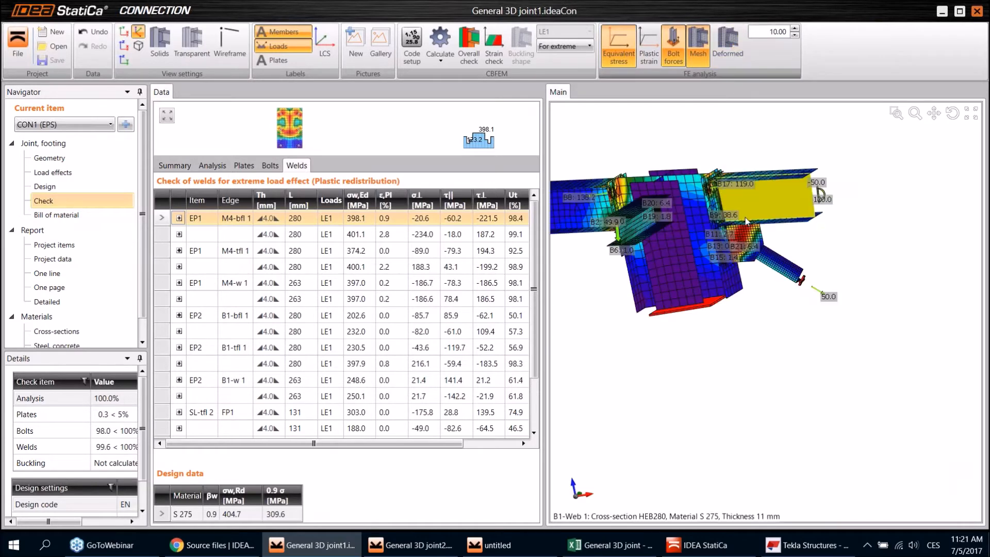
scroll(743, 219, up, 3)
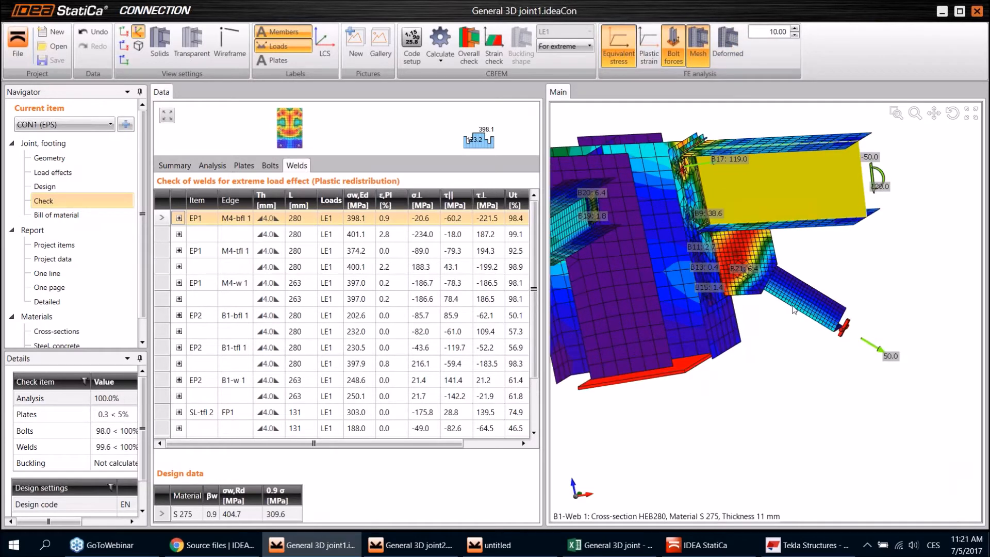
Step: Show the deformed shape of the joint with a deformation scale of 50 and examine it
click(726, 46)
scroll(744, 190, down, 3)
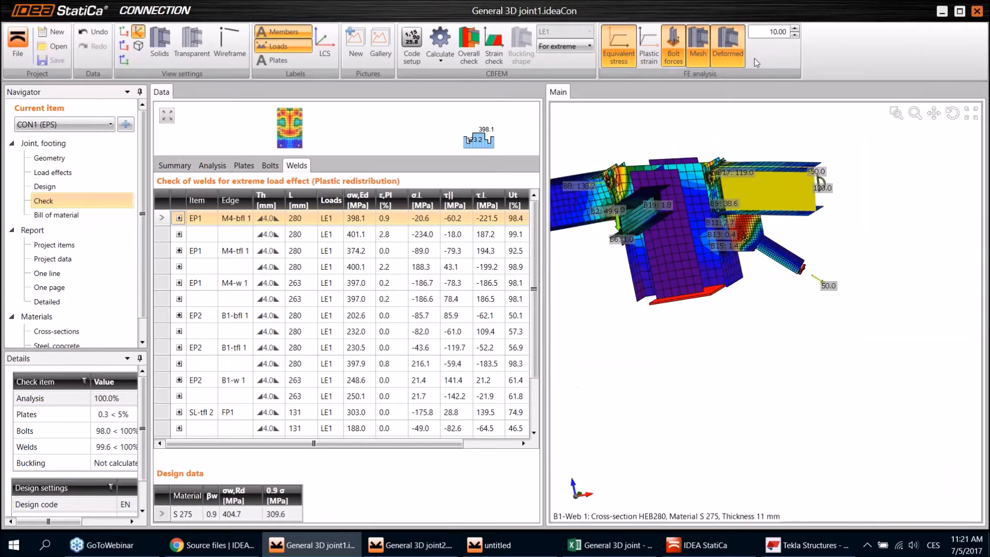
double_click(778, 36)
text(50)
key(Return)
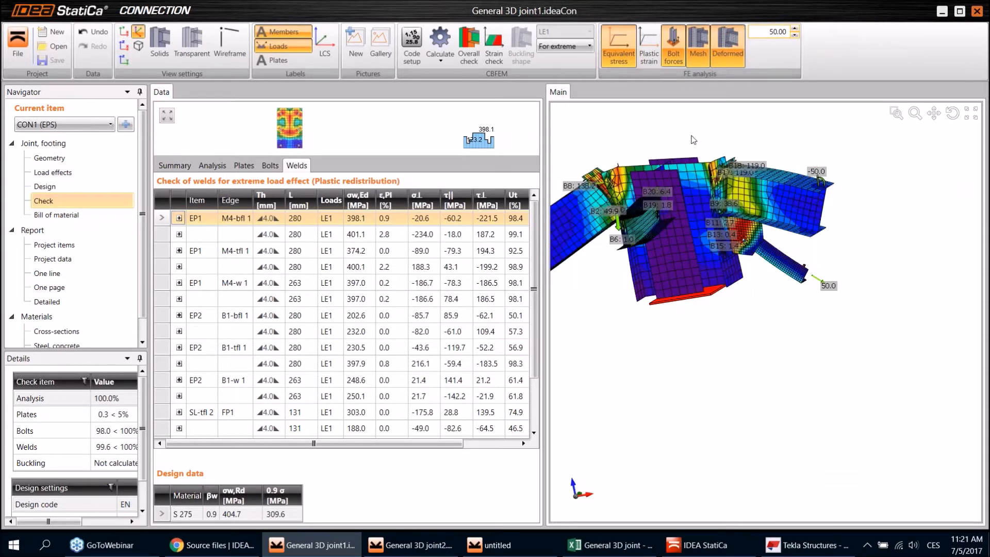
scroll(788, 238, down, 2)
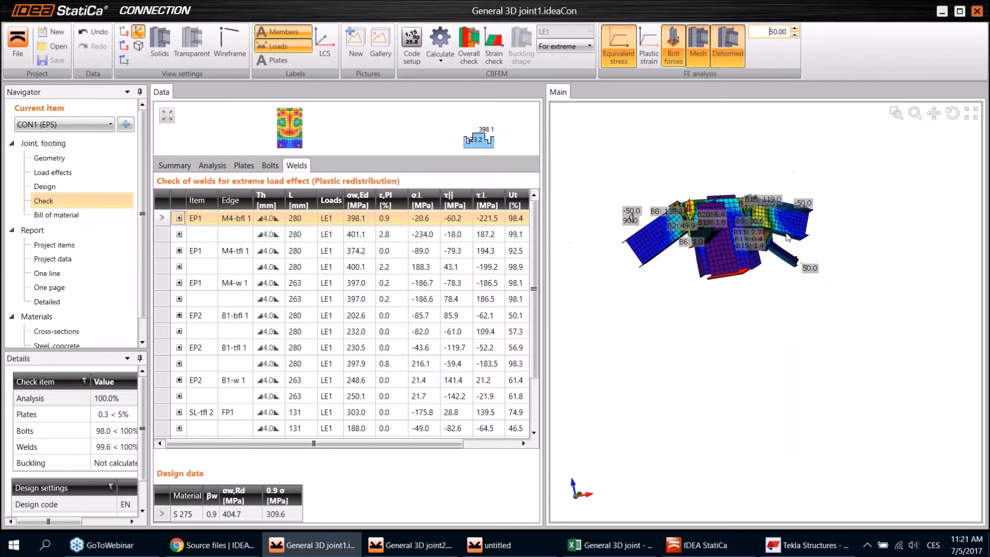
middle_drag(788, 238, 738, 305)
scroll(714, 263, up, 2)
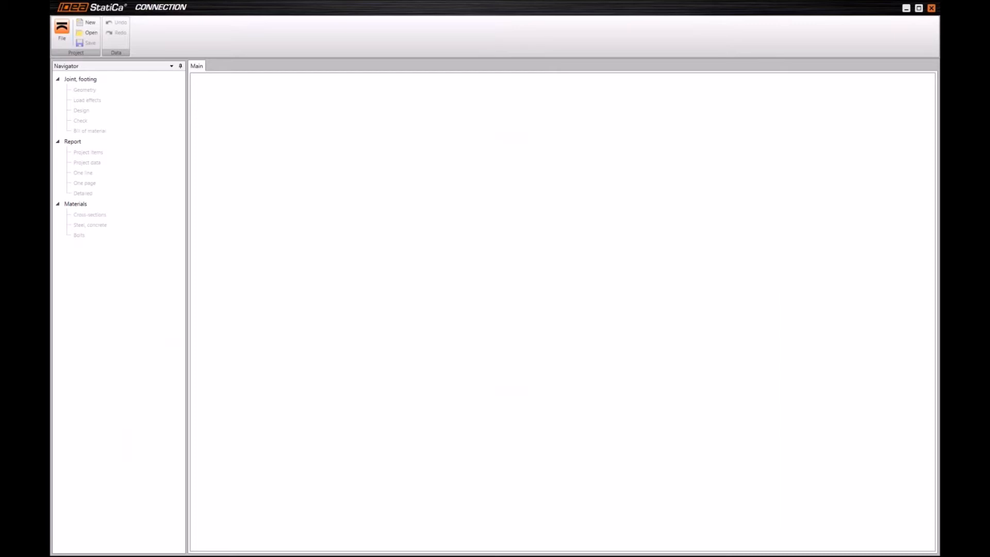
Step: Create a new project with a continuous column and two opposite beams, and go to its joint design
click(86, 22)
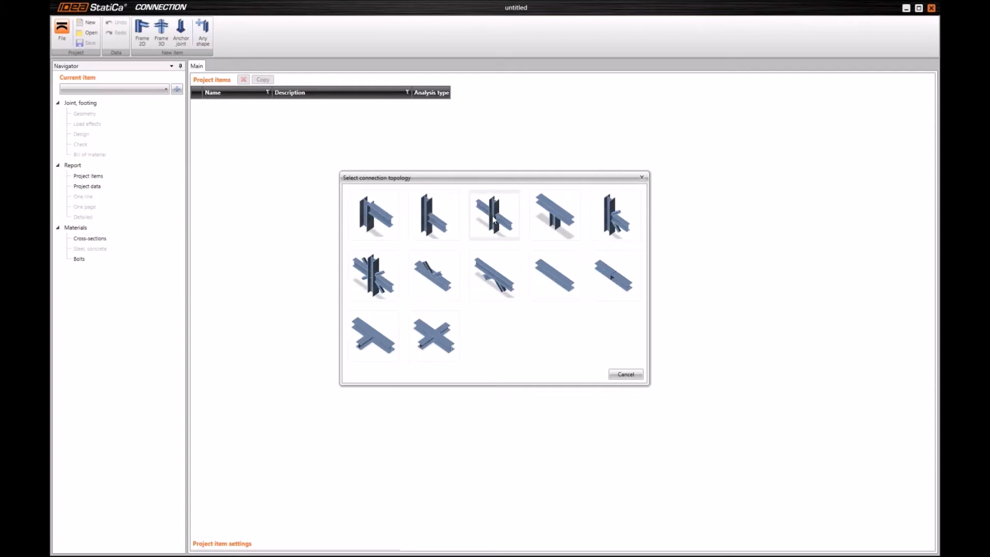
click(493, 216)
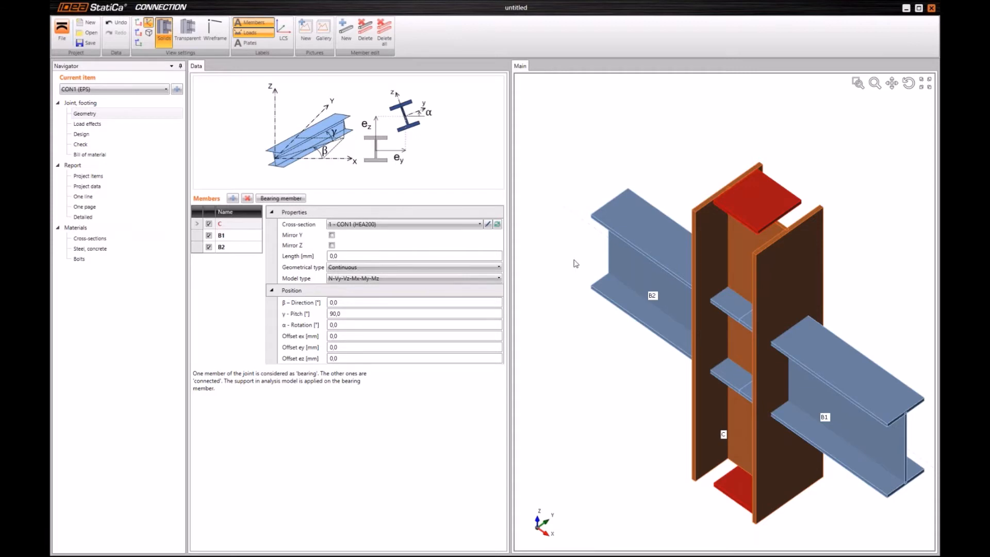
click(107, 143)
click(106, 136)
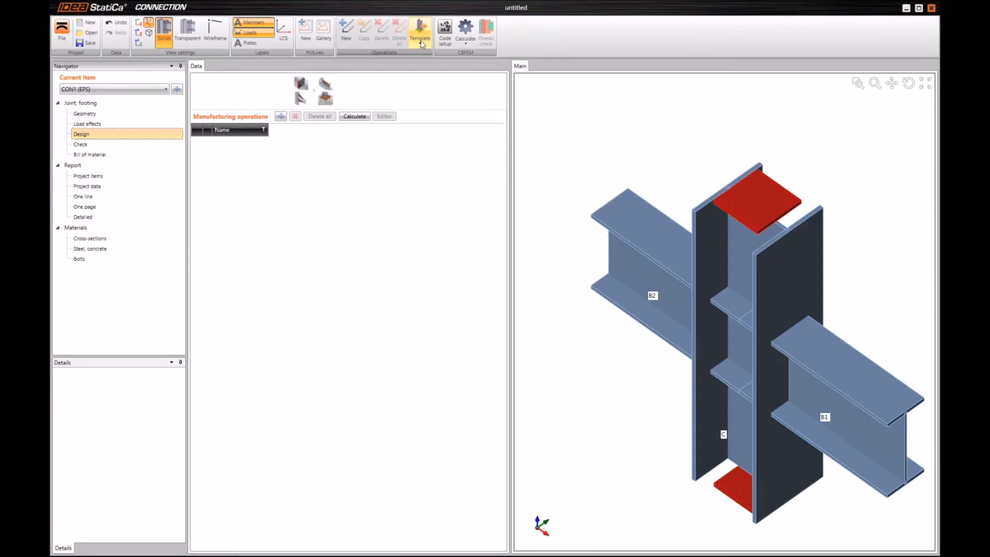
Step: Compare the previews of the stored connection templates and apply template ST1 to the joint
click(421, 45)
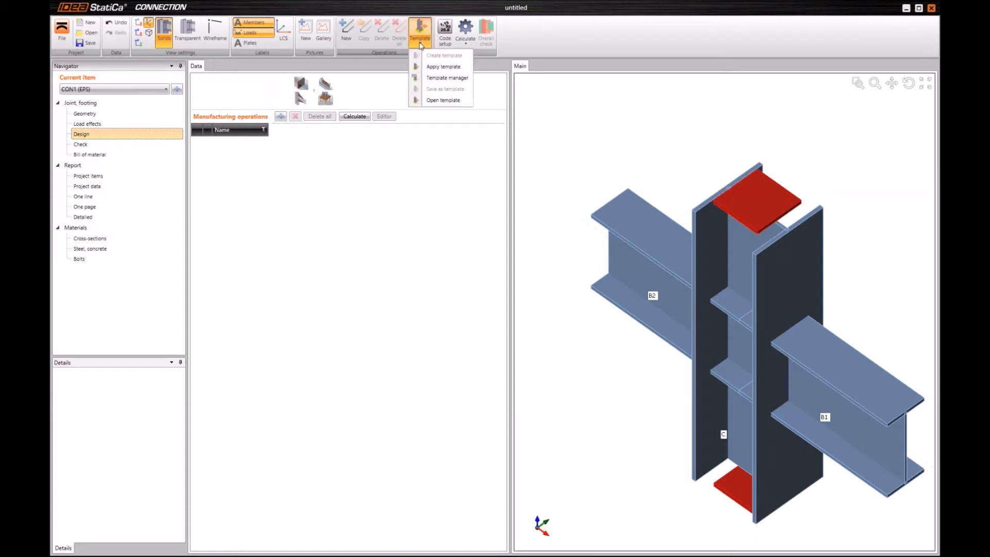
click(453, 70)
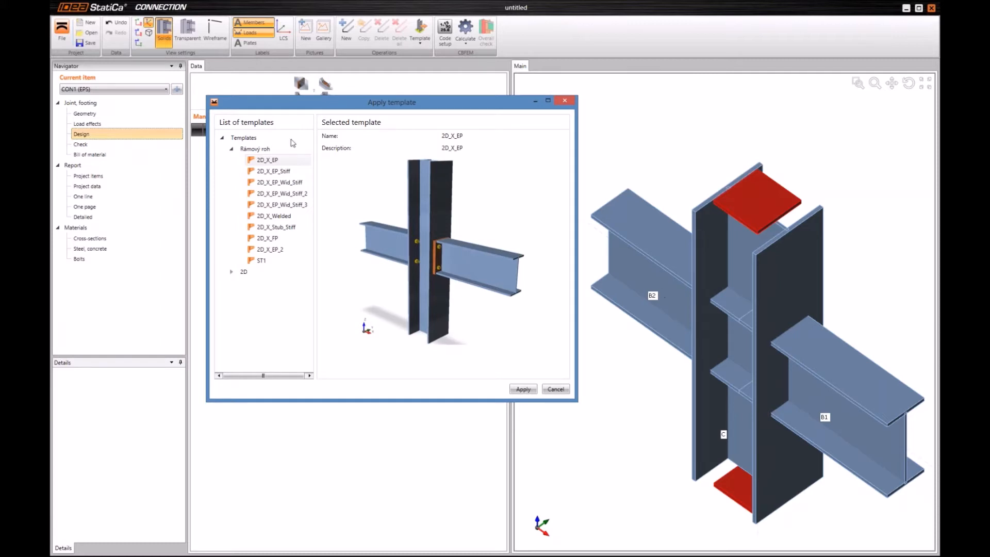
click(282, 172)
click(278, 182)
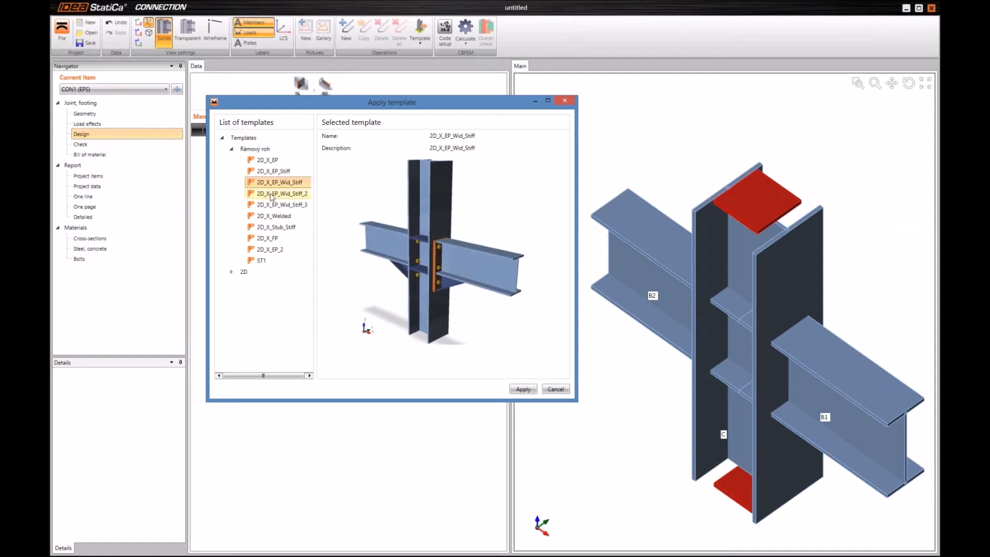
click(272, 194)
click(270, 205)
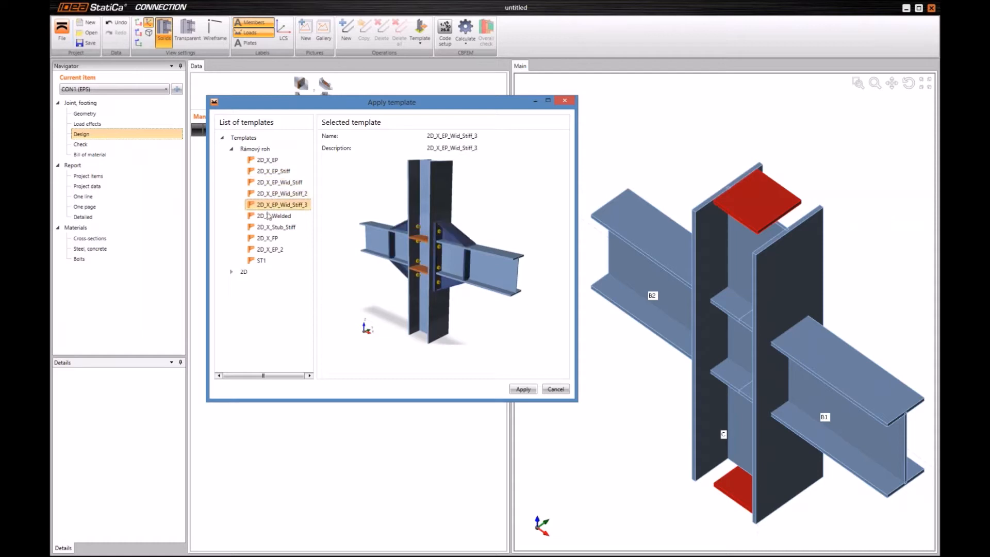
click(268, 218)
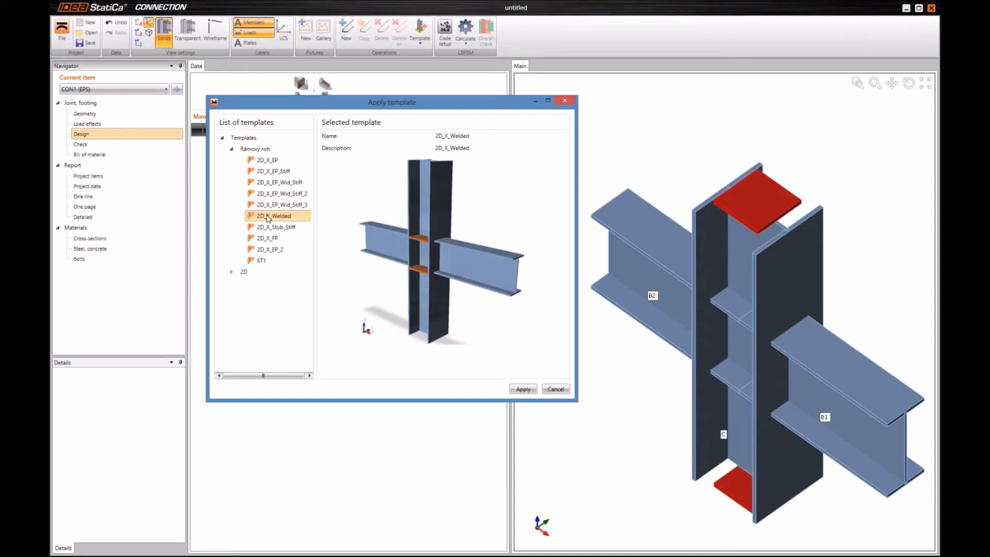
click(271, 263)
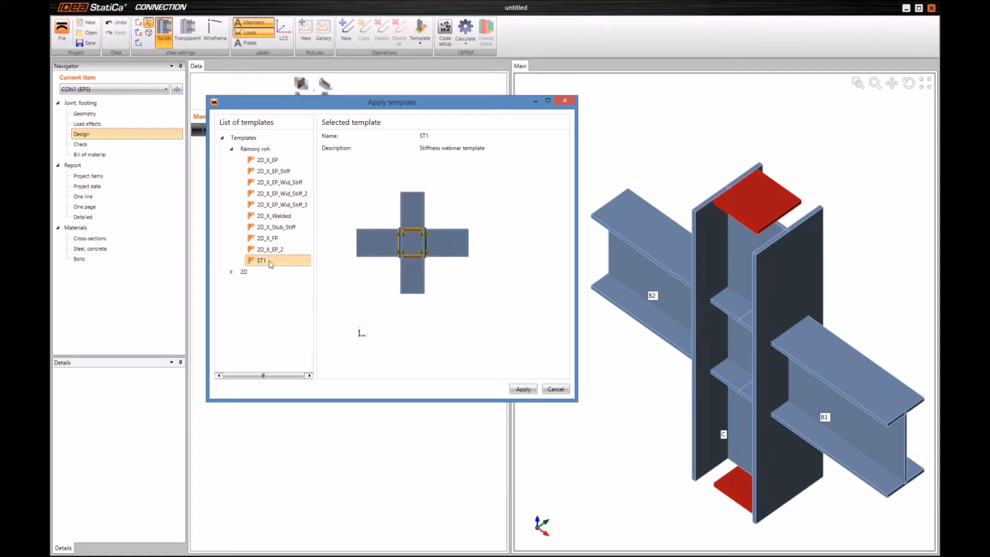
click(523, 389)
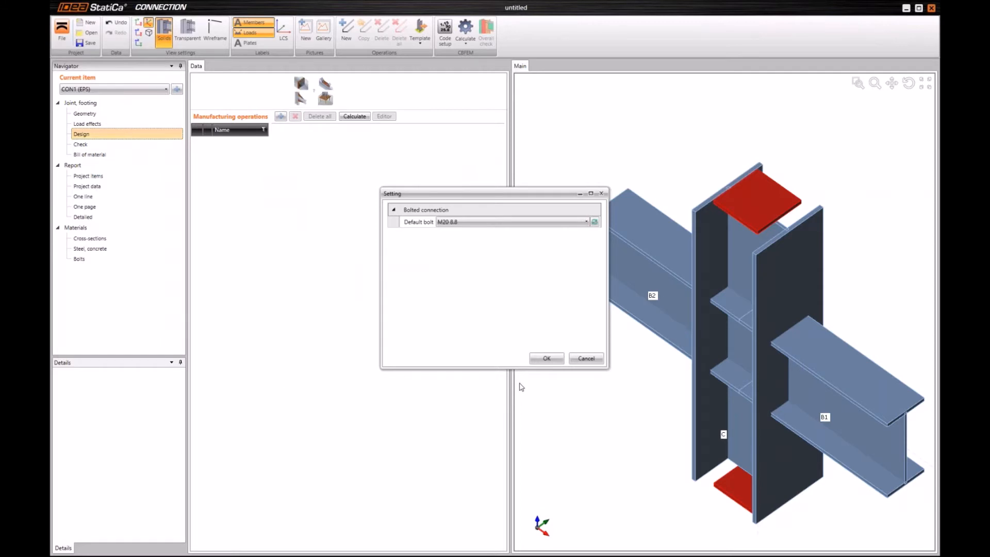
Step: Set the template's default bolt to M20 10.9, confirm the settings, and inspect the generated end plate and stiffeners
click(595, 223)
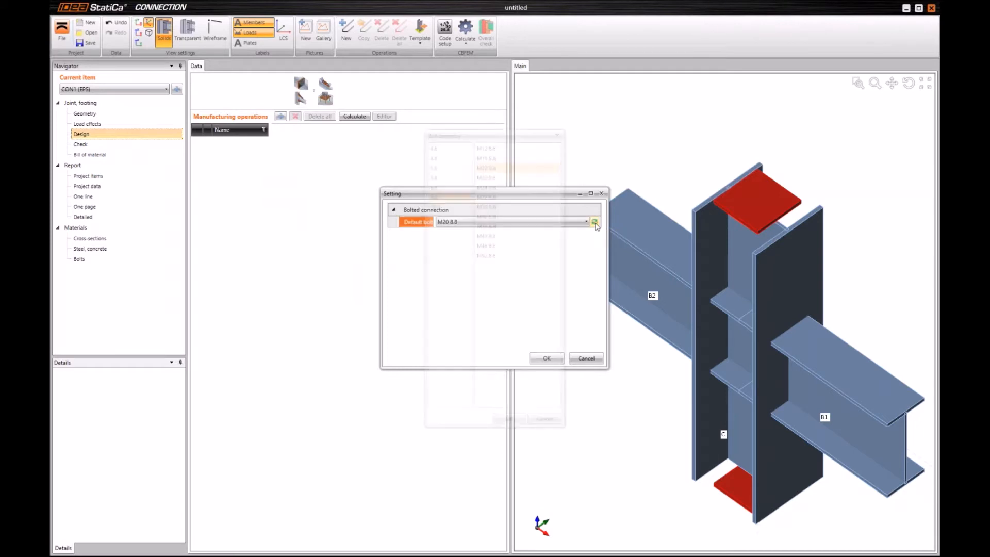
click(439, 205)
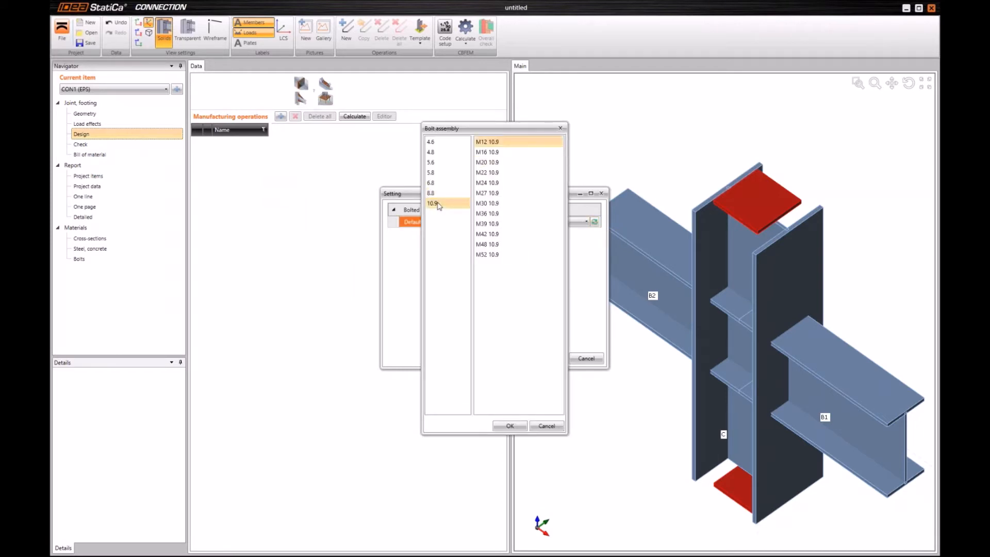
click(490, 162)
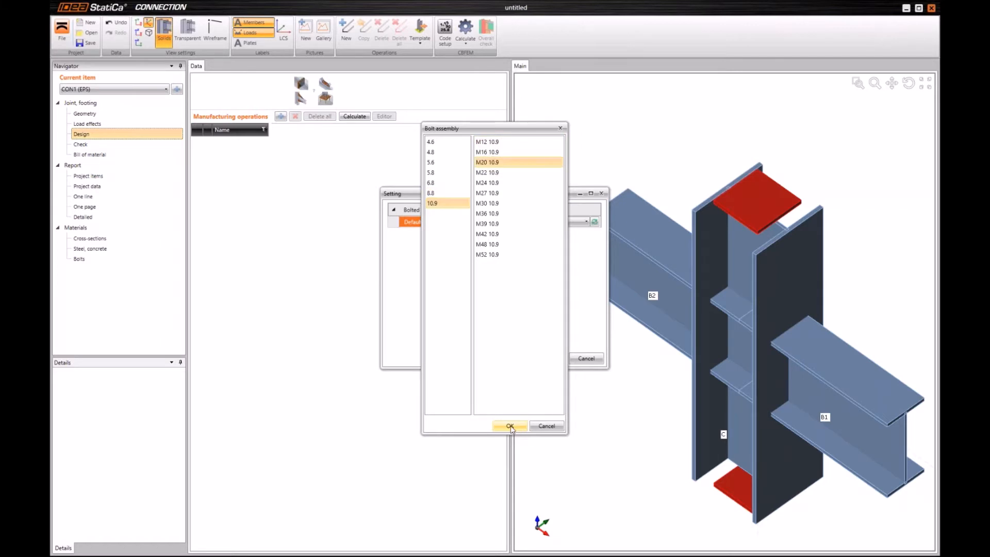
click(510, 427)
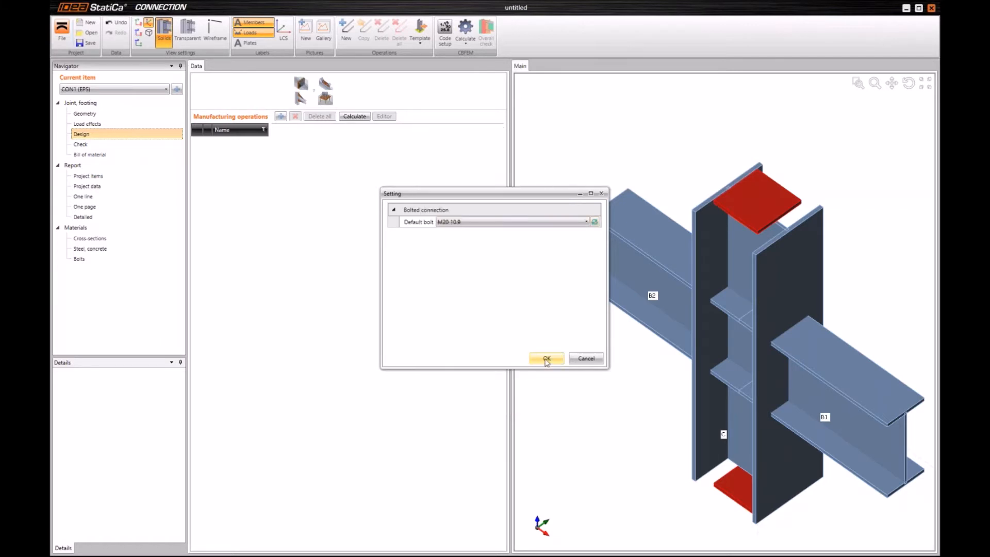
click(547, 359)
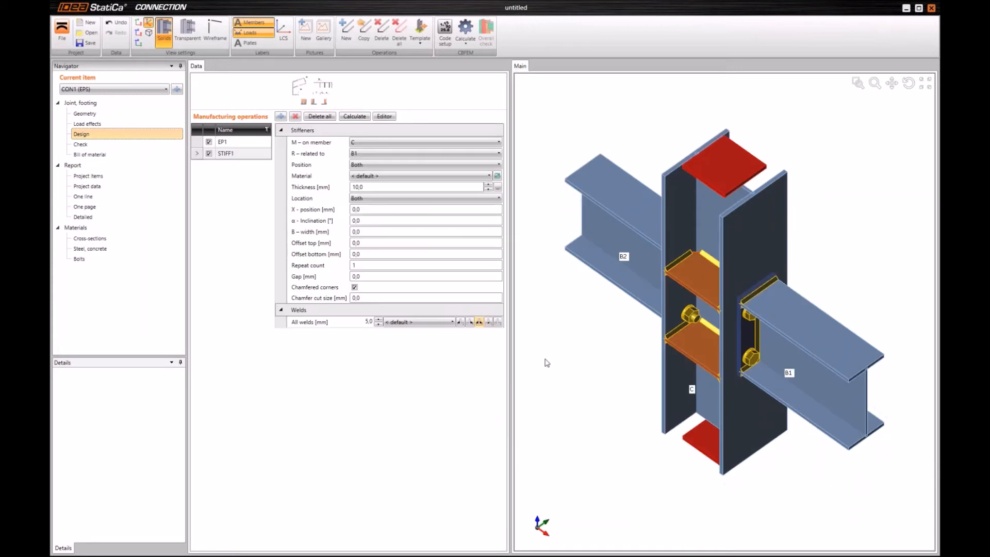
click(909, 83)
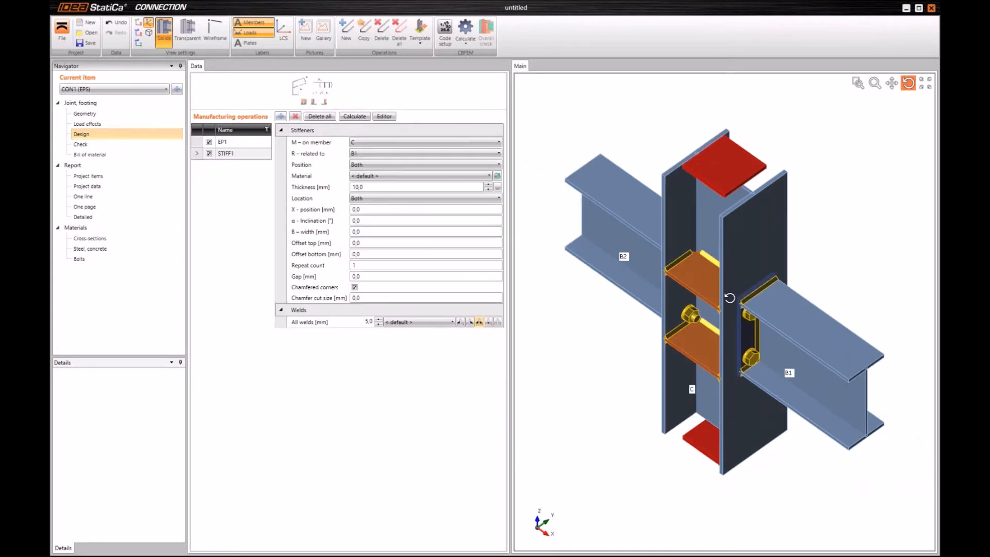
drag(730, 298, 737, 271)
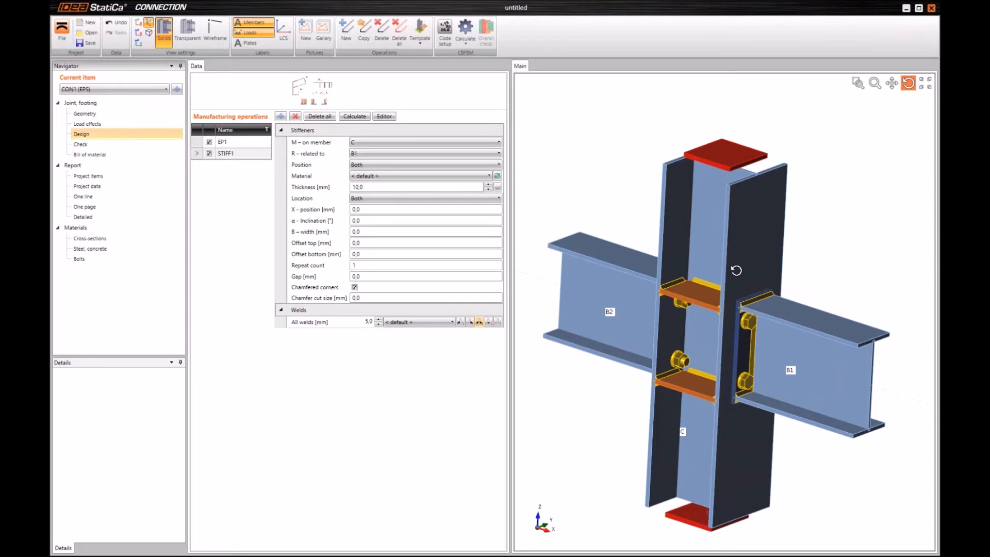
Step: In load effect LE1, set beam B1's shear force Vz to -20 kN and bending moment My to 40 kNm
click(91, 126)
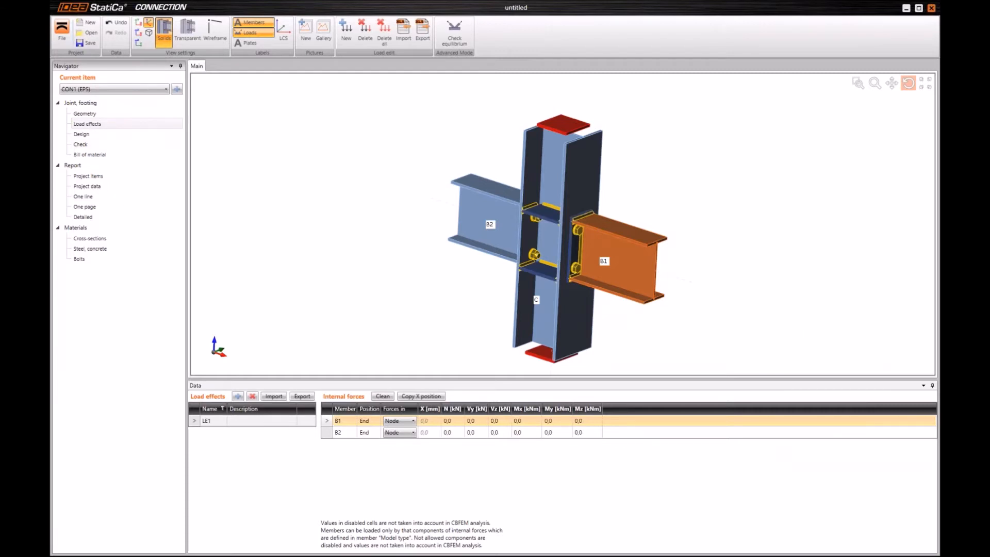
click(499, 421)
text(-20)
key(Return)
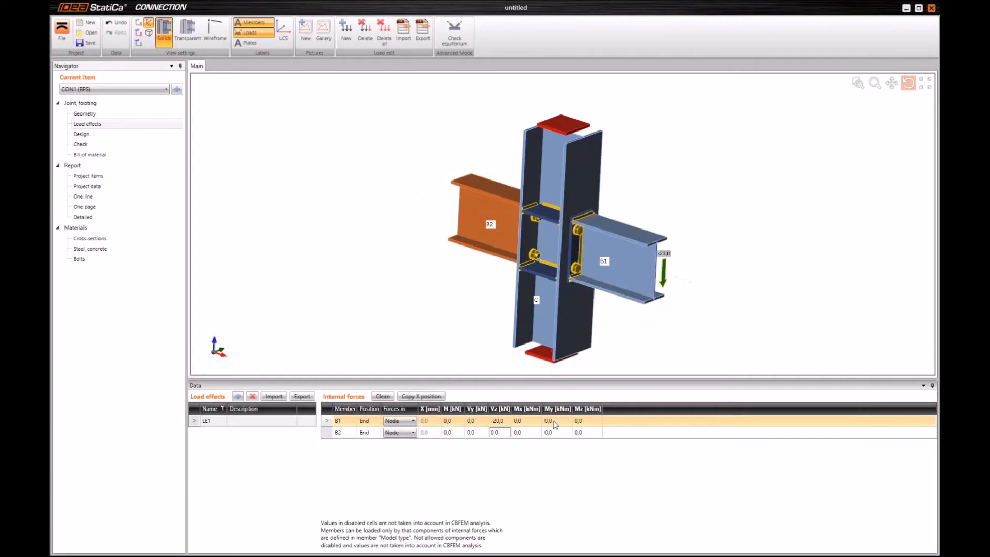
click(555, 421)
text(40)
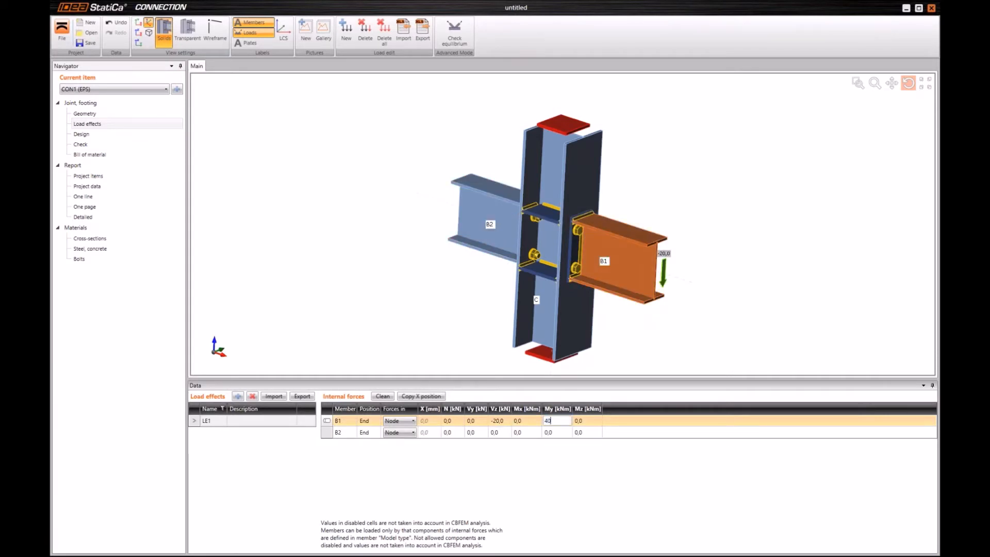
Step: Set beam B2's shear force Vz to -20 kN and bending moment My to 40 kNm in load effect LE1
click(499, 432)
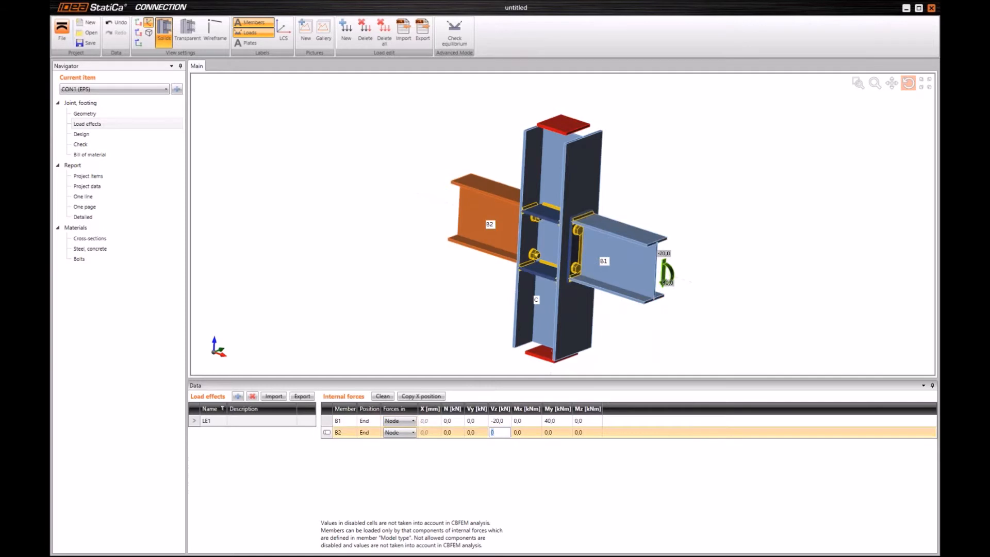
text(-20)
click(555, 432)
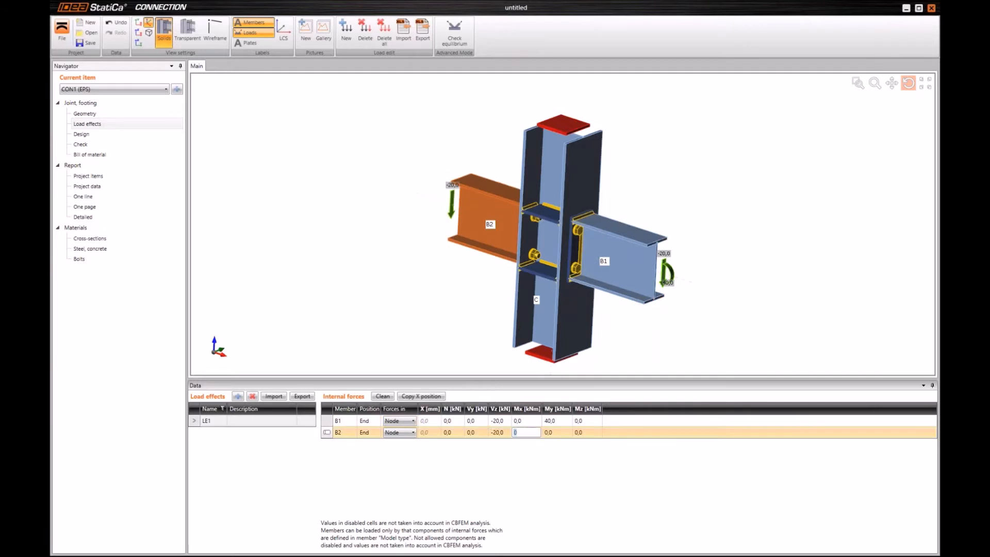
text(40)
key(Tab)
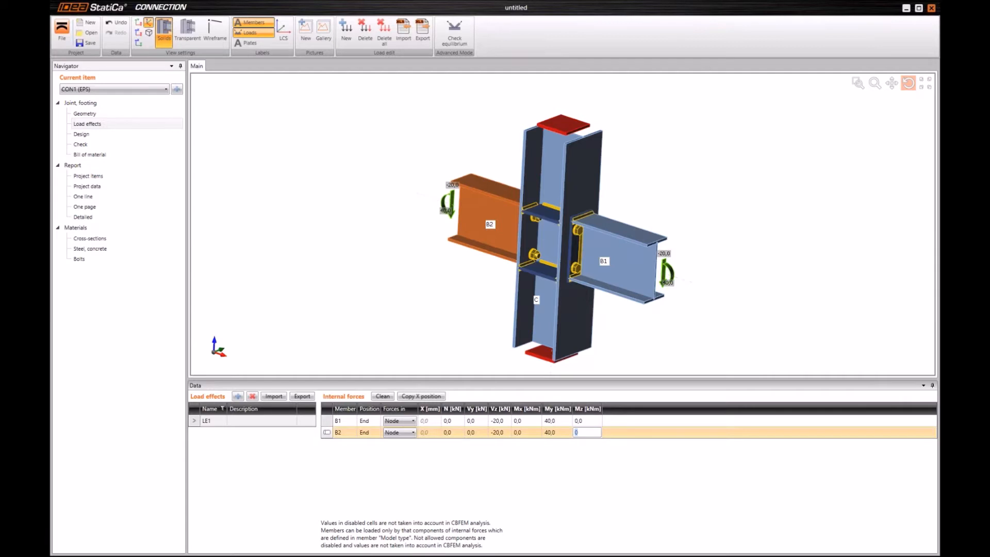
Step: Calculate the joint under the entered loads and review the overall check of plates, bolts and welds
drag(690, 291, 728, 286)
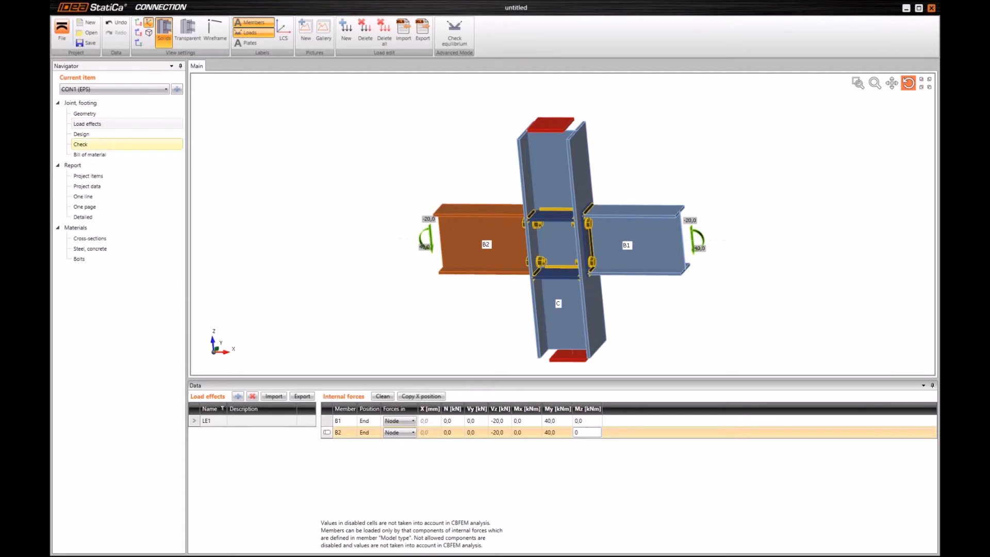
click(83, 145)
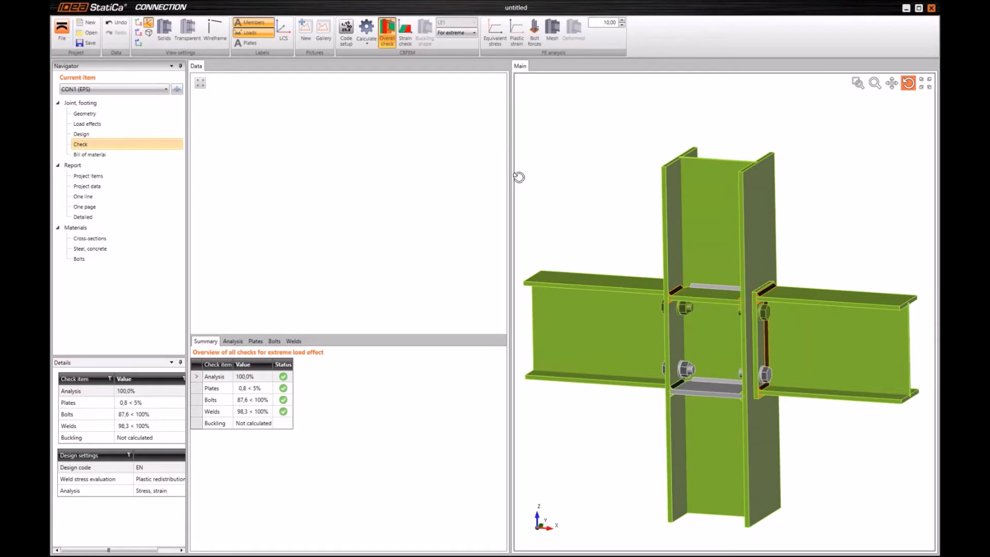
Step: Change the analysis type of project item CON1 to Stiffness and review the theoretical lengths in the member geometry
click(102, 178)
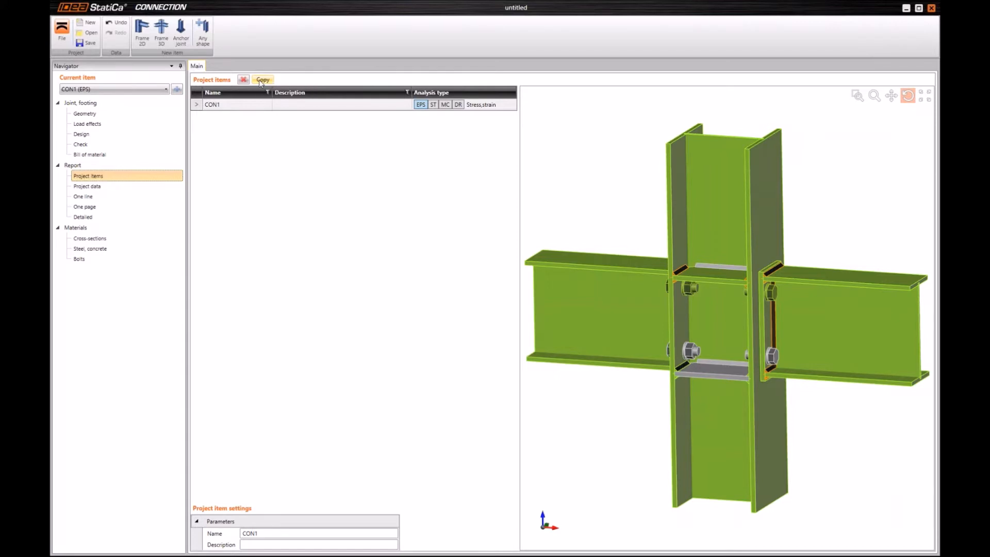
click(434, 104)
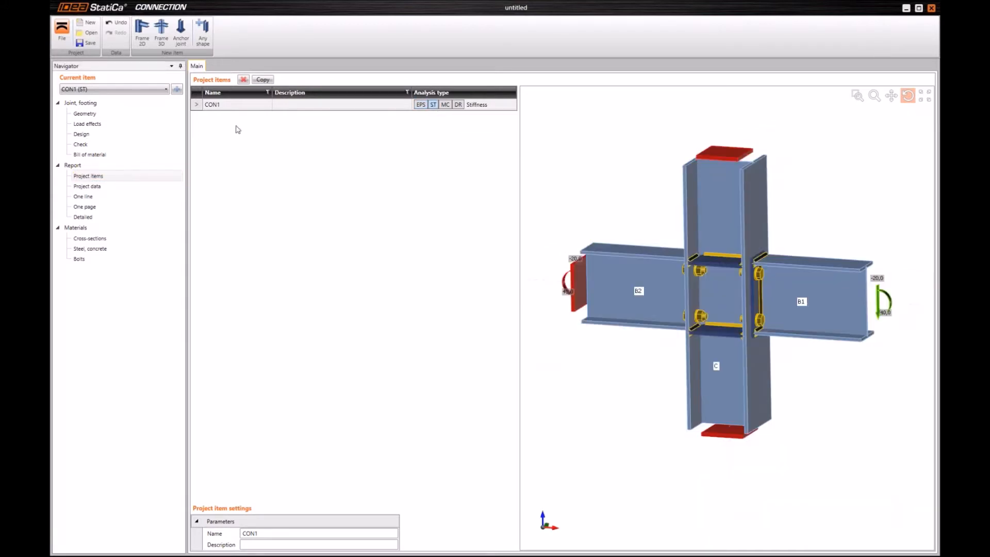
click(102, 112)
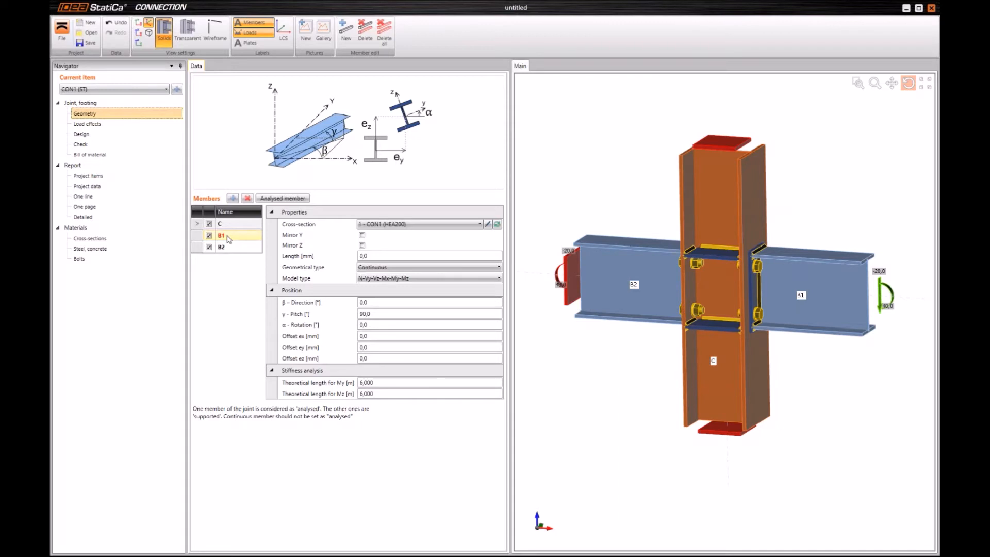
click(380, 382)
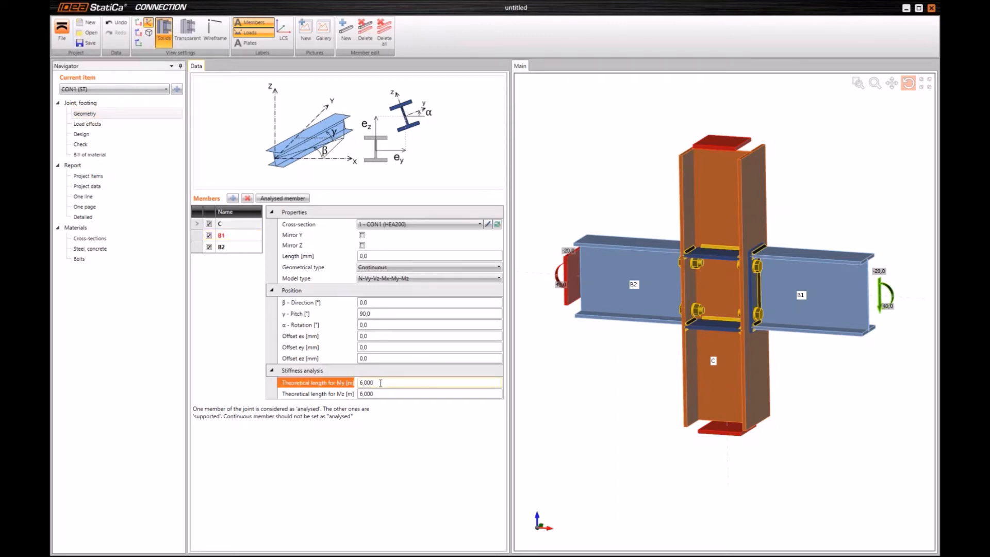
Step: Run the stiffness calculation and show the rotational stiffness diagram and full results table for beam B1
click(86, 145)
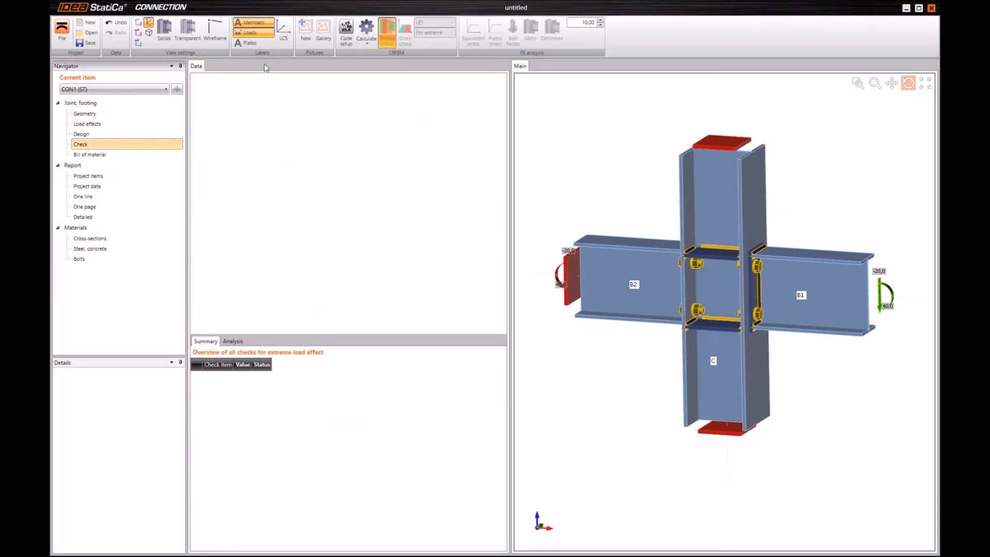
click(368, 47)
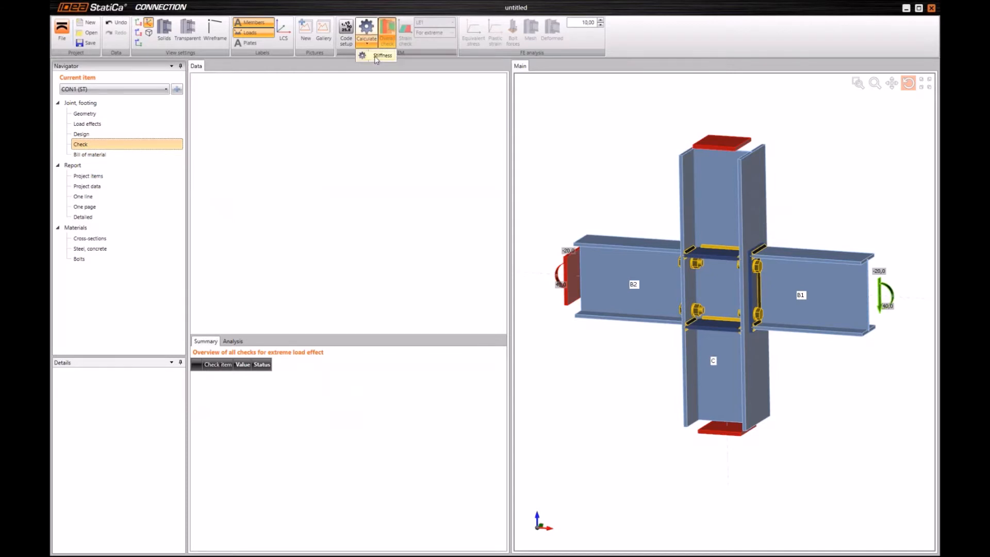
click(380, 56)
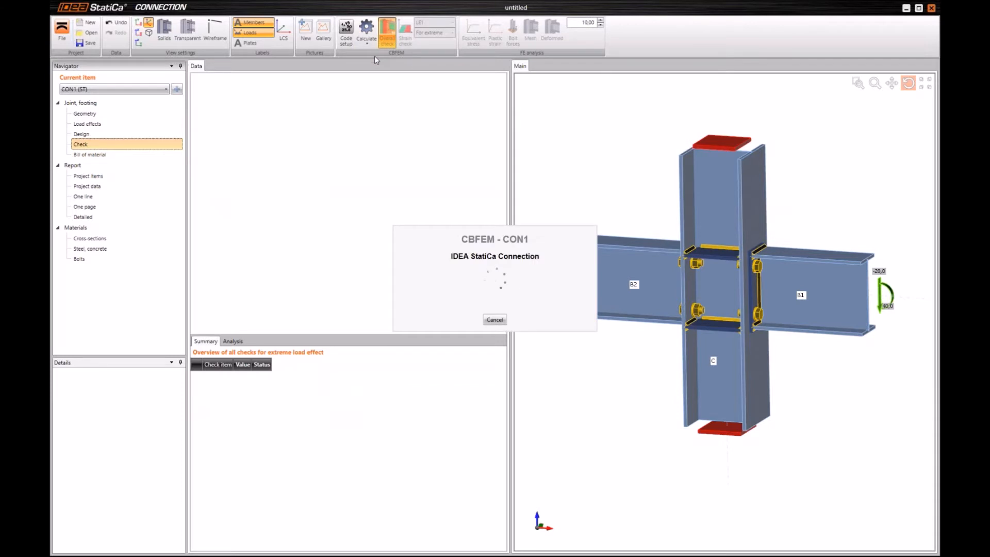
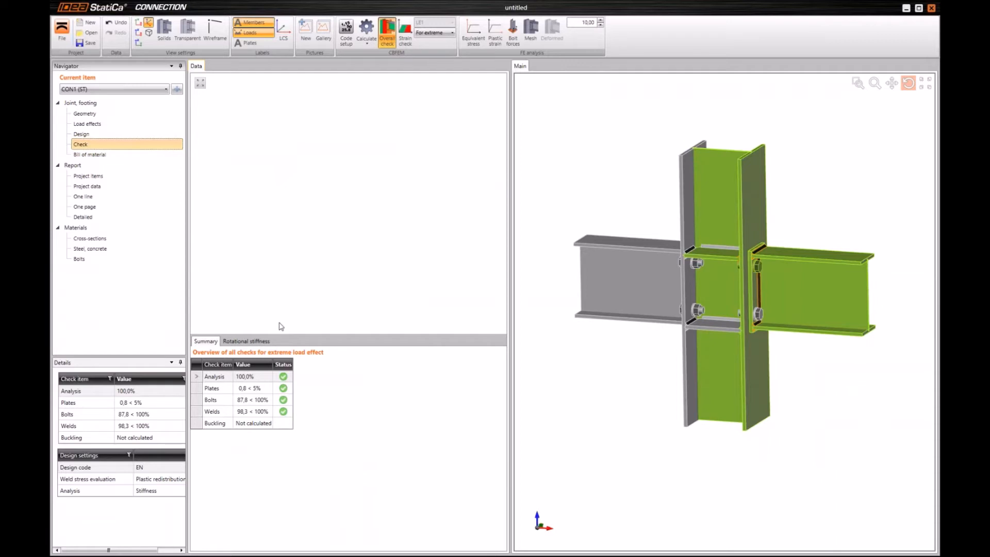
click(247, 342)
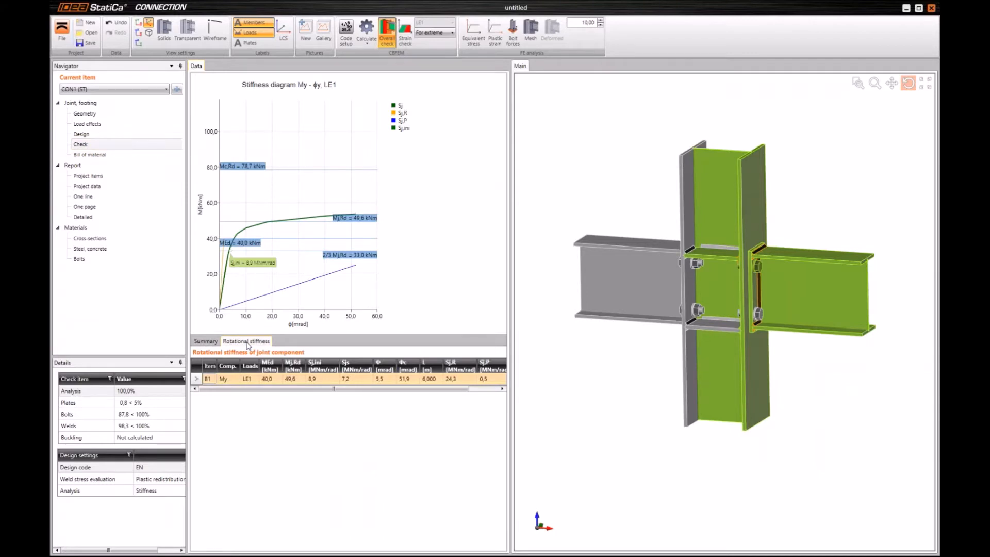
drag(510, 310, 601, 321)
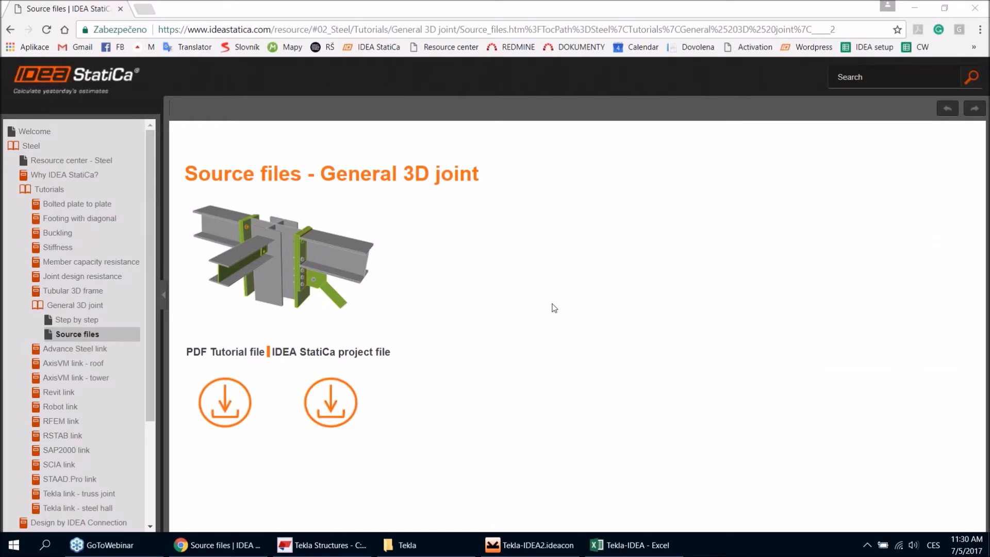
Step: Switch to the Tekla Structures model and examine the gusset plate connection of the braces to the column
click(325, 546)
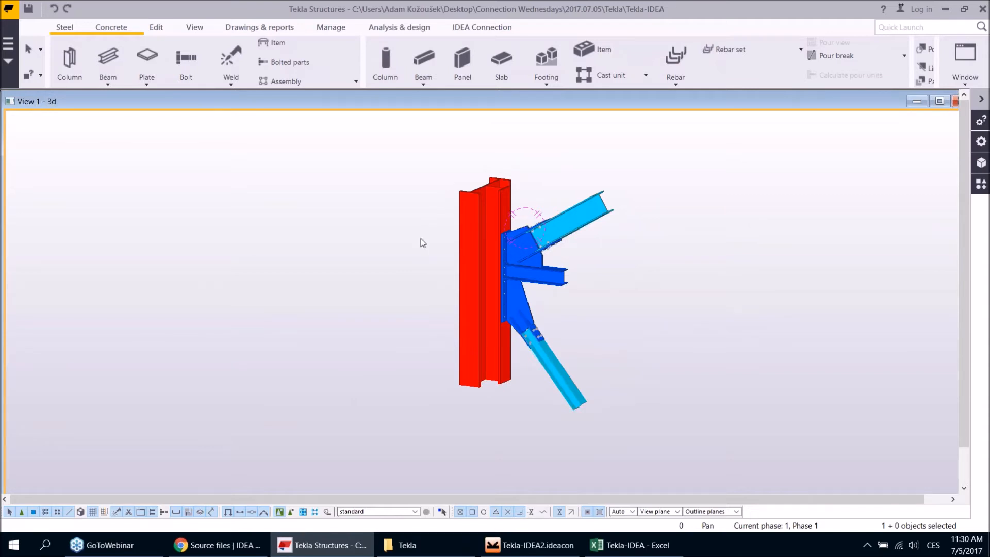
scroll(420, 236, down, 2)
ctrl+middle_drag(432, 329, 453, 314)
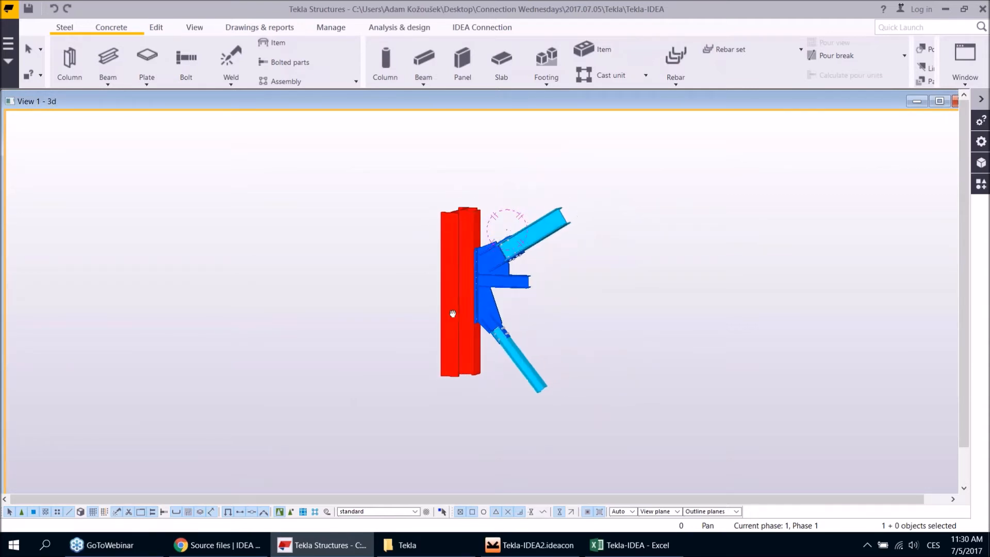
scroll(453, 313, up, 2)
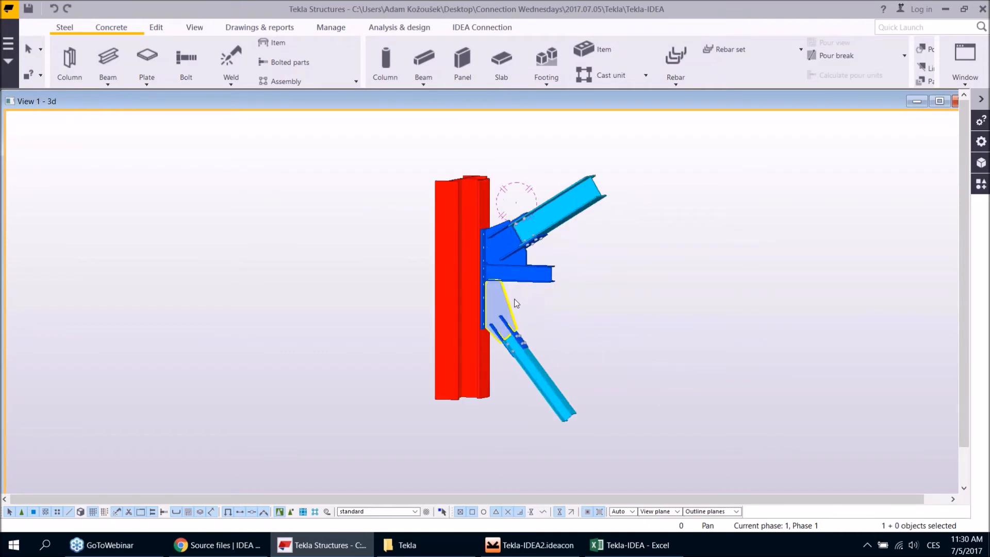
Step: Start the IDEA Connection export of the gusset plate joint with the ECEN code and minimise the console window
scroll(515, 299, up, 3)
ctrl+middle_drag(518, 295, 505, 305)
middle_drag(526, 293, 593, 316)
scroll(593, 318, down, 3)
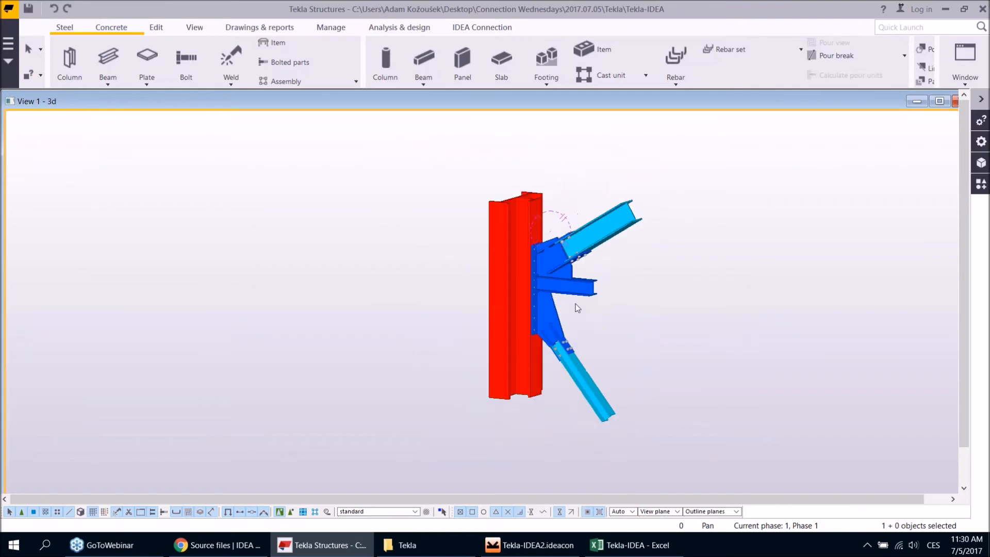
scroll(592, 309, down, 2)
mouse_move(601, 318)
ctrl+middle_down()
mouse_move(583, 299)
mouse_move(617, 310)
ctrl+middle_up()
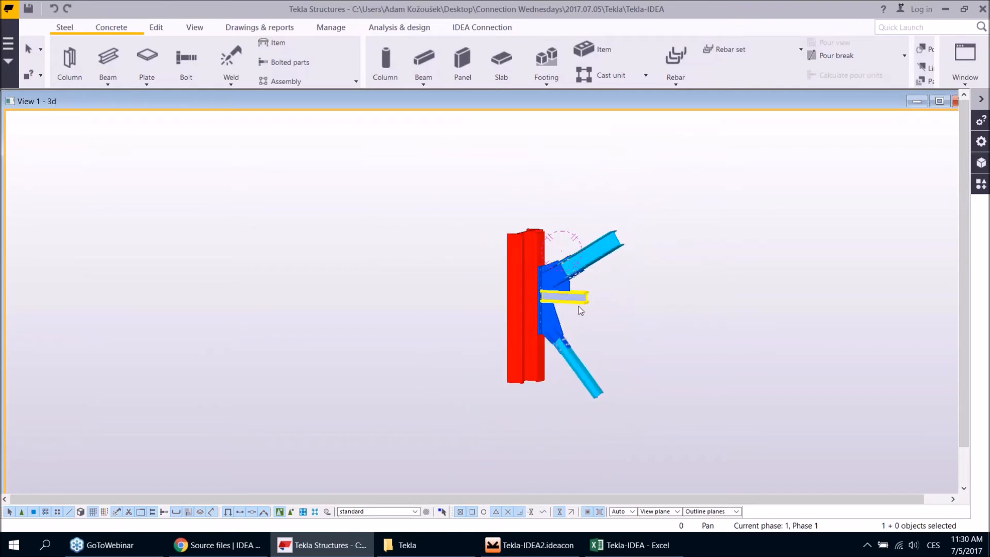
scroll(572, 305, up, 3)
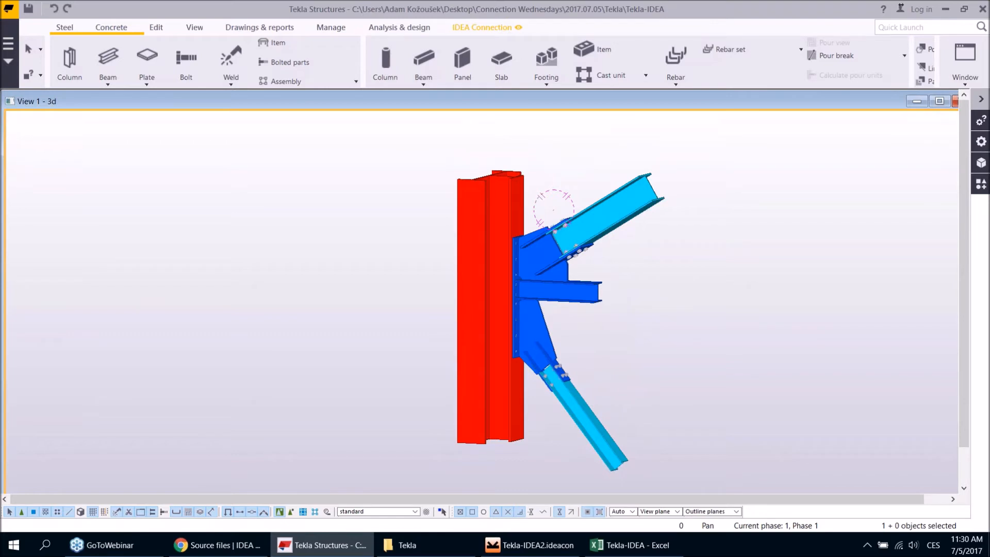
click(478, 30)
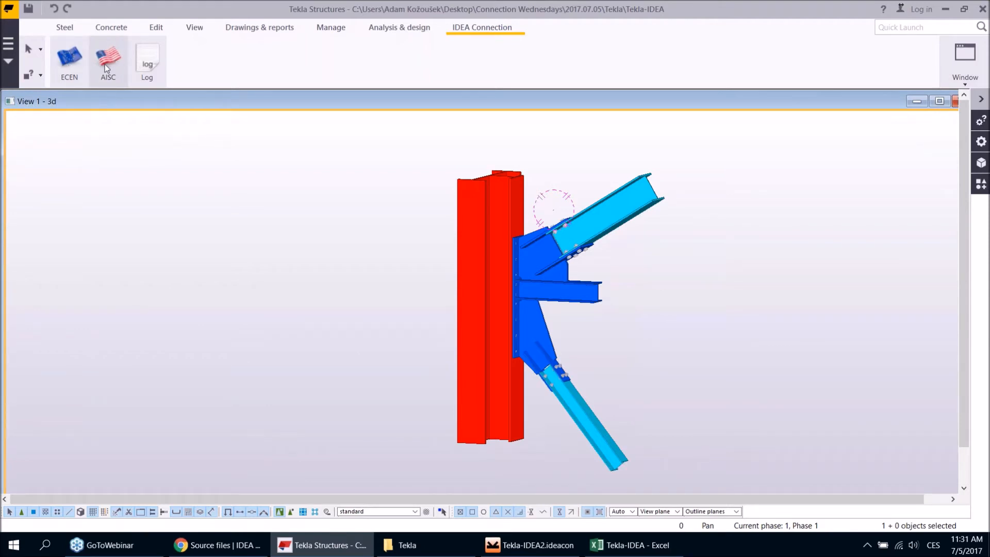
click(81, 70)
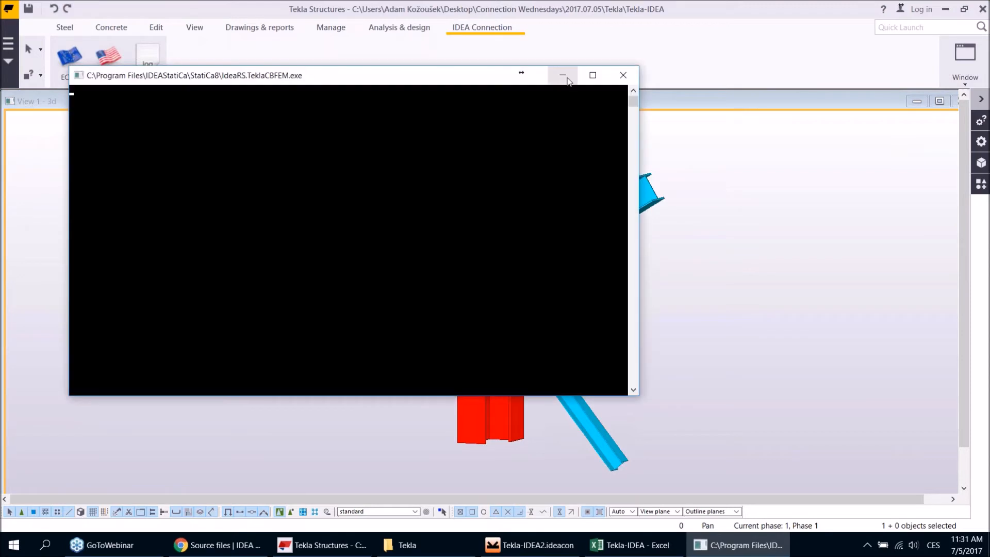
click(568, 81)
click(561, 76)
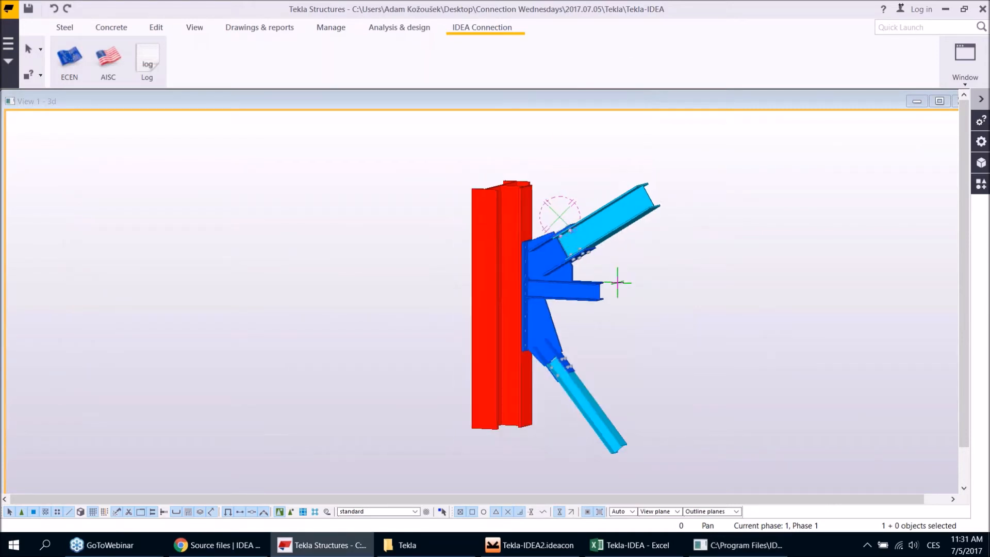
Step: Pick the connection node where the horizontal beam meets the column
scroll(618, 282, down, 1)
mouse_move(667, 340)
ctrl+middle_down()
mouse_move(689, 337)
mouse_move(681, 355)
ctrl+middle_up()
scroll(664, 344, up, 2)
middle_drag(607, 357, 613, 359)
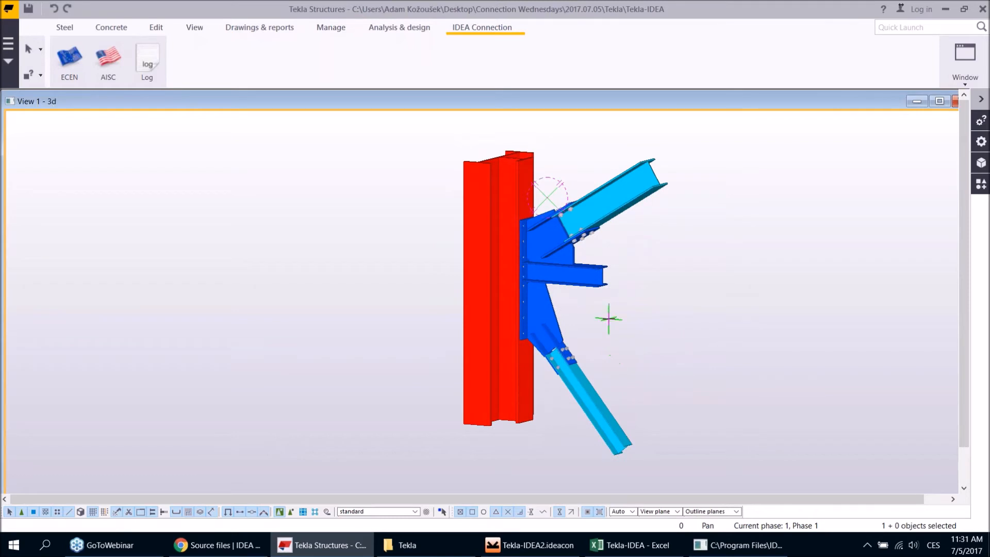
ctrl+middle_drag(645, 336, 575, 320)
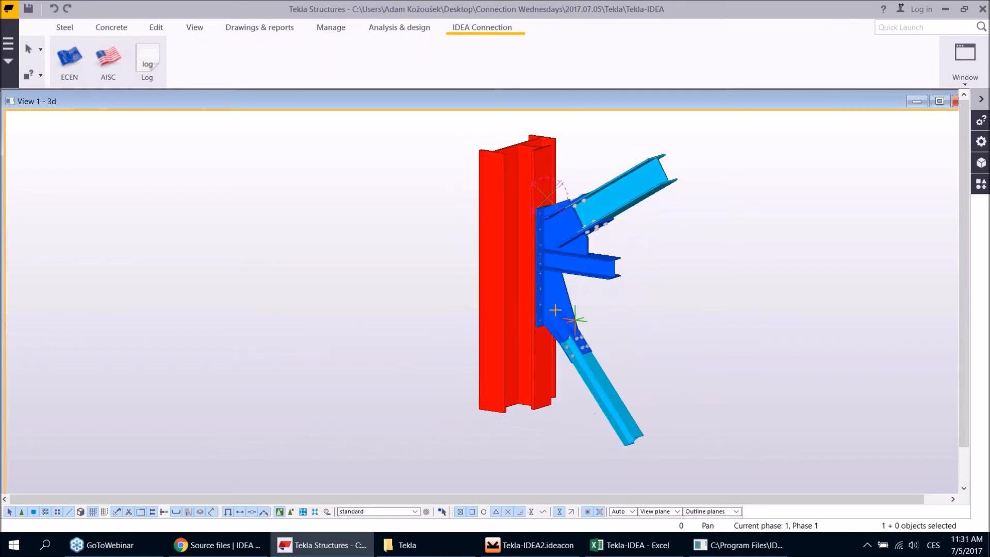
scroll(556, 310, up, 1)
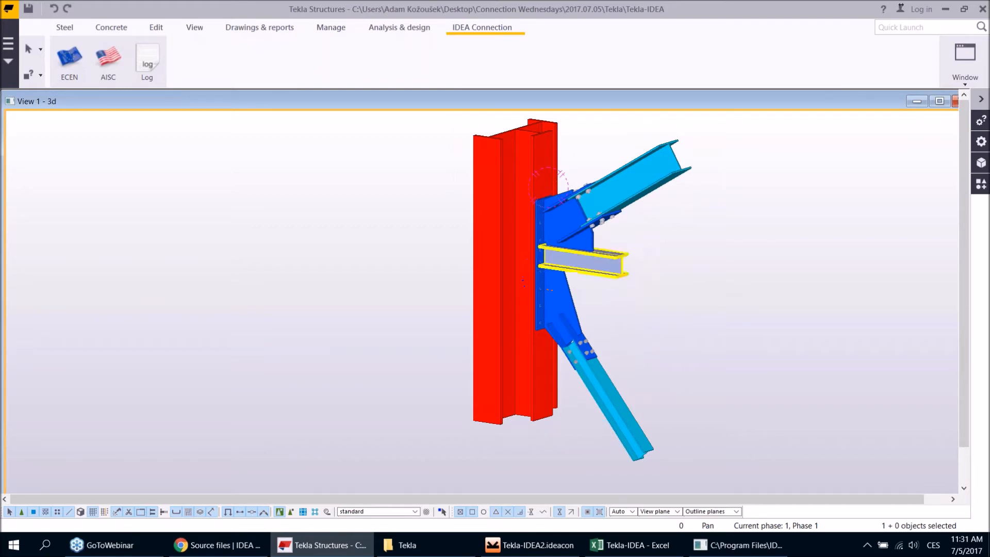
Step: Select the column, the upper brace, the horizontal beam and the lower brace as the connected members and confirm the selection
scroll(597, 302, down, 2)
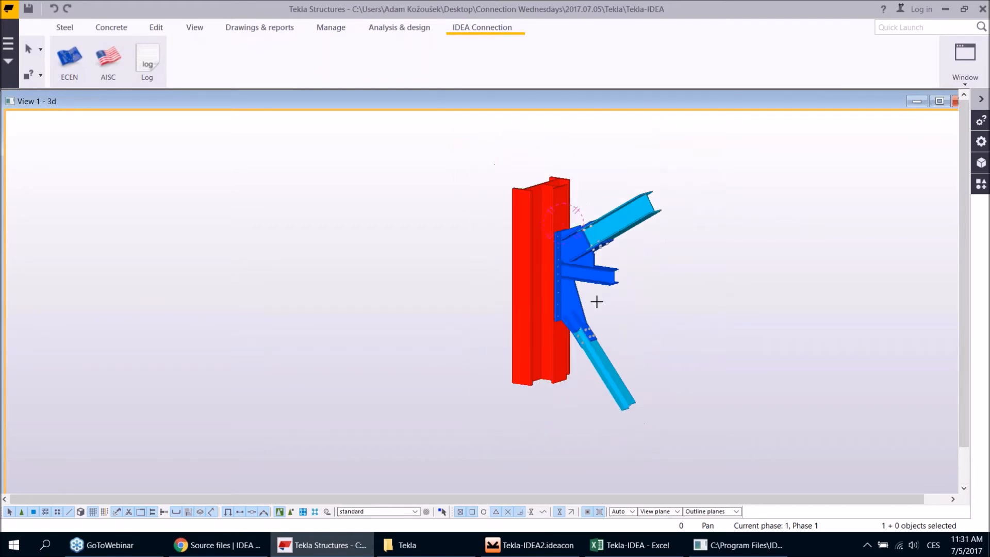
scroll(596, 302, down, 1)
drag(573, 160, 526, 204)
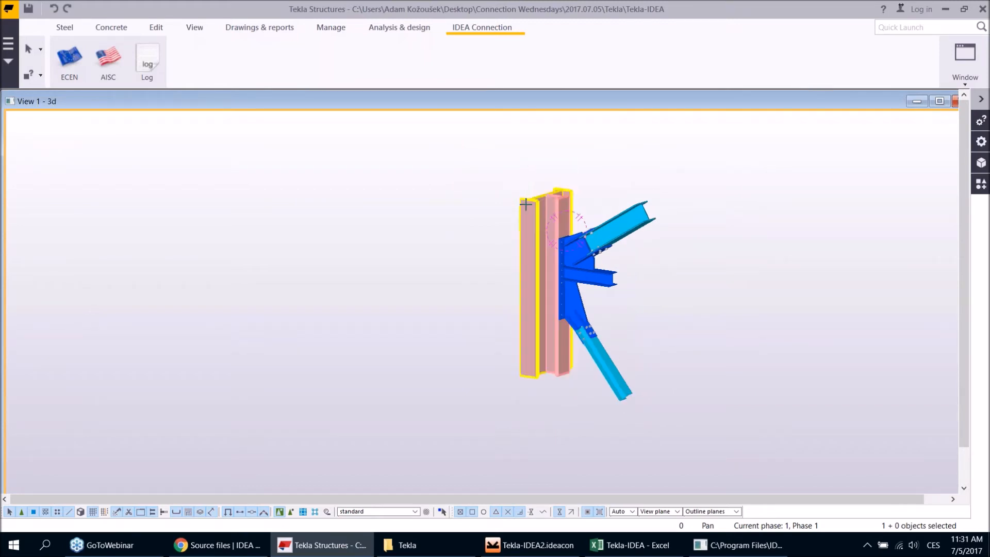
click(631, 217)
click(619, 272)
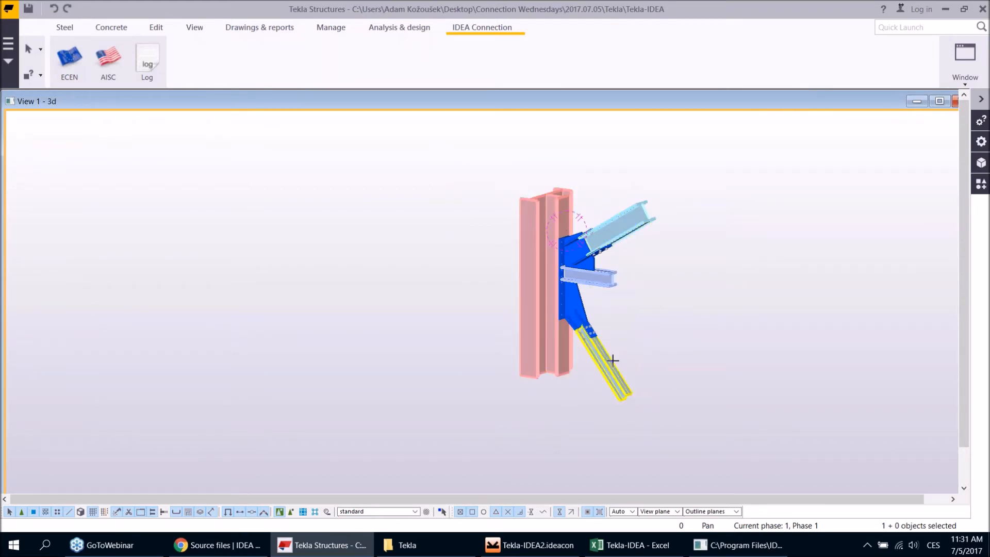
middle_click(705, 311)
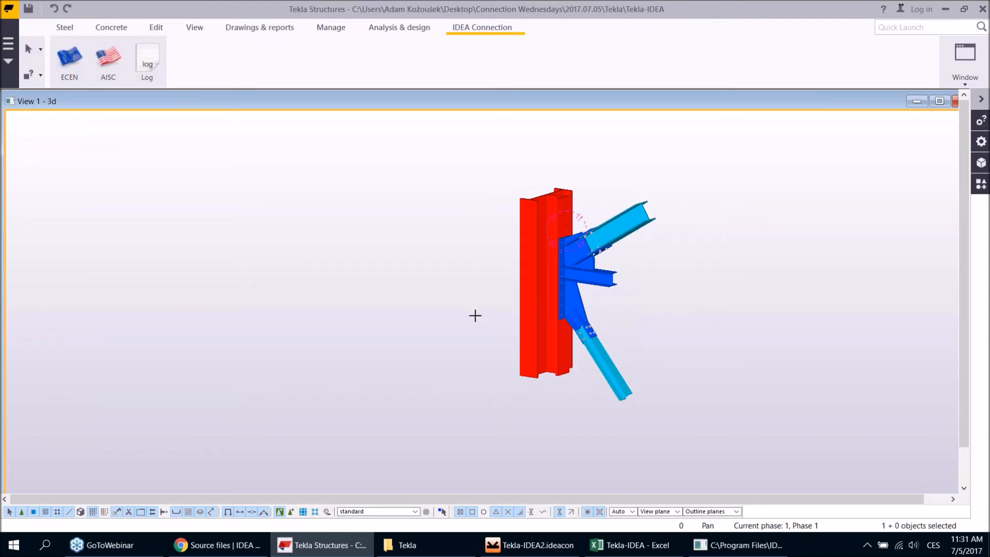
Step: Select all gusset plates, end plate, bolts and other connecting parts around the joint with one window and confirm the selection
ctrl+middle_drag(484, 316, 531, 295)
scroll(489, 264, up, 3)
drag(452, 224, 639, 416)
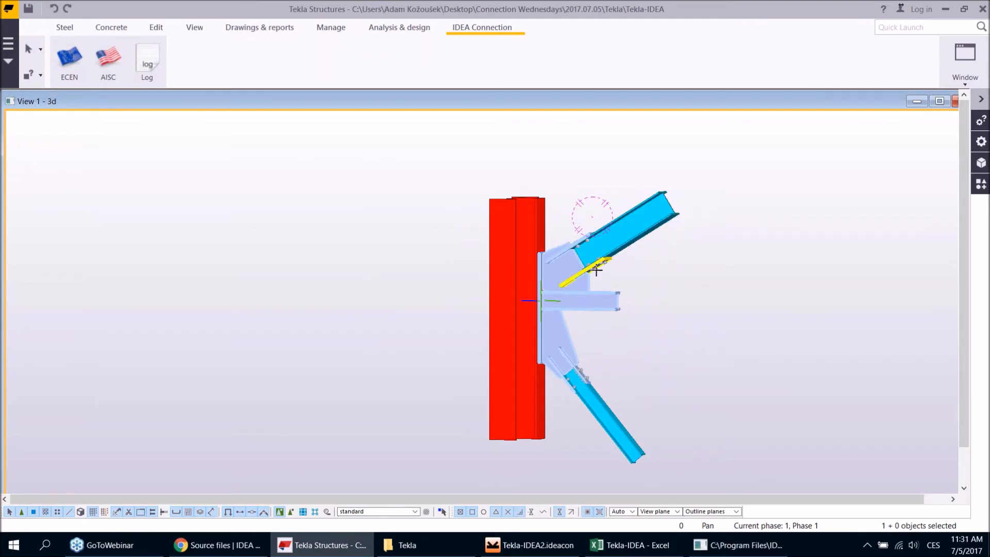
click(676, 387)
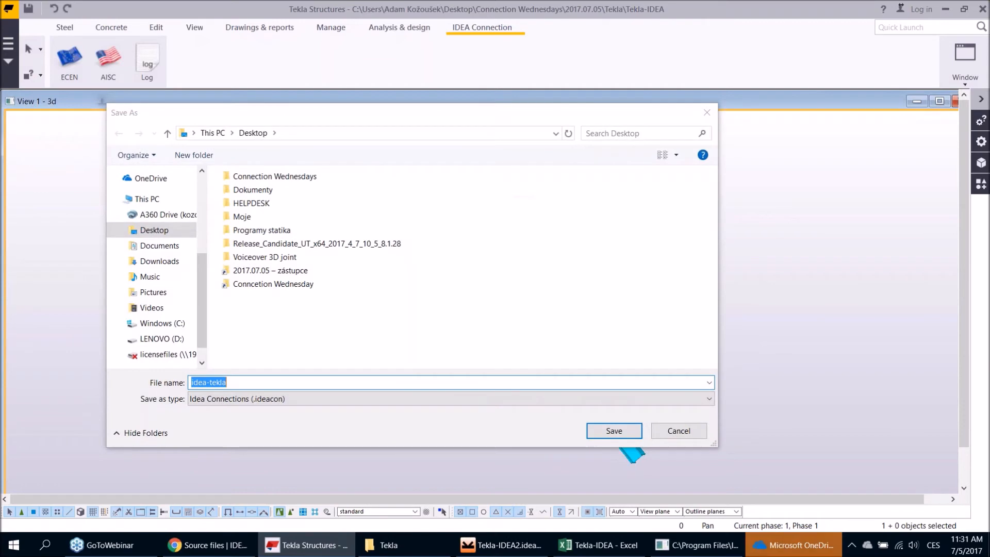
Step: Open the file name idea-tekla of the exported Idea Connections file for editing
click(284, 383)
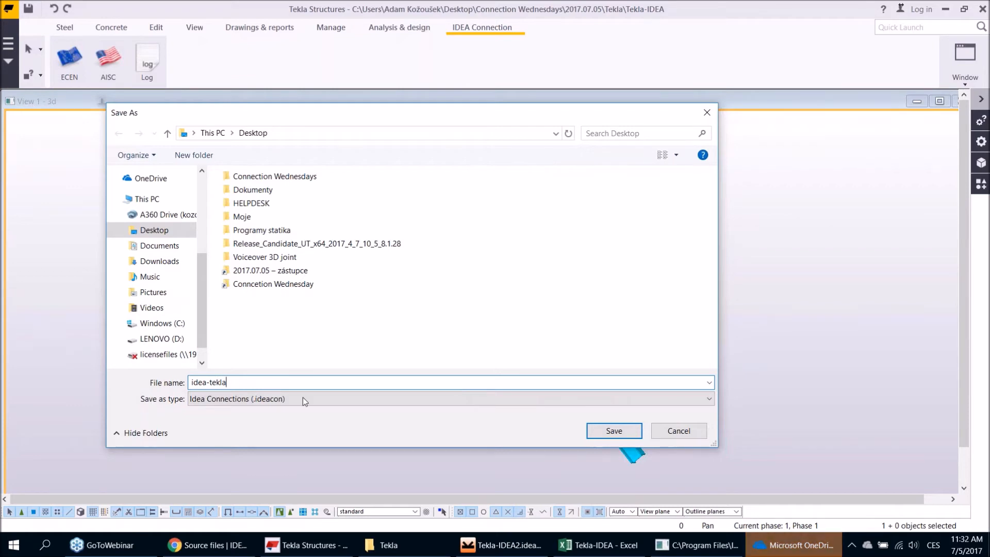
Step: Save the exported connection on the Desktop as idea-tekla in the Idea Connections format
drag(373, 115, 388, 104)
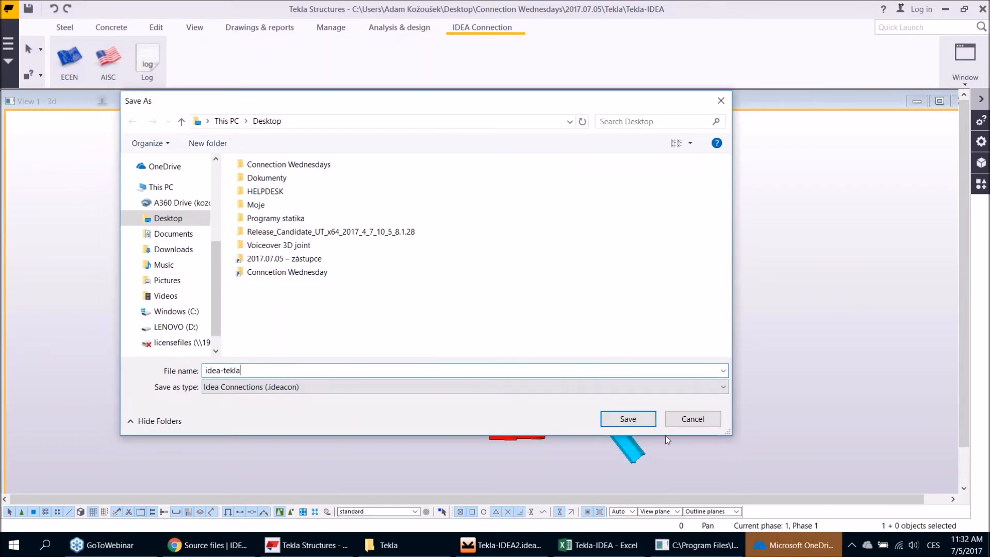
click(614, 418)
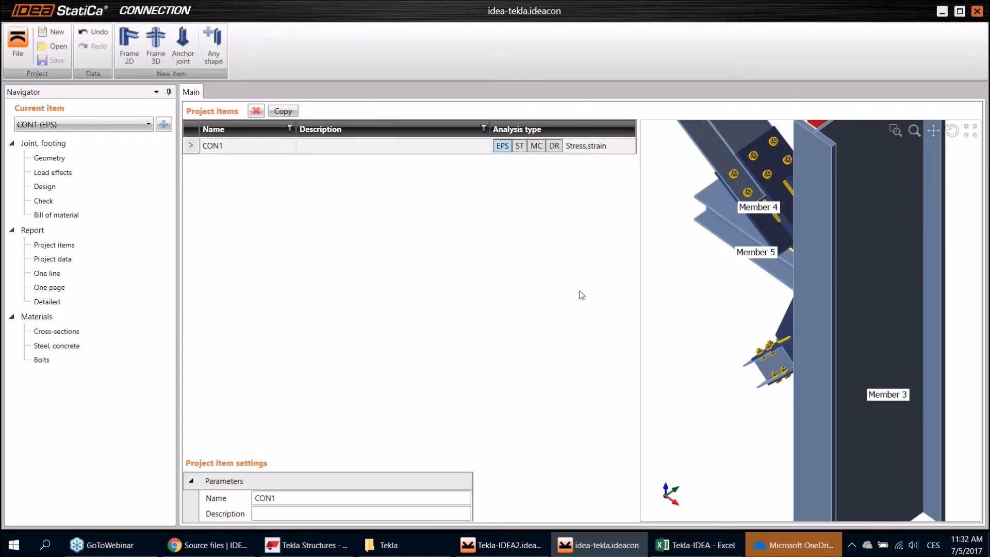
Step: Examine the imported 3D joint to check its column, connected members, plates and bolts
right_drag(695, 289, 781, 305)
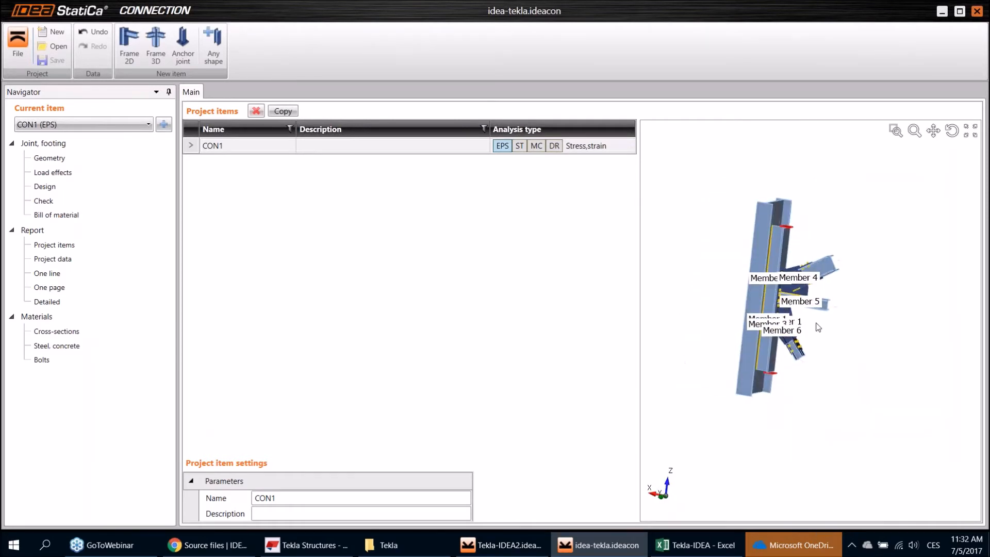
scroll(816, 325, up, 3)
scroll(795, 293, down, 2)
mouse_move(827, 282)
right_down()
mouse_move(787, 290)
mouse_move(815, 275)
right_up()
scroll(786, 290, up, 3)
scroll(815, 275, down, 3)
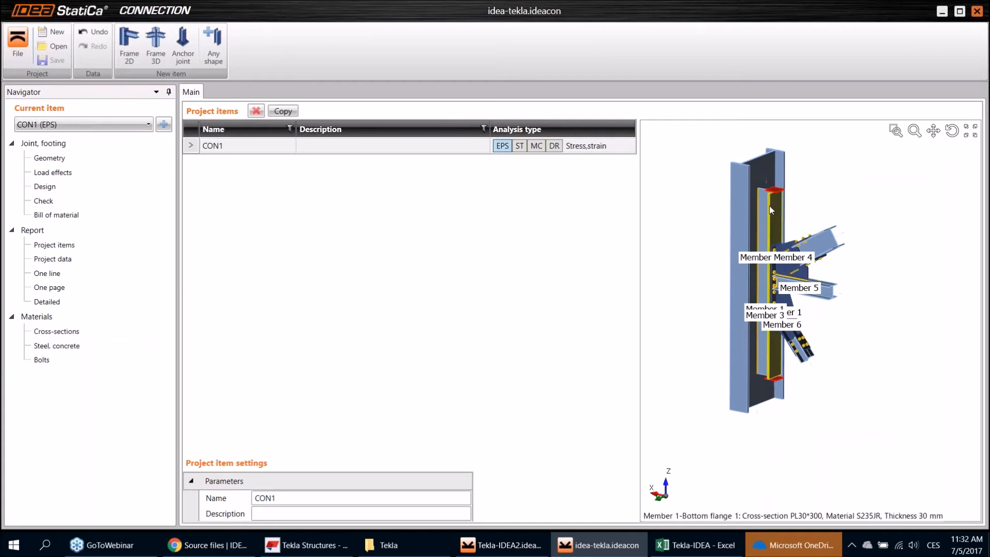
Step: Open the joint's member geometry and inspect the supports on the bearing member and the adjacent HEB900 column
click(81, 160)
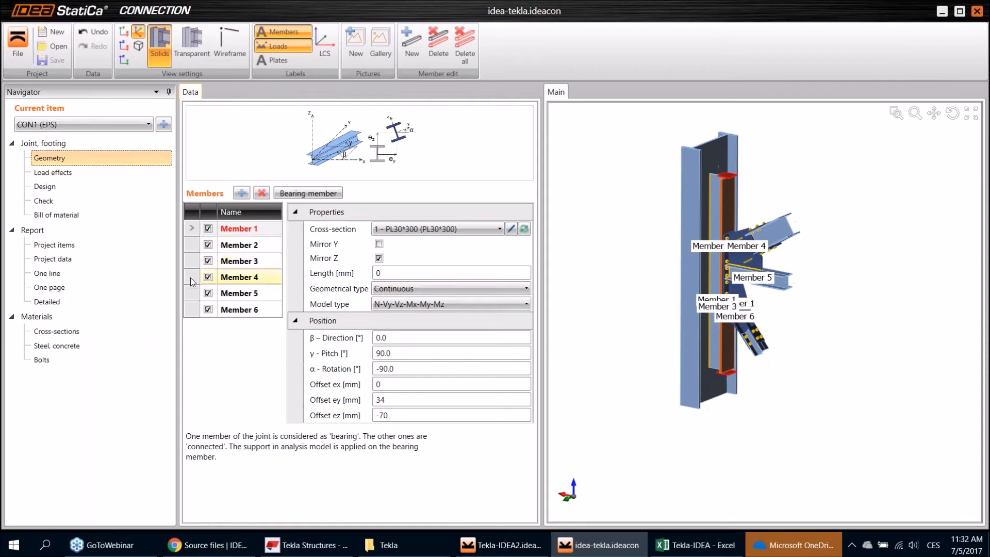
right_drag(739, 361, 691, 185)
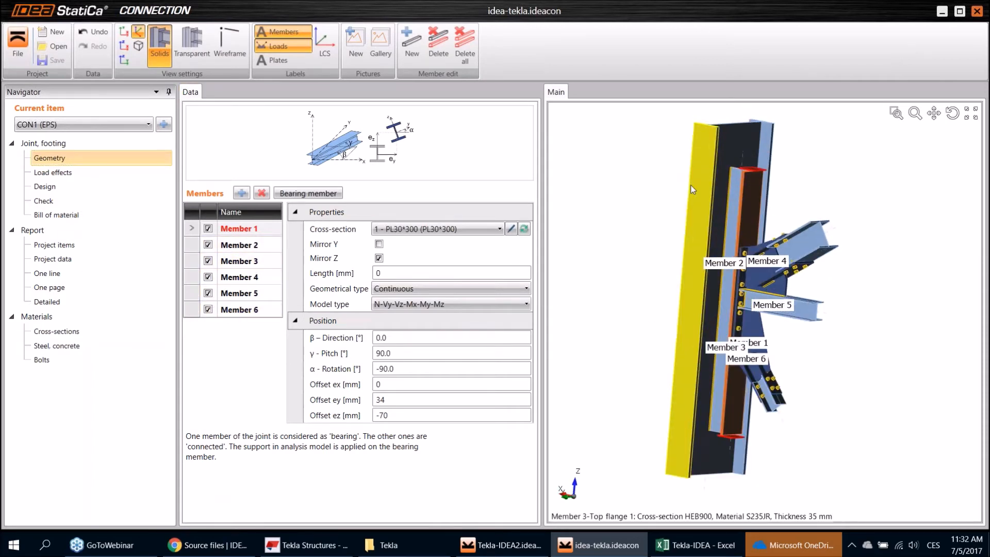
right_drag(672, 249, 679, 259)
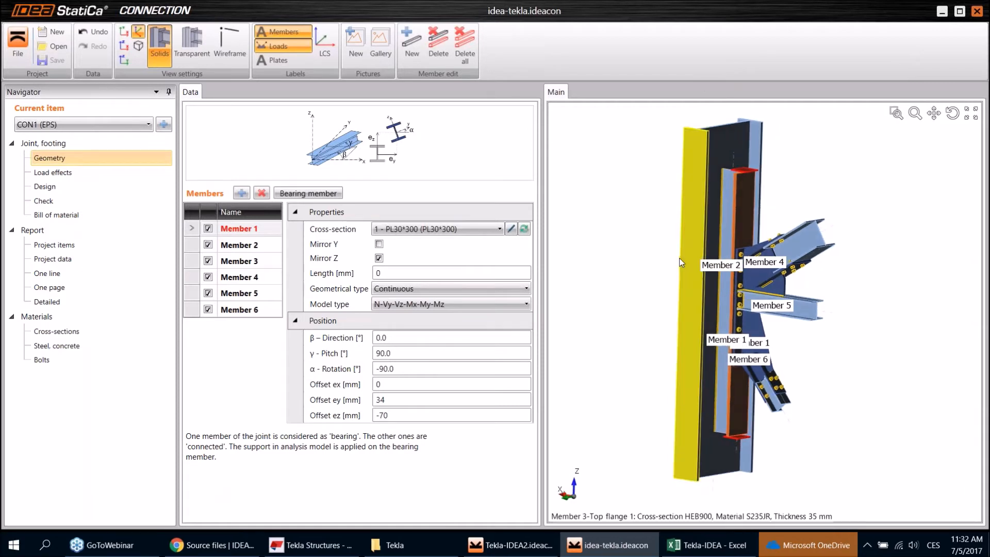
mouse_move(671, 300)
right_down()
mouse_move(666, 288)
mouse_move(669, 295)
right_up()
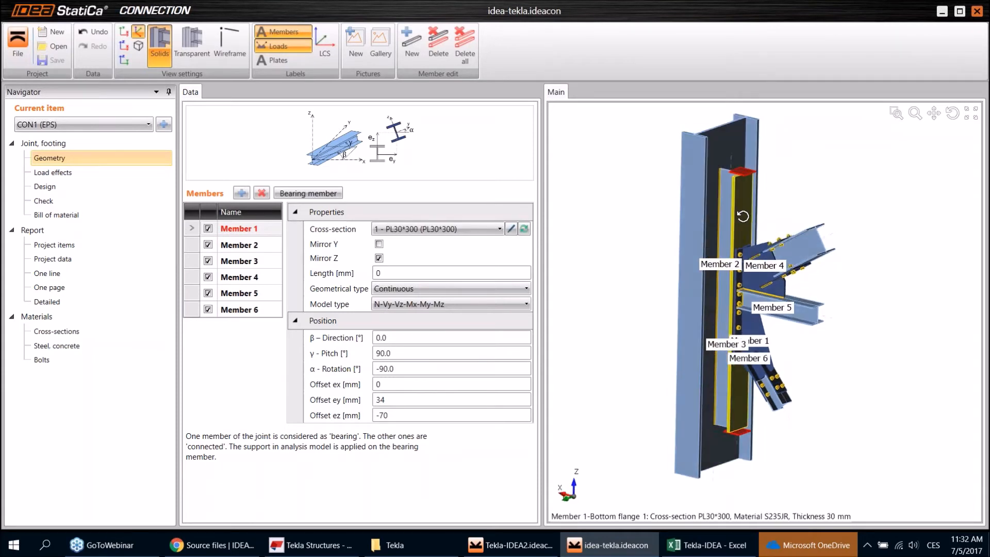
scroll(742, 184, up, 2)
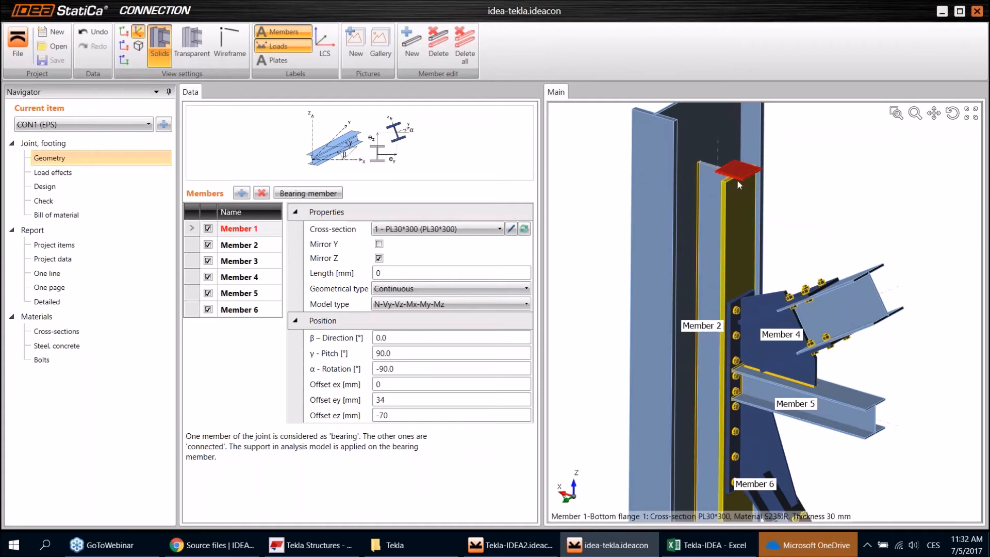
scroll(737, 191, down, 2)
scroll(711, 157, down, 2)
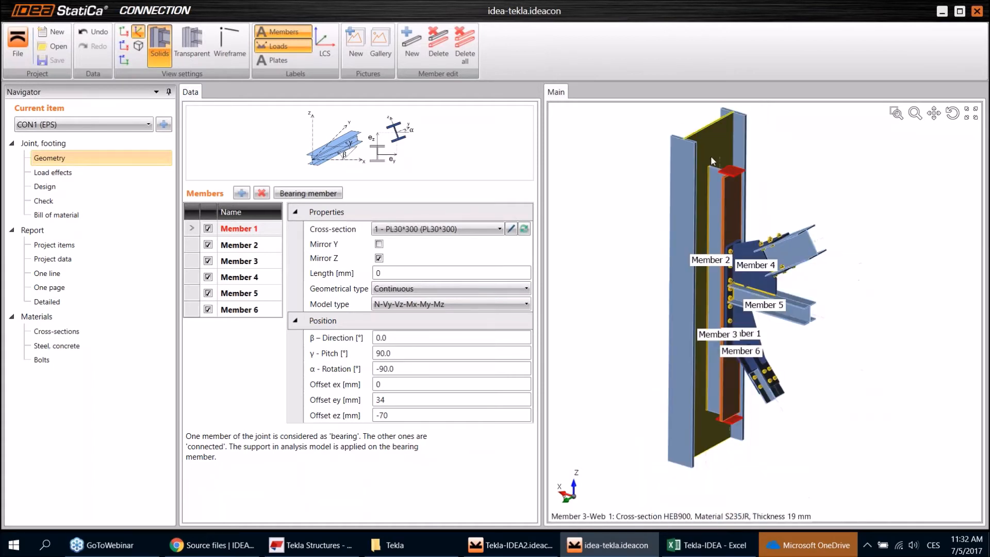
scroll(730, 177, up, 2)
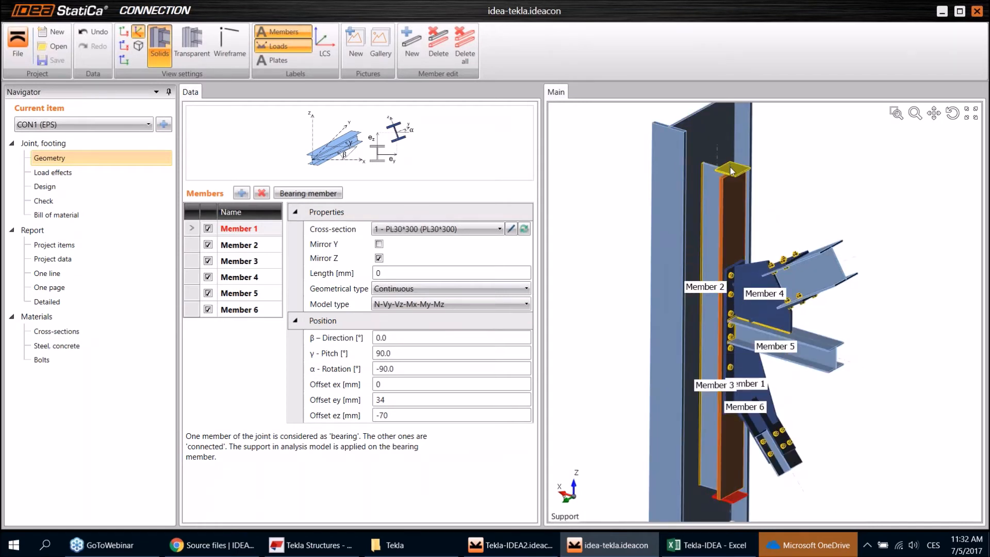
scroll(733, 171, down, 1)
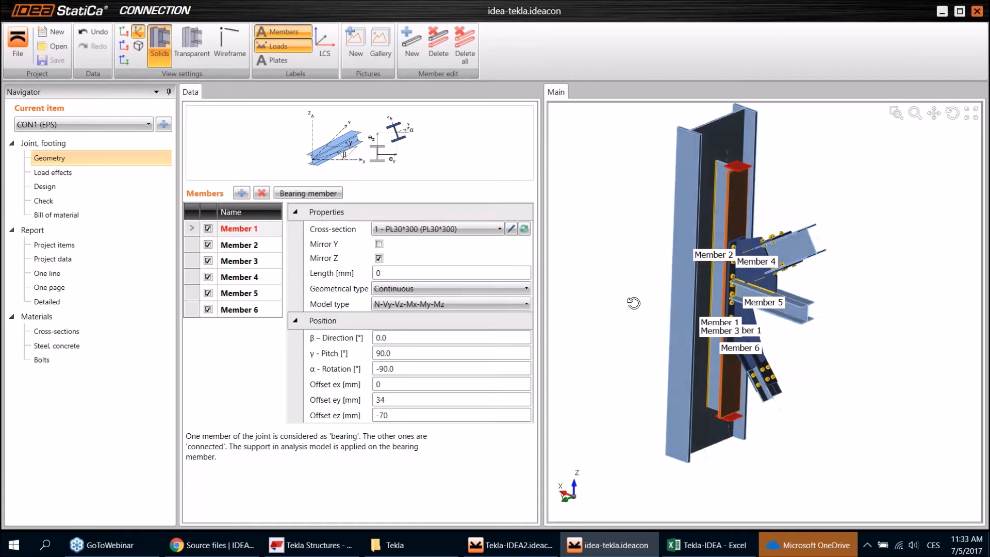
Step: Make Member 3, the HEB900 column, the bearing member of the joint
click(196, 249)
click(194, 261)
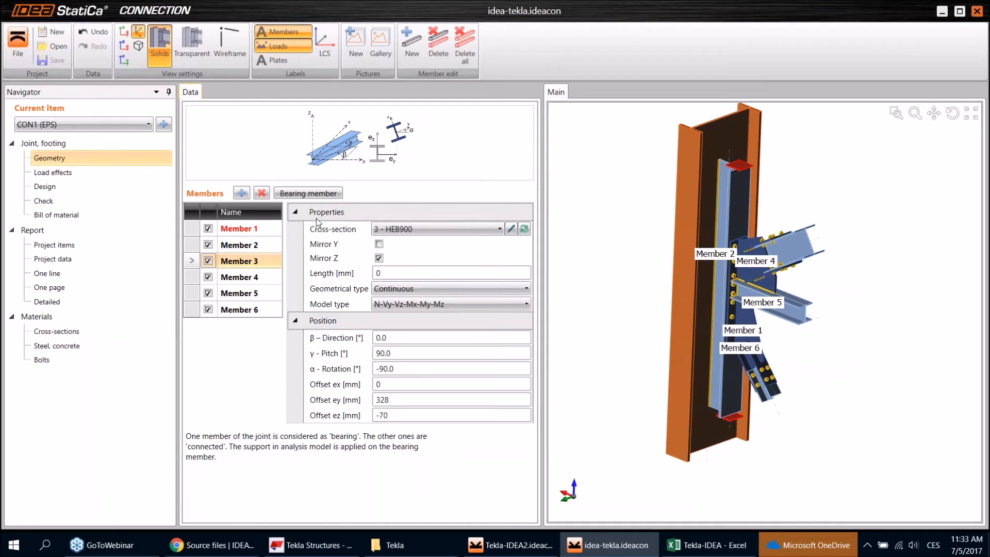
click(311, 193)
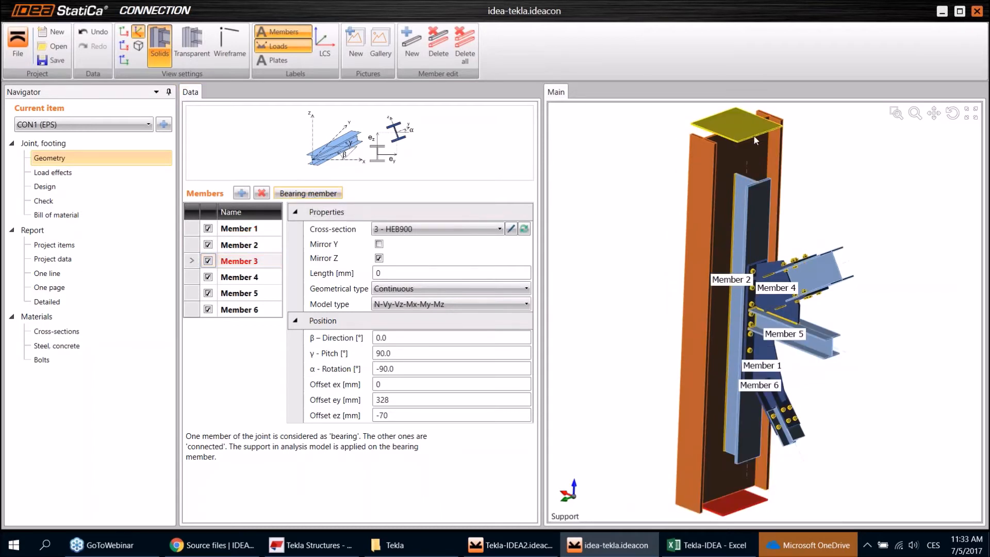
right_drag(755, 136, 708, 349)
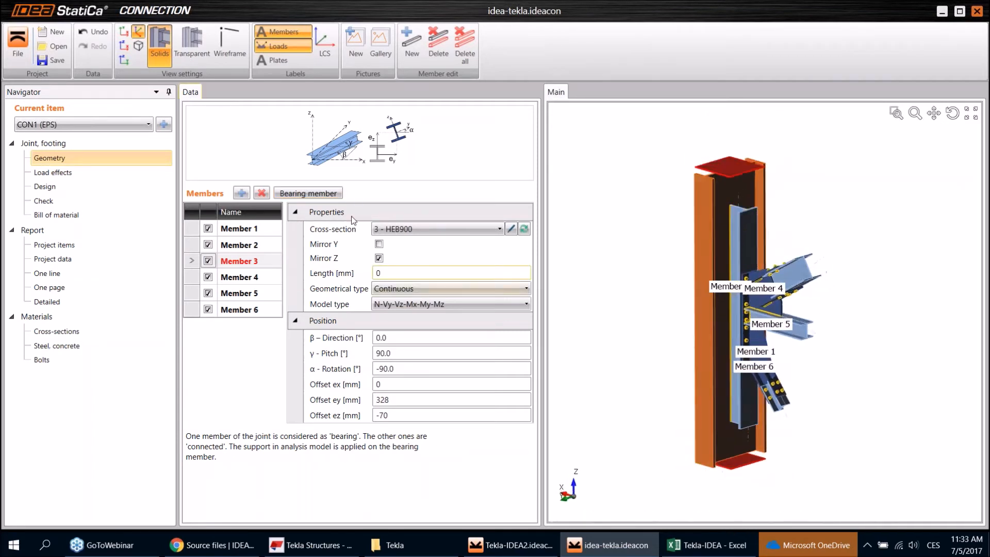
Step: Open the joint's load effects, then switch to the Tekla-IDEA workbook in Excel and copy the internal forces in B2:G4
click(90, 178)
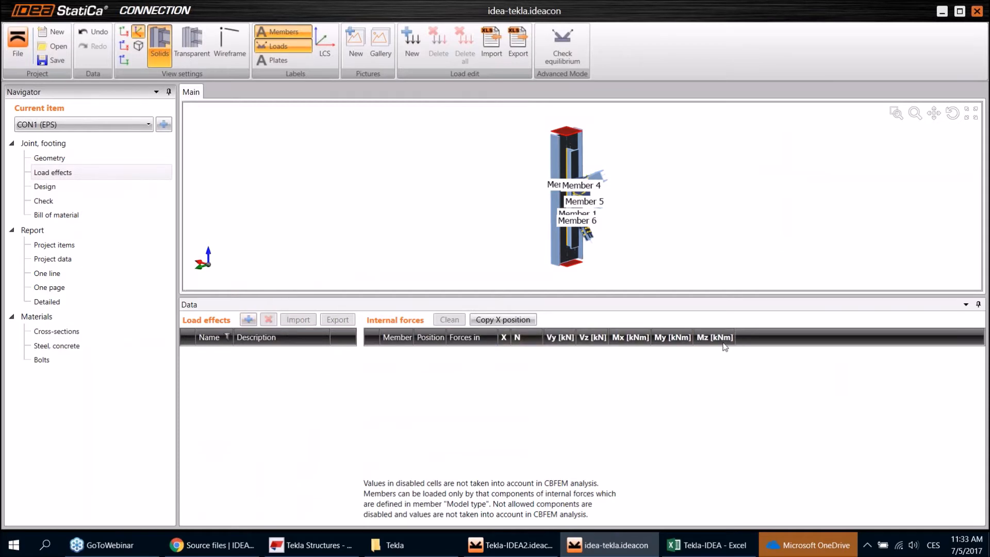
click(700, 551)
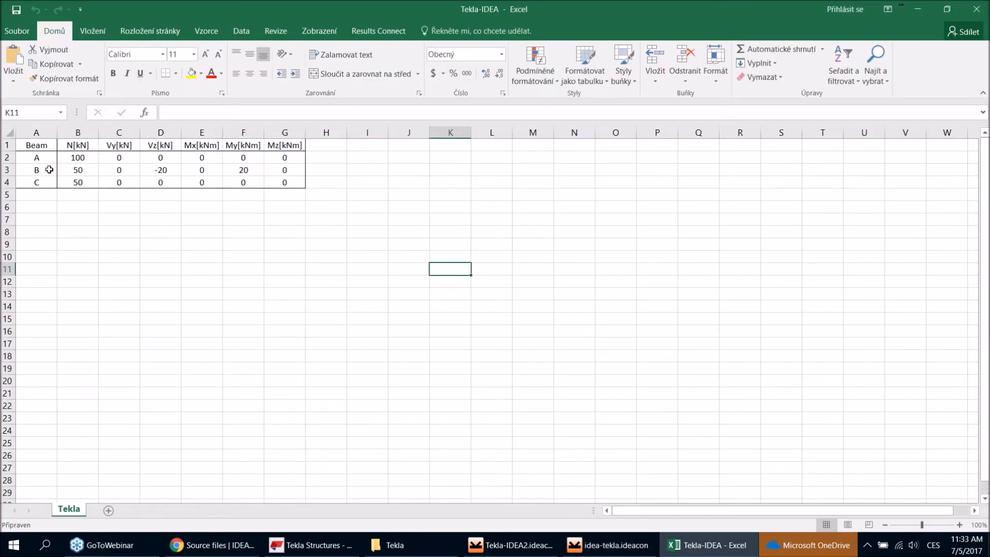
drag(69, 157, 289, 183)
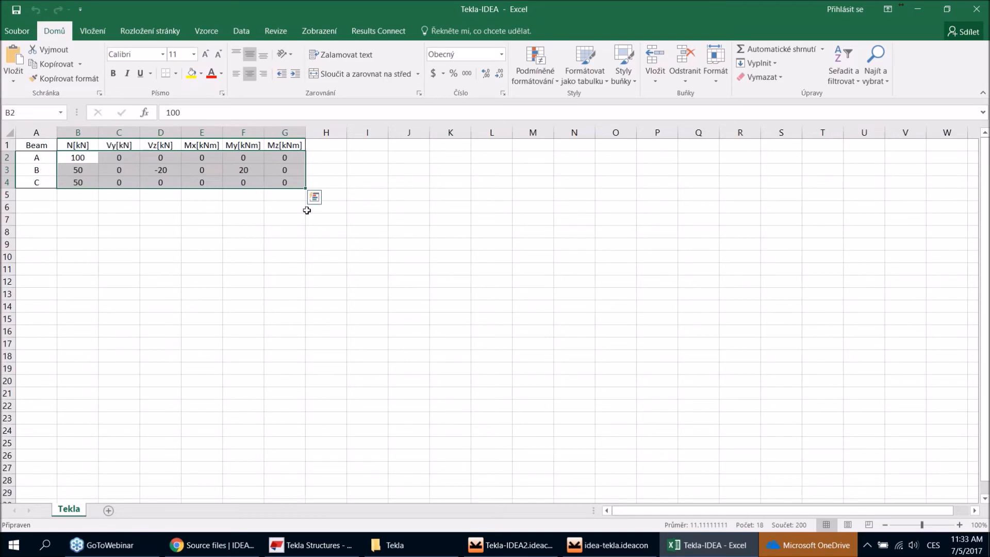
key(ctrl+c)
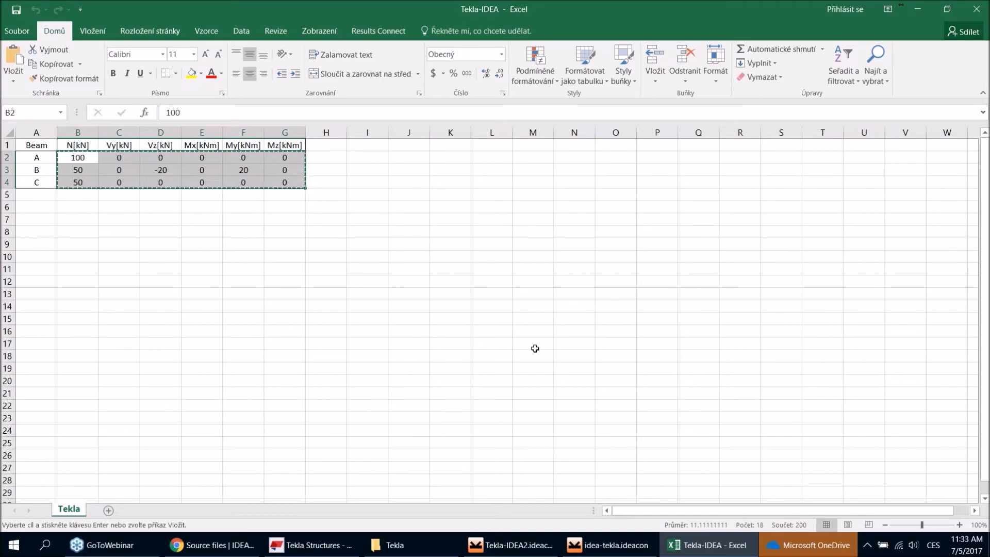
Step: Switch back to the idea-tekla project in IDEA StatiCa and add a new load effect
click(598, 547)
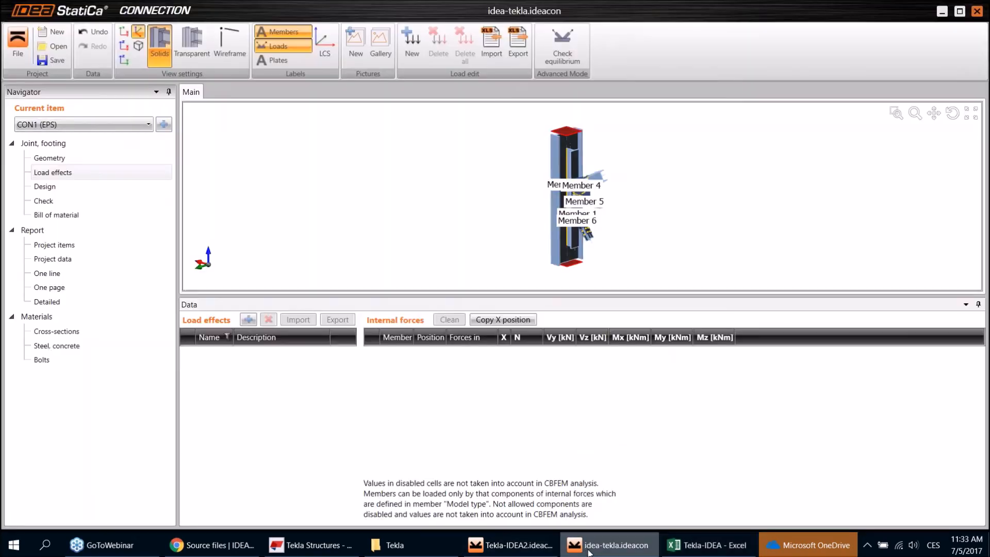
click(248, 320)
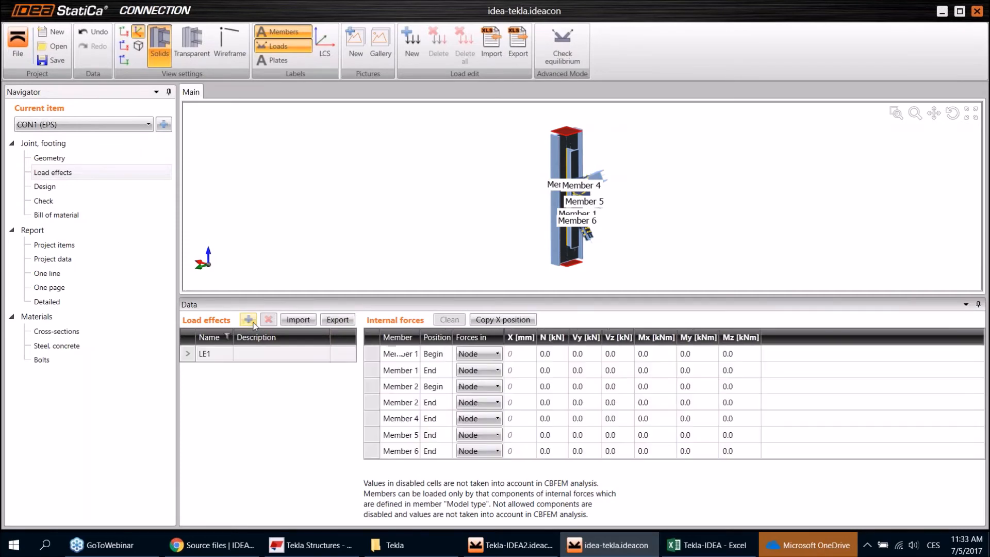
click(299, 320)
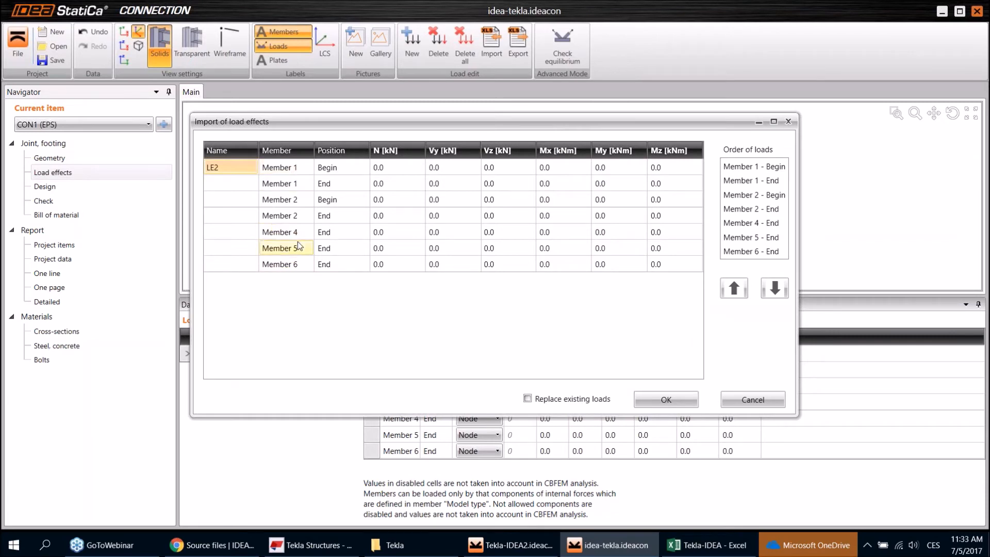
drag(574, 124, 448, 139)
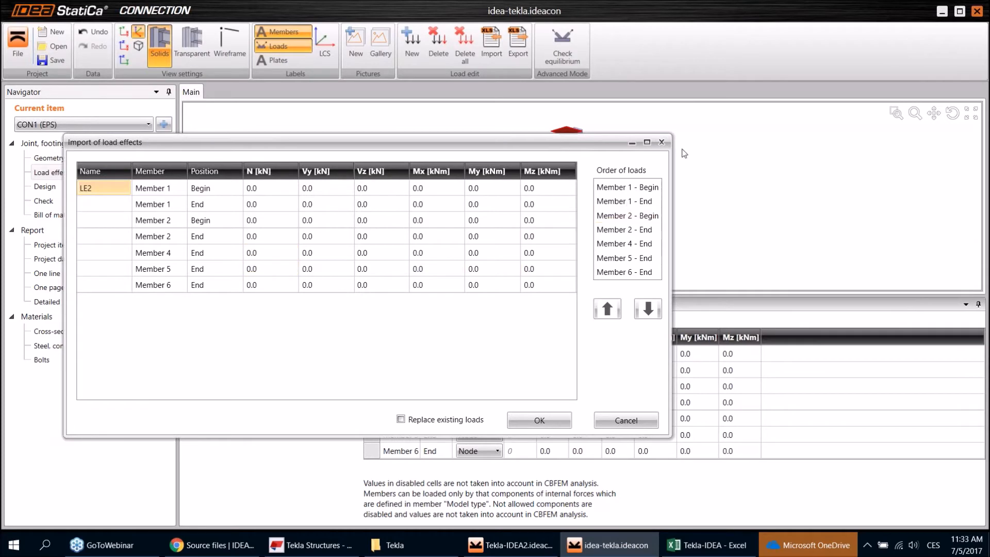
click(662, 143)
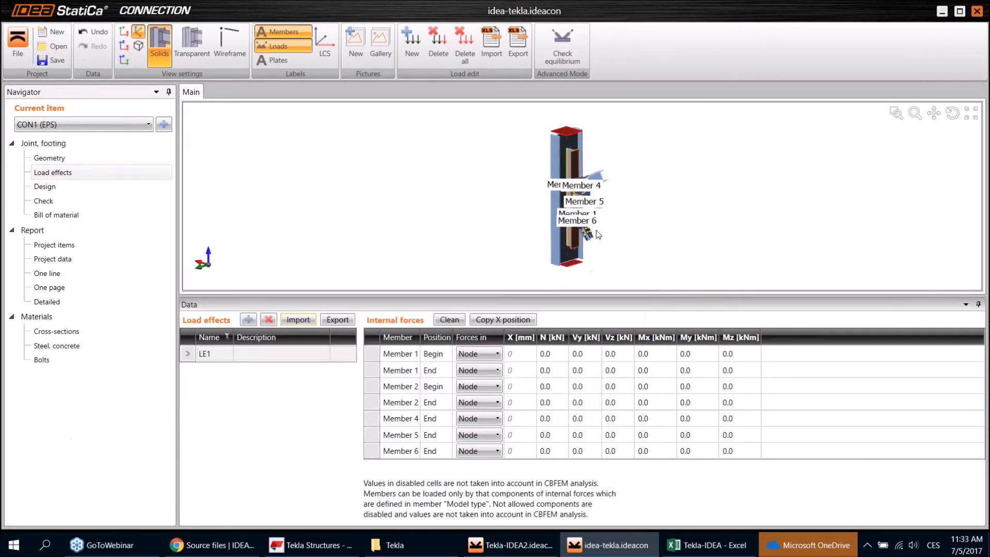
Step: Import the copied forces as load effect LE2 by pasting them into the end rows of Members 4, 5 and 6
scroll(598, 227, up, 5)
scroll(605, 212, up, 5)
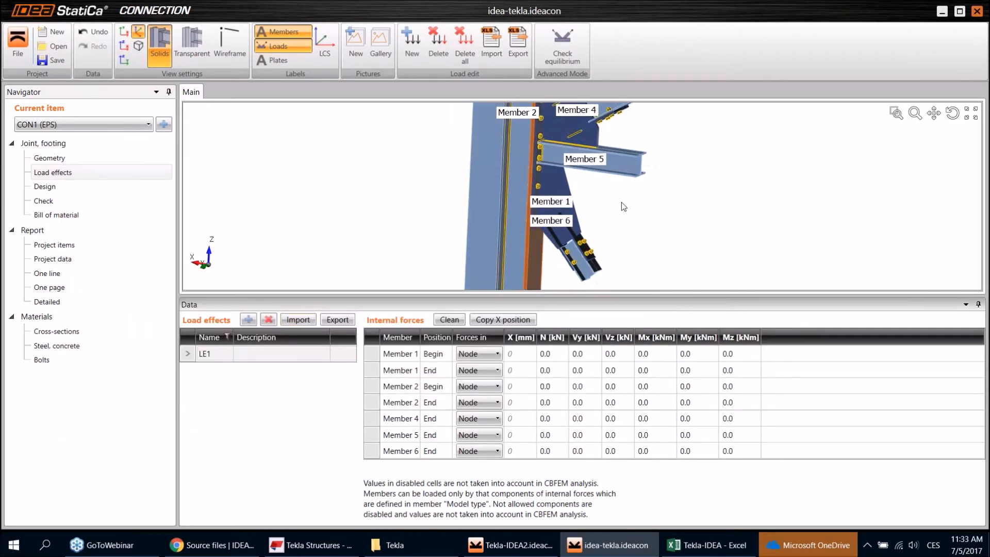
scroll(623, 179, down, 3)
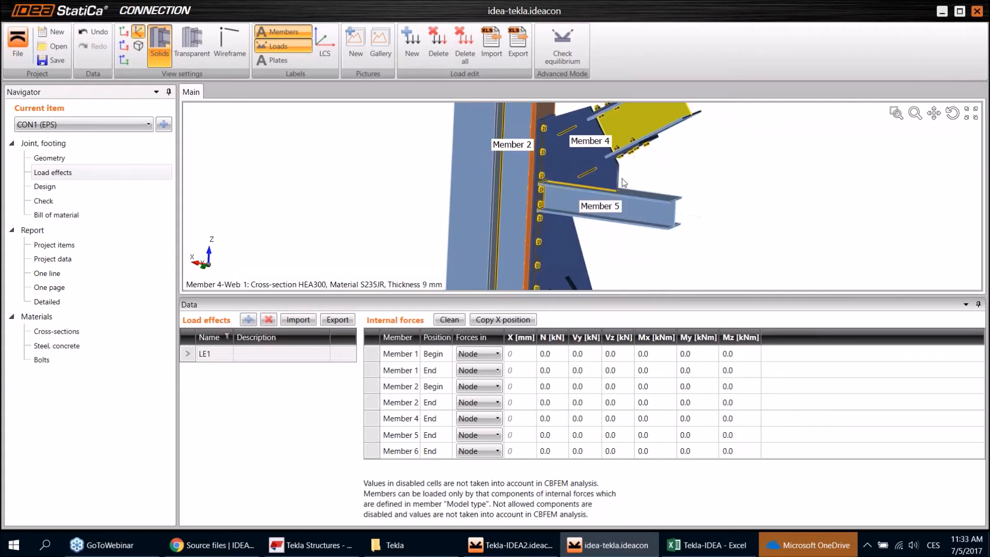
scroll(553, 183, up, 5)
scroll(633, 182, down, 5)
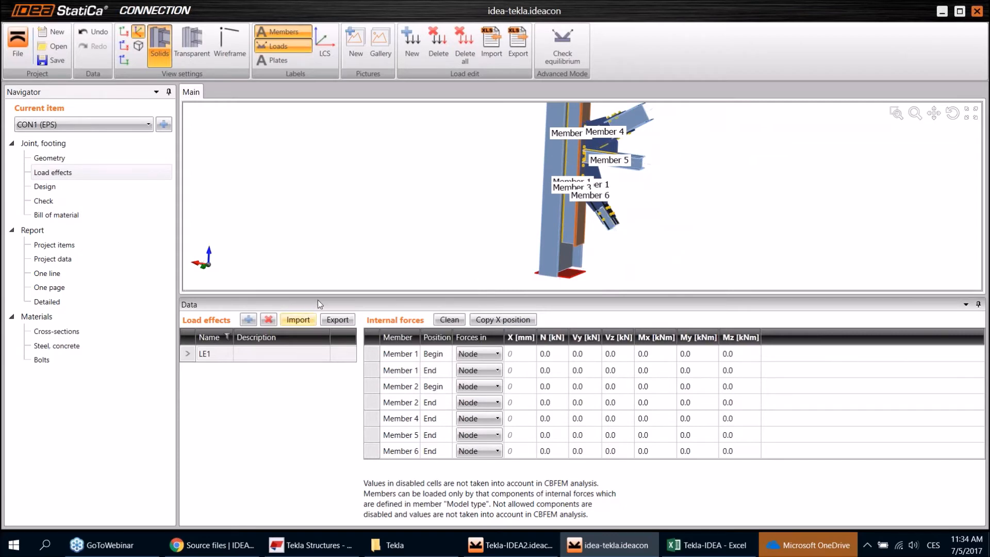
drag(403, 236, 672, 263)
key(ctrl+v)
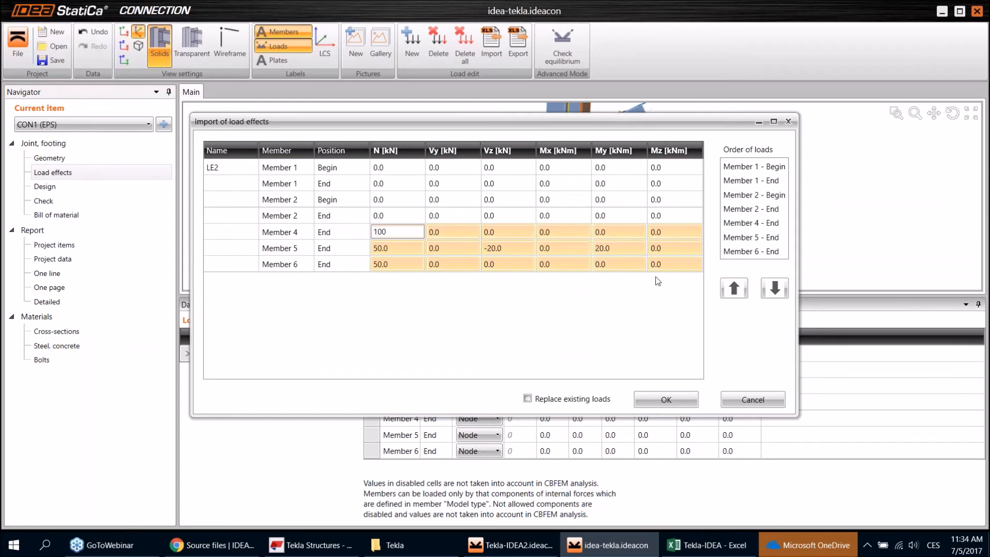
click(672, 402)
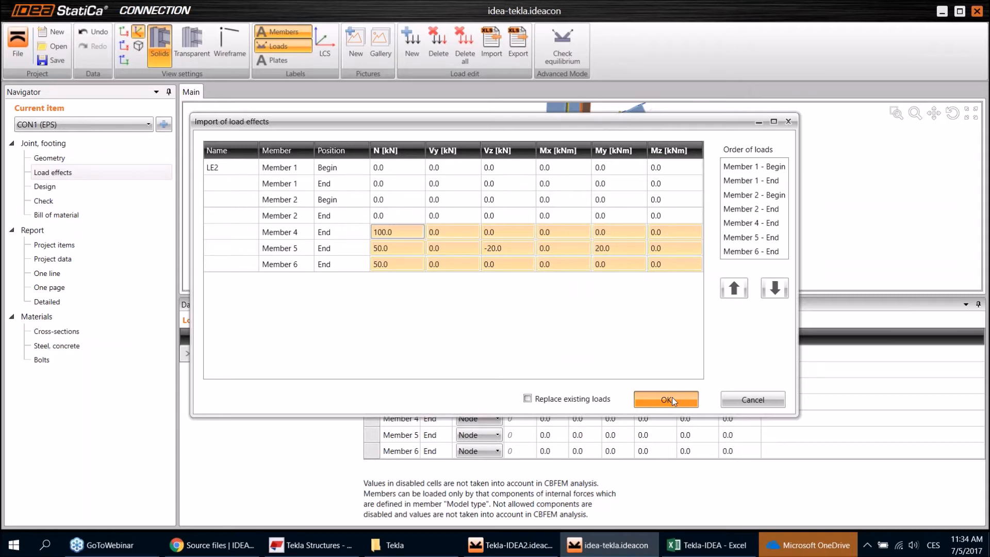
click(673, 398)
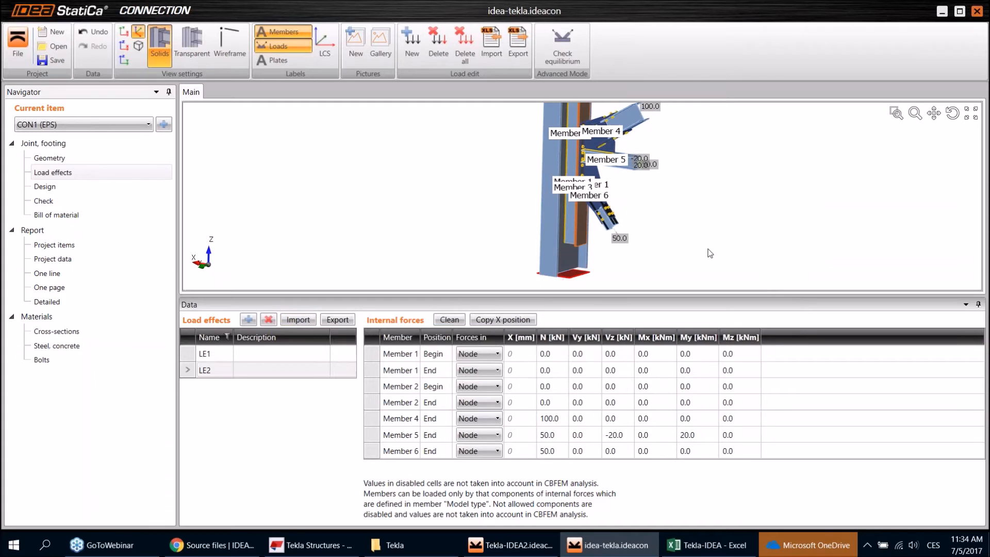
Step: Switch to the Tekla-IDEA workbook in Excel, review the force rows of beams A, B and C, and clear the copy marking
scroll(667, 188, down, 3)
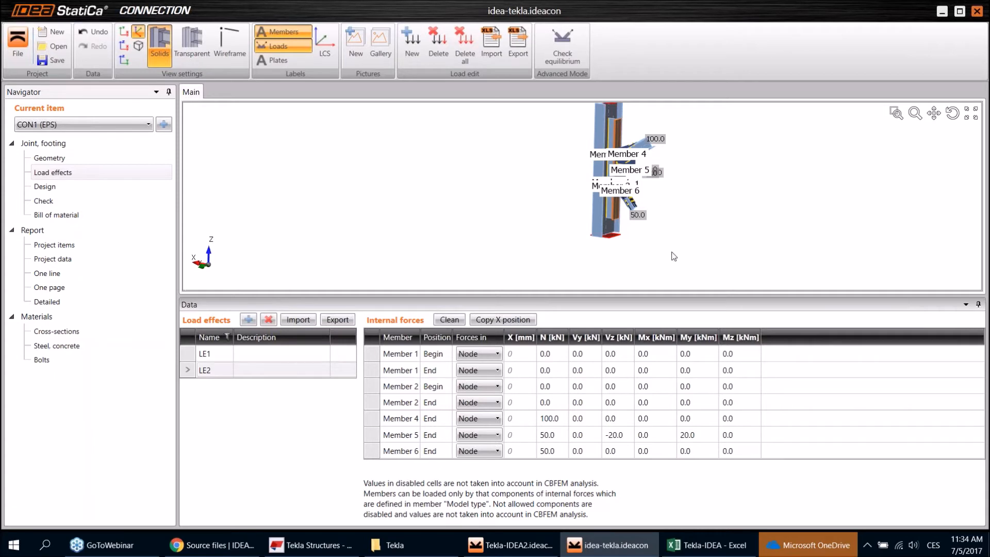
scroll(673, 244, up, 2)
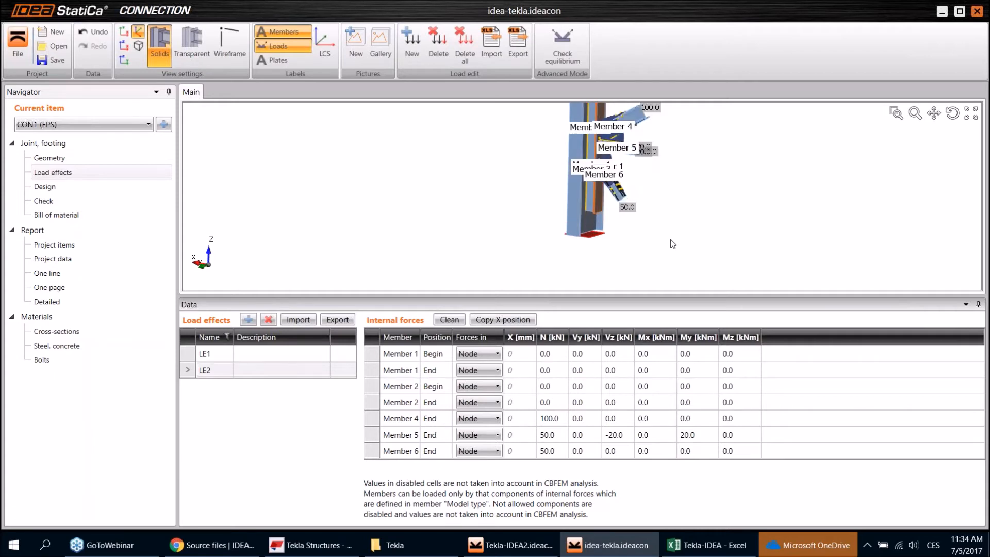
click(708, 545)
click(193, 231)
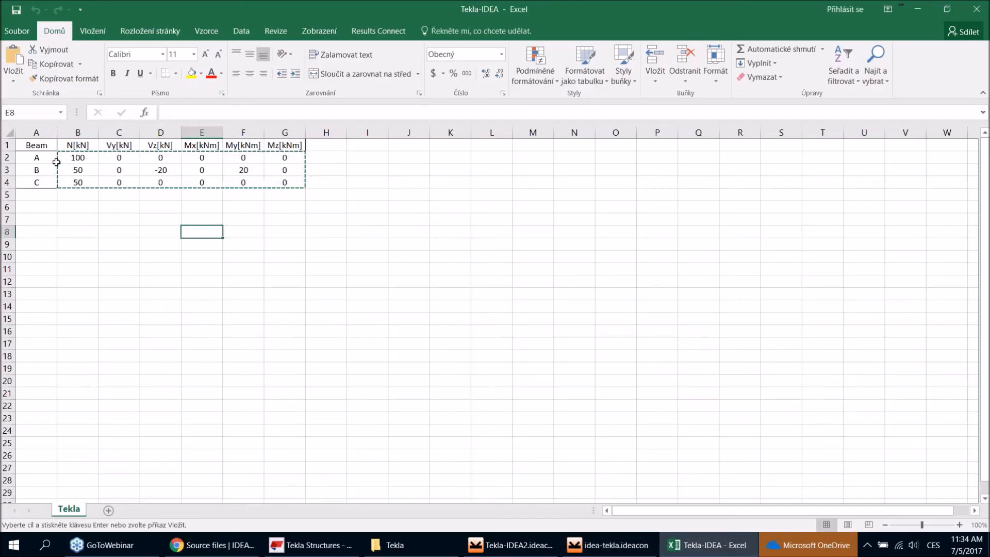
drag(41, 159, 250, 158)
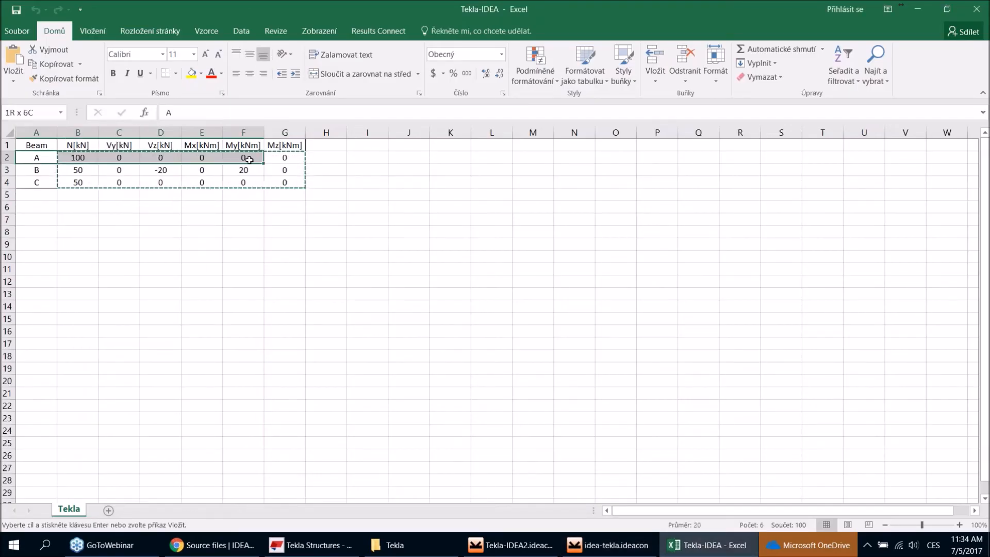
drag(36, 164, 73, 172)
key(Escape)
click(49, 181)
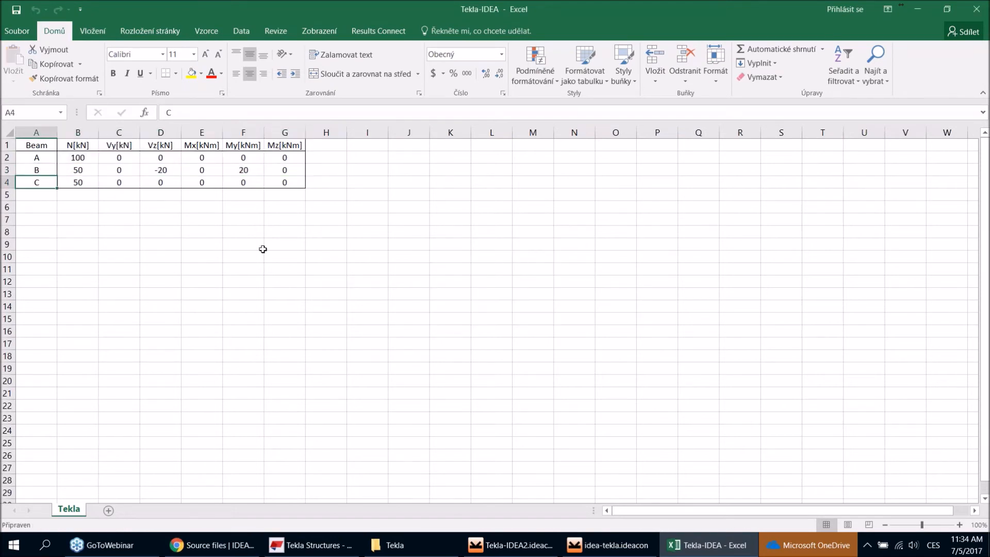
Step: Switch to the idea-tekla project in IDEA StatiCa and examine the LE2 axial force arrow on Member 4
click(619, 545)
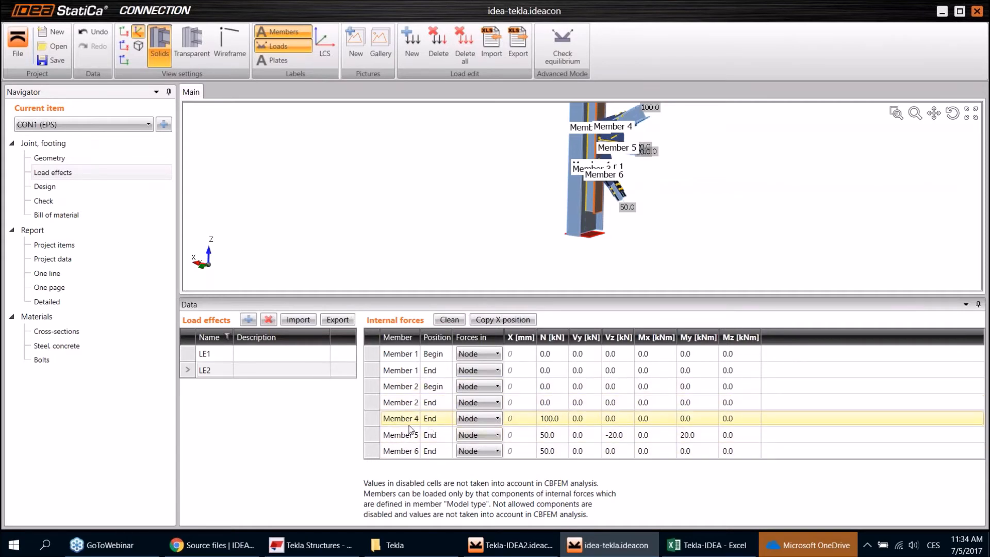
scroll(636, 146, up, 6)
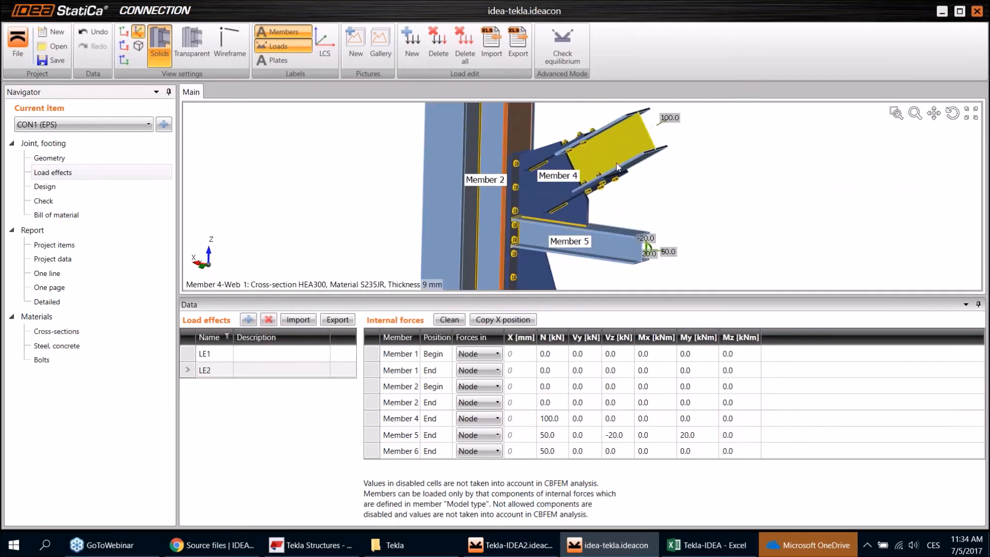
scroll(653, 154, up, 5)
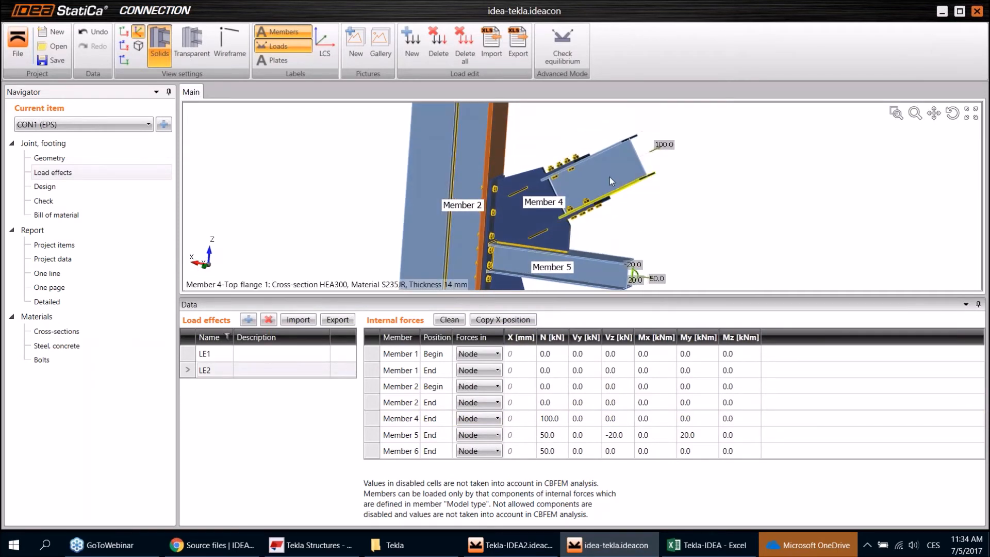
ctrl+middle_drag(505, 209, 505, 217)
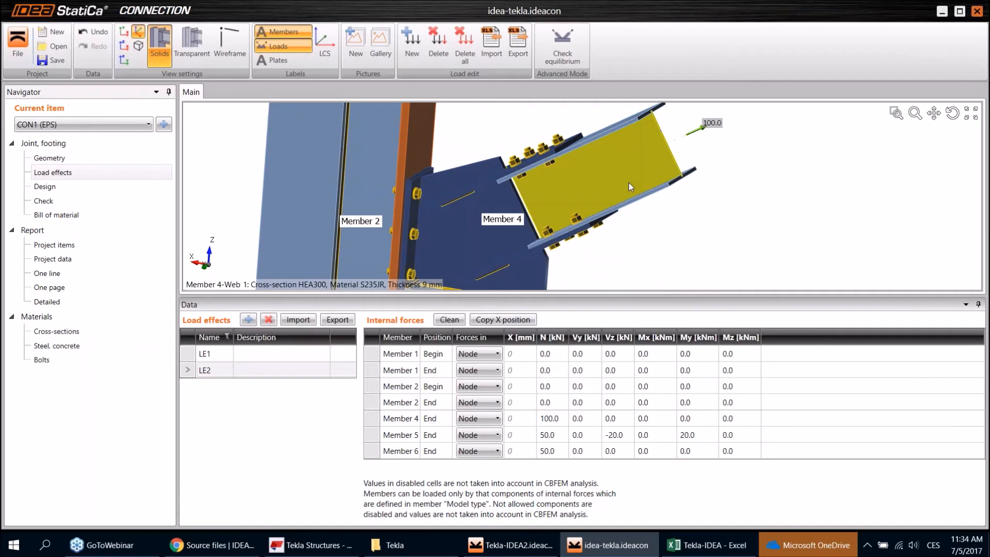
scroll(698, 137, up, 5)
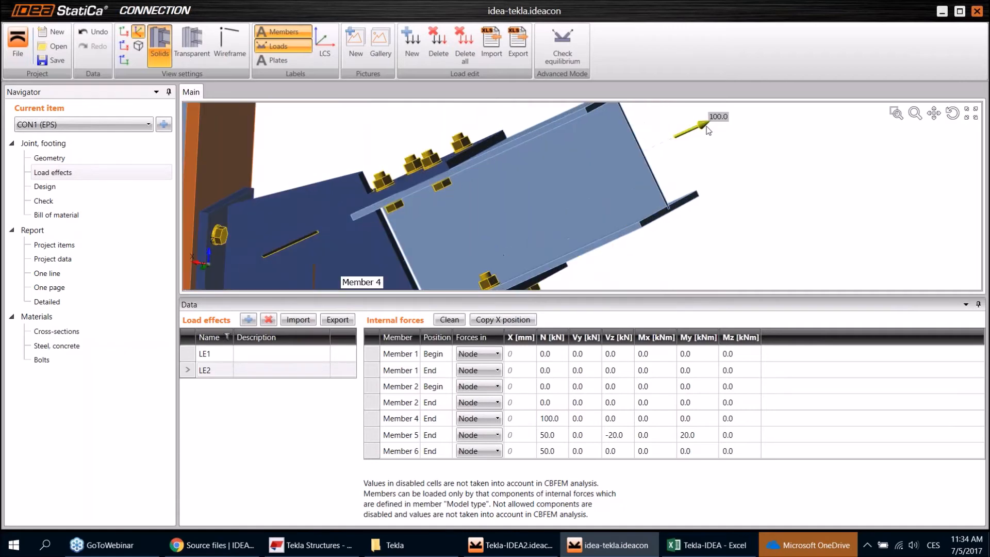
Step: Examine the LE2 load arrows on Members 5 and 6 in the 3D model of the joint
scroll(622, 175, down, 6)
scroll(622, 212, down, 2)
middle_drag(622, 215, 618, 131)
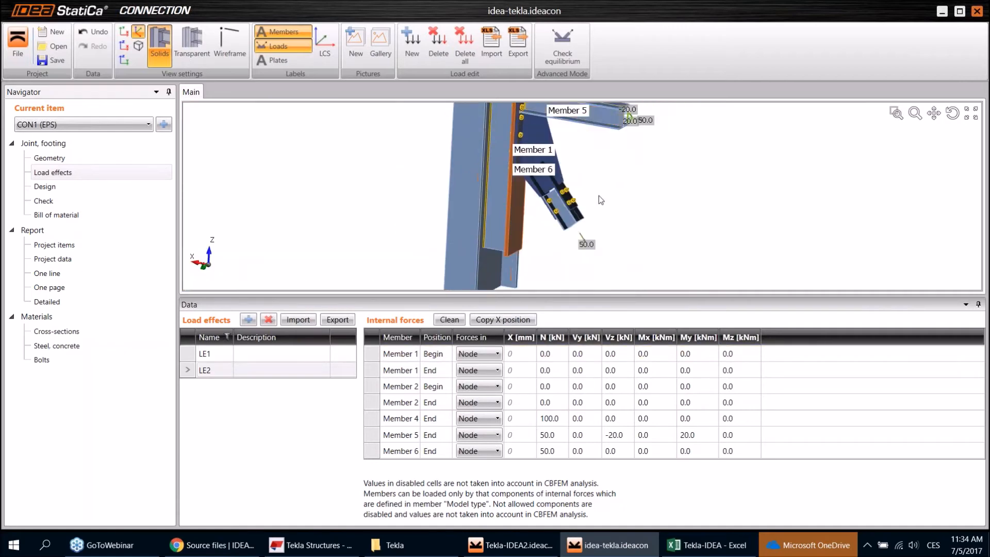
scroll(573, 172, up, 4)
scroll(580, 247, down, 2)
middle_drag(589, 257, 580, 241)
scroll(613, 163, down, 3)
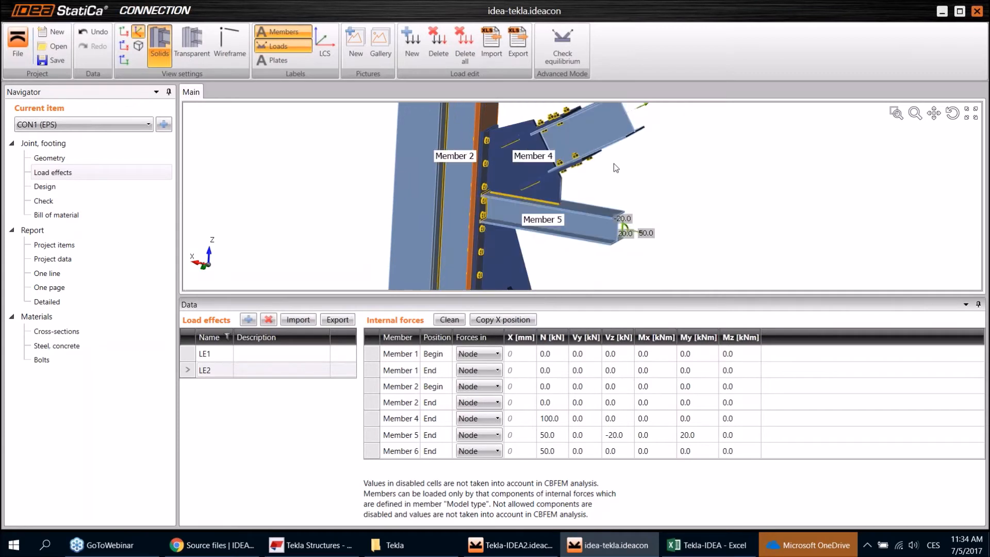
scroll(617, 191, down, 2)
scroll(627, 204, down, 3)
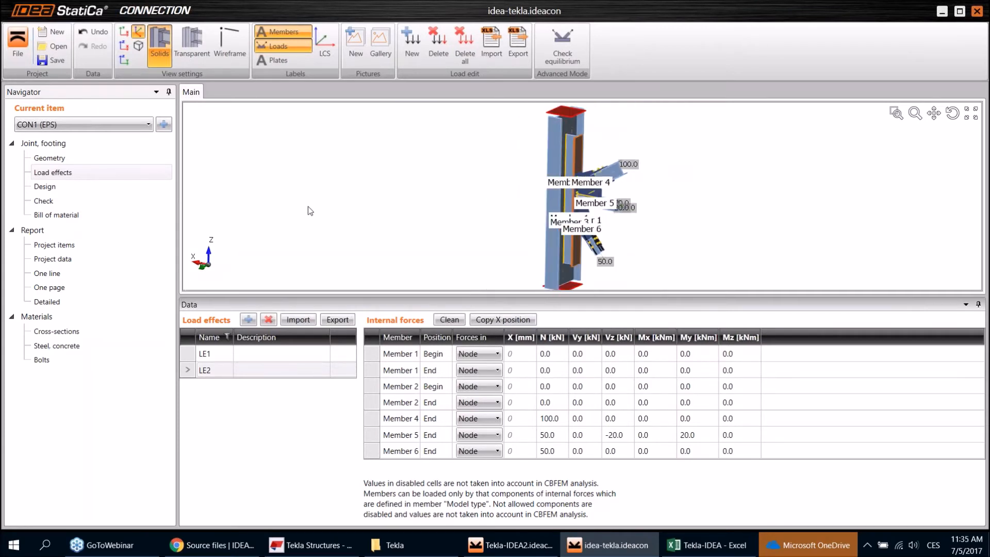
Step: Open the joint's design and examine the imported manufacturing operations and the bolted plate connection
click(88, 191)
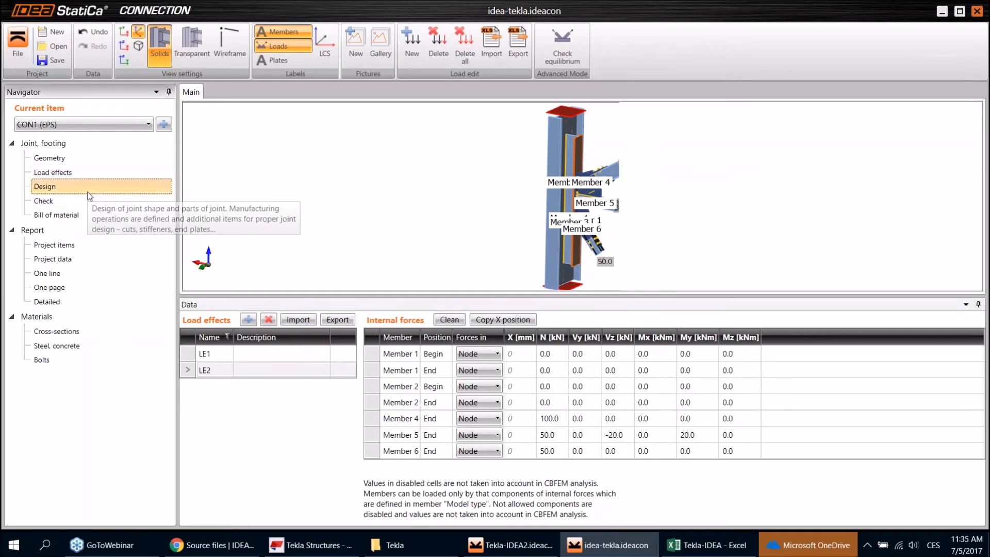
click(75, 174)
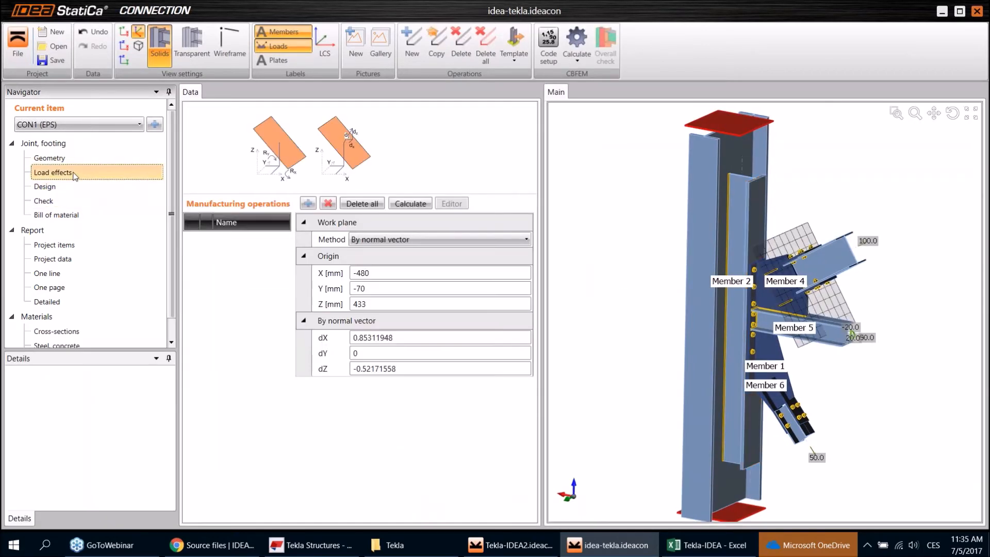
click(69, 187)
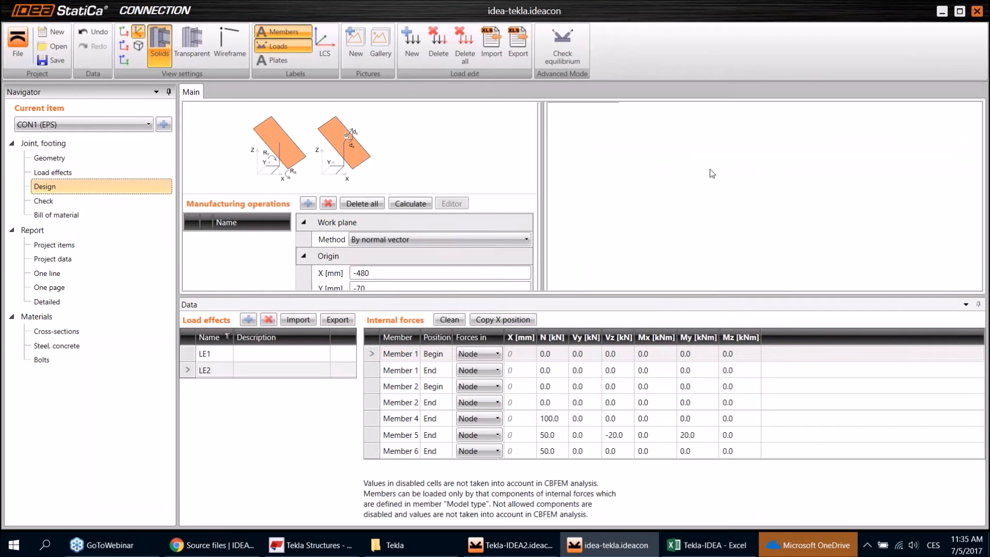
right_drag(722, 385, 735, 271)
scroll(742, 271, up, 6)
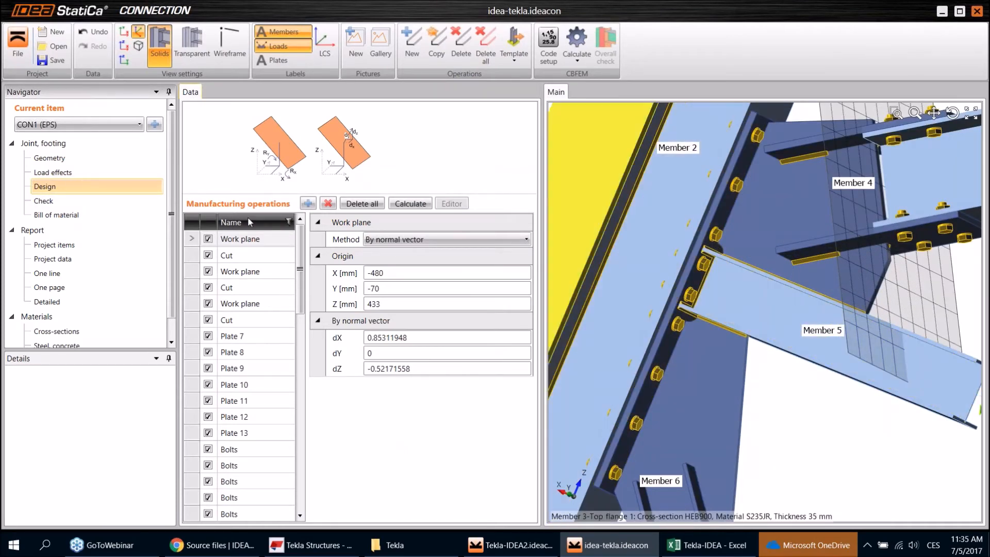
Step: Open the joint's check and run the CBFEM calculation for CON1
click(95, 201)
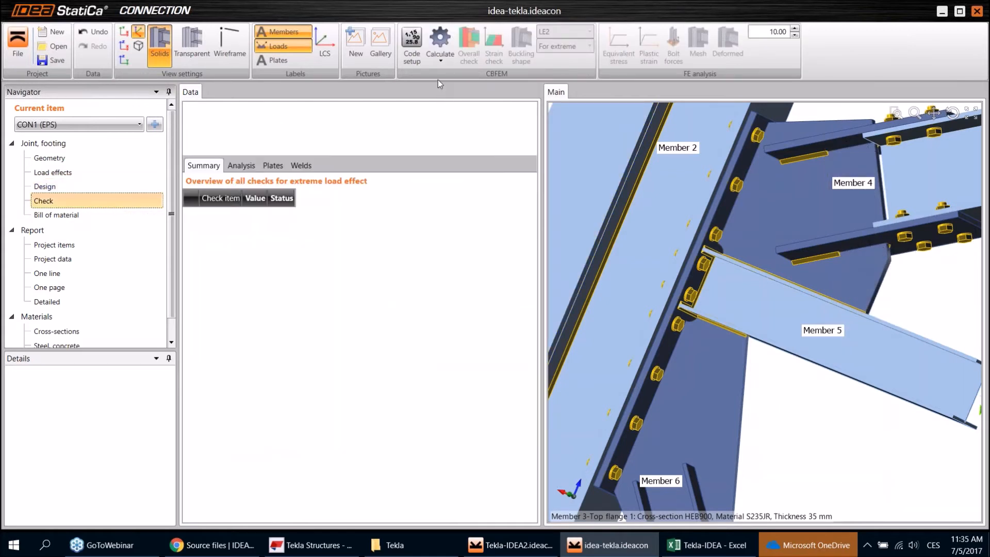
click(440, 41)
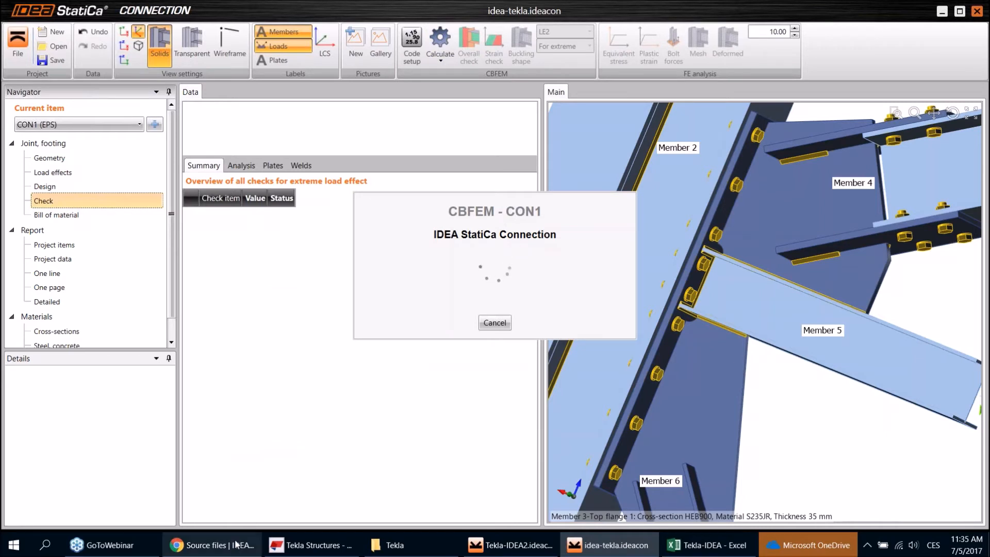
Step: Switch to the IDEA StatiCa resource center in Chrome and review the step-by-step tutorial for Tekla link - truss joint
mouse_move(226, 550)
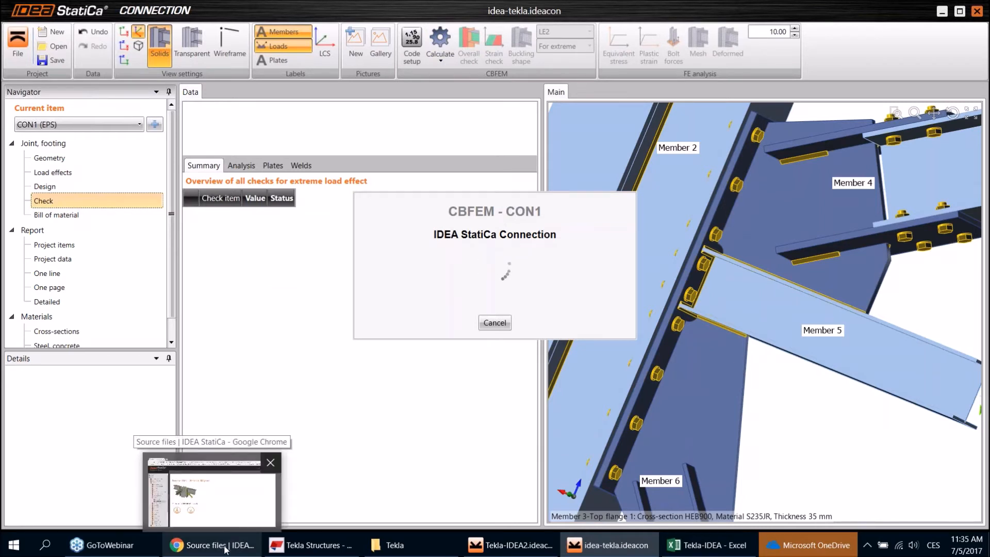
click(225, 550)
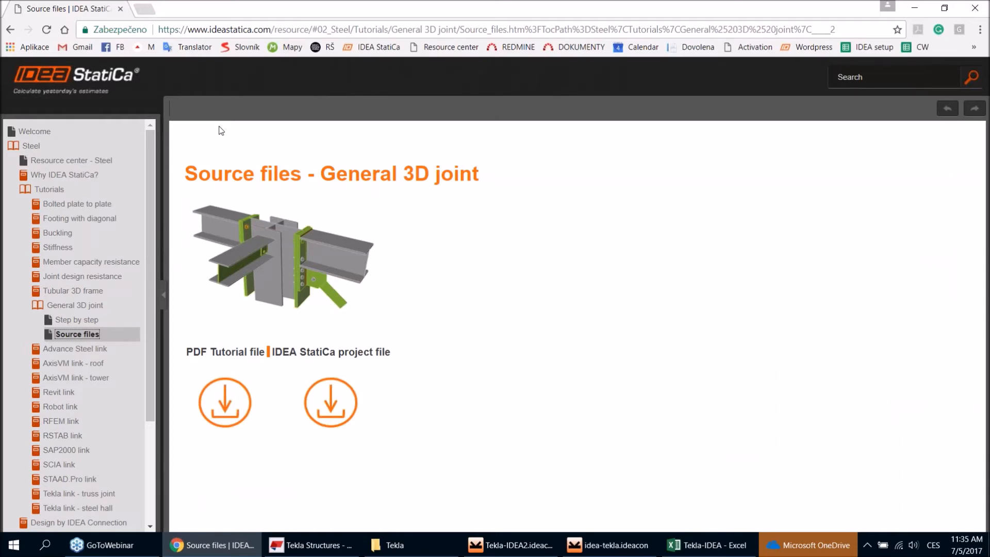
drag(153, 200, 153, 241)
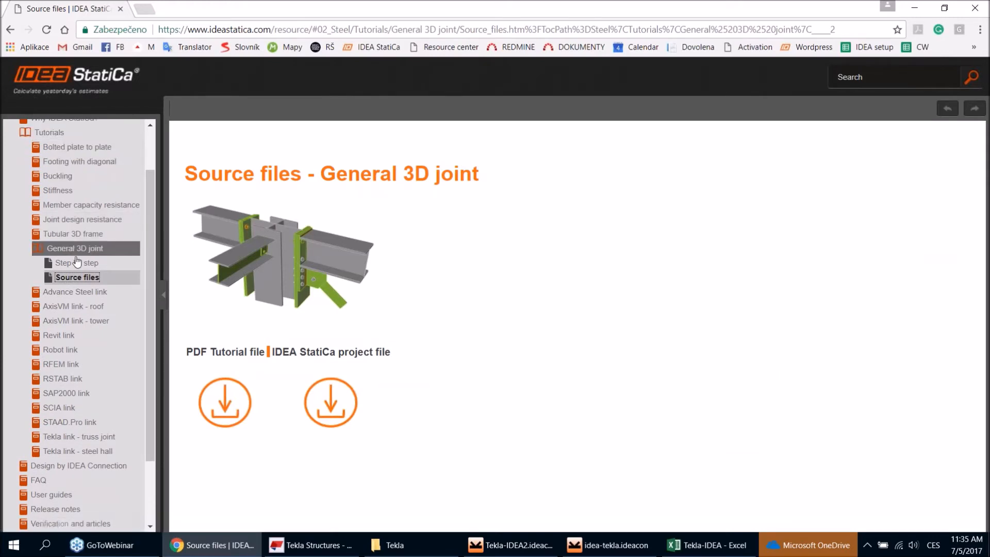
click(75, 438)
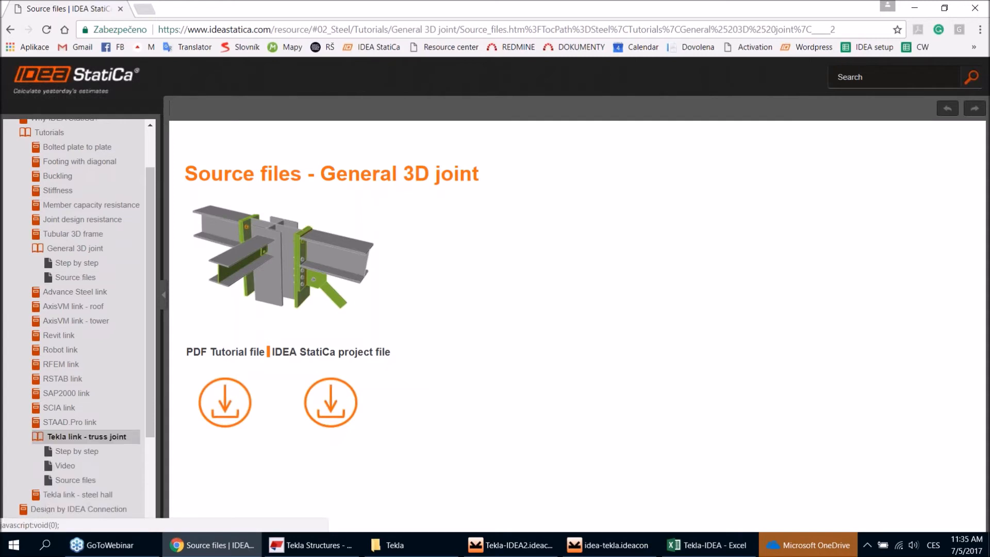
drag(153, 407, 153, 430)
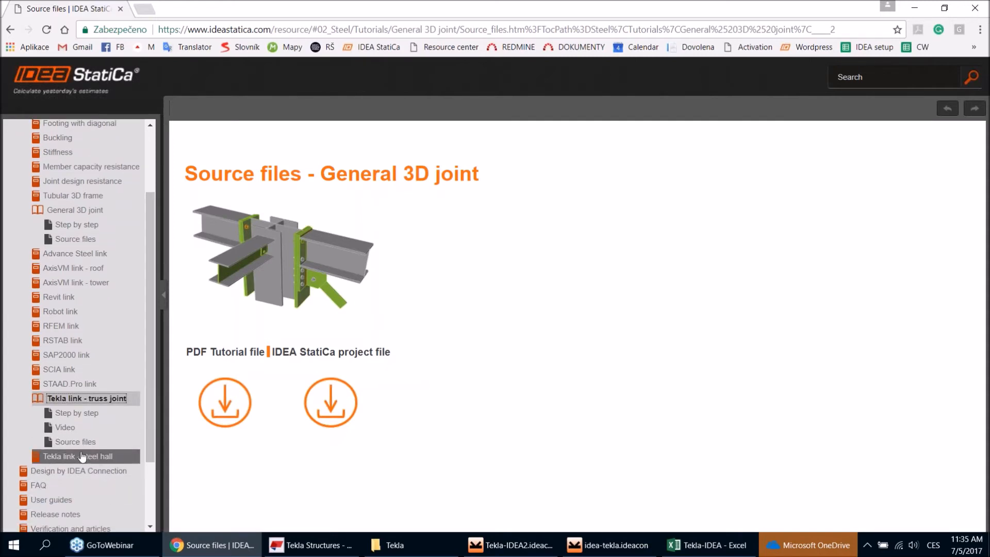
click(77, 413)
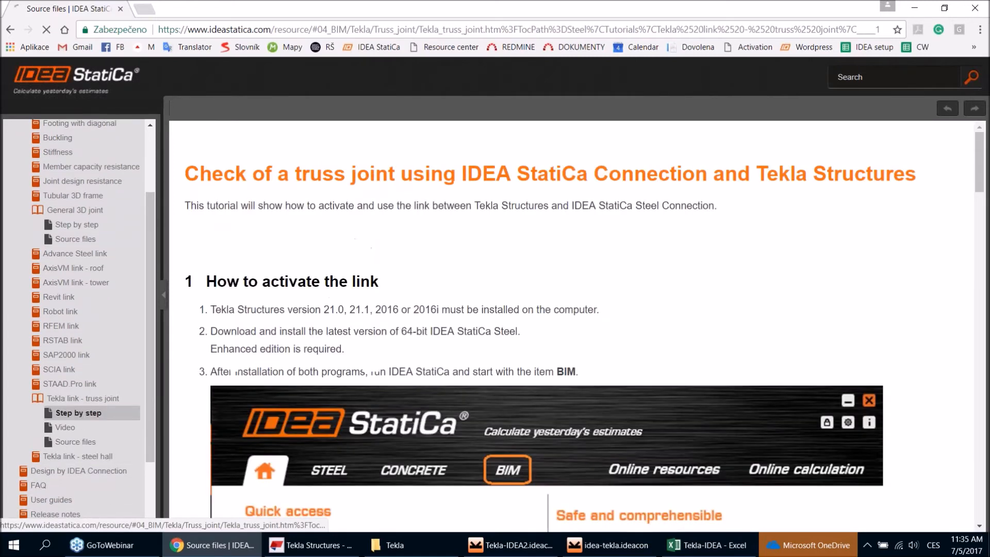
scroll(407, 277, down, 4)
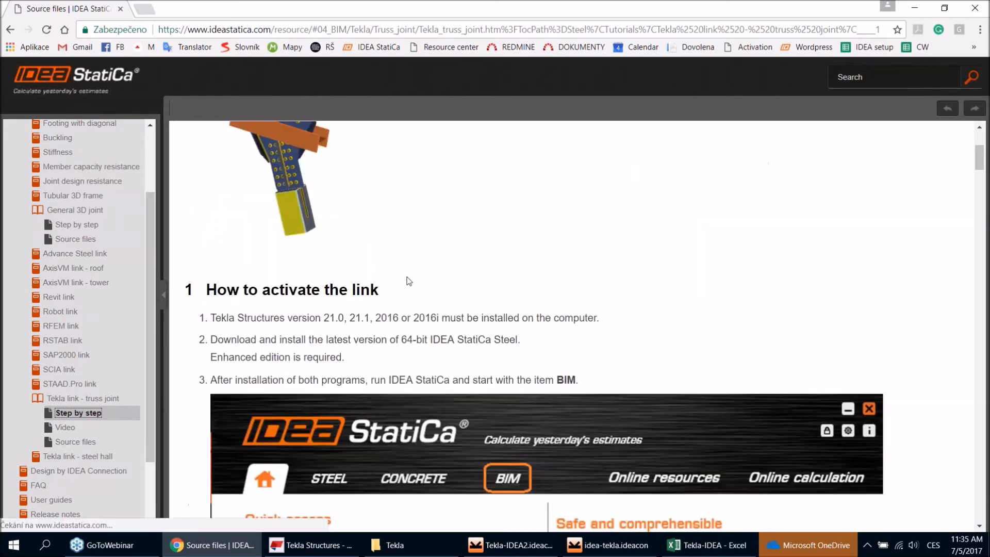
scroll(402, 279, up, 4)
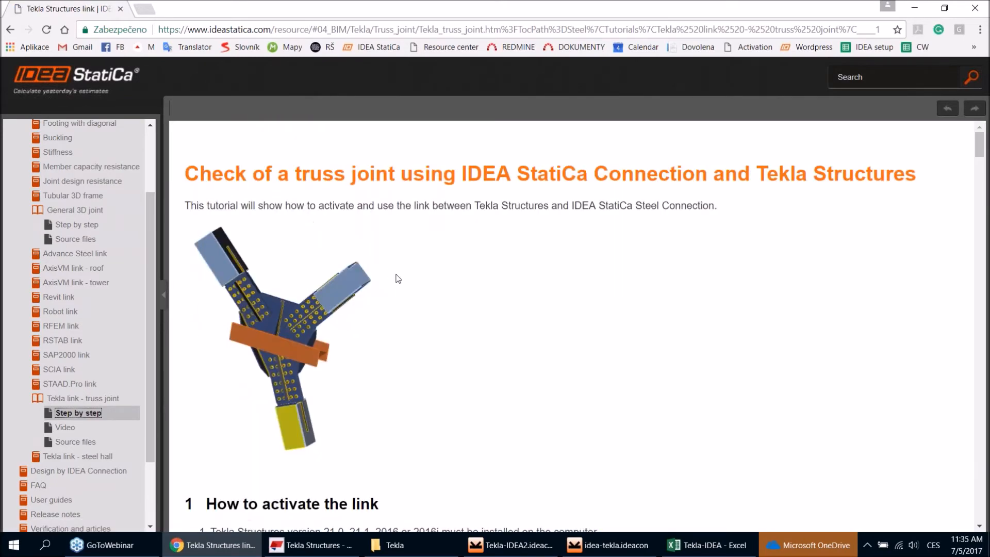
scroll(398, 278, down, 9)
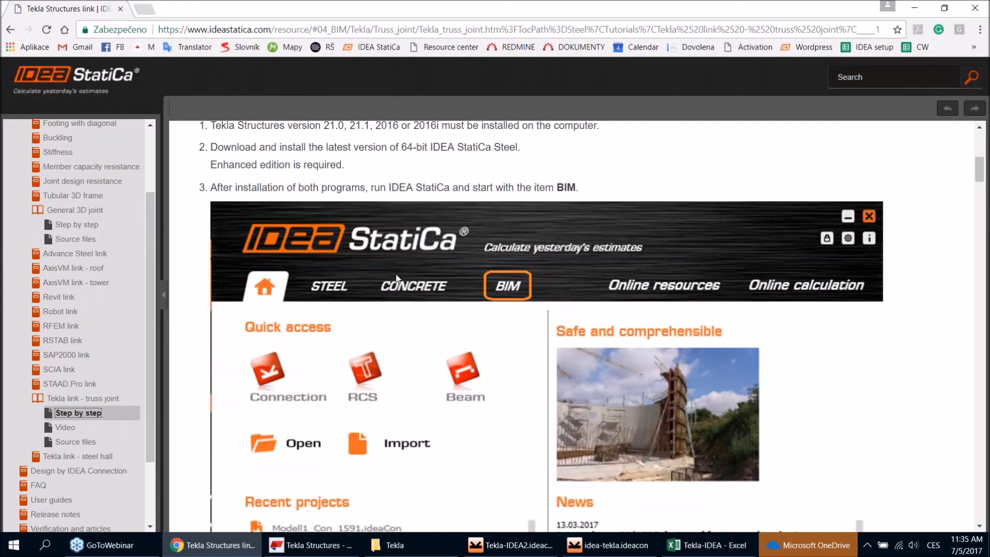
scroll(398, 278, down, 3)
Step: Review the Tekla link - steel hall tutorial's step-by-step page and its source files
click(83, 456)
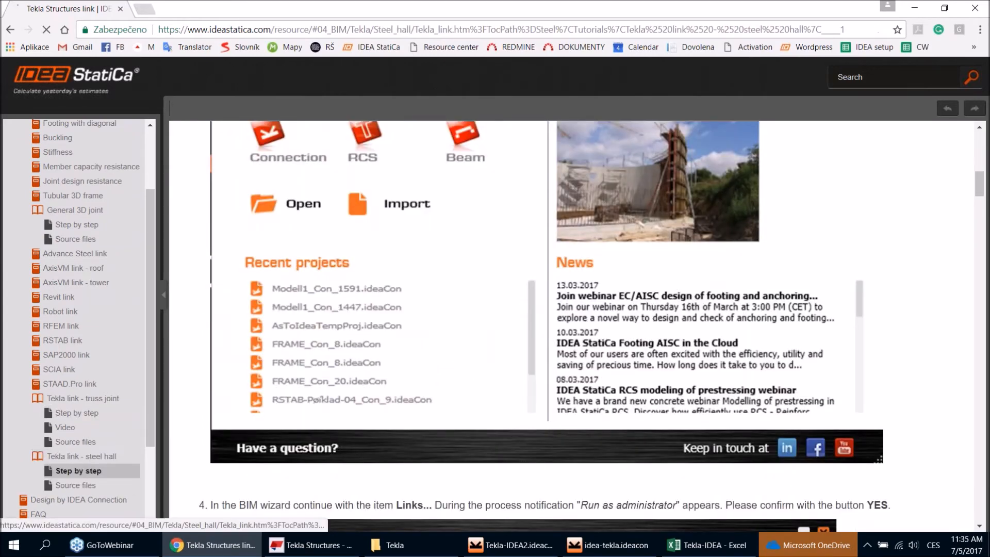
scroll(356, 284, down, 2)
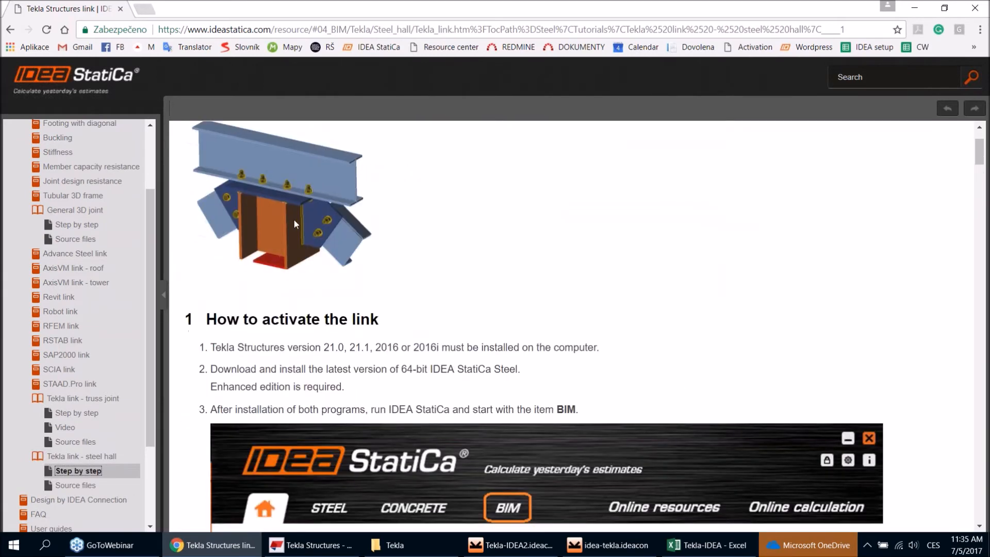
scroll(314, 221, down, 2)
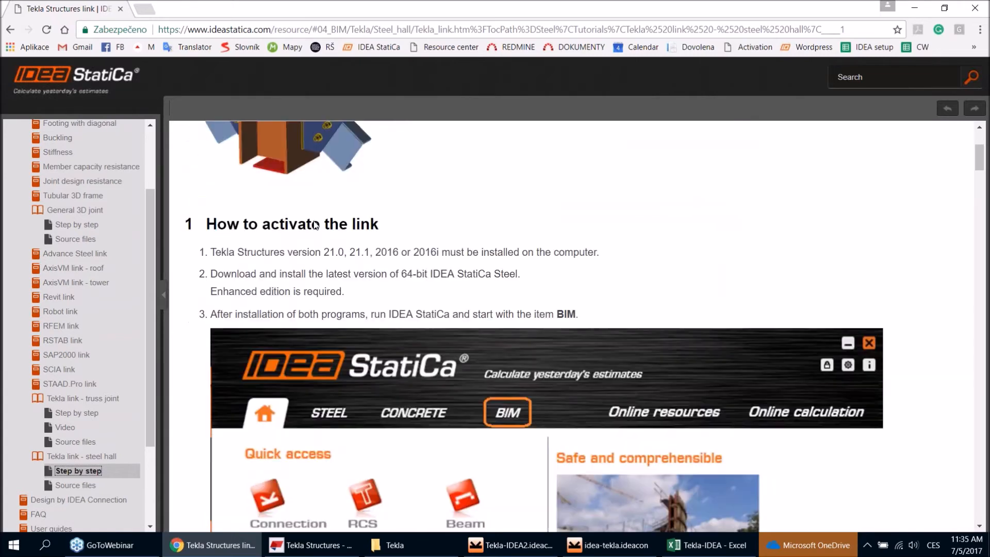
scroll(315, 225, down, 9)
click(77, 485)
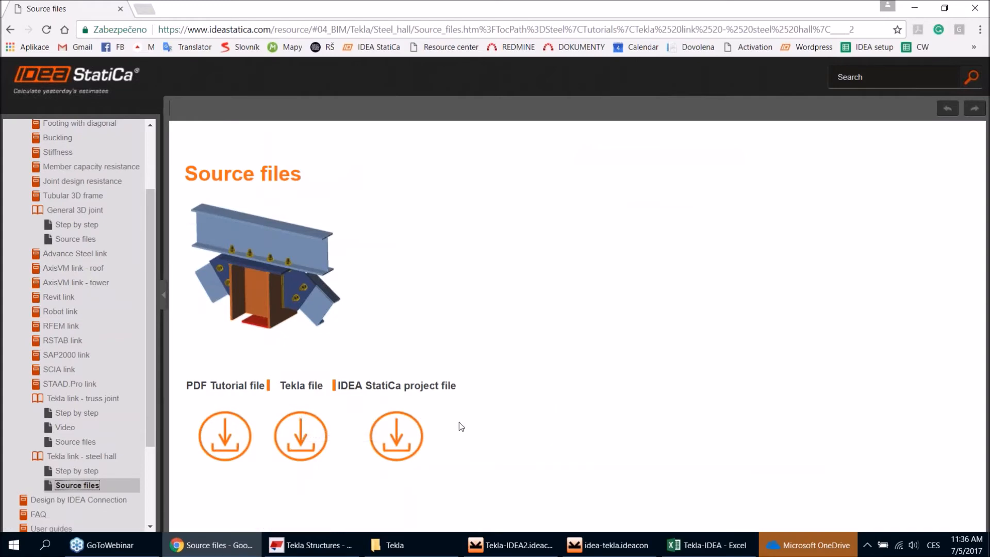
Step: Switch back to the idea-tekla project in IDEA StatiCa and examine the check summary and the overall check of the joint
click(595, 546)
scroll(663, 349, down, 5)
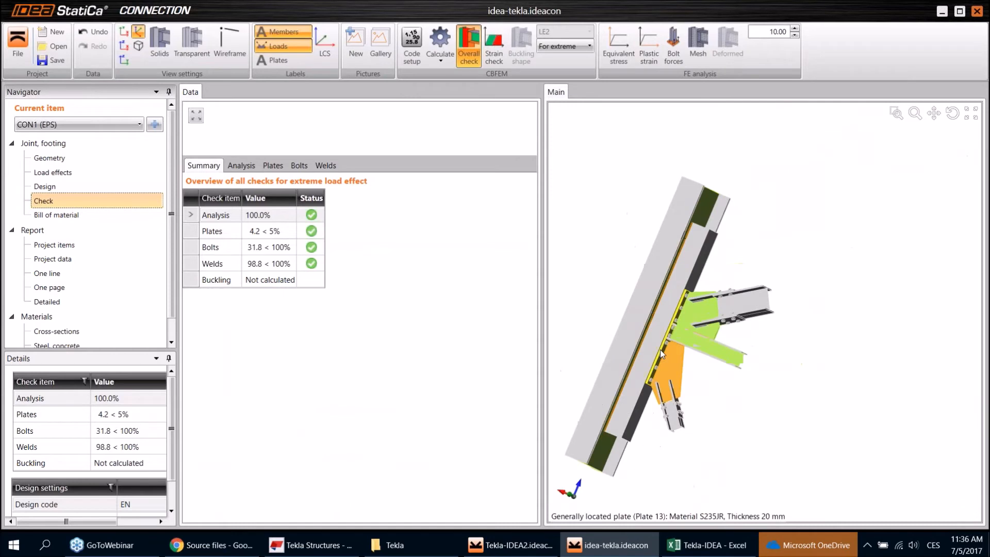
right_drag(590, 324, 645, 365)
mouse_move(791, 385)
right_down()
mouse_move(757, 381)
mouse_move(782, 389)
right_up()
right_drag(654, 365, 726, 328)
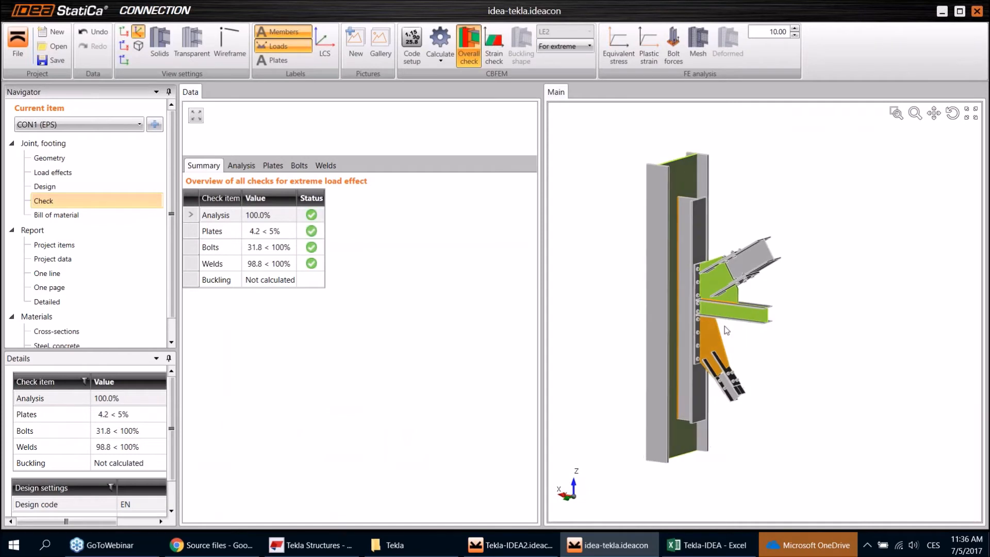
scroll(727, 330, up, 2)
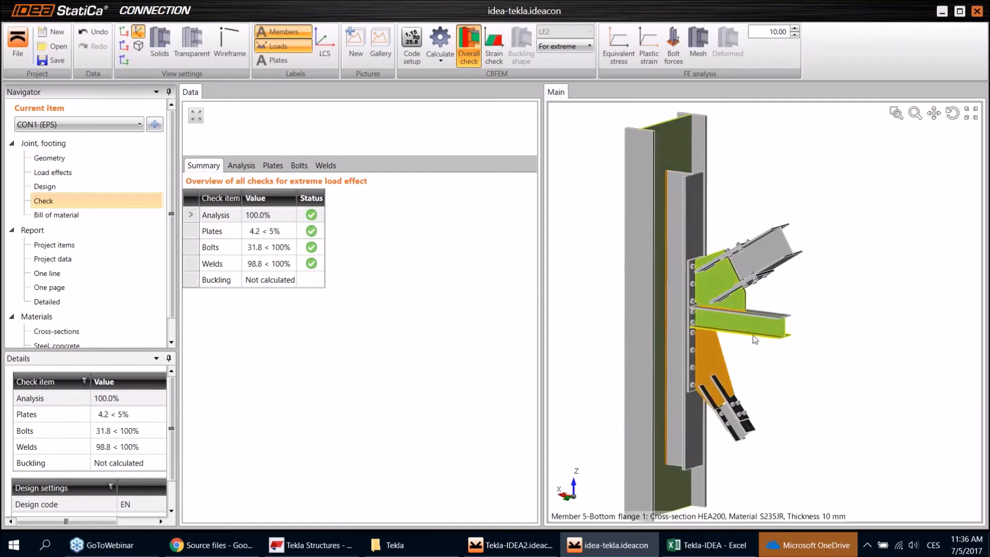
scroll(745, 360, up, 1)
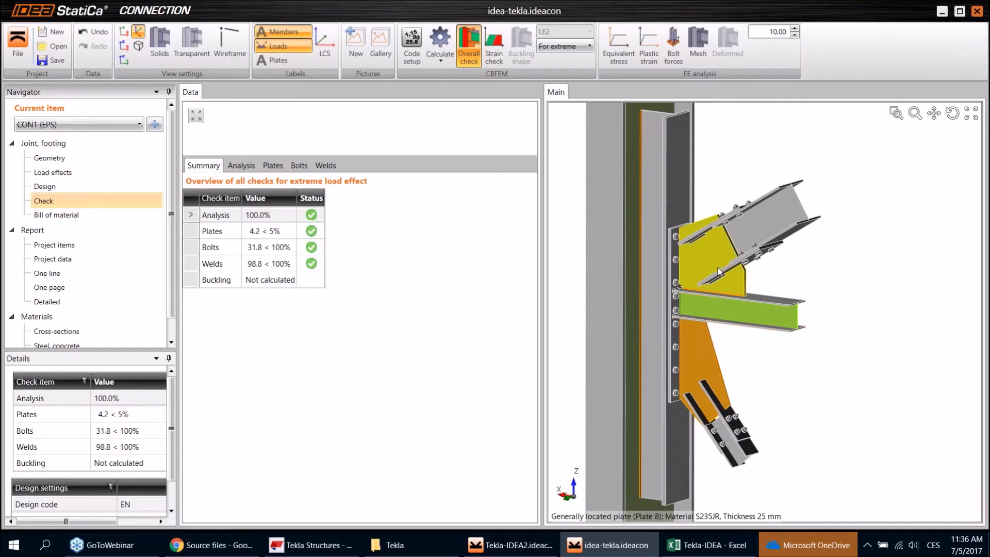
scroll(699, 358, down, 3)
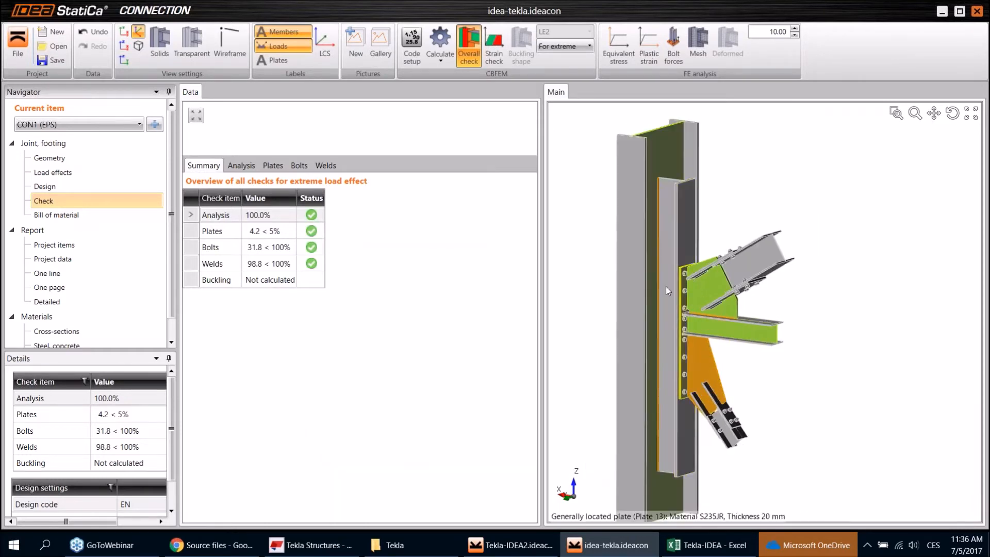
Step: Open the joint's design operations and look at the bolt assembly choices for the first Bolts operation without changing its type
click(85, 189)
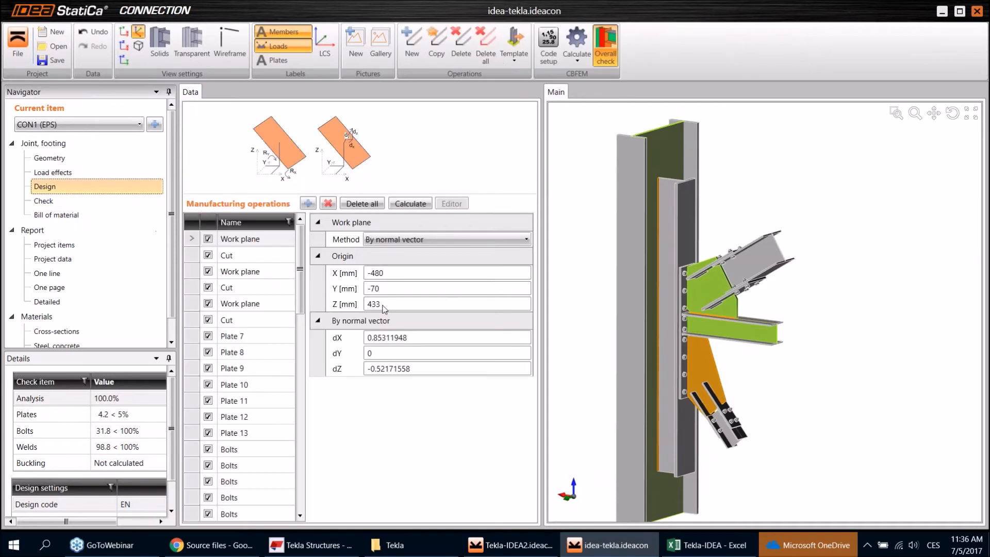
drag(300, 272, 306, 323)
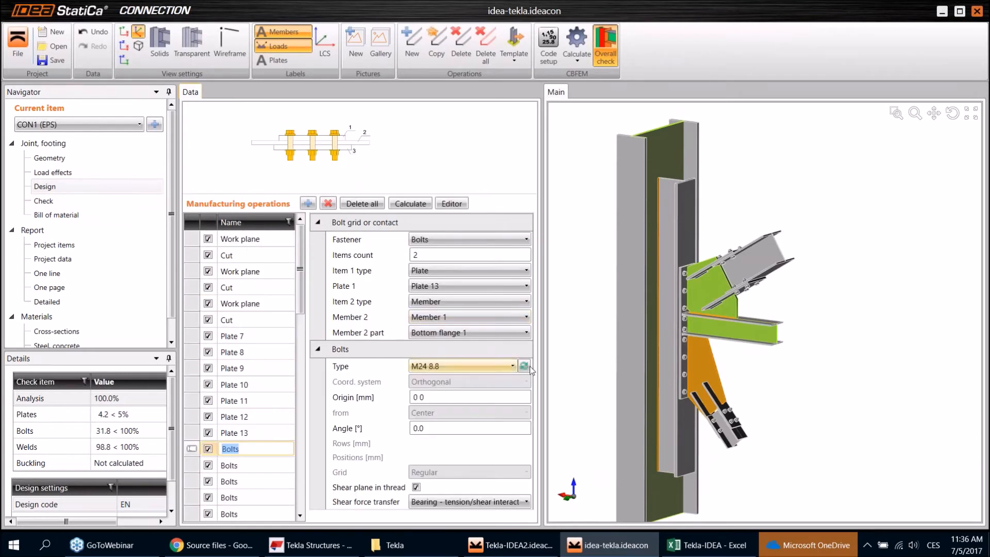
click(516, 364)
click(517, 363)
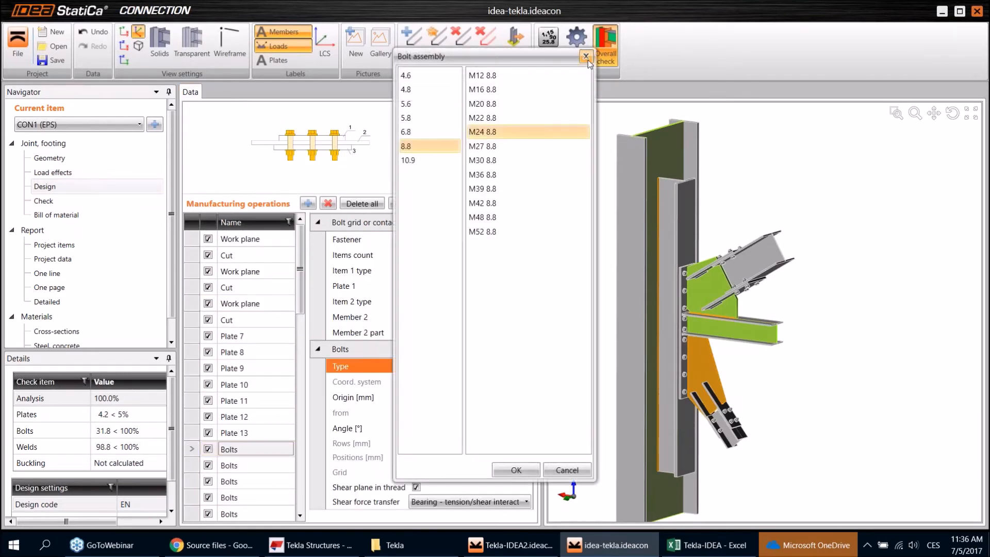
click(587, 56)
Step: Return to the joint's check and inspect the 3D model of the joint from several angles
click(62, 201)
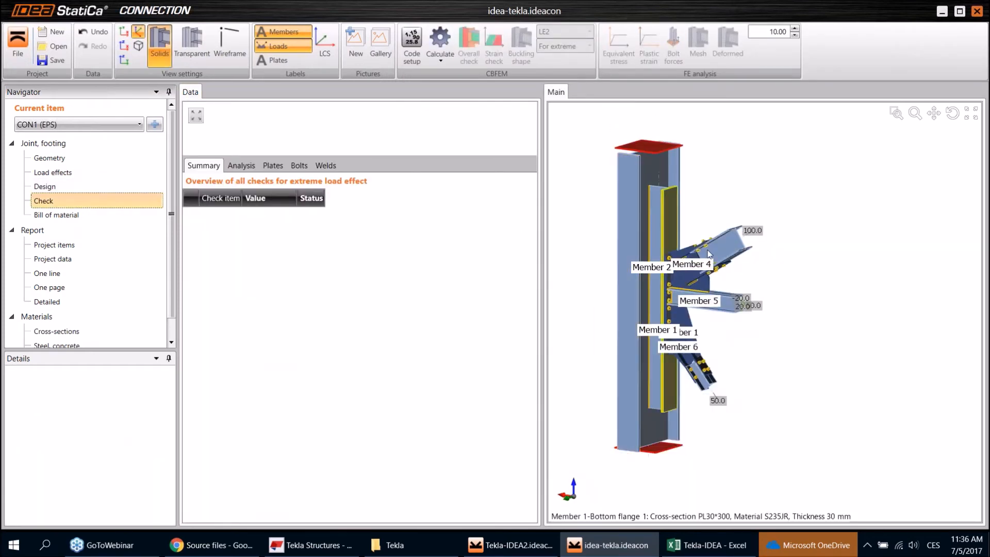
mouse_move(632, 297)
ctrl+middle_down()
mouse_move(614, 325)
mouse_move(639, 309)
ctrl+middle_up()
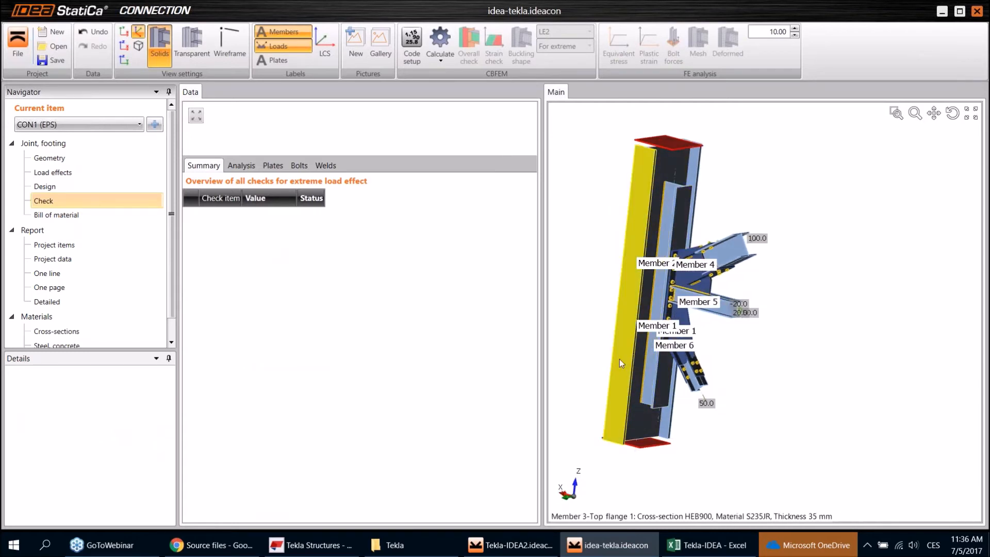
ctrl+middle_drag(571, 364, 611, 353)
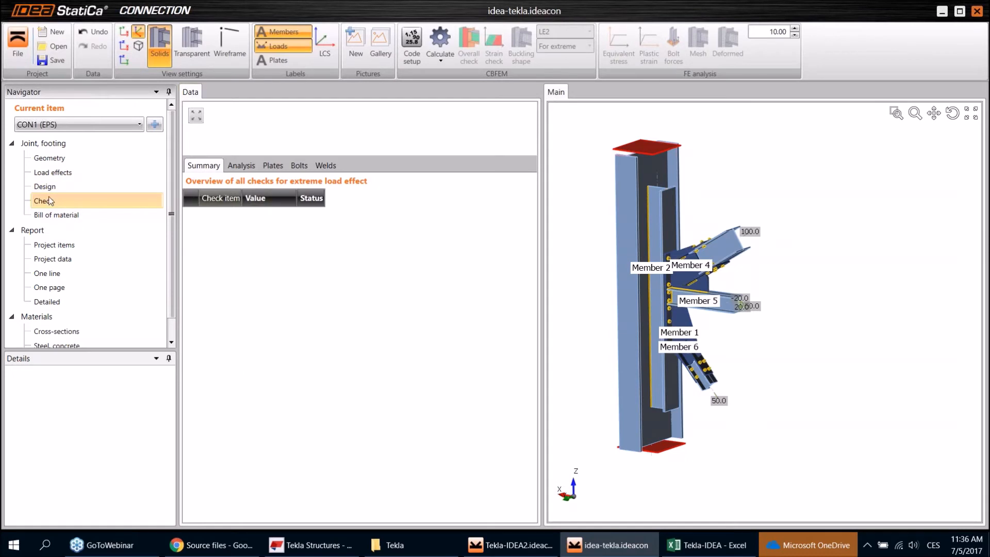
ctrl+middle_drag(644, 269, 615, 354)
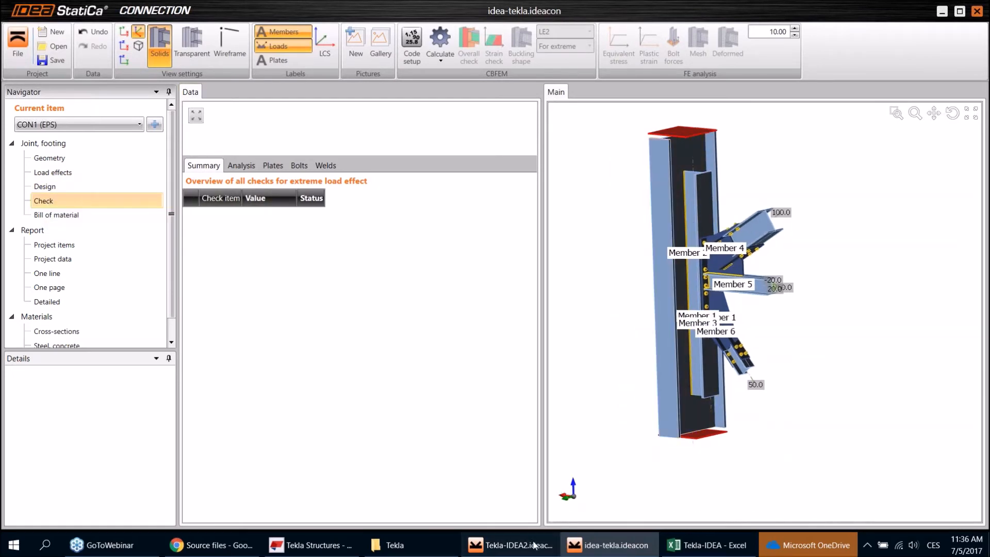
Step: Switch to the Tekla-IDEA2 project and open the one-line report for CON1
click(511, 545)
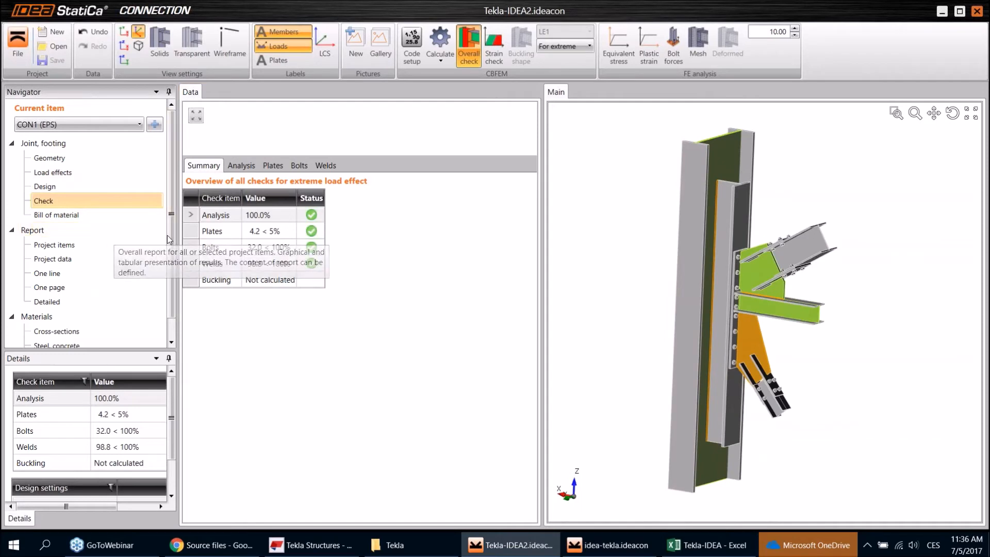
drag(172, 242, 177, 276)
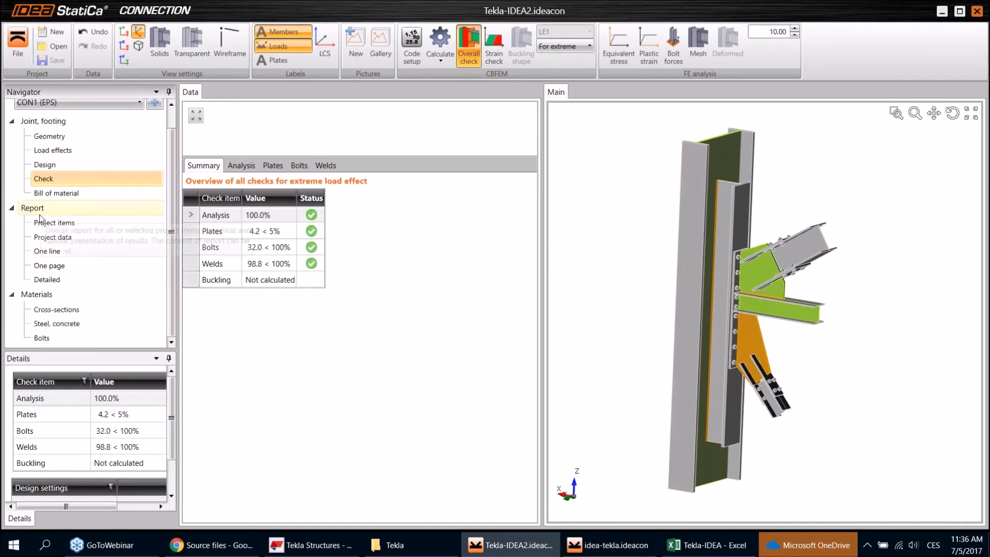
click(60, 252)
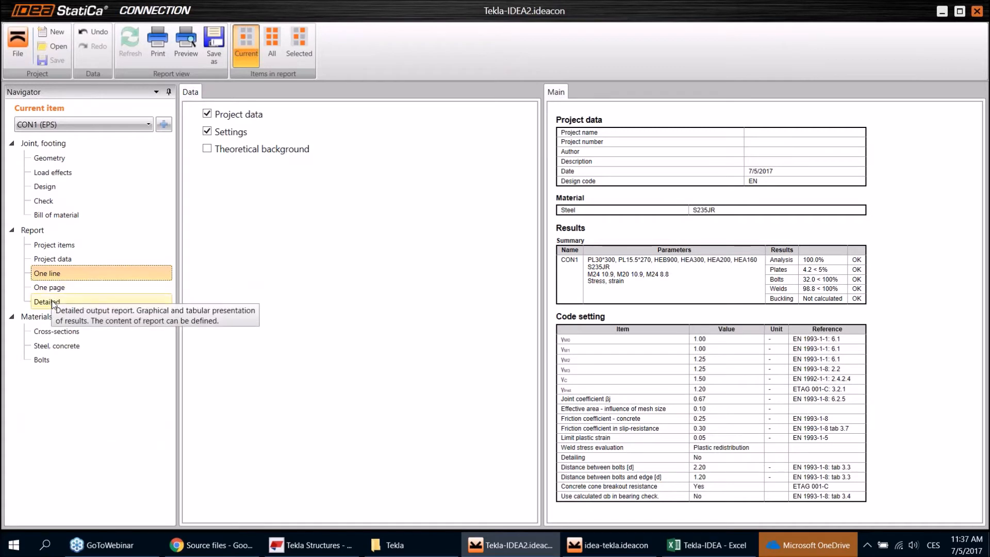
Step: Open the detailed report for CON1 and review its geometry, load effects, check summary and plate results
click(66, 305)
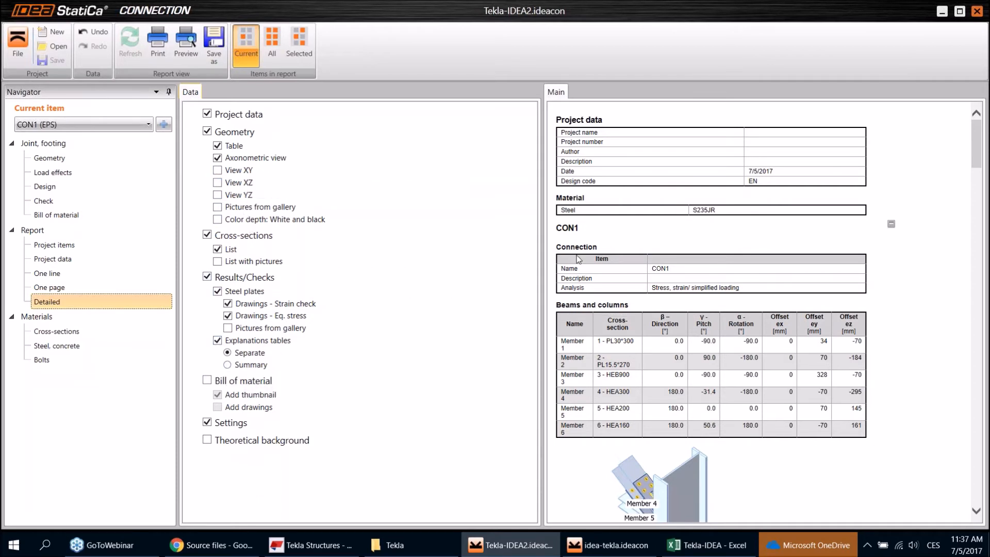
scroll(578, 260, down, 3)
drag(978, 148, 982, 182)
scroll(784, 283, down, 5)
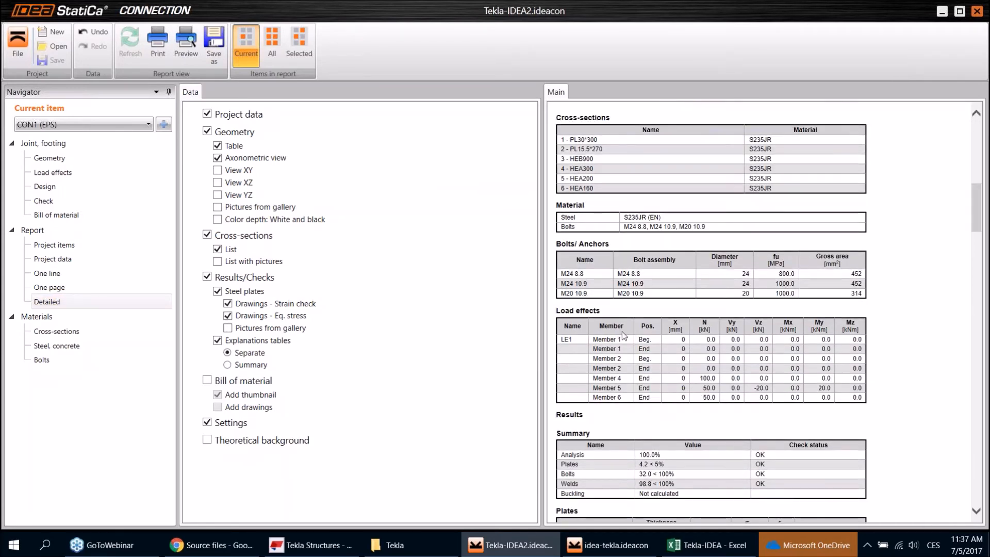
scroll(622, 332, down, 3)
scroll(592, 347, down, 4)
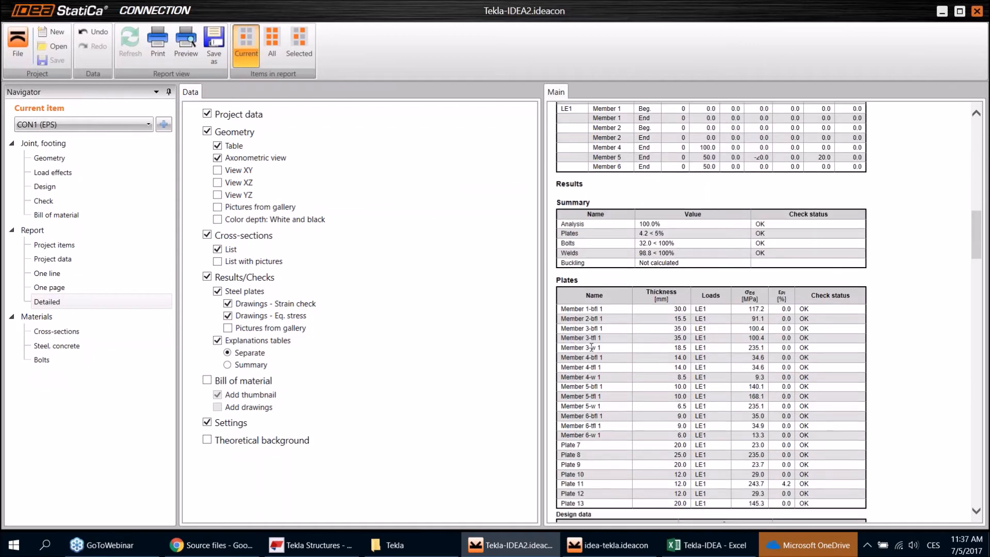
scroll(598, 345, down, 3)
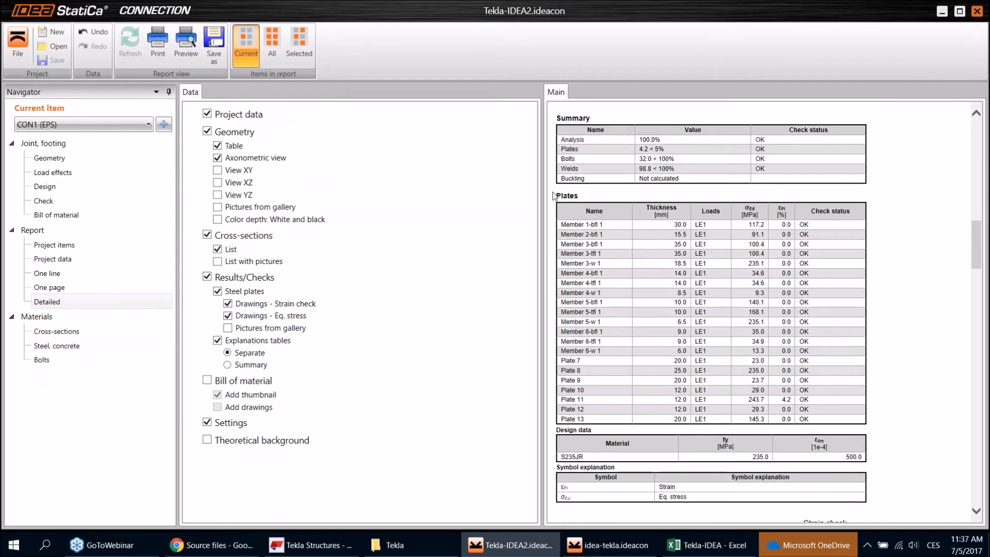
Step: Examine the detailed report's strain and stress drawings, bolt and weld check tables, and code settings
scroll(652, 327, down, 12)
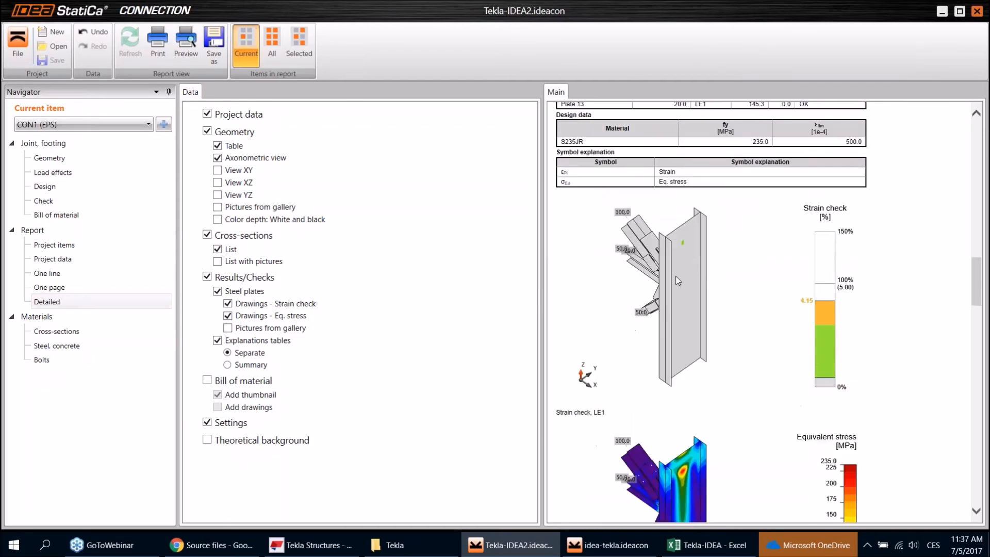
scroll(677, 280, down, 3)
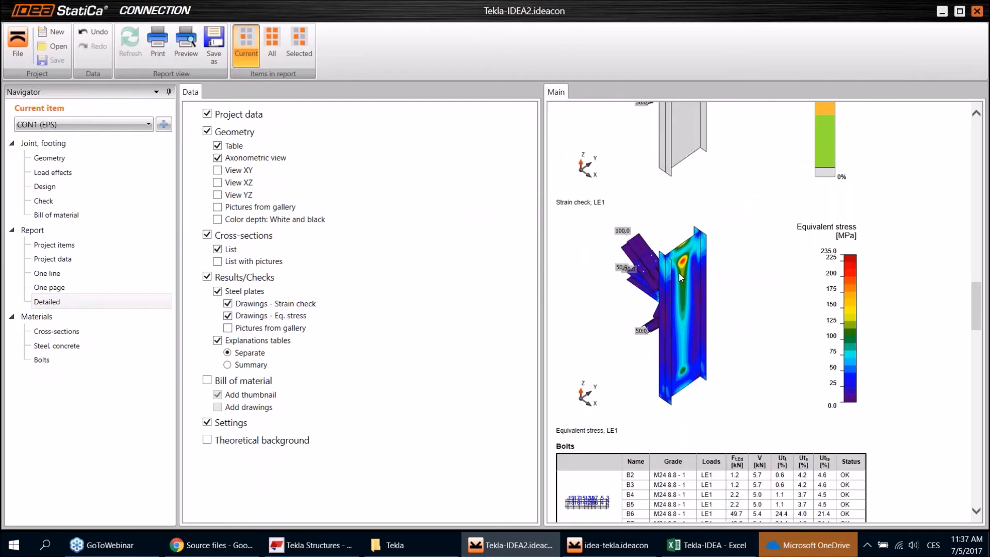
scroll(608, 243, down, 7)
scroll(608, 243, down, 7)
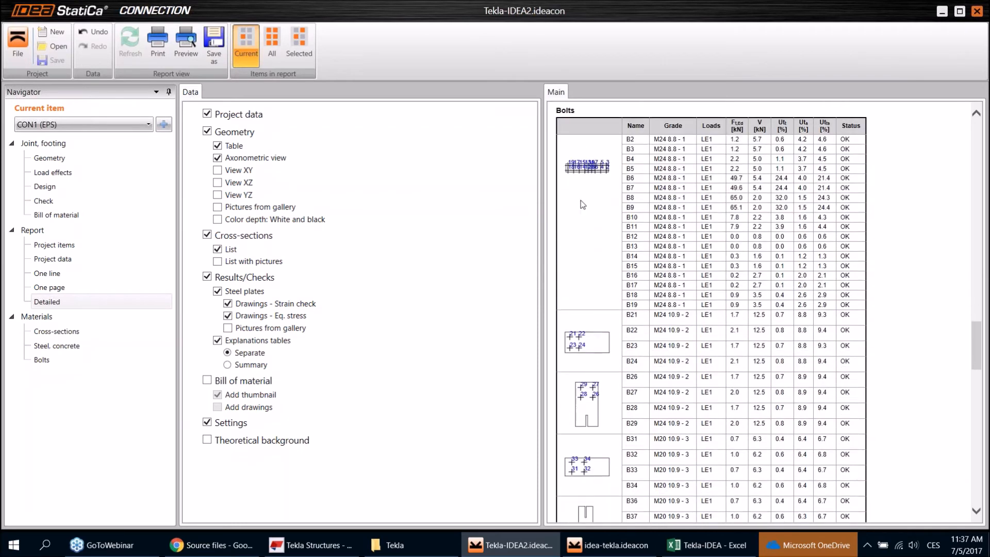
scroll(599, 303, down, 11)
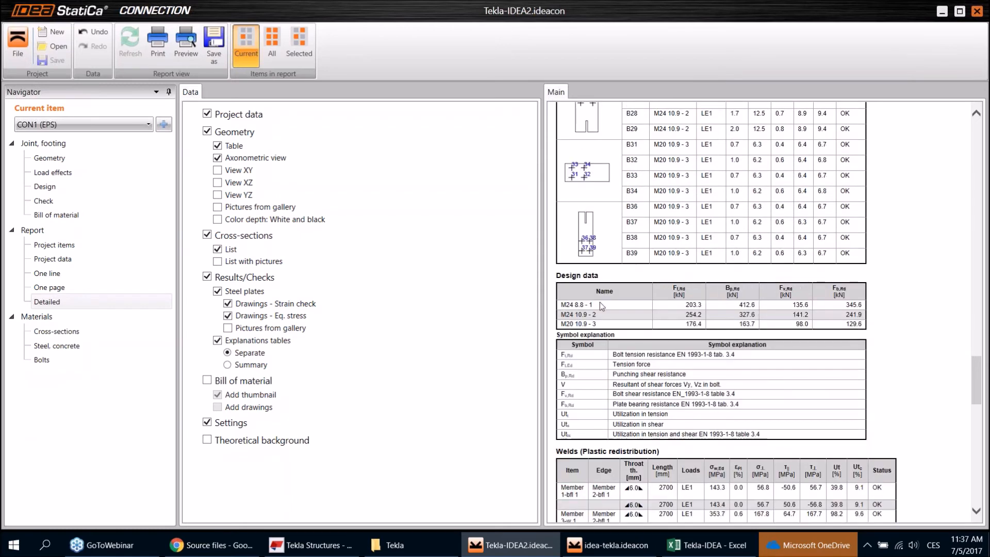
scroll(602, 306, down, 20)
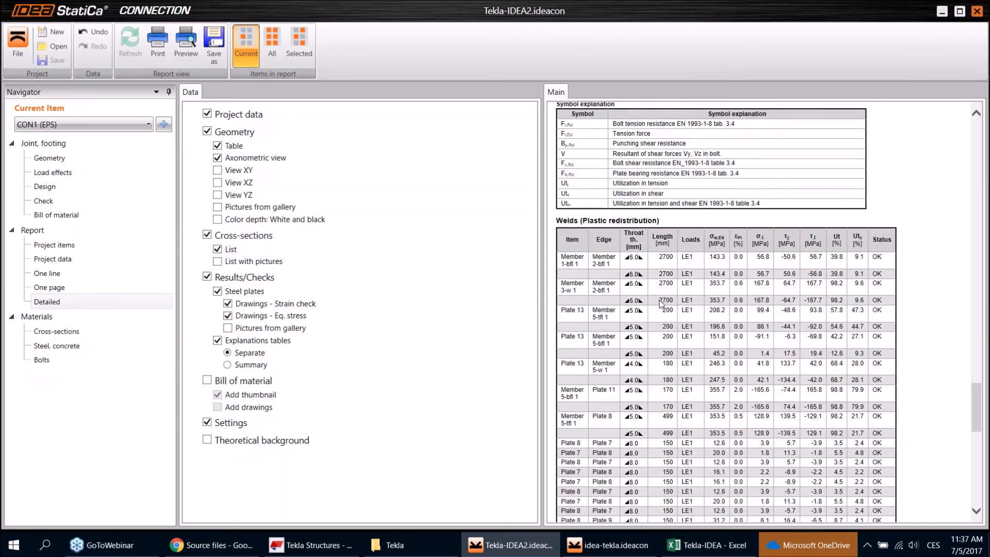
scroll(660, 299, down, 4)
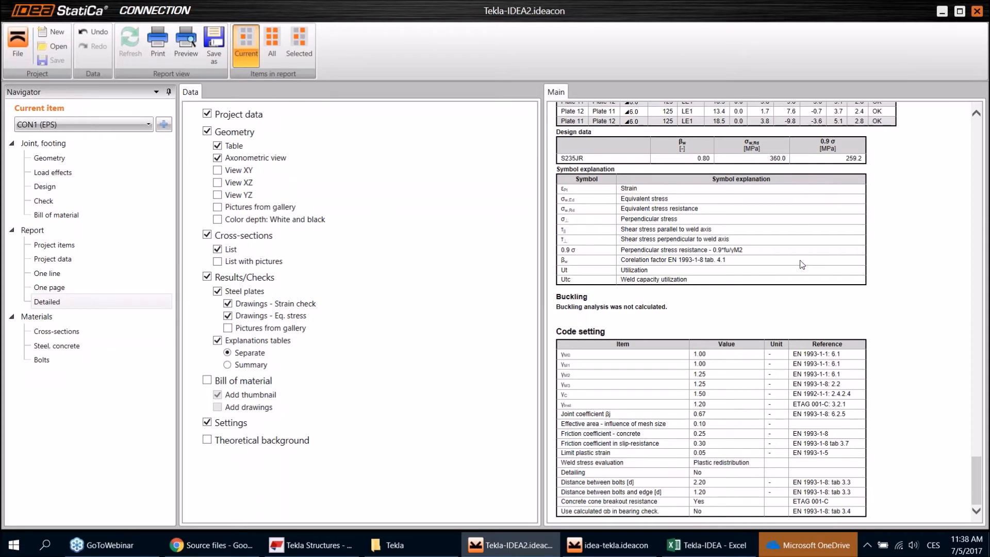
Step: Switch to the PR8_initial project in SCIA Engineer and review its load combinations and the Design result class
click(520, 302)
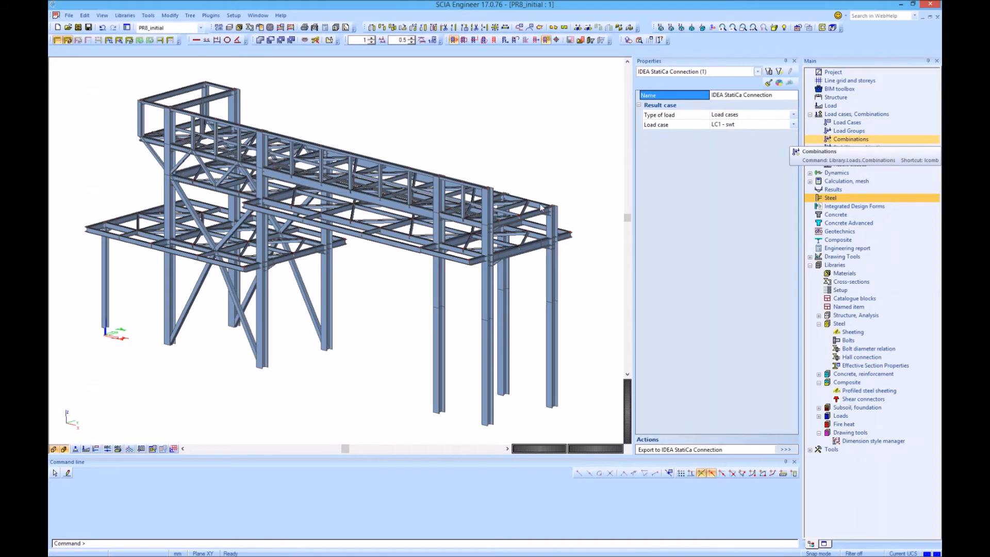
drag(376, 265, 358, 155)
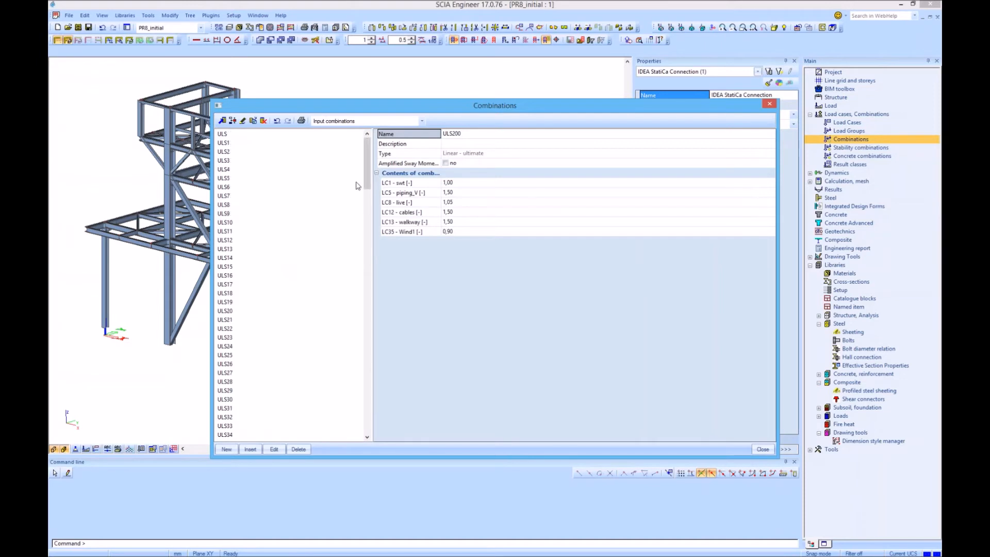
click(763, 450)
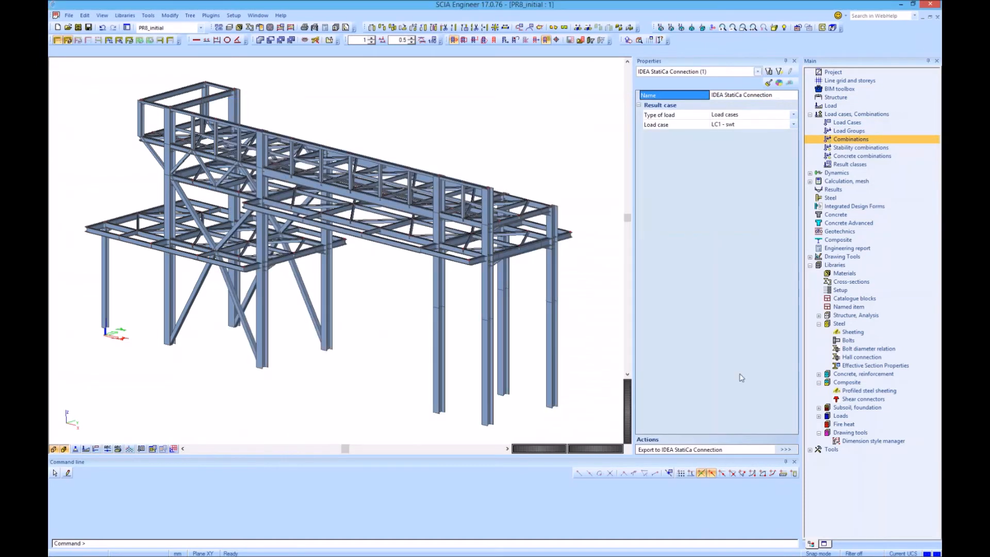
double_click(845, 166)
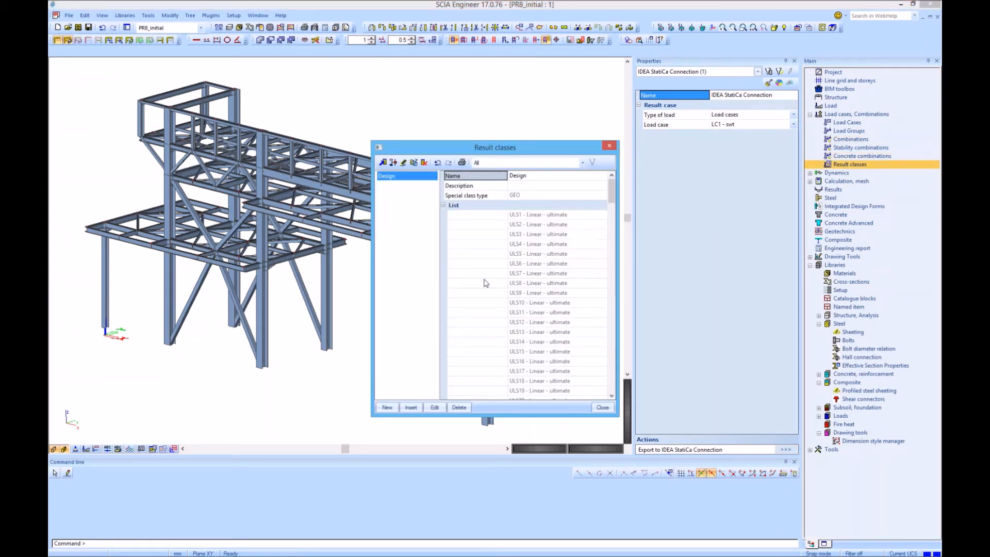
drag(616, 202, 636, 179)
click(603, 408)
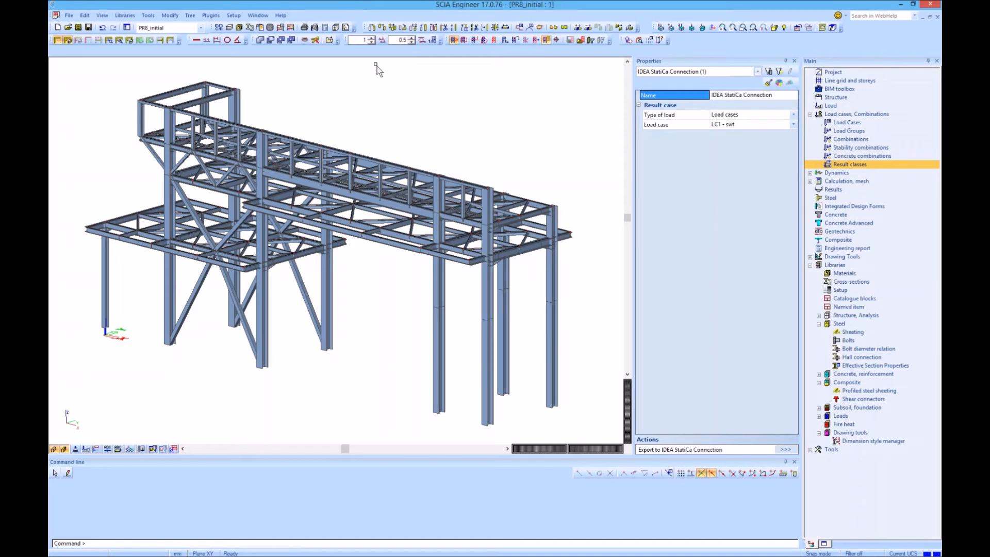
Step: Open the Steel service, reduce the structure's display to member axes and show the node labels
click(831, 198)
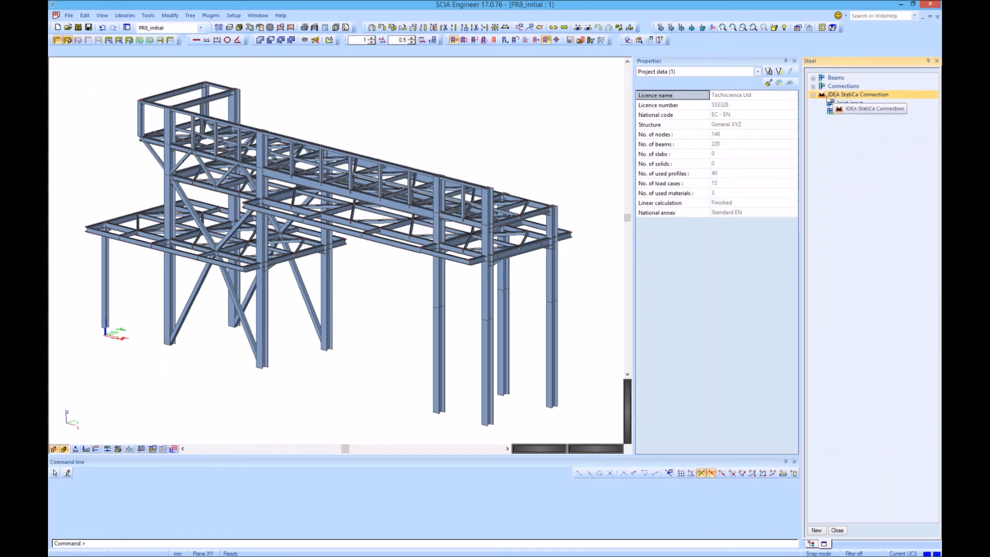
click(64, 449)
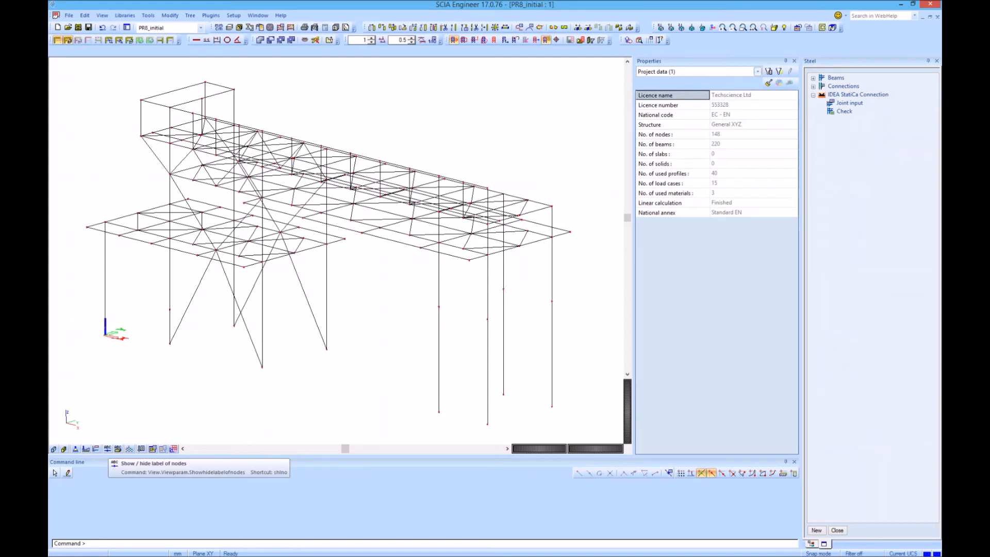
click(107, 449)
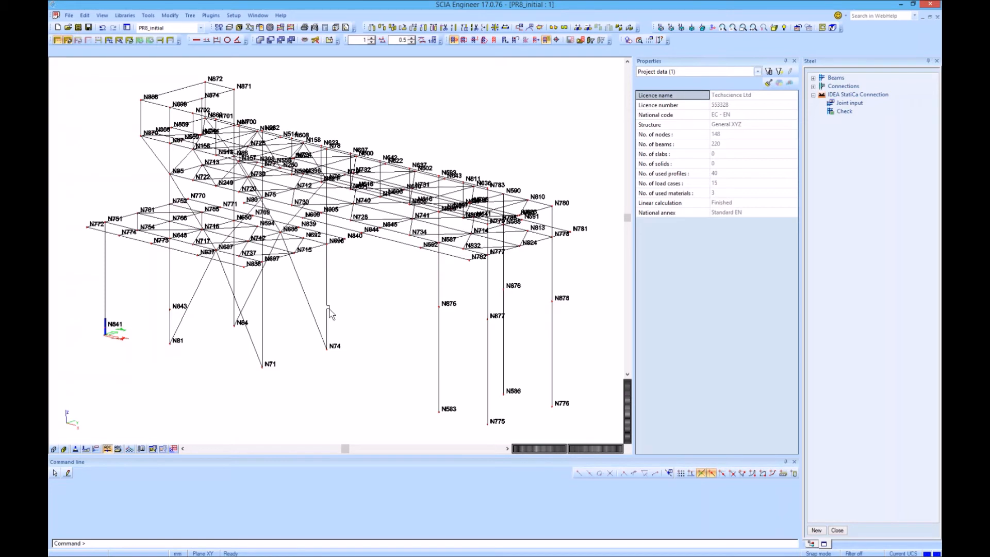
Step: Create an IDEA StatiCa joint at node N687 with Joint input, keeping the default joint name
click(857, 104)
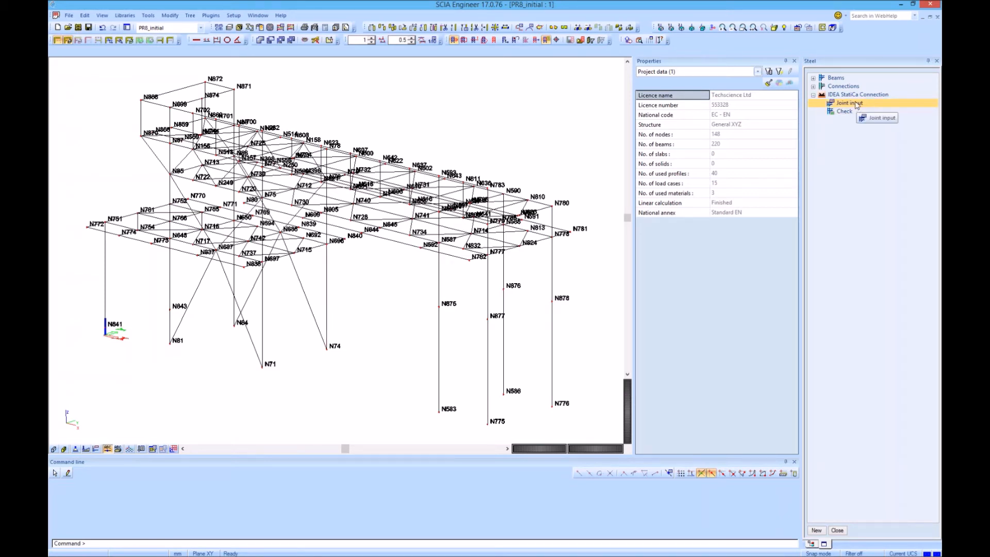
click(857, 104)
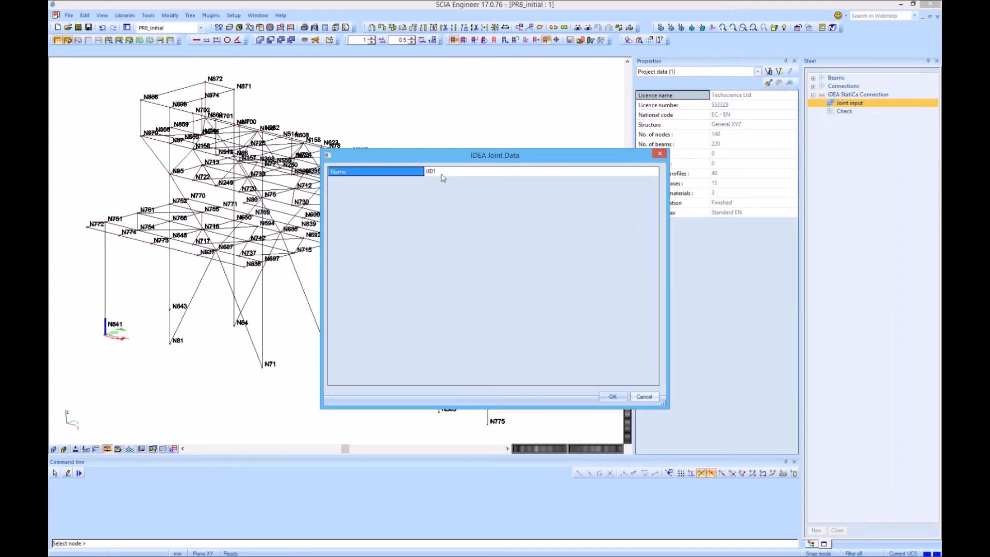
click(609, 397)
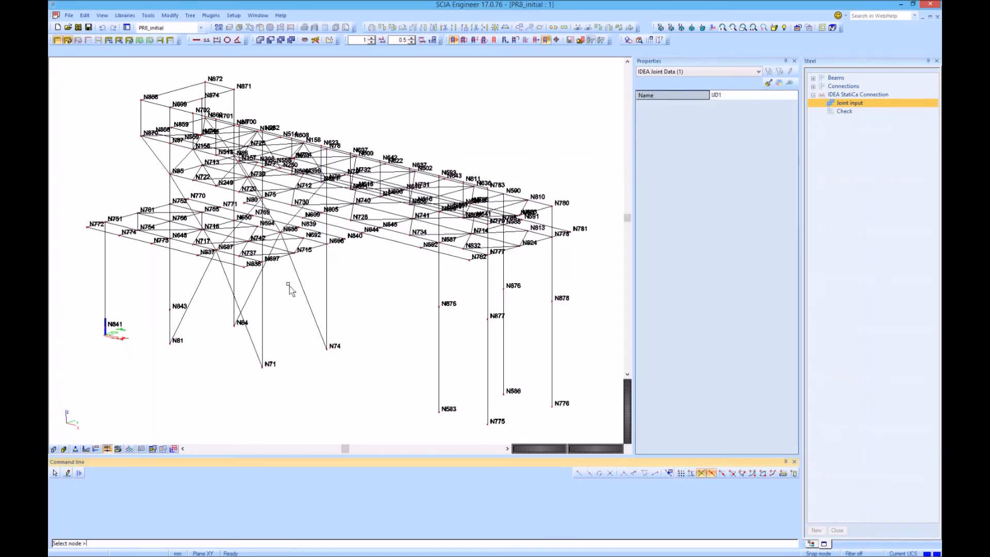
ctrl+right_drag(282, 307, 297, 319)
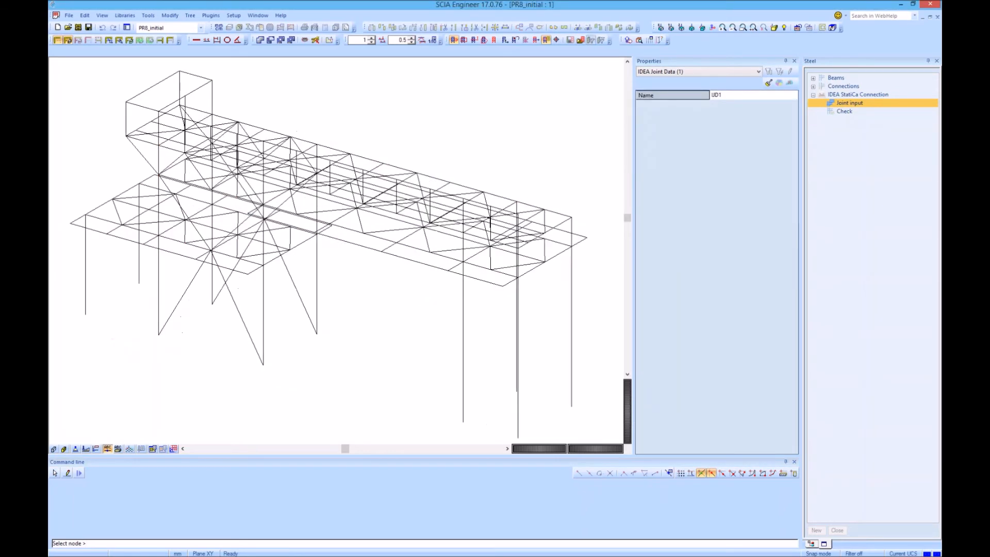
scroll(212, 281, up, 5)
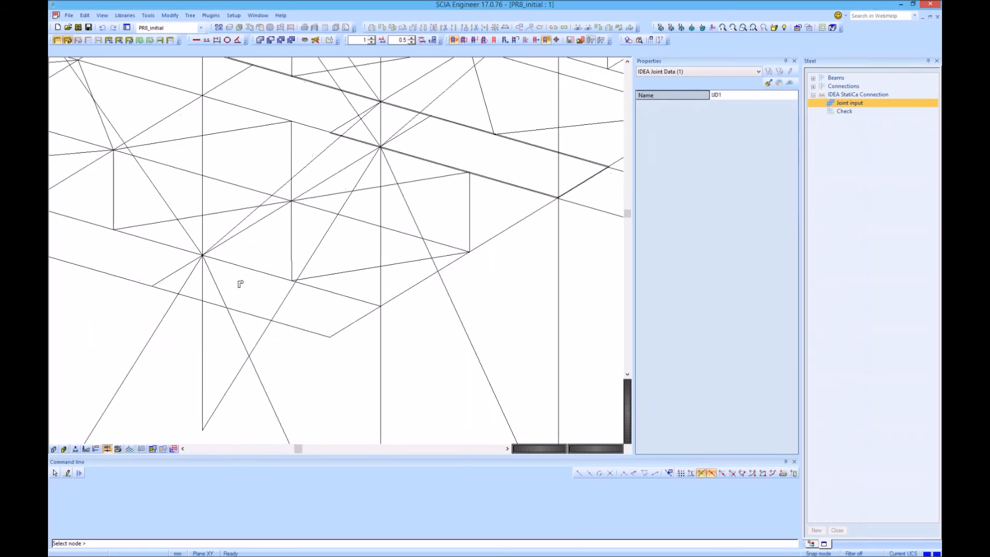
ctrl+right_drag(251, 280, 229, 278)
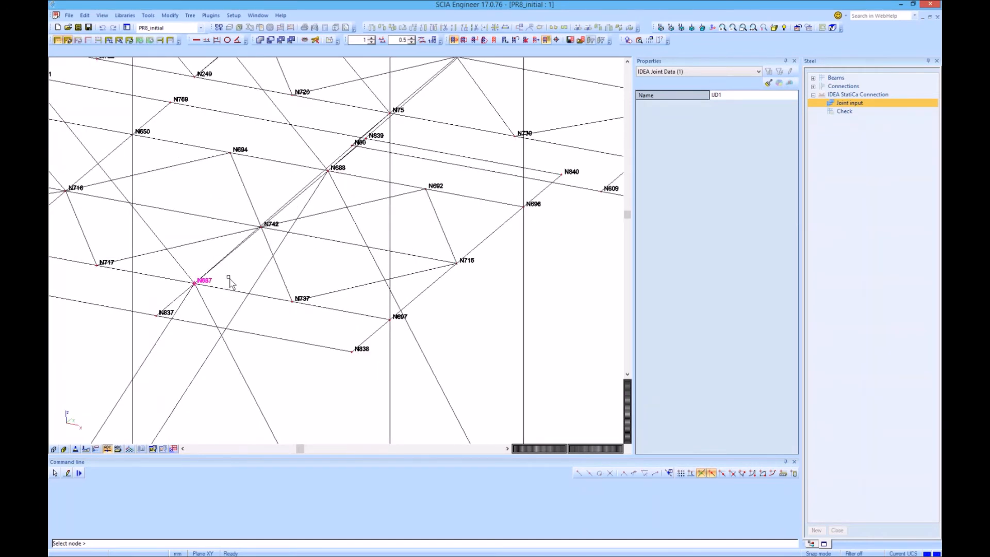
click(229, 280)
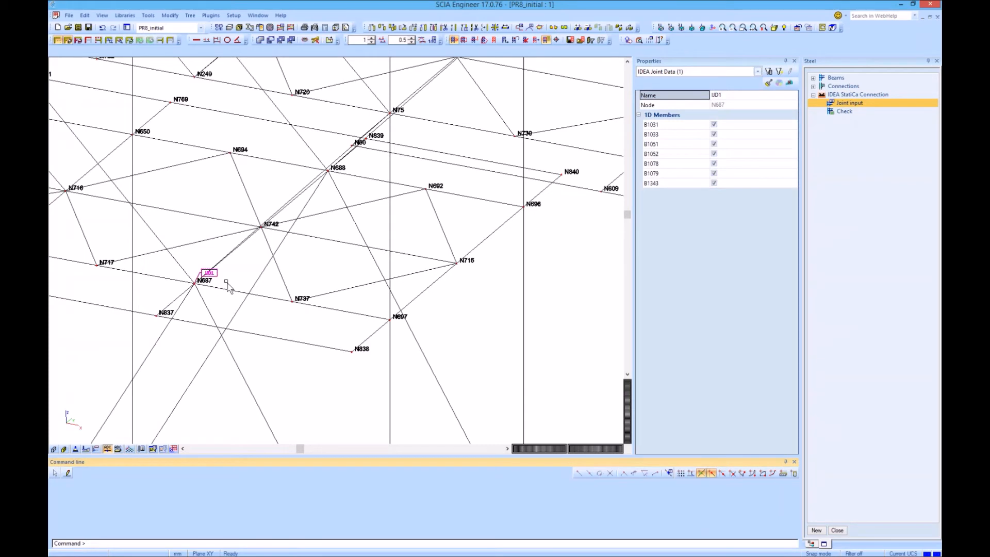
Step: Set the connection check's load type to Classes with the Design class and export the joint at node N687 to IDEA StatiCa Connection
key(Escape)
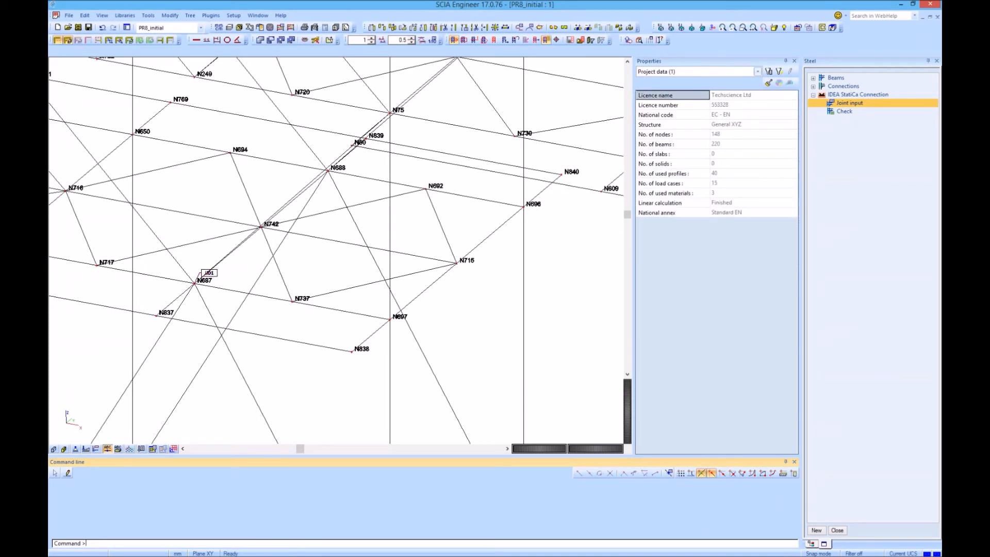
click(836, 114)
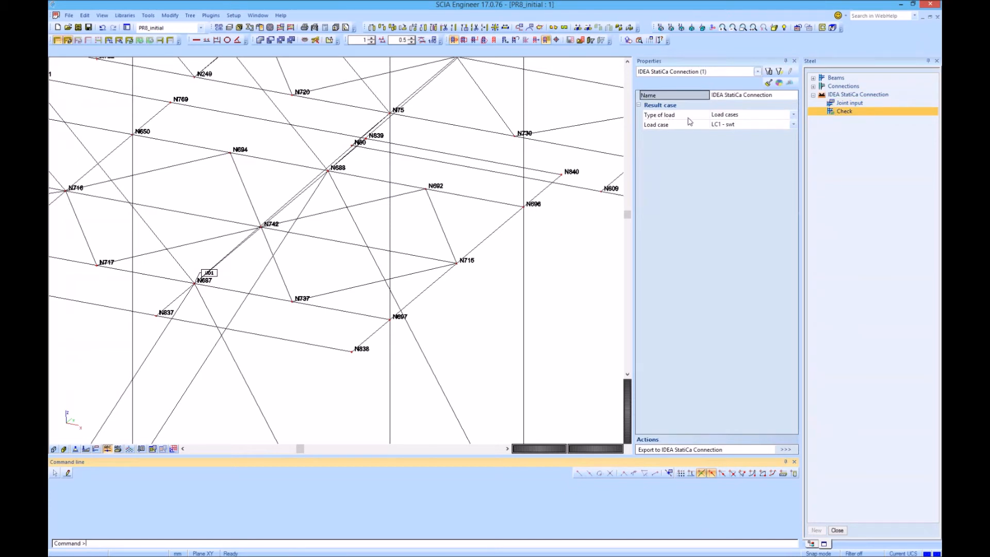
click(728, 116)
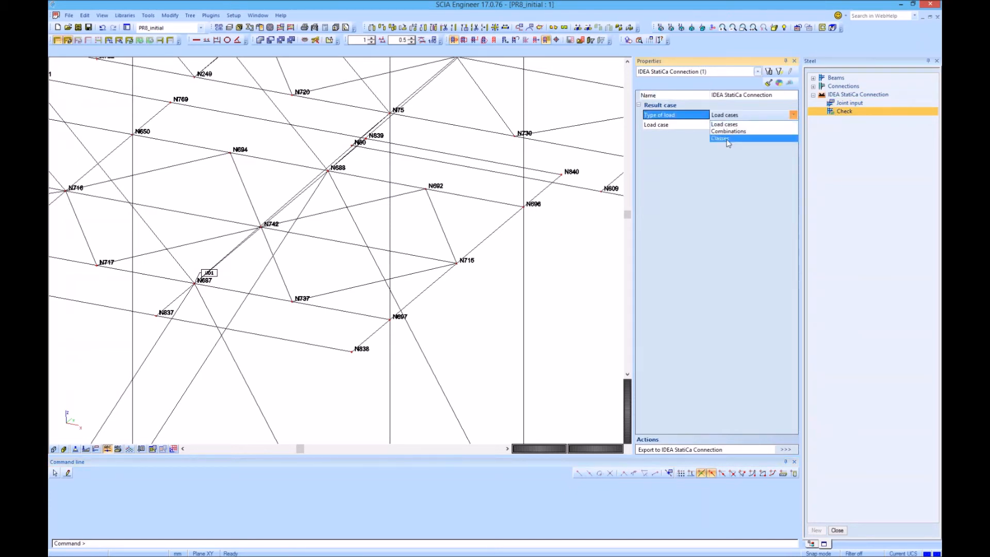
click(728, 139)
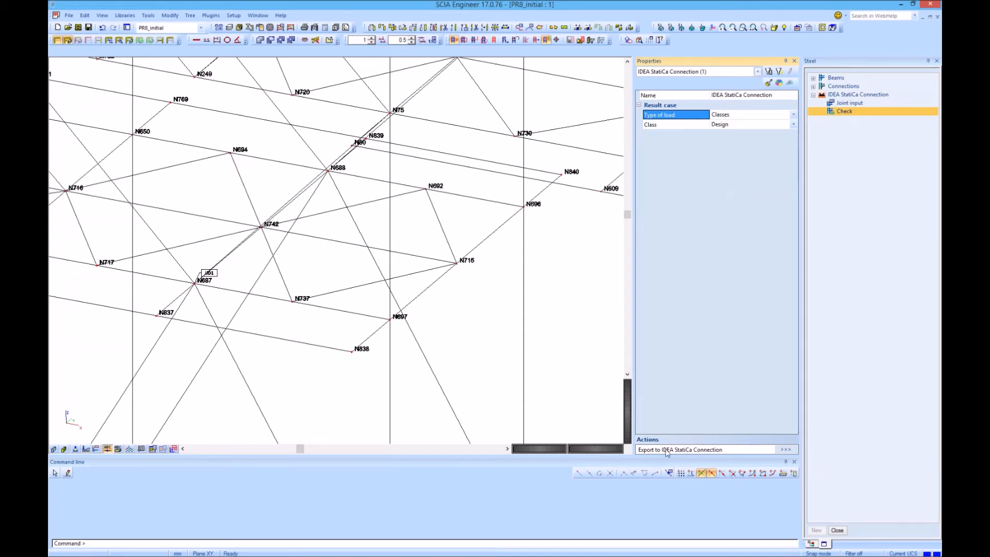
click(785, 450)
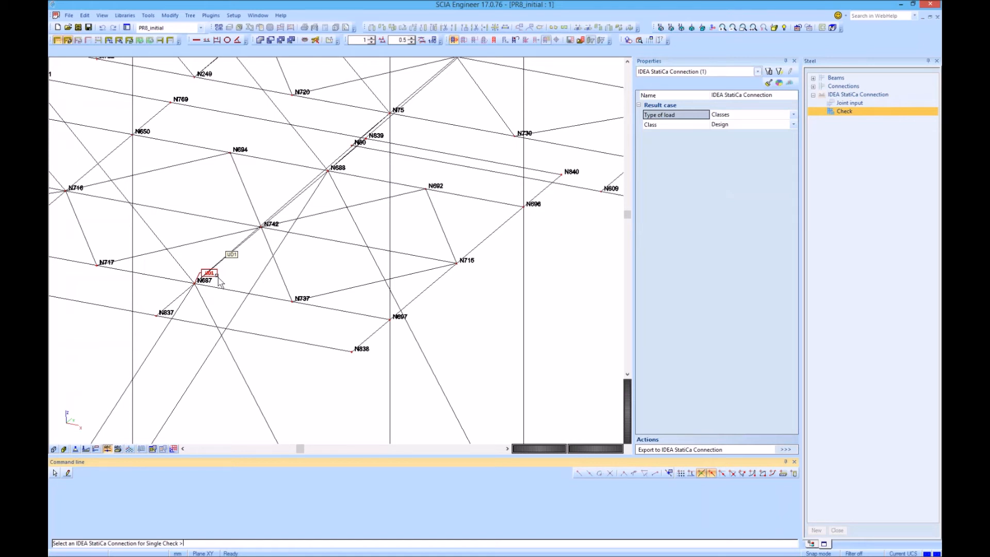
key(Escape)
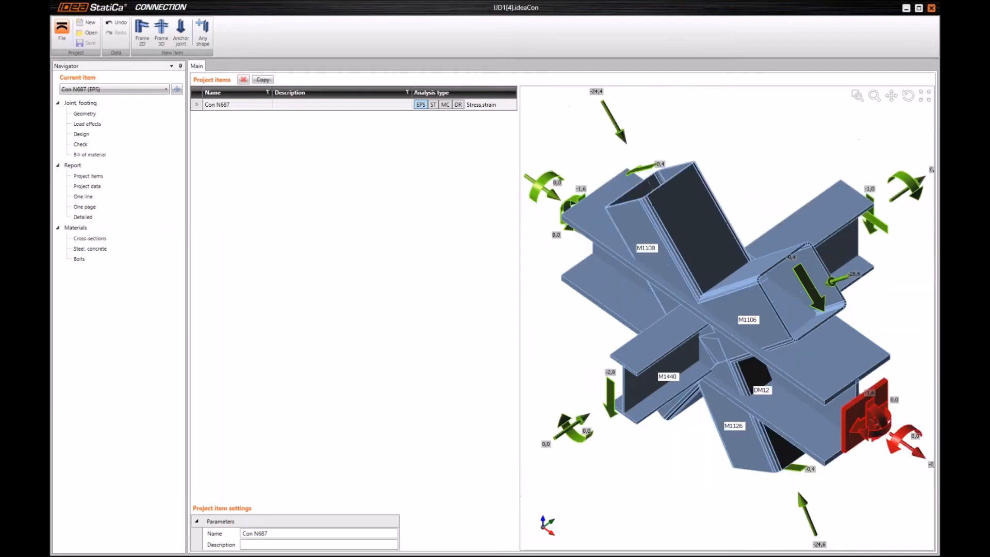
Step: Examine the imported Con N687 joint in 3D, its list of load effects and internal forces, and its member geometry
drag(768, 275, 697, 273)
scroll(726, 271, up, 3)
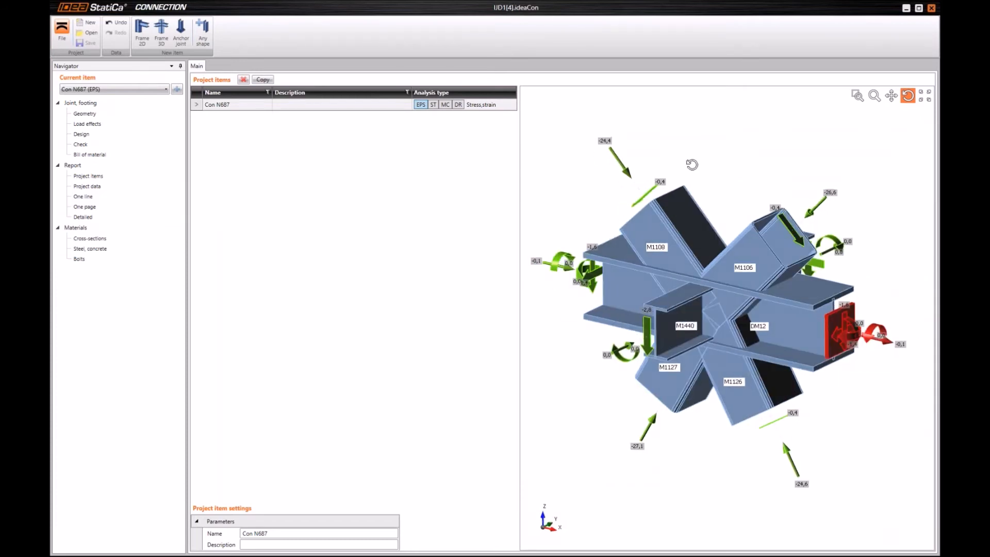
click(904, 97)
click(92, 124)
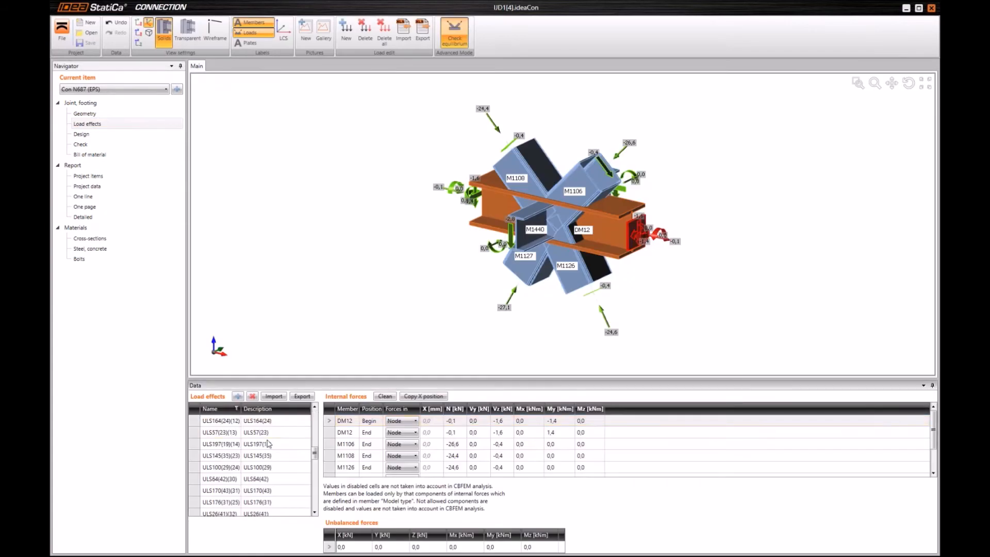
scroll(270, 439, down, 2)
scroll(269, 439, up, 5)
click(87, 114)
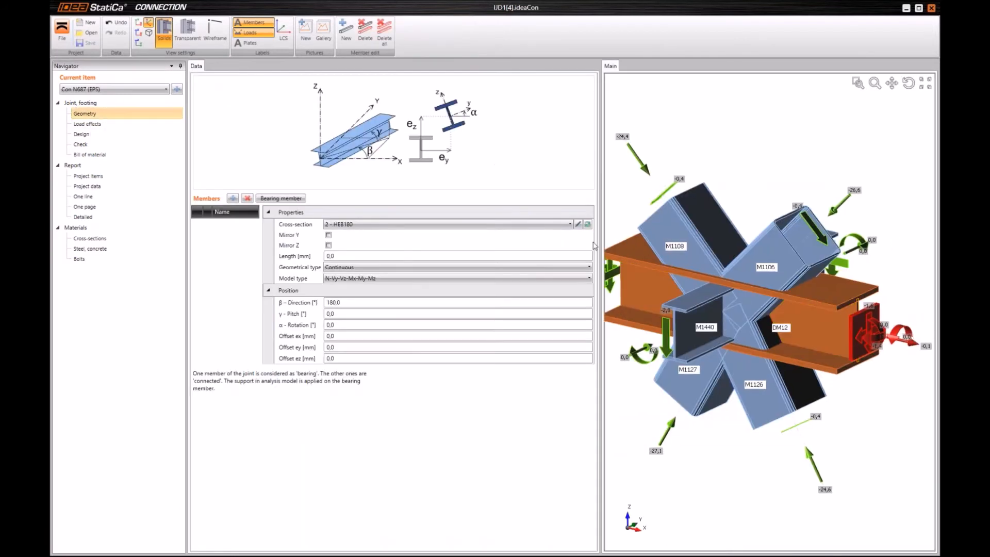
drag(502, 319, 501, 320)
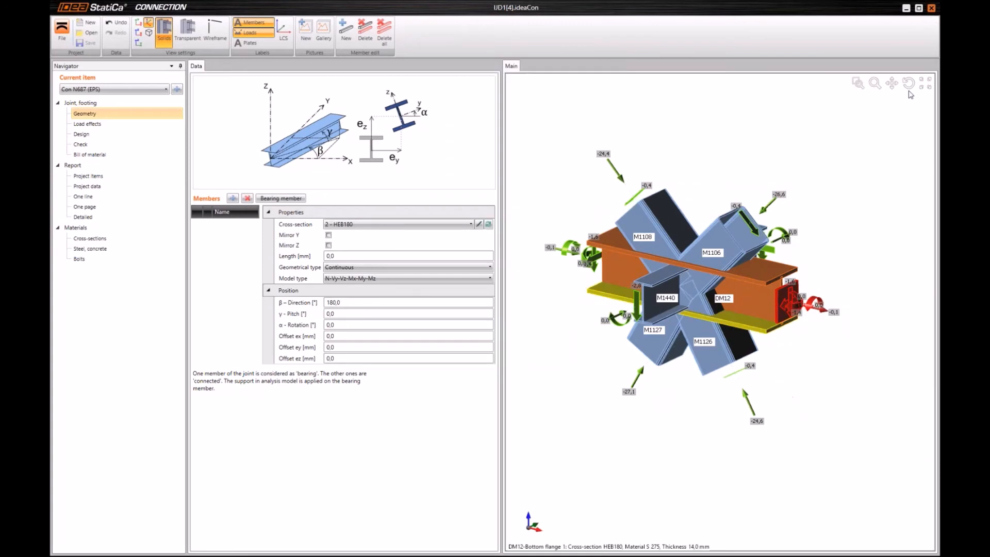
click(908, 84)
drag(748, 296, 761, 292)
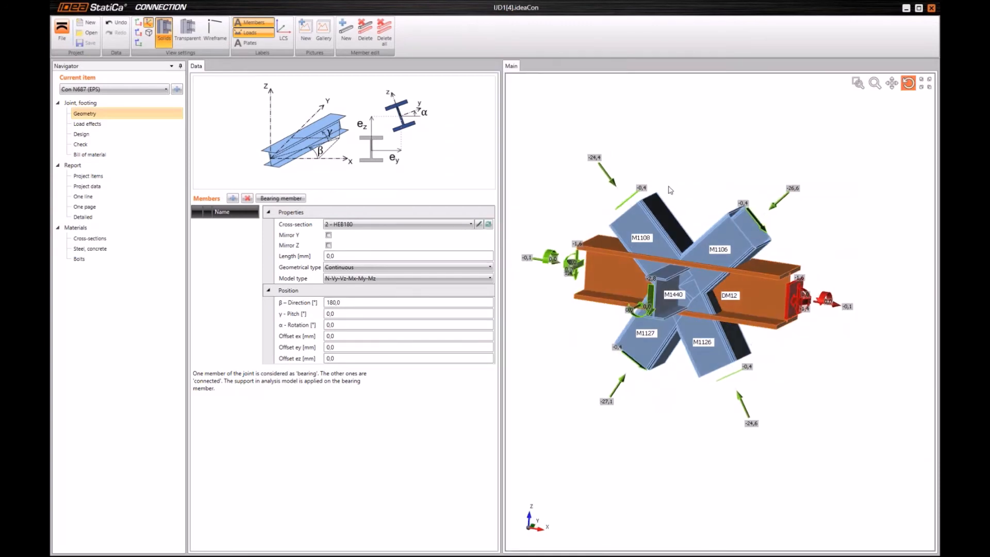
click(89, 123)
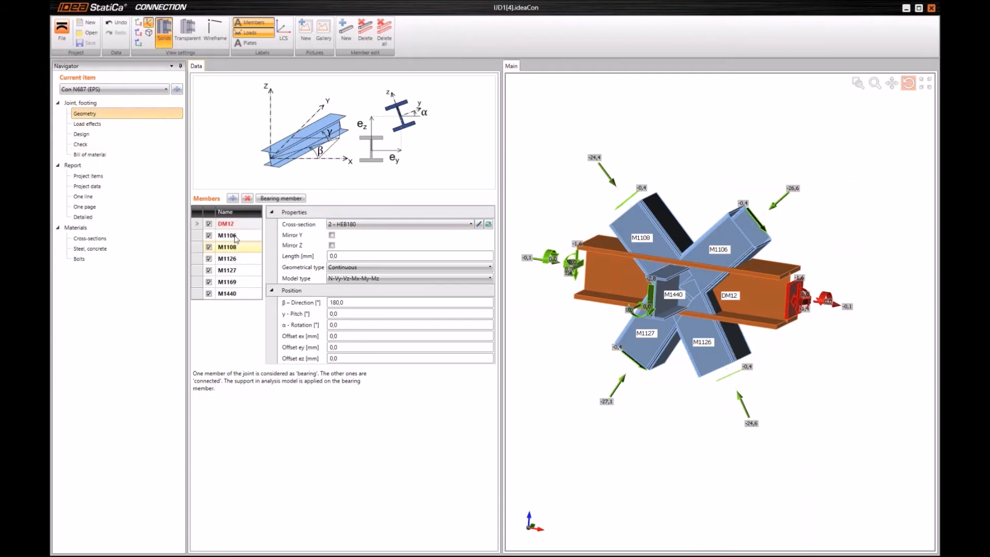
Step: Set the length of the upper diagonal members M1106 and M1108 to 800 mm
click(227, 236)
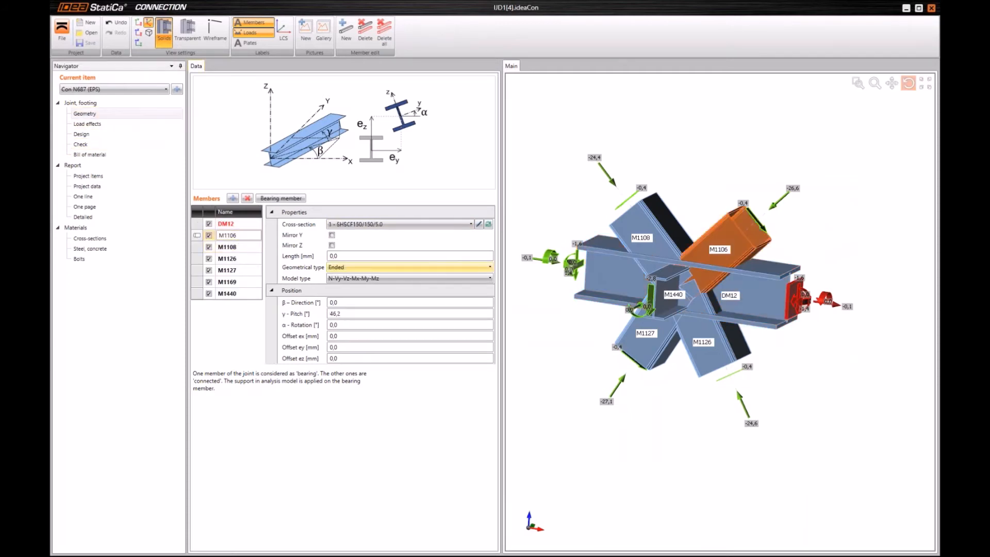
text(800)
key(Tab)
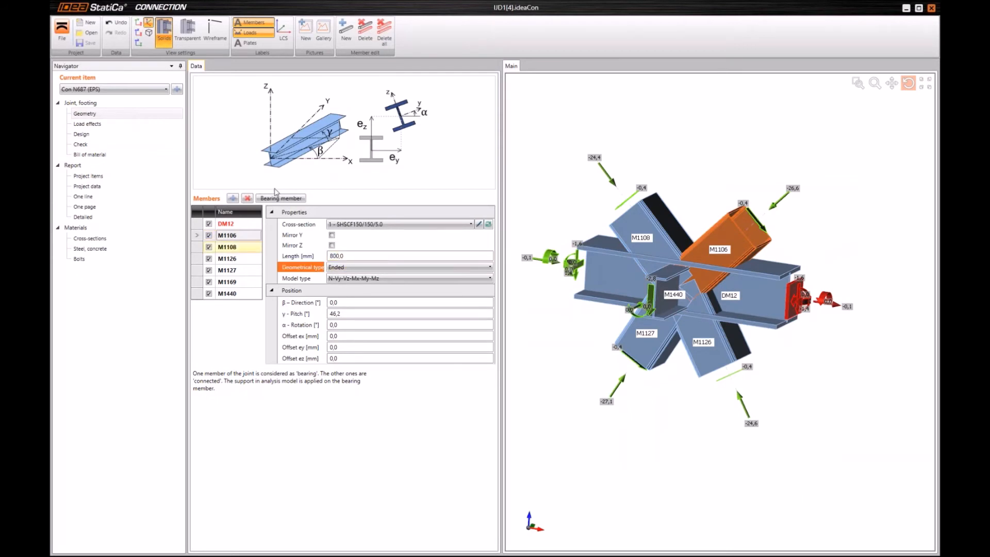
click(226, 247)
double_click(334, 257)
text(8)
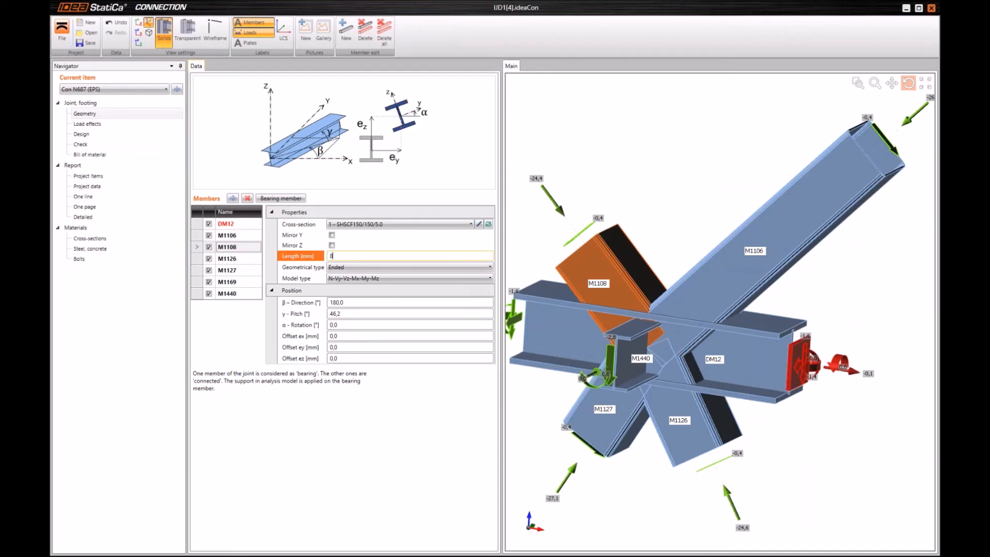
text(00)
key(Tab)
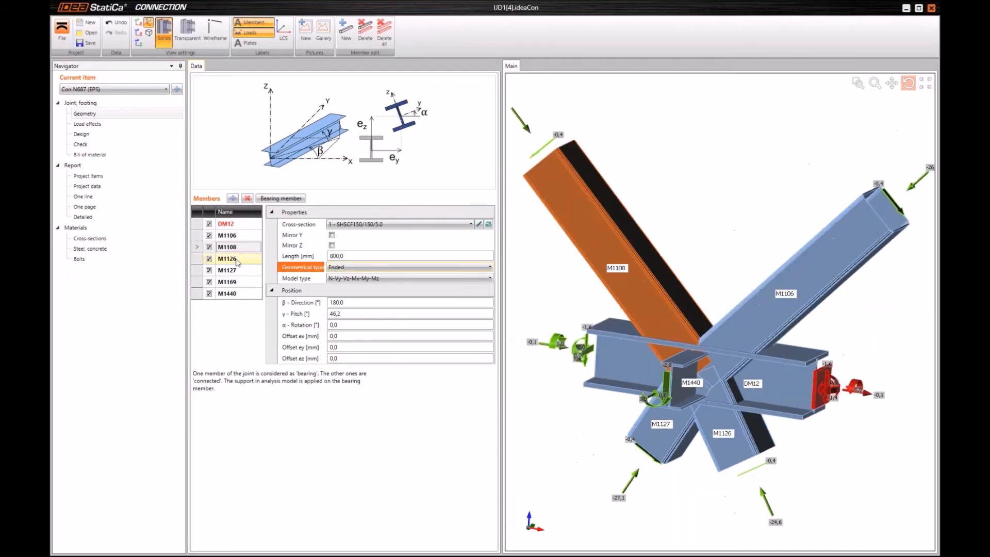
Step: Set the length of the lower diagonal members M1126 and M1127 to 800 mm
click(234, 258)
click(233, 258)
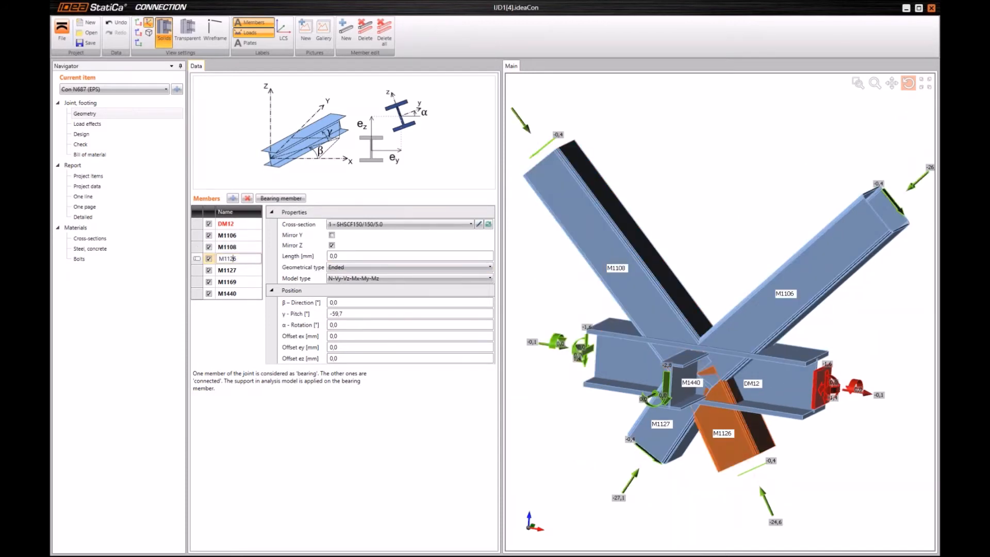
double_click(334, 257)
text(800)
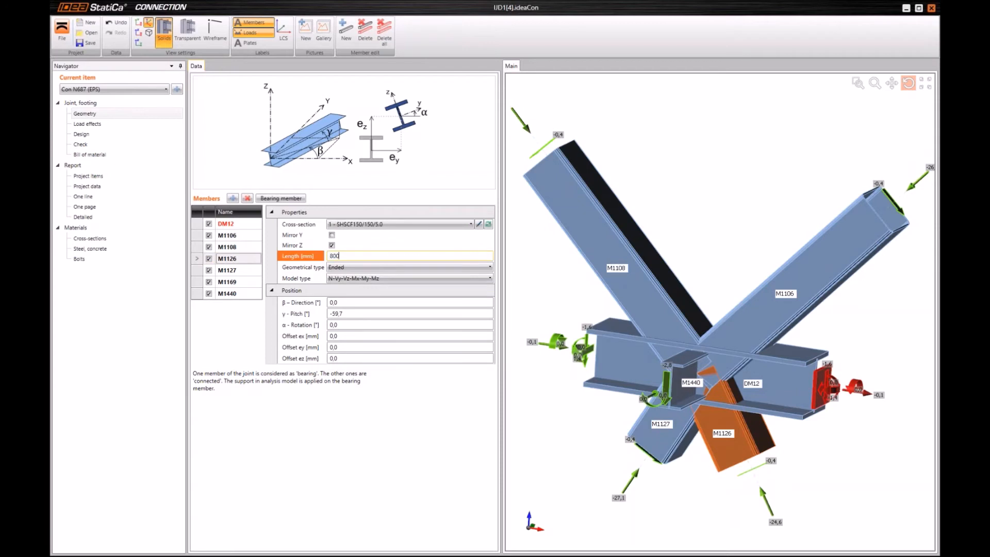
key(Tab)
click(233, 270)
click(233, 270)
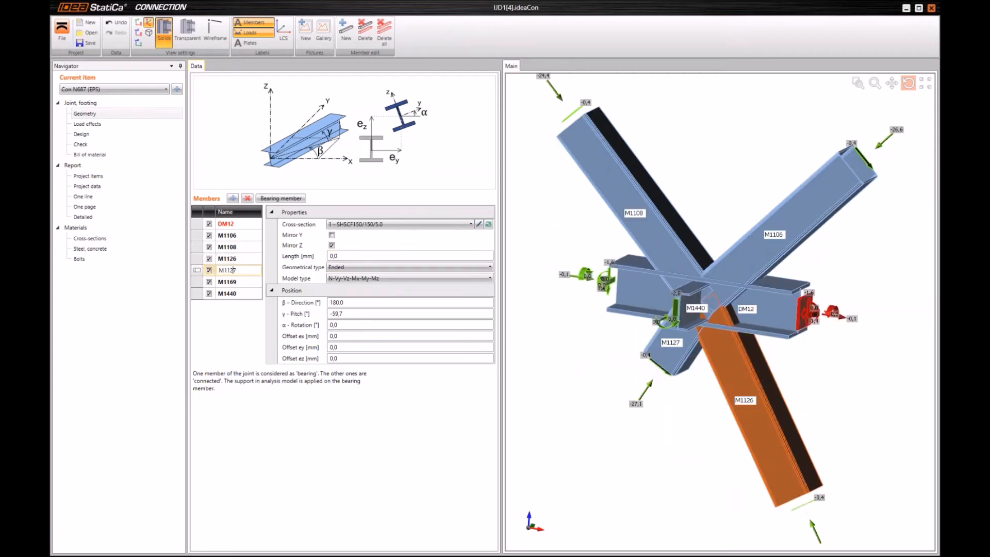
click(297, 257)
text(800)
key(Tab)
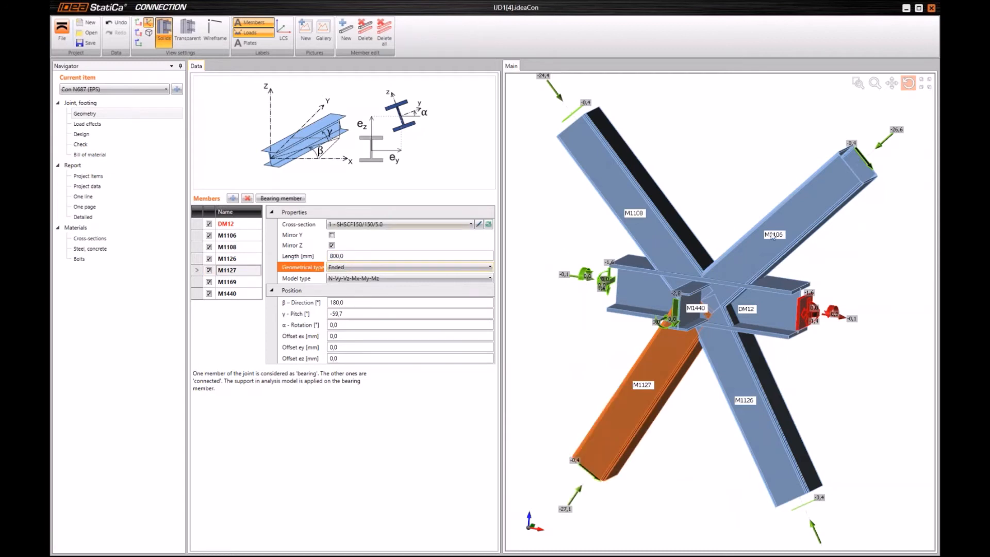
scroll(717, 220, down, 3)
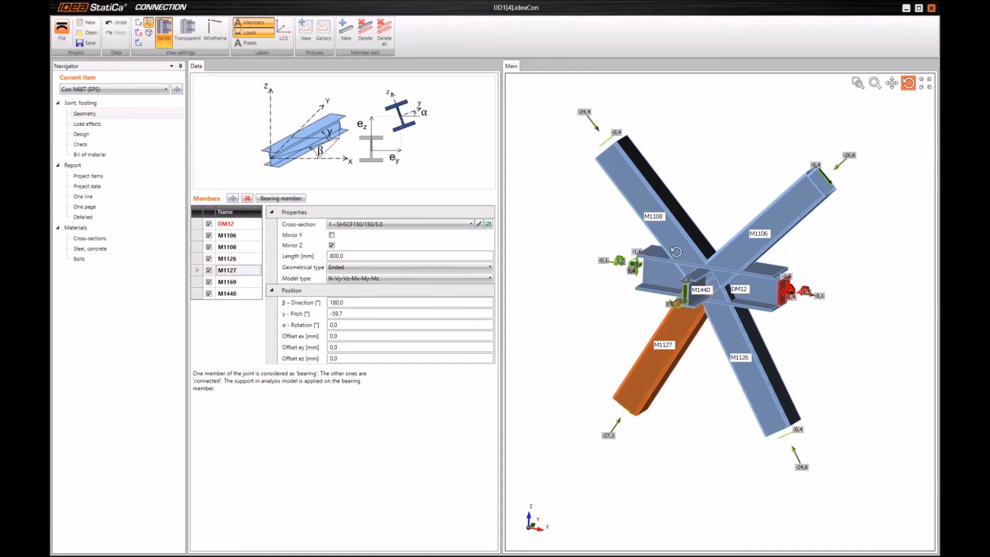
Step: Apply the Webinar connection template to the joint's design, accepting M20 8.8 as the default bolt
click(84, 136)
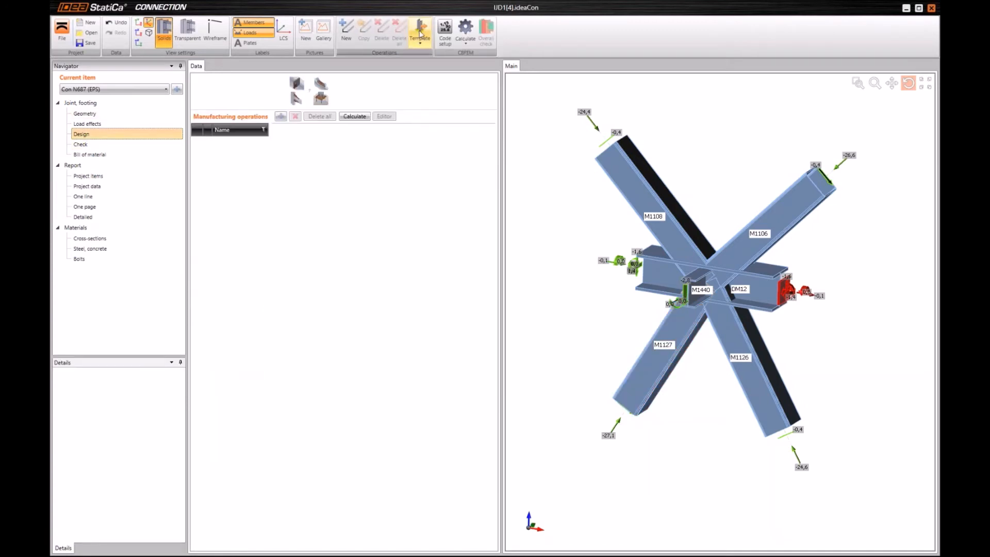
click(420, 34)
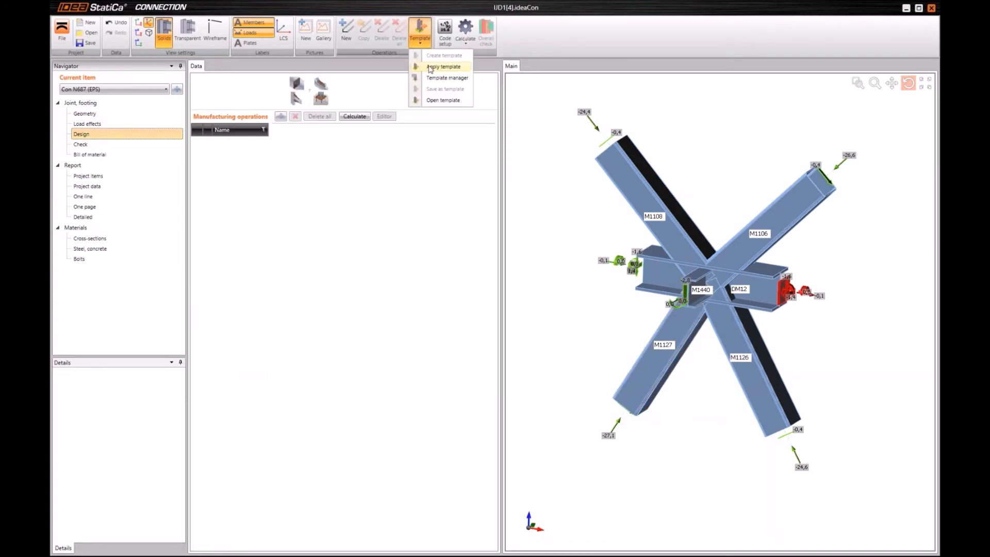
click(443, 66)
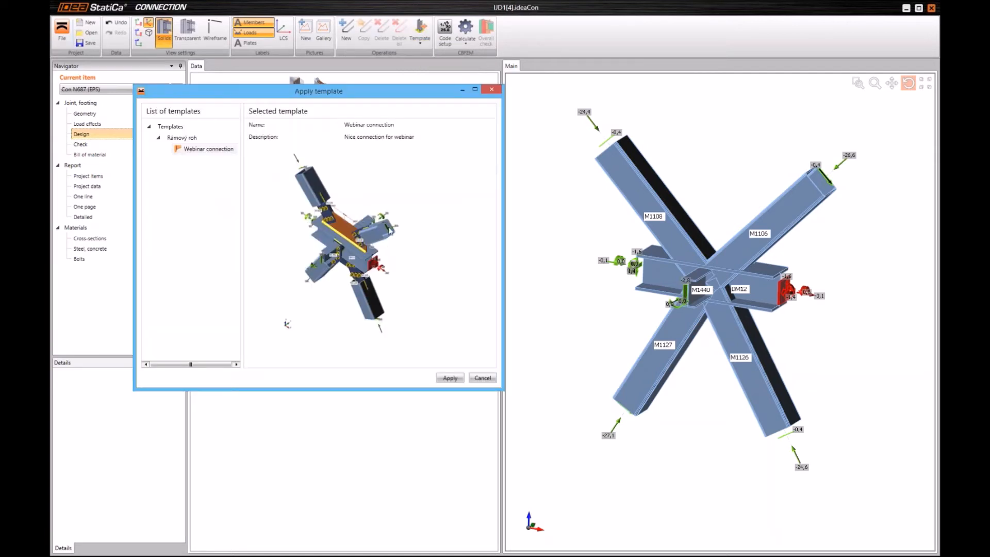
click(463, 380)
click(449, 379)
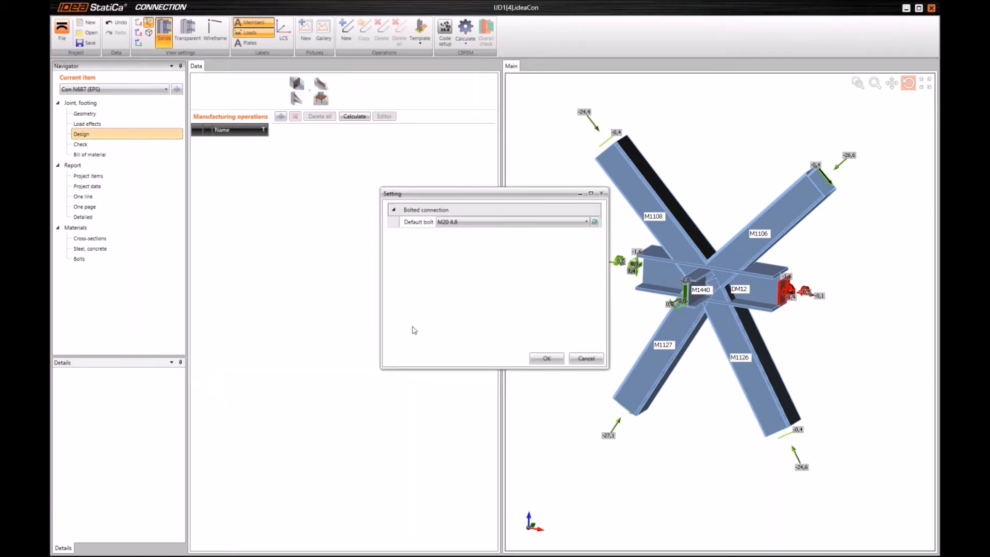
click(546, 359)
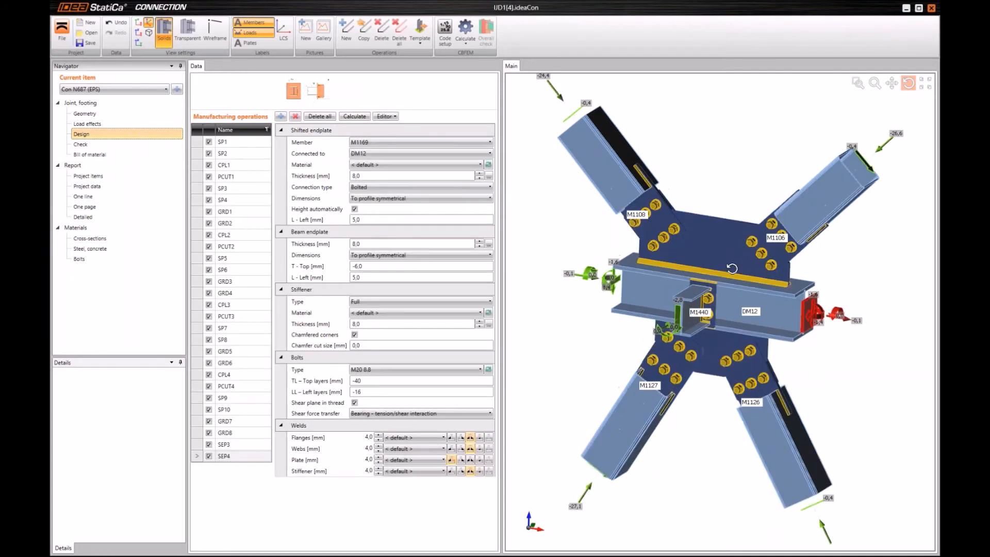
Step: Inspect the generated gusset plates, bolts and welds around beam DM12 and the connected members from several angles
mouse_move(732, 269)
mouse_down()
mouse_move(728, 263)
mouse_move(718, 276)
mouse_up()
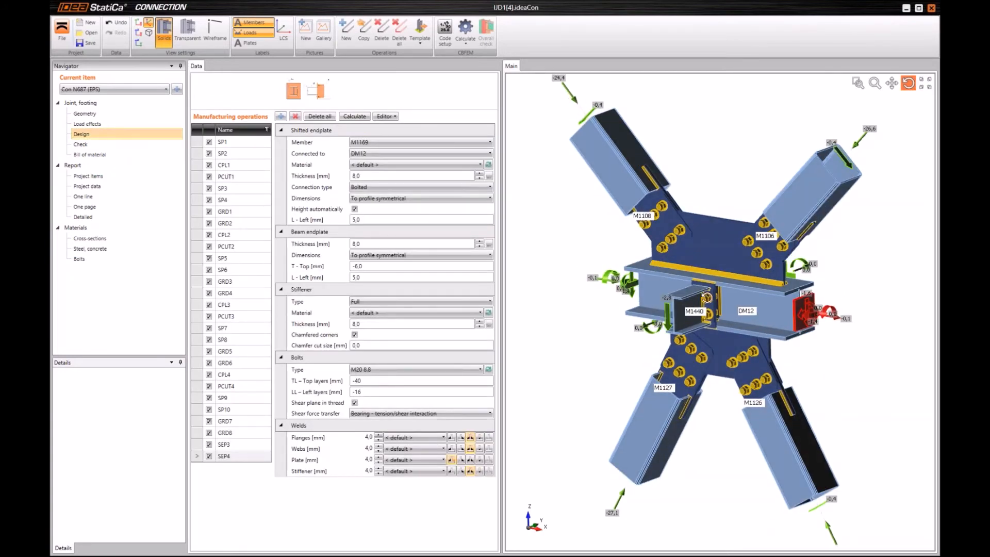
drag(706, 297, 691, 312)
middle_drag(672, 225, 694, 293)
scroll(693, 293, up, 2)
scroll(693, 294, up, 2)
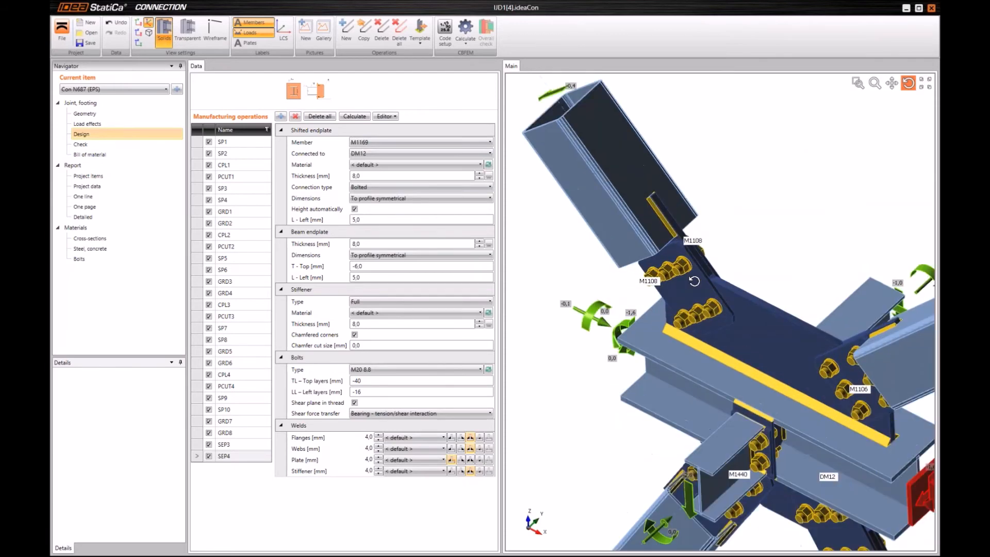
scroll(695, 281, up, 3)
drag(705, 287, 701, 284)
scroll(701, 284, down, 5)
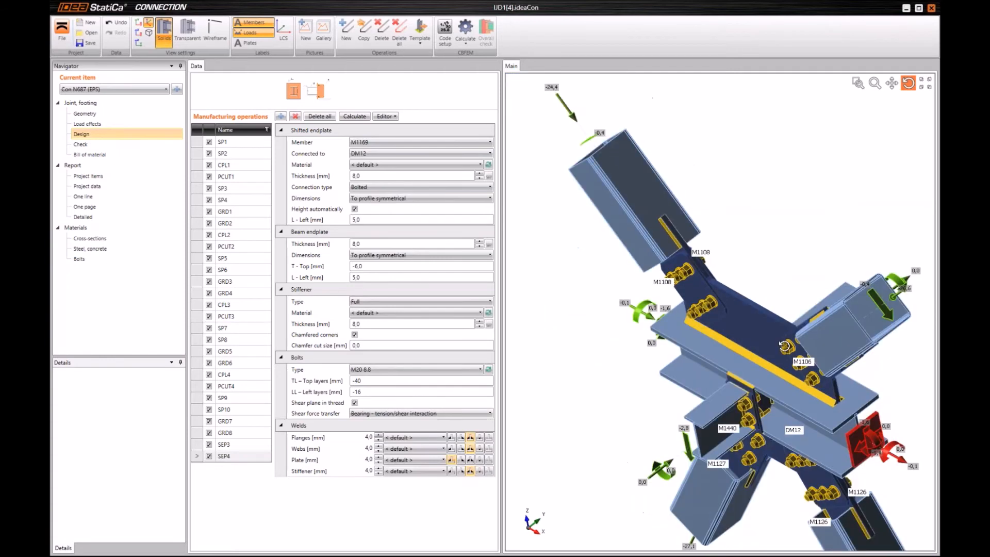
drag(742, 340, 693, 326)
scroll(692, 326, up, 3)
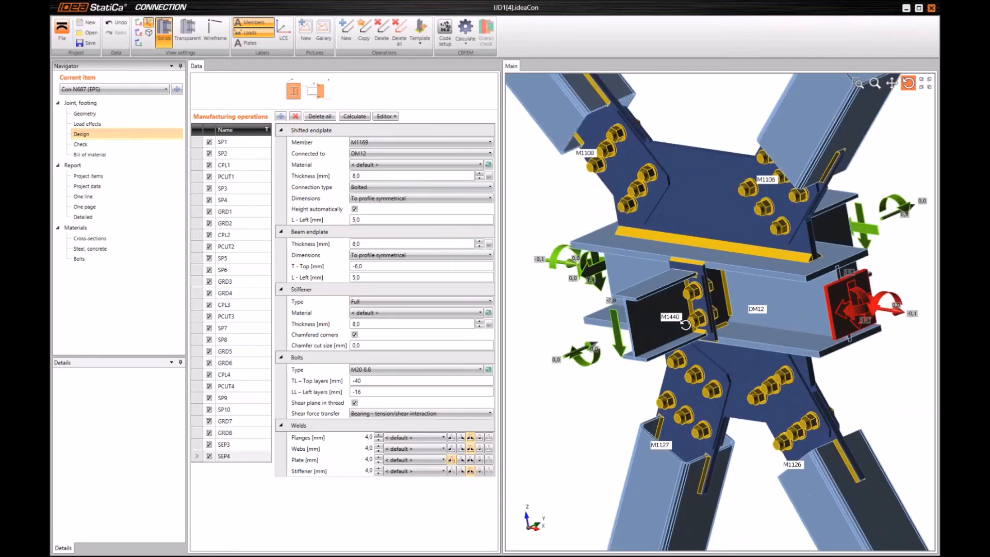
scroll(685, 324, down, 3)
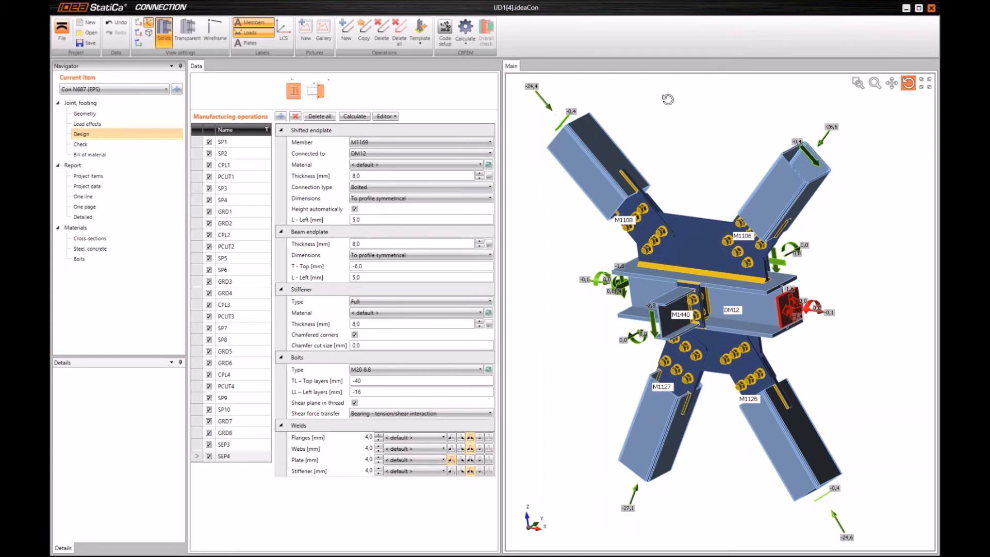
Step: Close the IDEA StatiCa joint without saving and switch to the PR8_with_connections project in SCIA Engineer
click(932, 8)
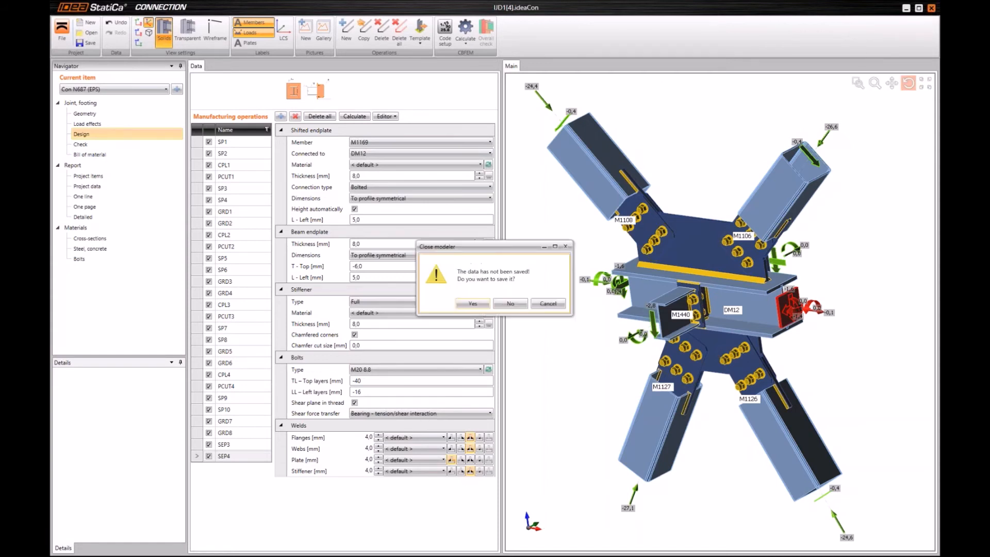
click(510, 303)
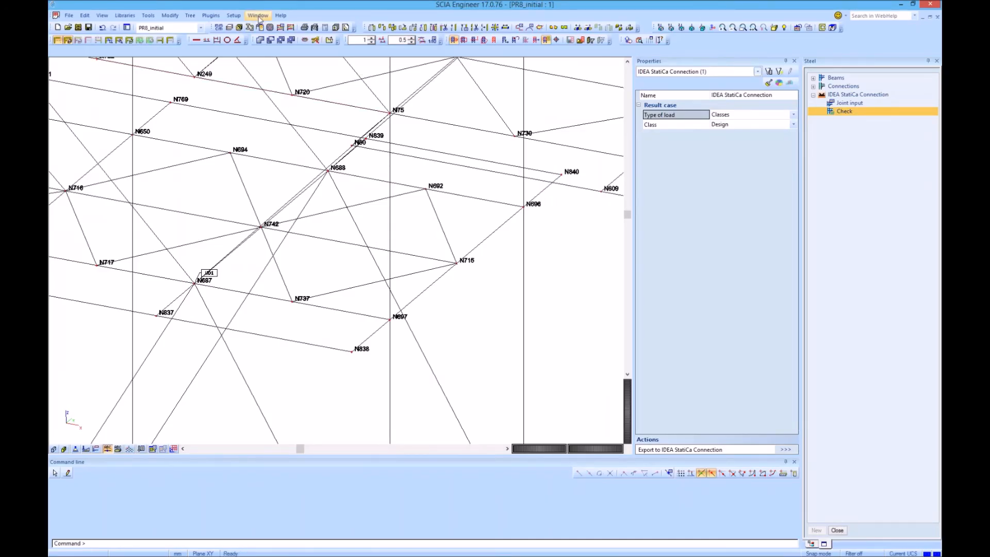
click(259, 16)
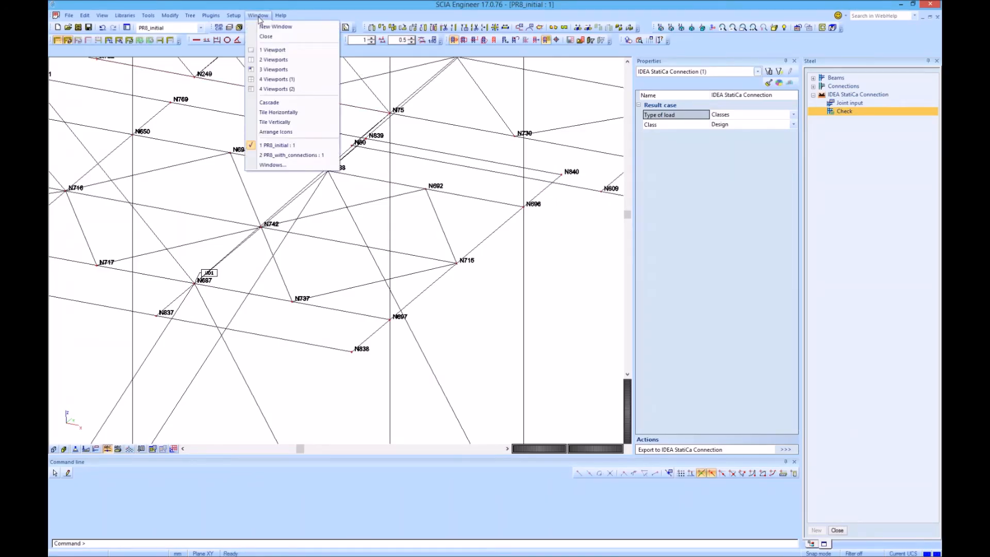
click(305, 156)
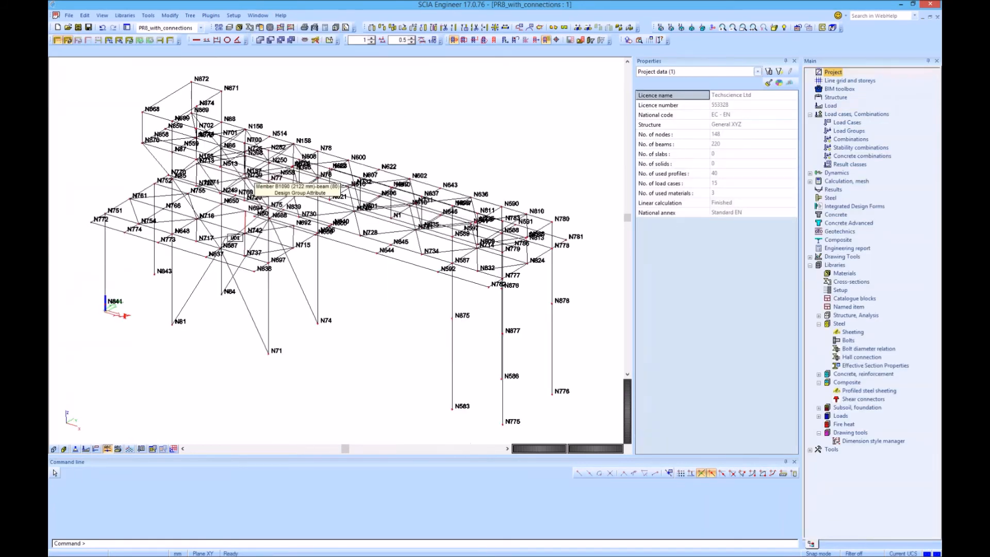
Step: Export the joint at node N687 to IDEA StatiCa Connection for a single check using the Design result class
scroll(237, 233, up, 10)
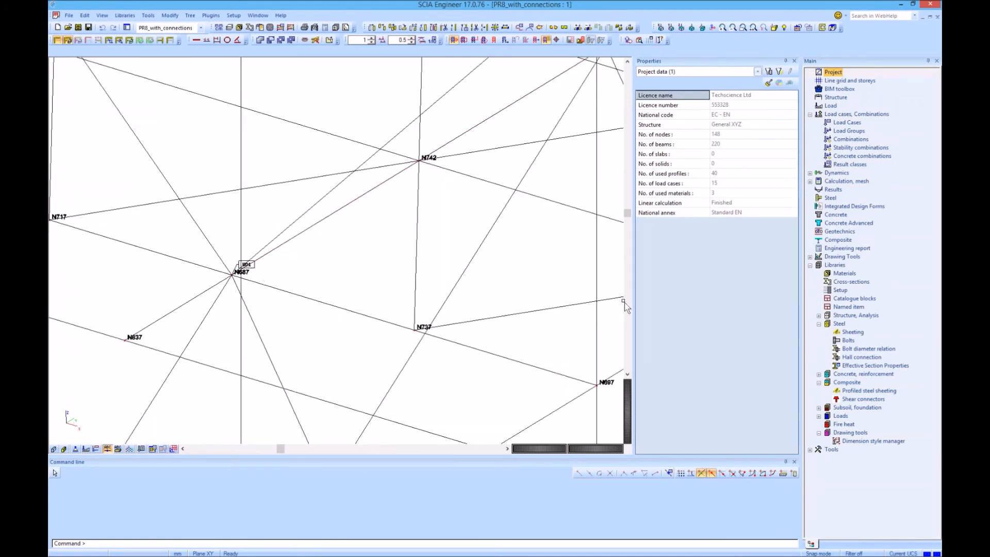
click(831, 198)
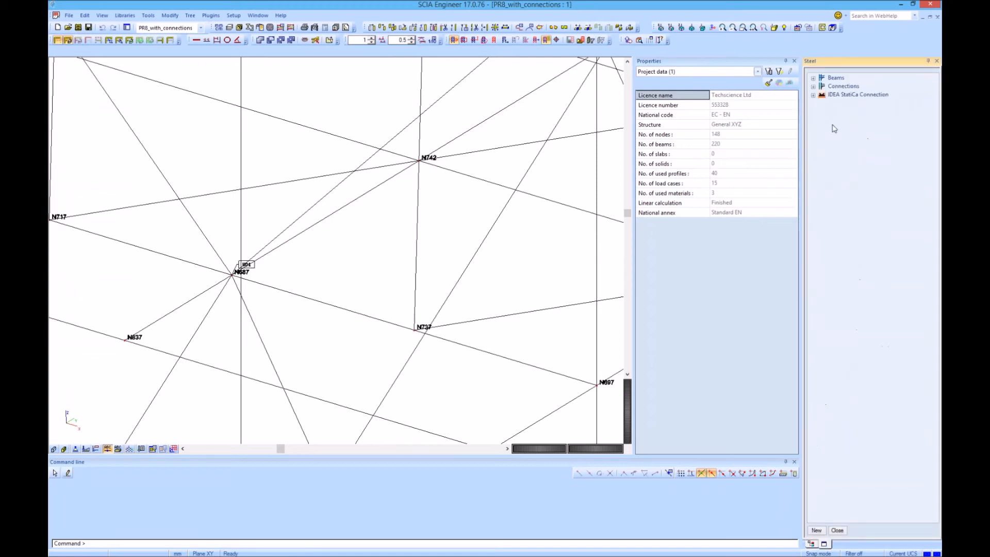
click(814, 95)
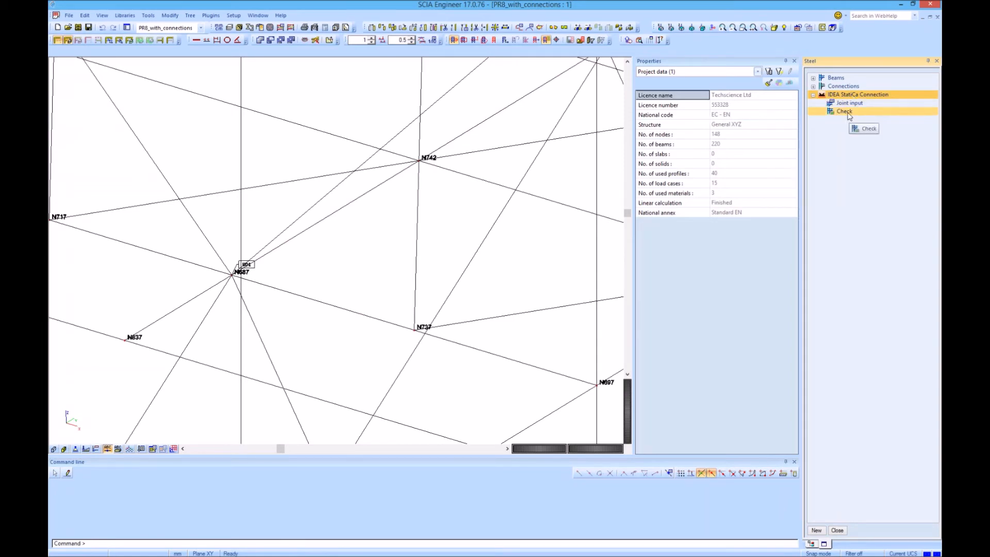
click(849, 114)
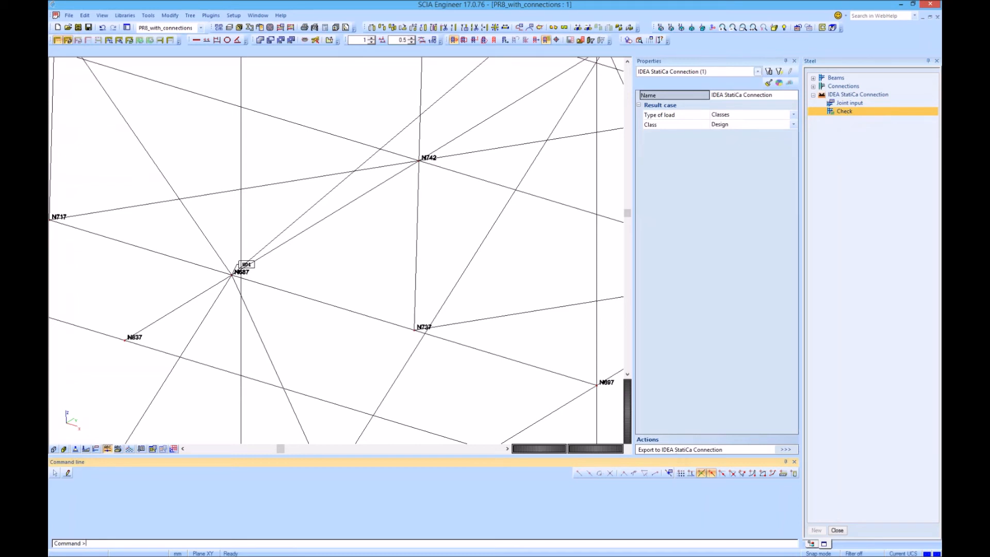
click(797, 450)
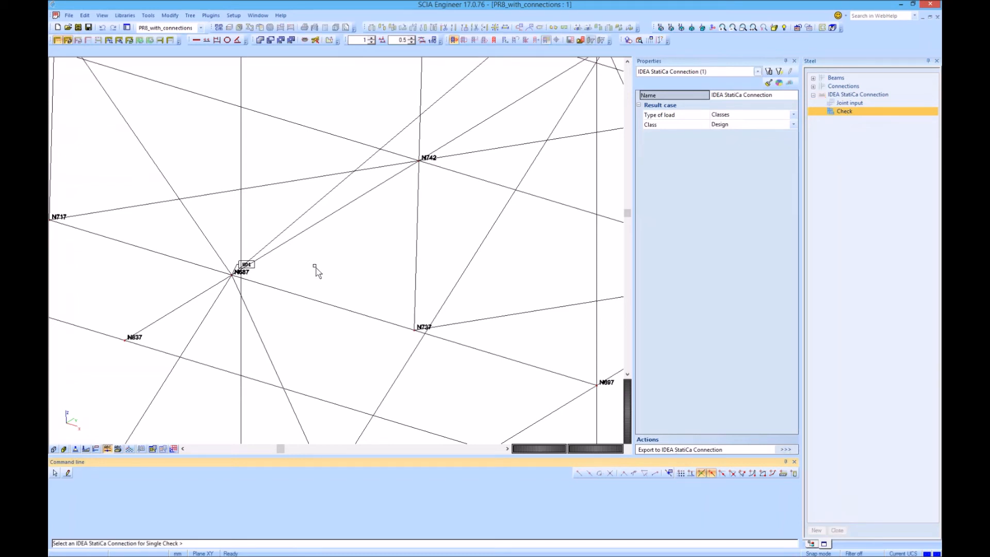
click(252, 269)
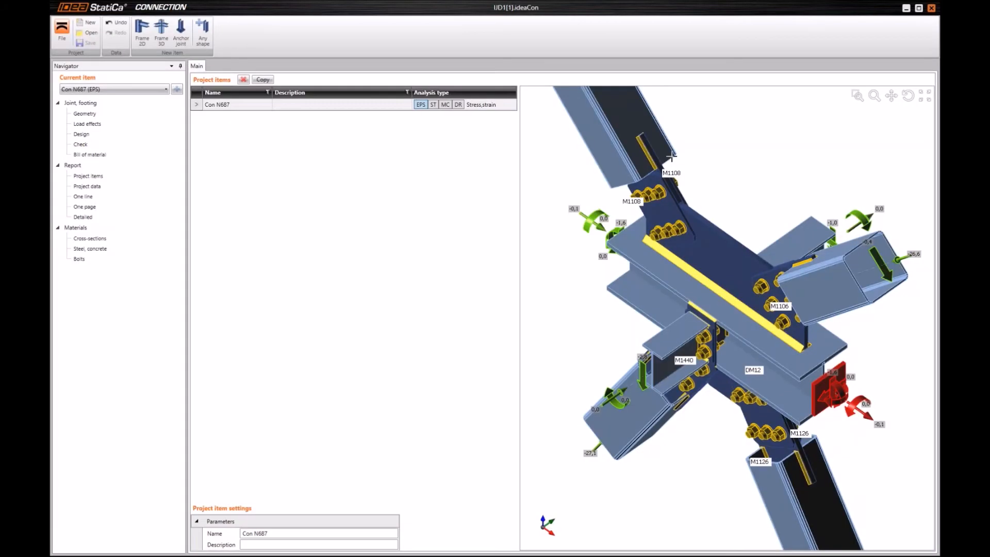
Step: Examine the gusset plates, bolts, welds and member forces of connection Con N687 from several angles
scroll(672, 157, down, 3)
middle_drag(672, 156, 675, 167)
click(909, 96)
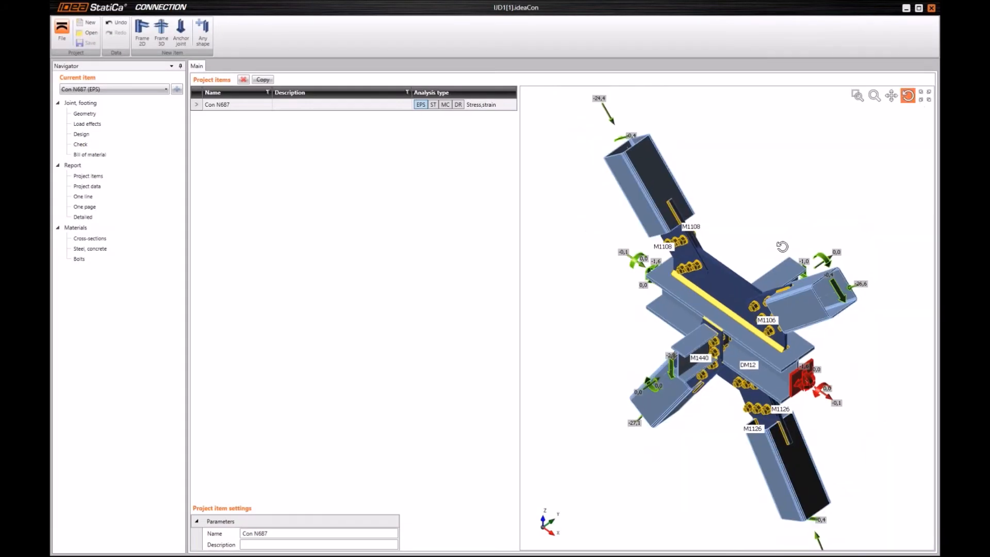
drag(783, 246, 660, 436)
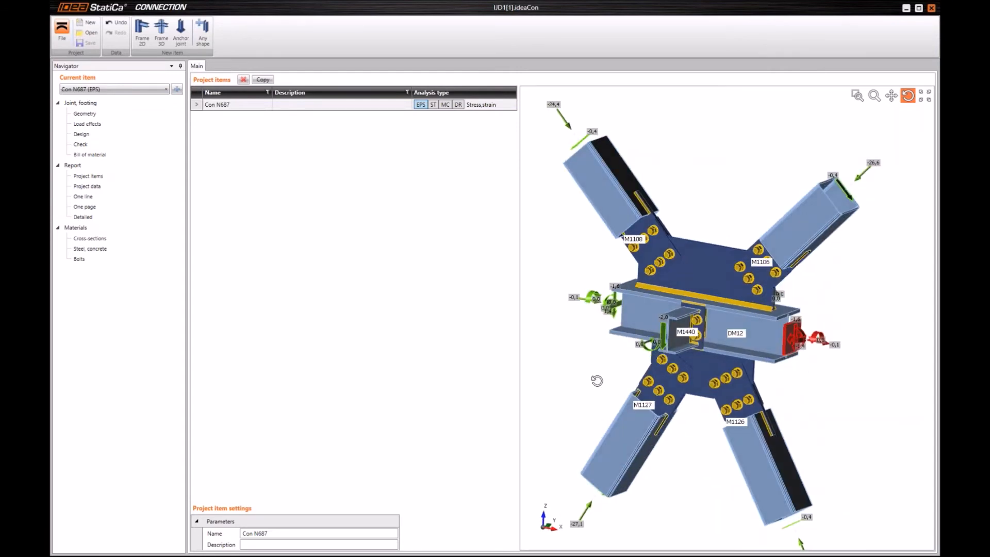
drag(701, 274, 697, 283)
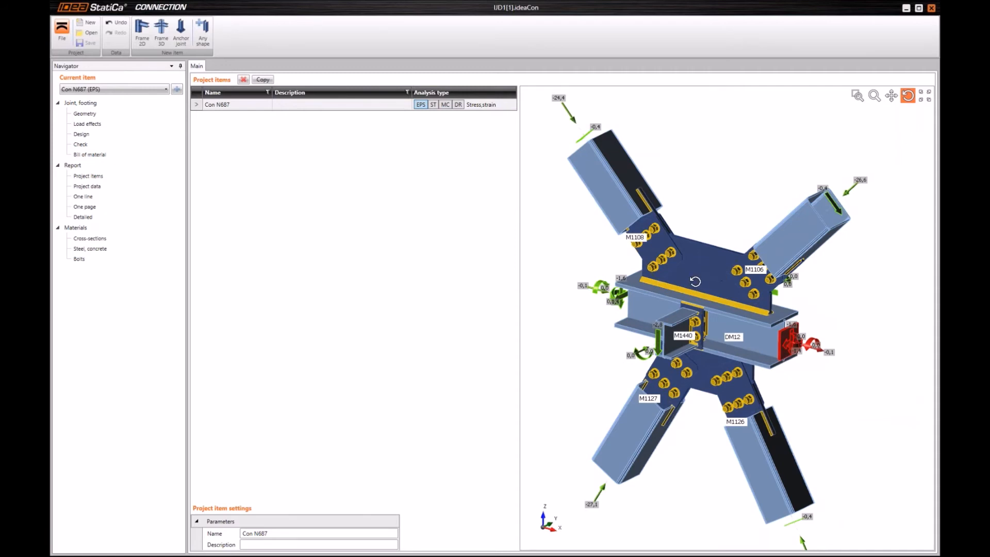
drag(702, 279, 645, 260)
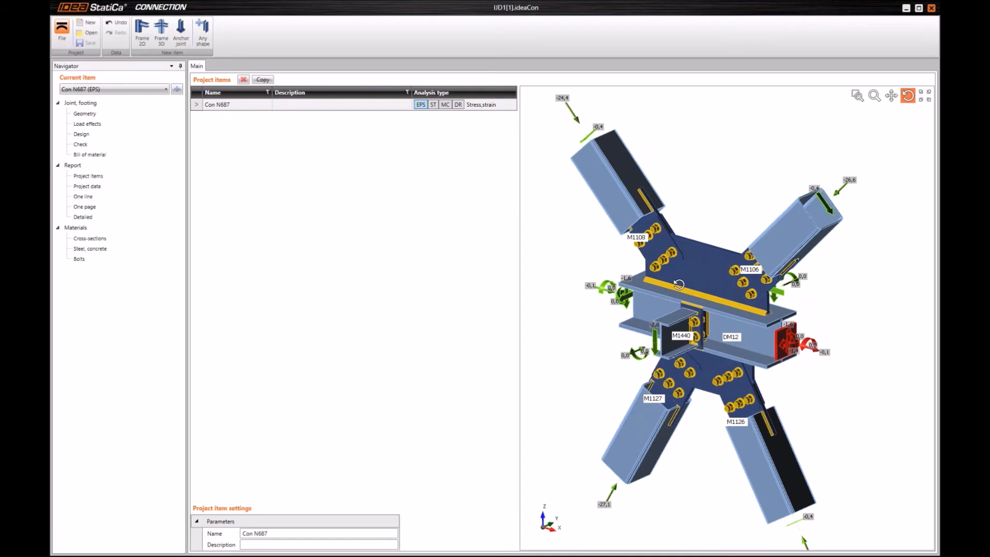
drag(679, 285, 629, 189)
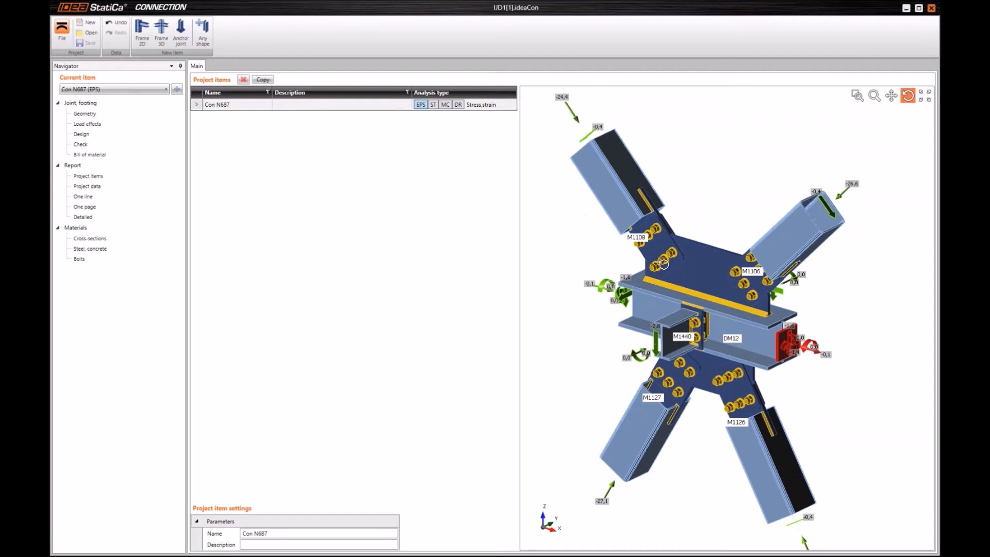
scroll(663, 263, up, 3)
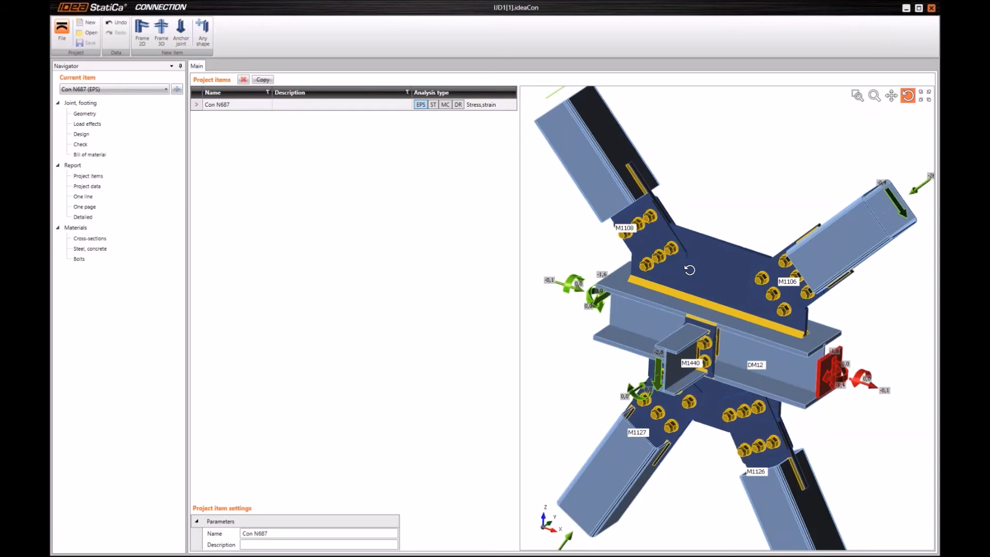
scroll(690, 269, down, 3)
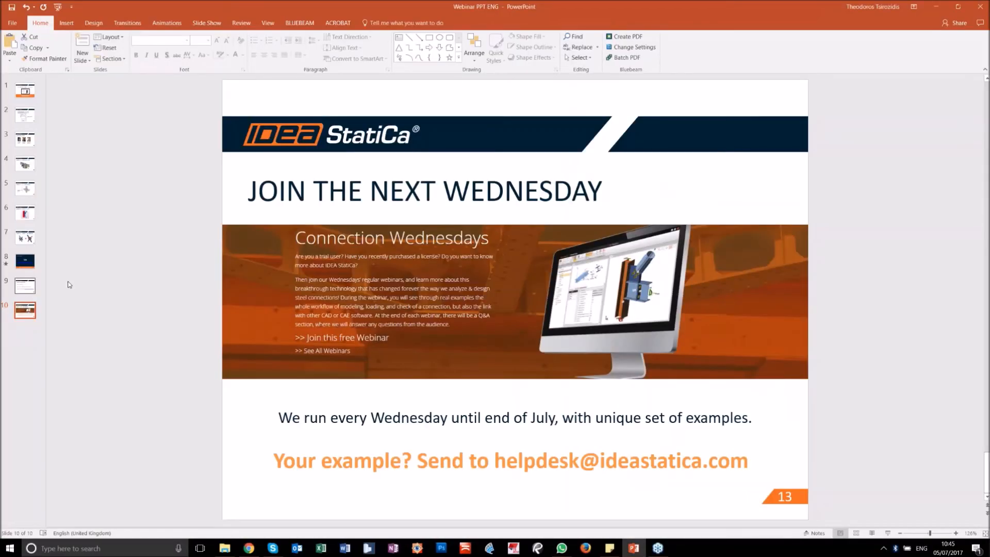
Step: Show the "After the Webinar" slide of the Webinar PPT ENG presentation in PowerPoint
click(24, 286)
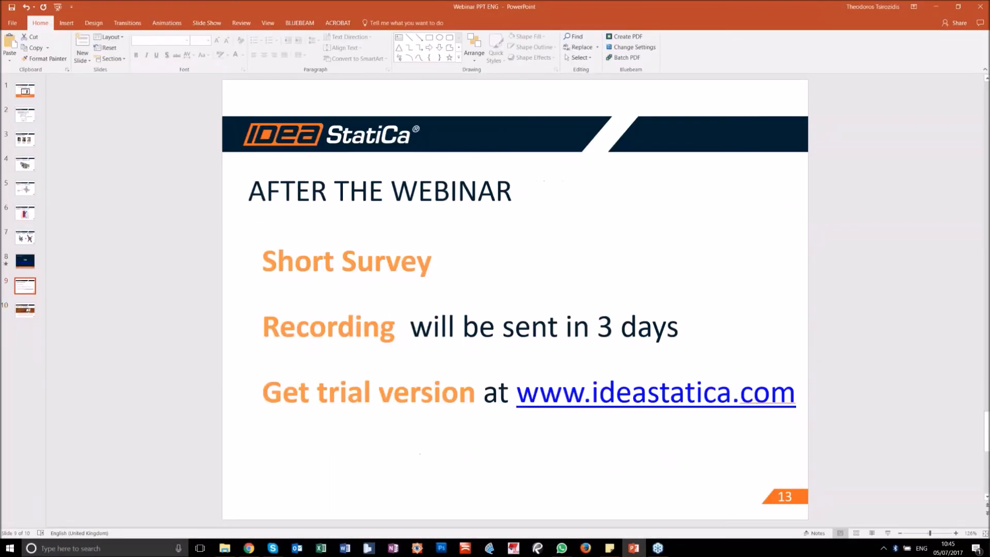
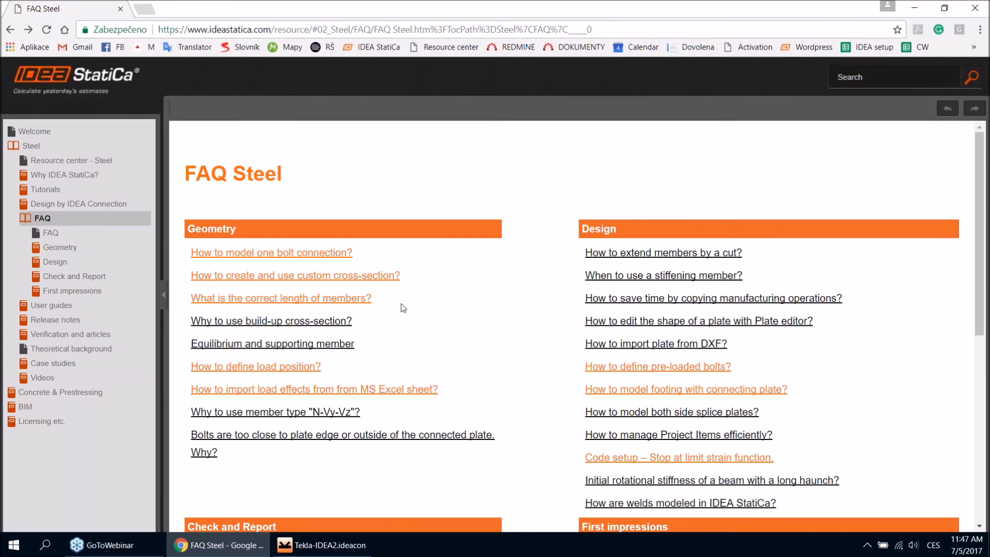
Step: Open the Geometry article "What is the correct length of members?" from the FAQ Steel page
drag(379, 300, 186, 298)
click(442, 292)
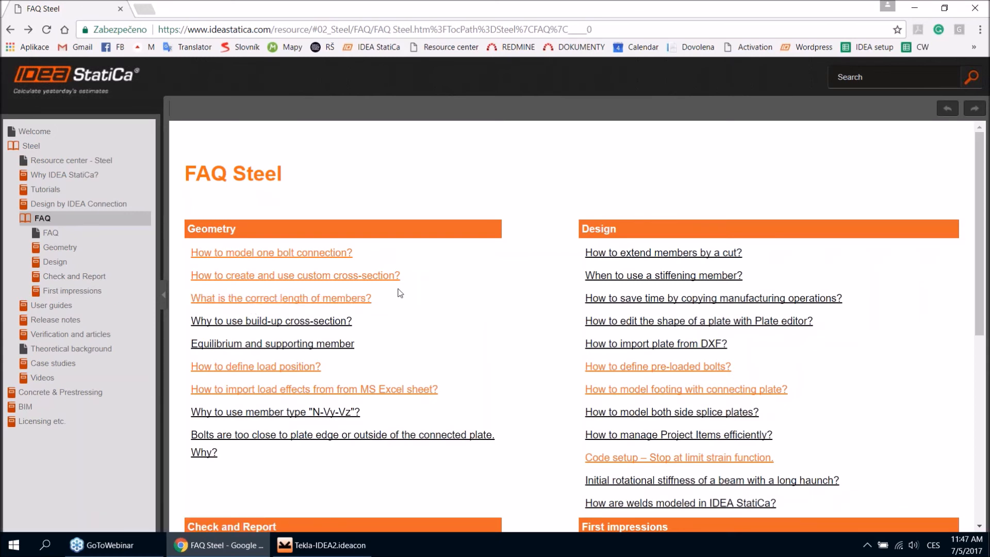
click(294, 300)
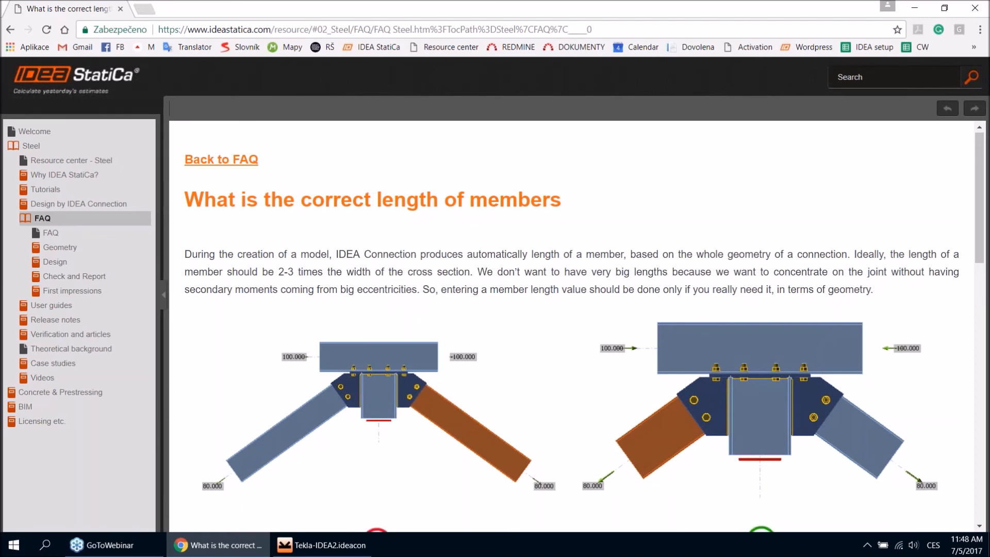
Step: Read the article's guidance on member length, highlighting "2-3 times the width" and comparing the illustrated examples
scroll(482, 267, down, 3)
scroll(482, 272, up, 3)
scroll(439, 290, down, 2)
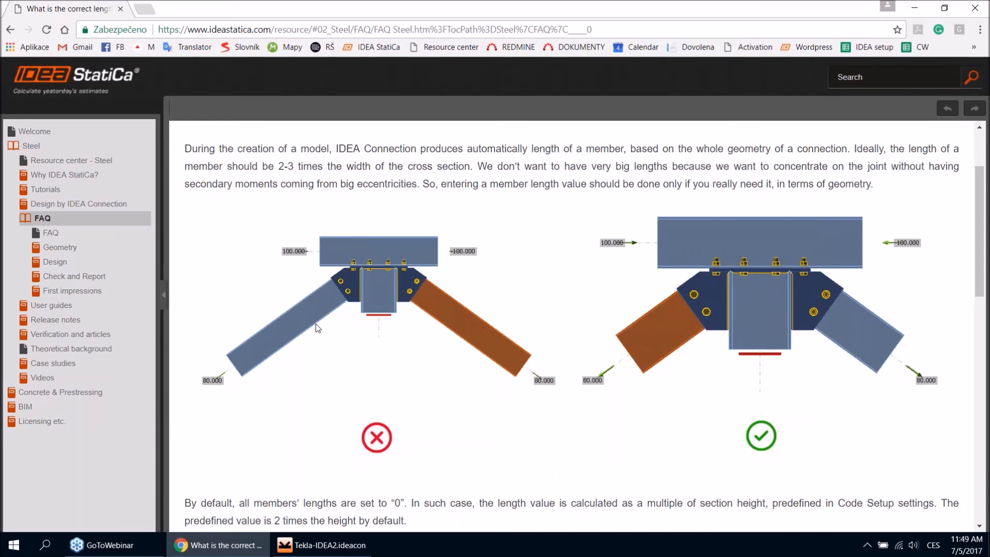
scroll(316, 324, up, 2)
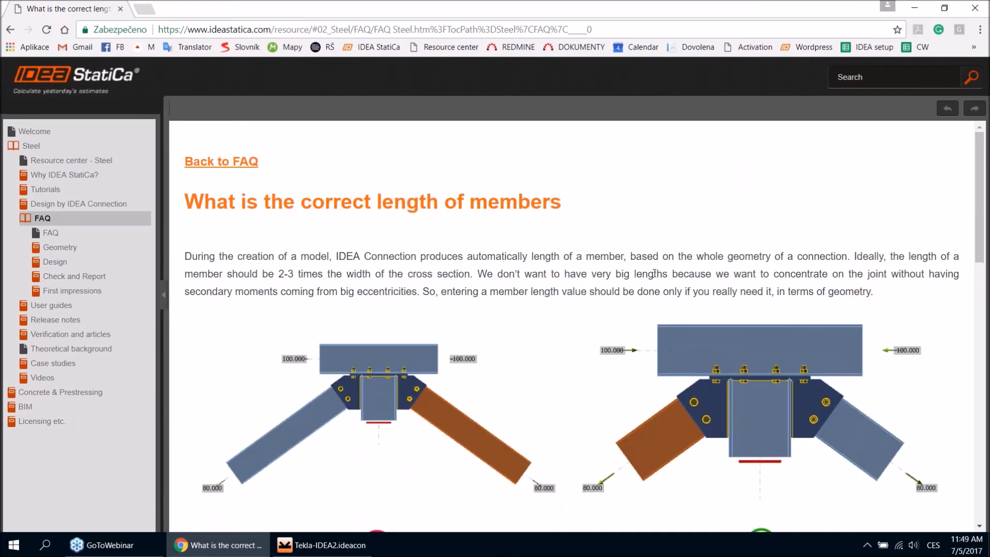
scroll(286, 182, down, 2)
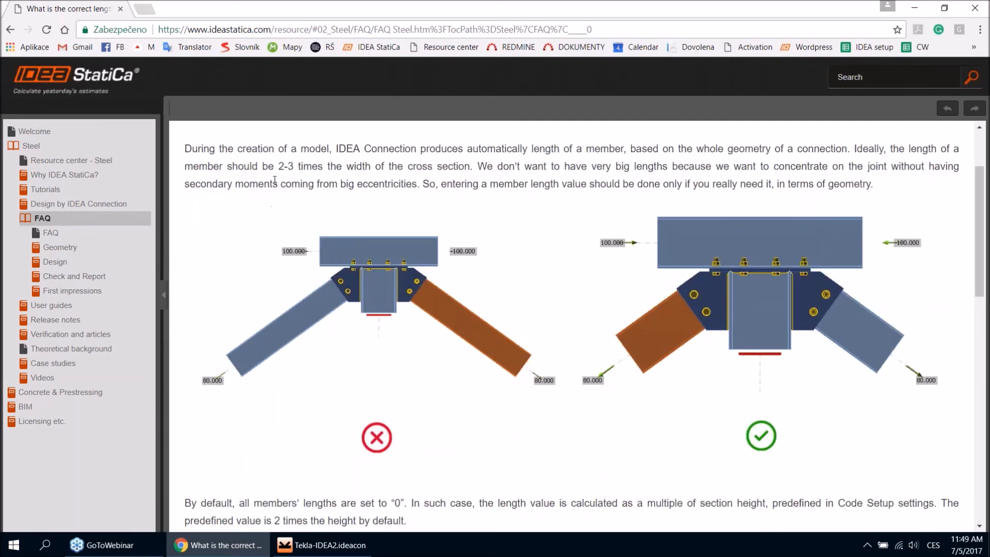
drag(279, 166, 371, 169)
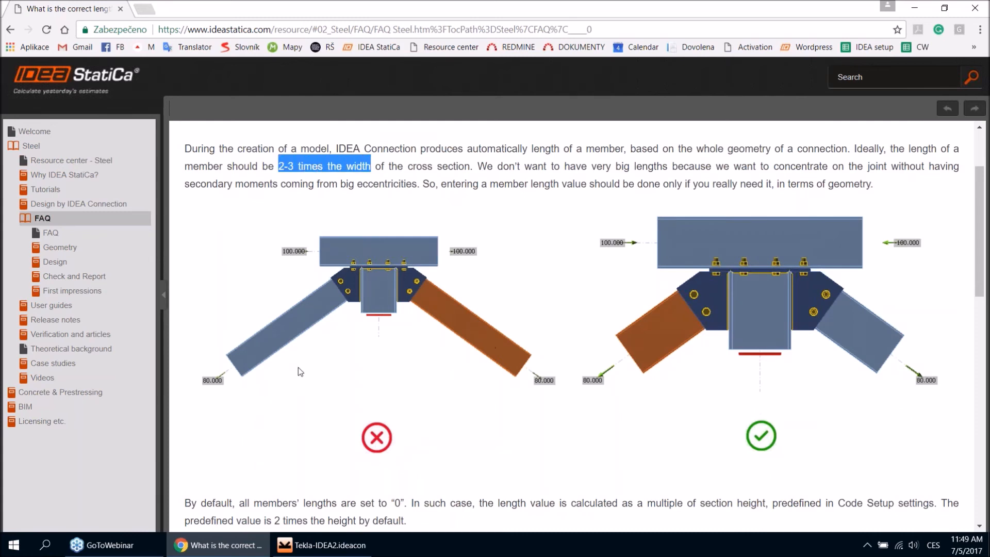
click(380, 171)
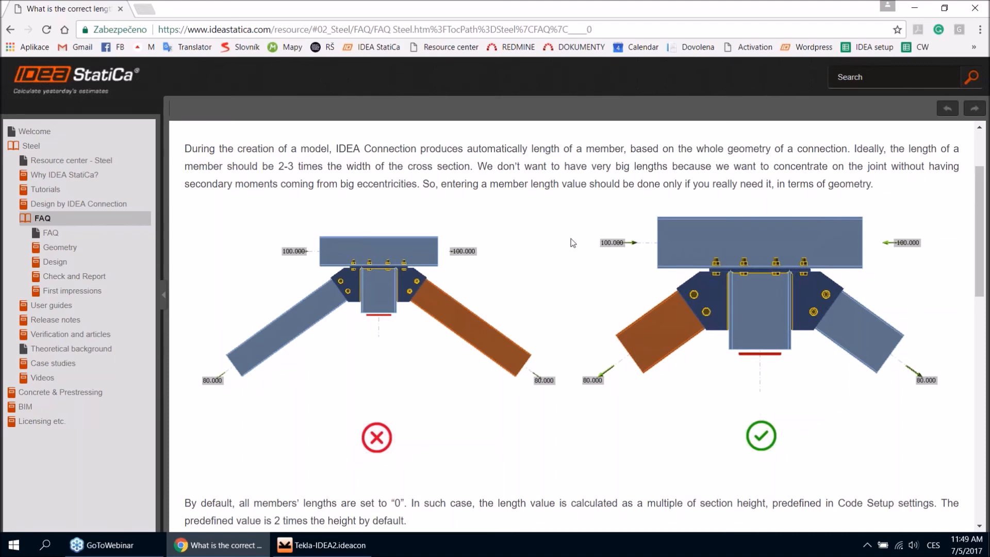
scroll(442, 231, up, 2)
scroll(439, 227, down, 10)
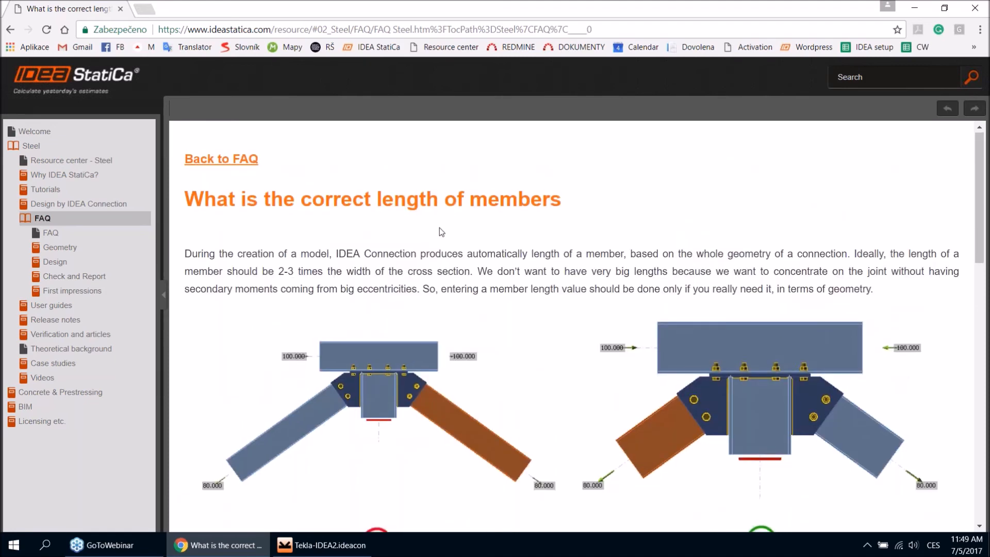
scroll(439, 228, up, 10)
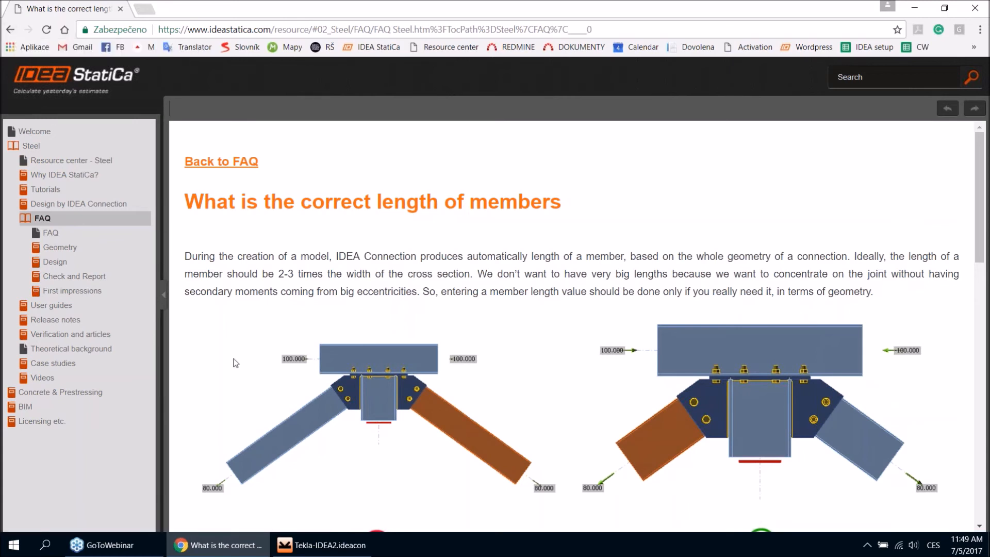
Step: Switch to Tekla-IDEA2.ideacon in IDEA StatiCa Connection and show the geometry properties of its members
mouse_move(324, 551)
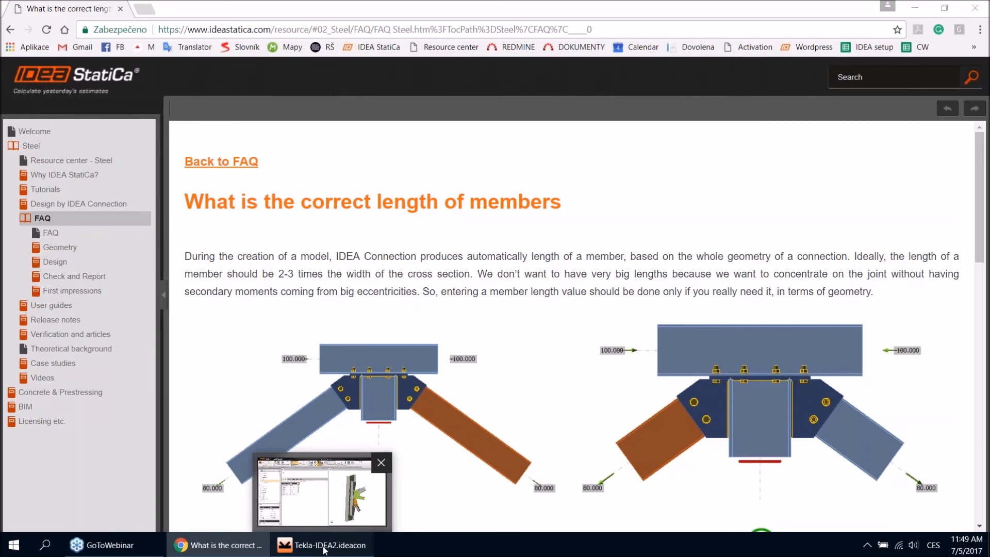
click(325, 548)
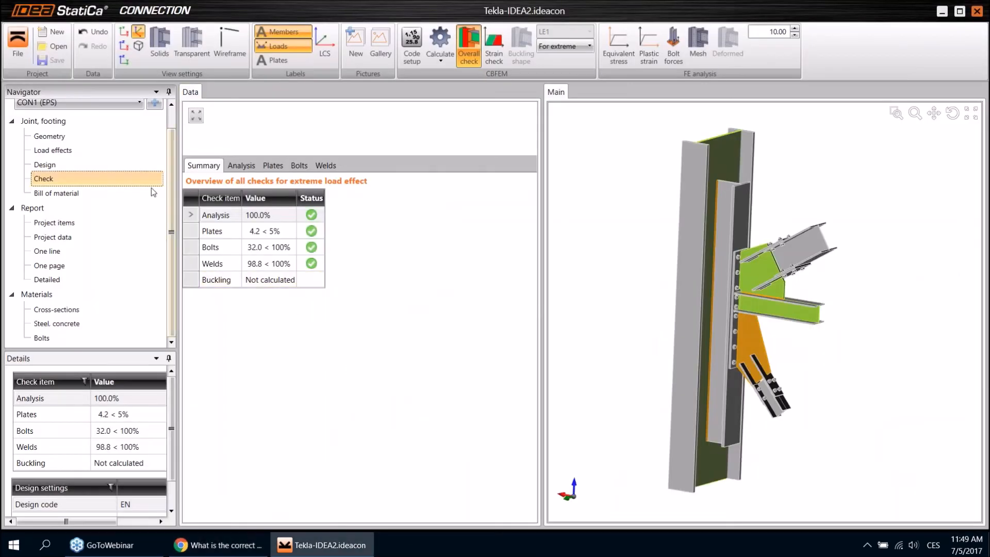
scroll(172, 152, up, 1)
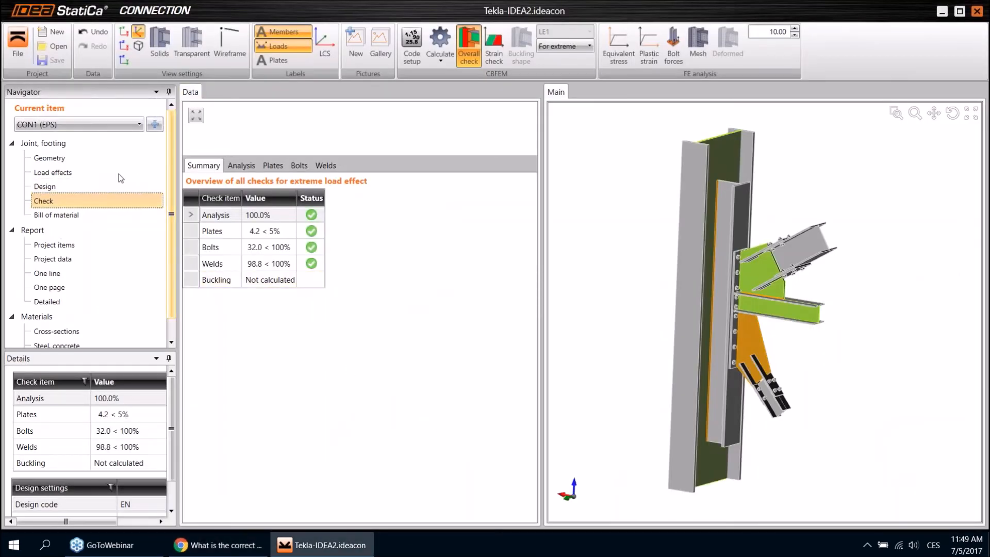
click(68, 166)
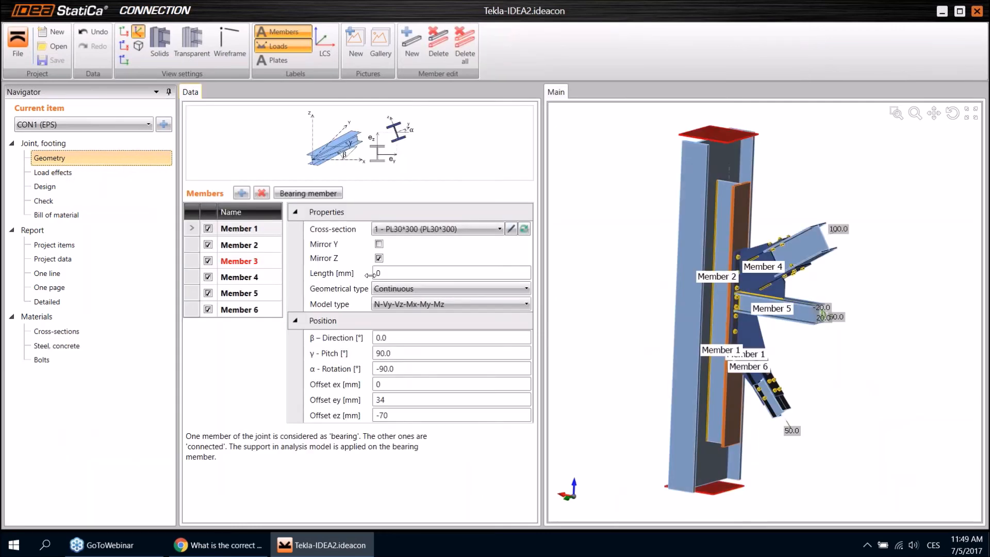
Step: Open the joint's load effects and try Position and Bolts as the force location for Member 1 Begin
click(77, 173)
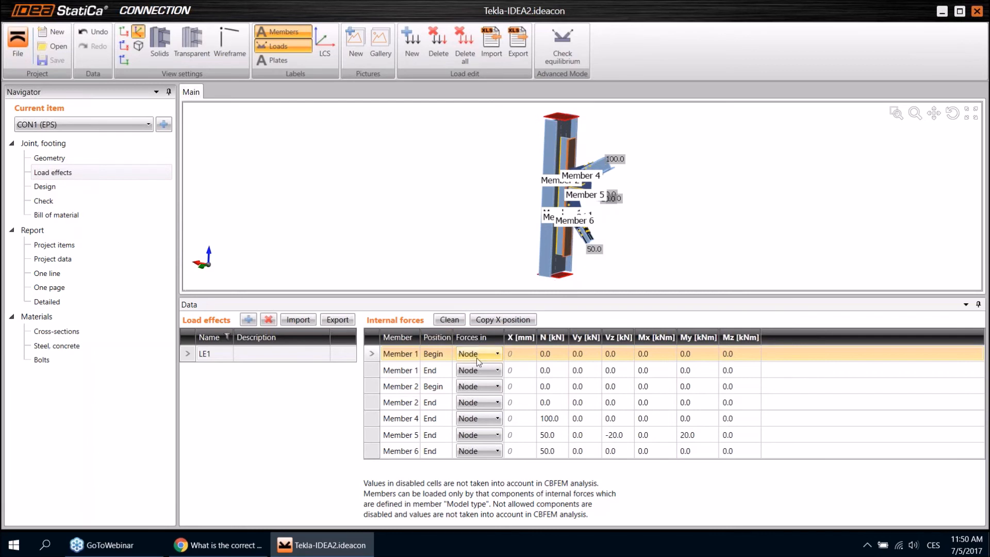
click(497, 355)
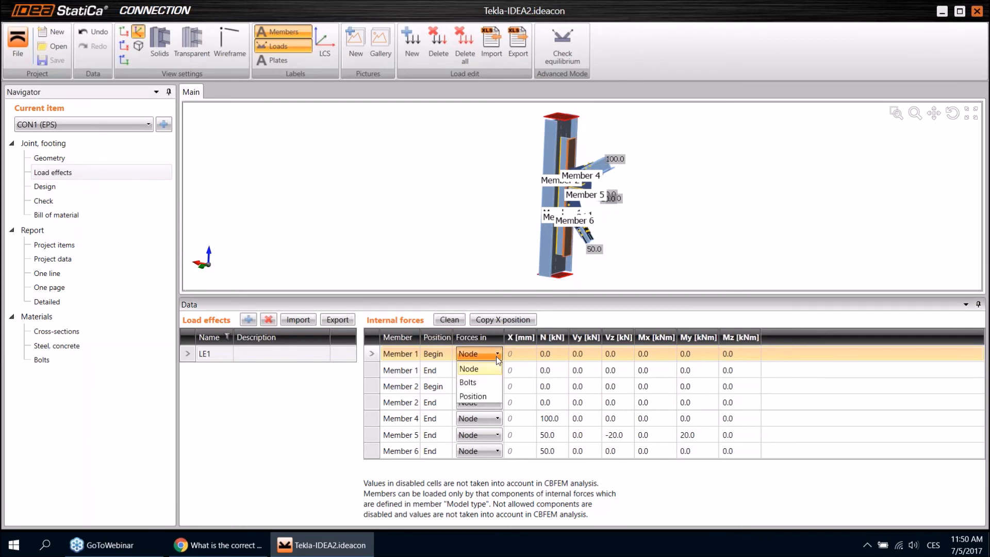
click(497, 356)
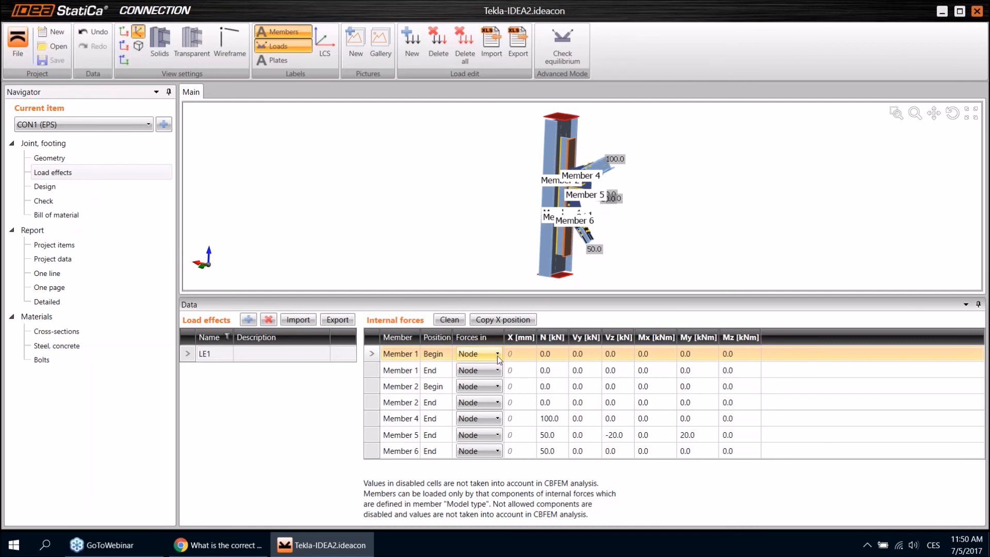
click(498, 356)
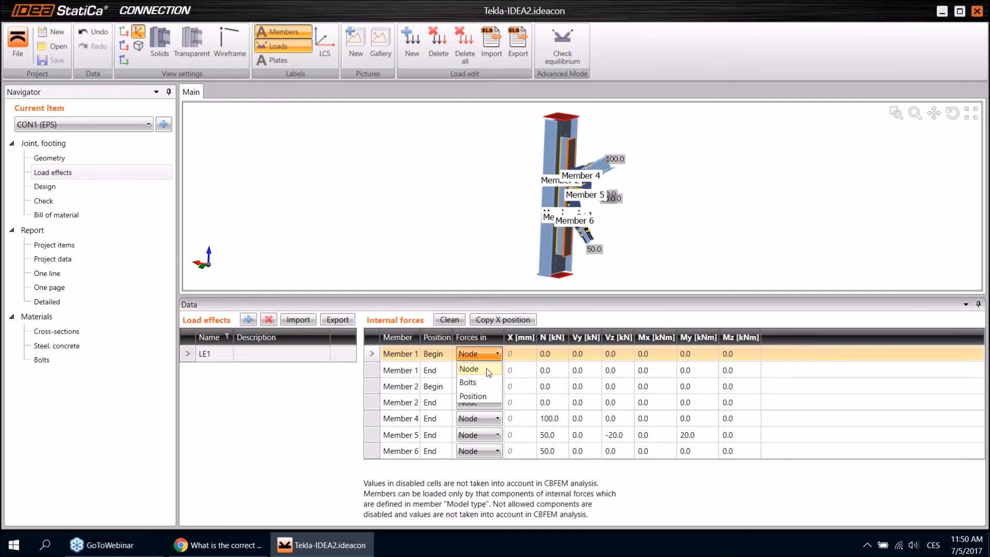
click(487, 395)
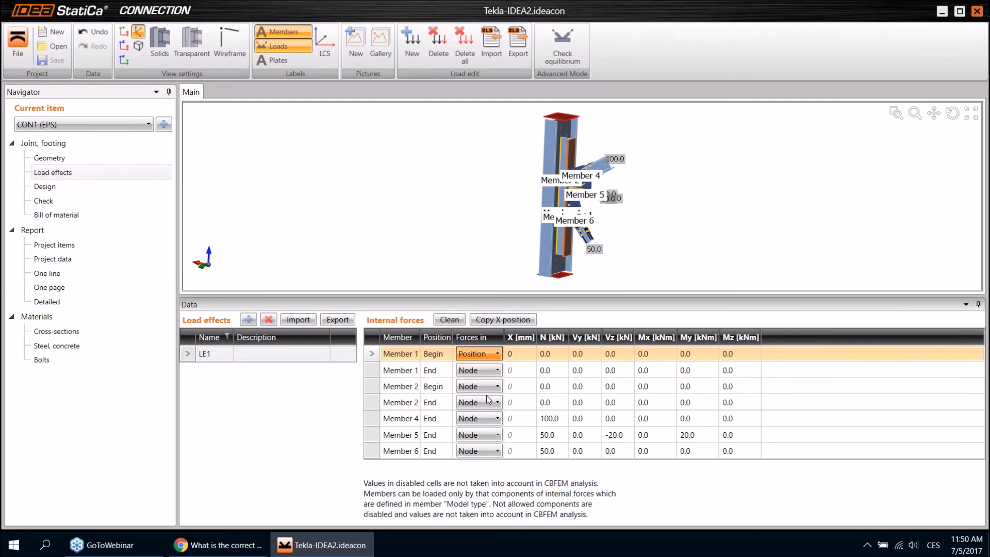
click(523, 354)
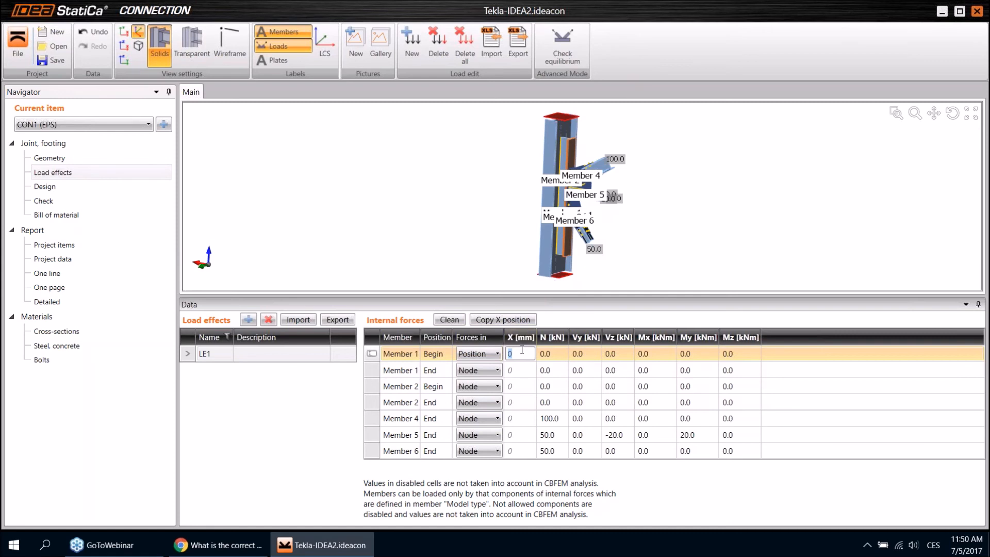
scroll(581, 264, up, 4)
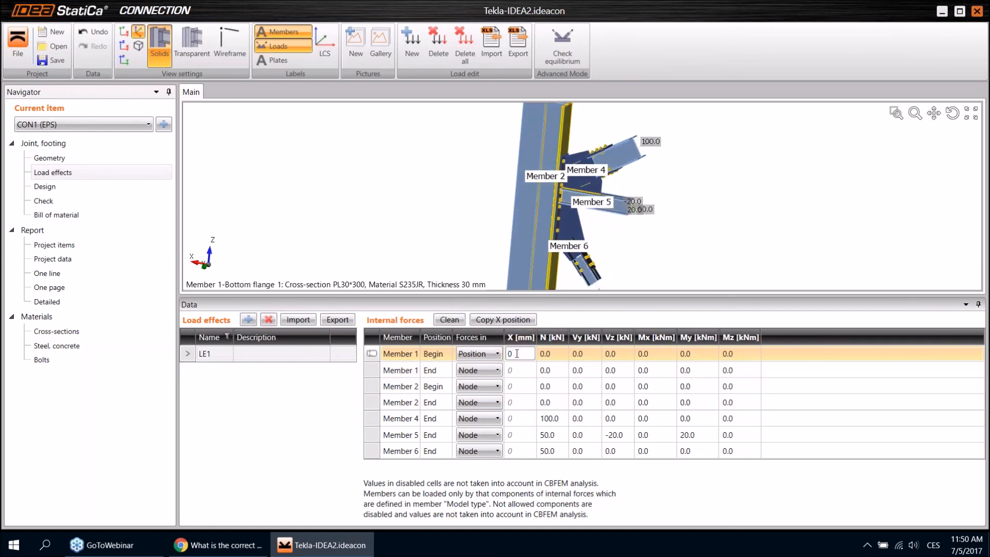
click(483, 355)
click(473, 382)
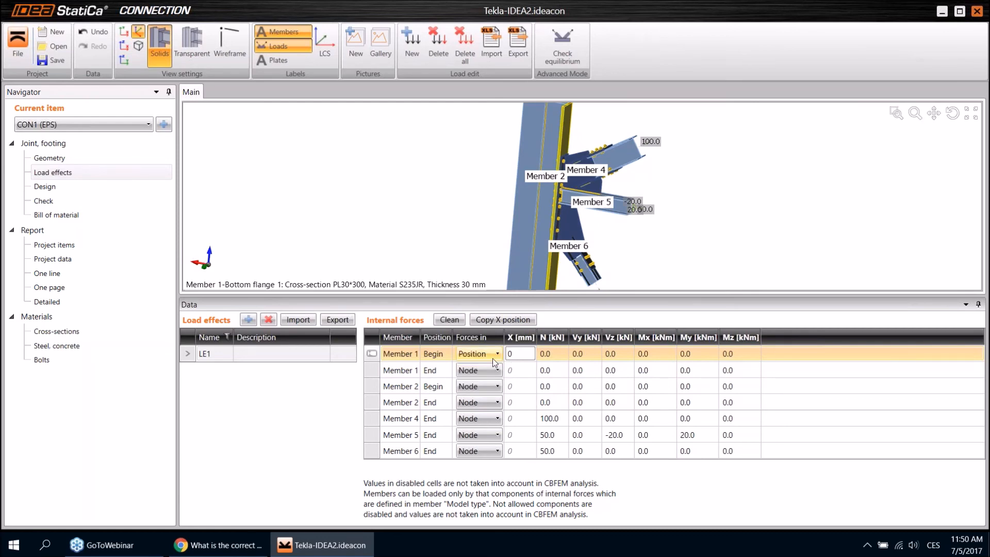
Step: Switch to Chrome, open the Geometry article "How to define load position?" from the FAQ Steel page and skim it
click(242, 542)
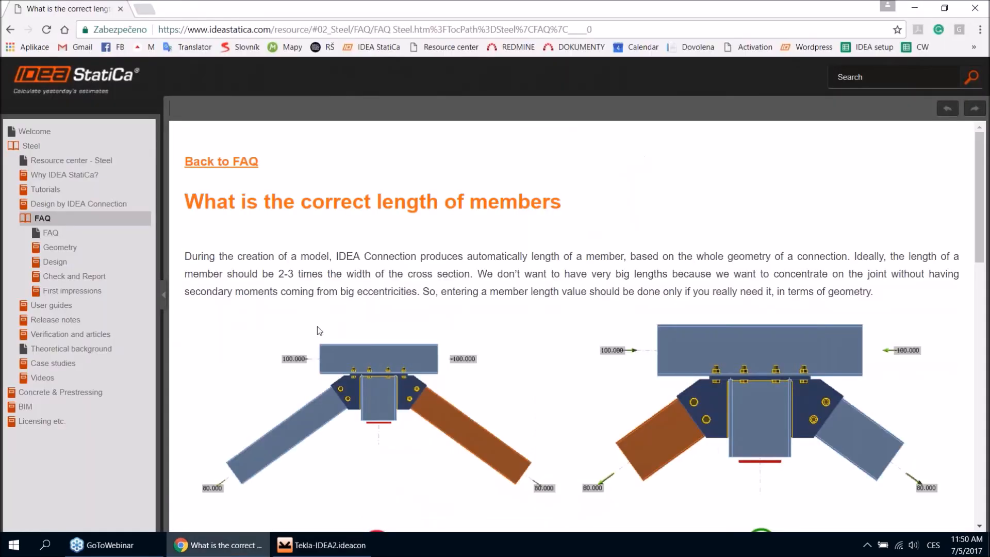
click(50, 235)
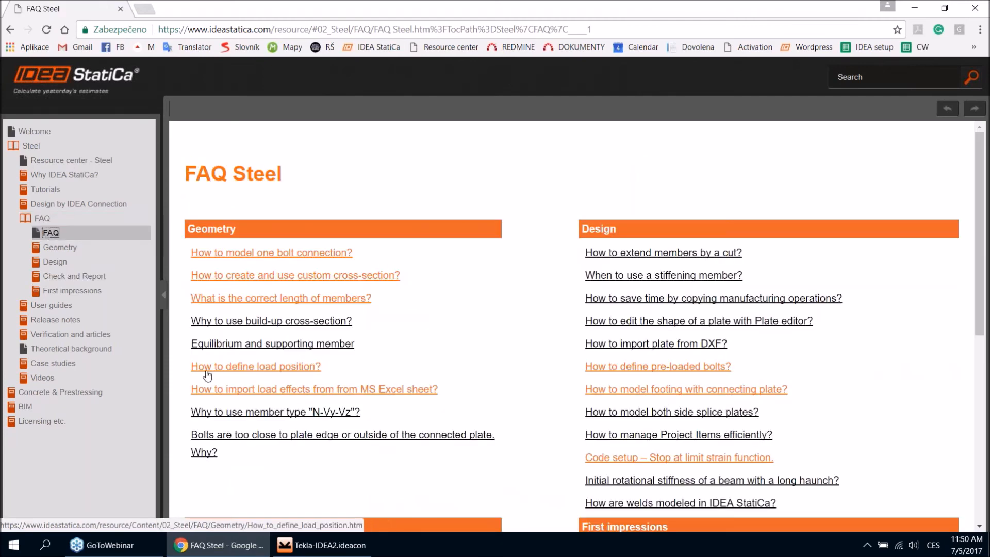
click(285, 378)
scroll(424, 326, down, 6)
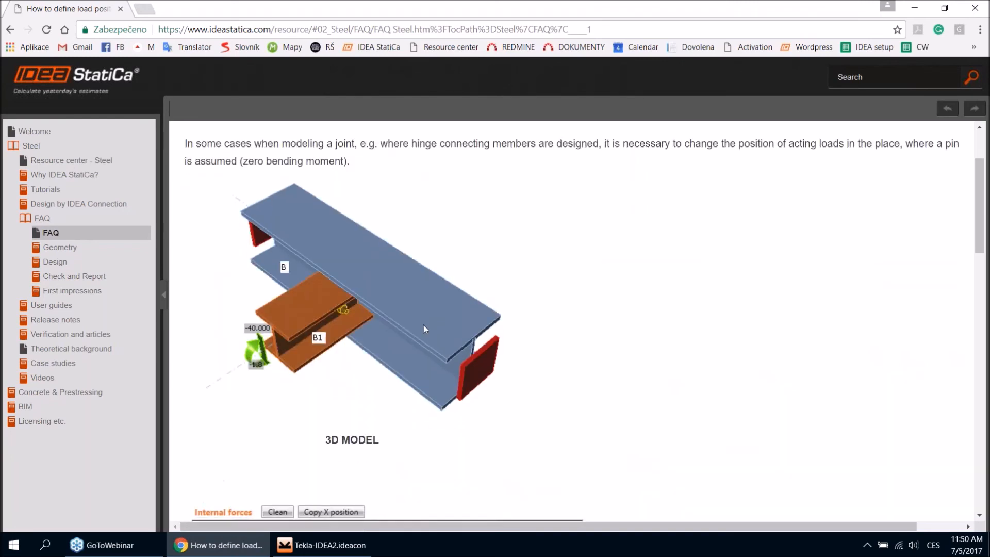
scroll(424, 329, down, 16)
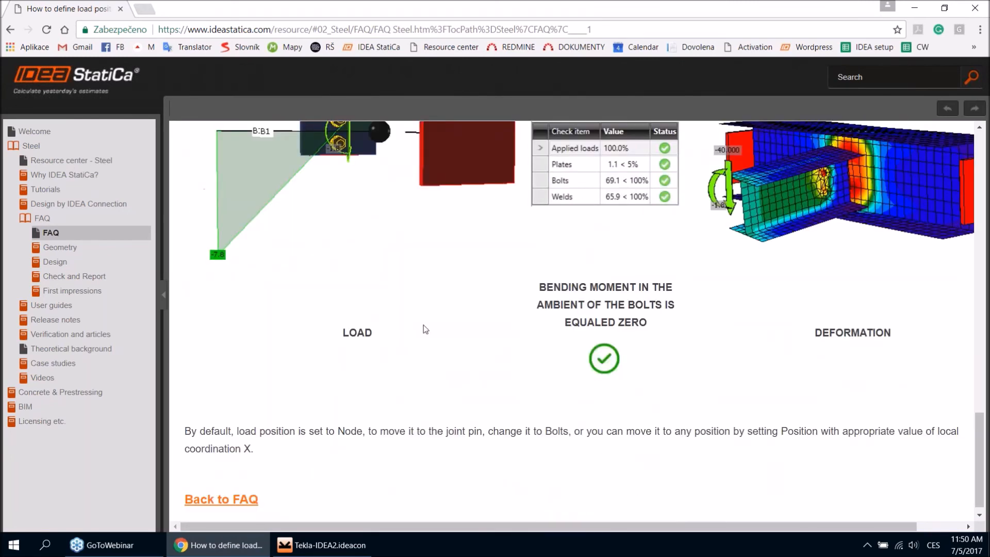
scroll(424, 330, up, 20)
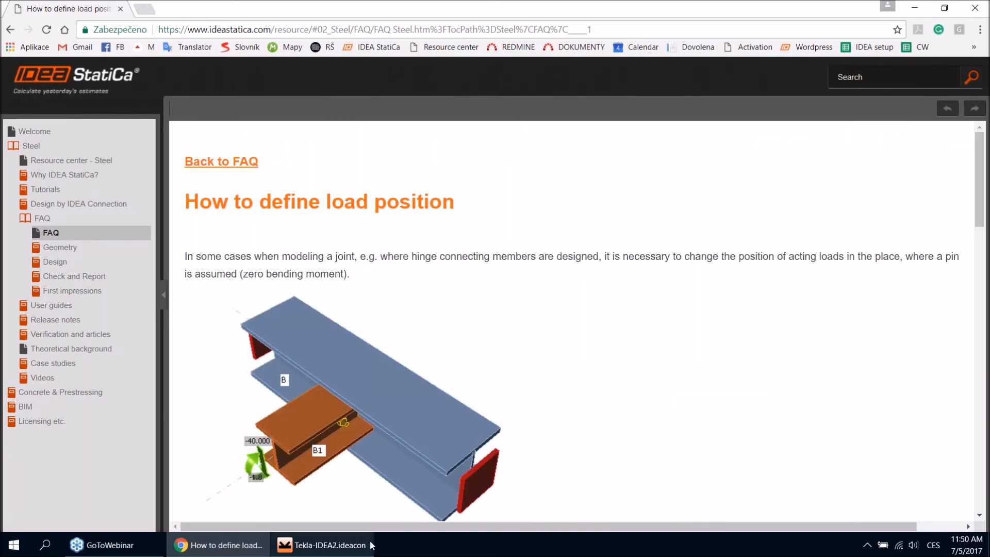
Step: Return to Tekla-IDEA2.ideacon in IDEA StatiCa Connection and set the force location of Member 1 Begin to Node
click(327, 545)
click(487, 356)
click(483, 368)
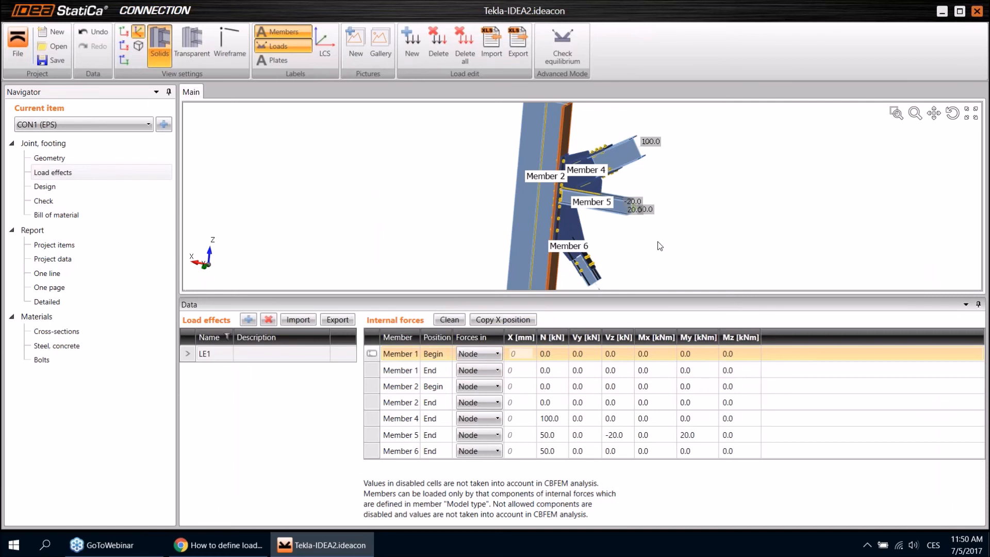
Step: Examine the bolted connection of Member 4 to its gusset plate in the solid model from close range
scroll(567, 205, up, 2)
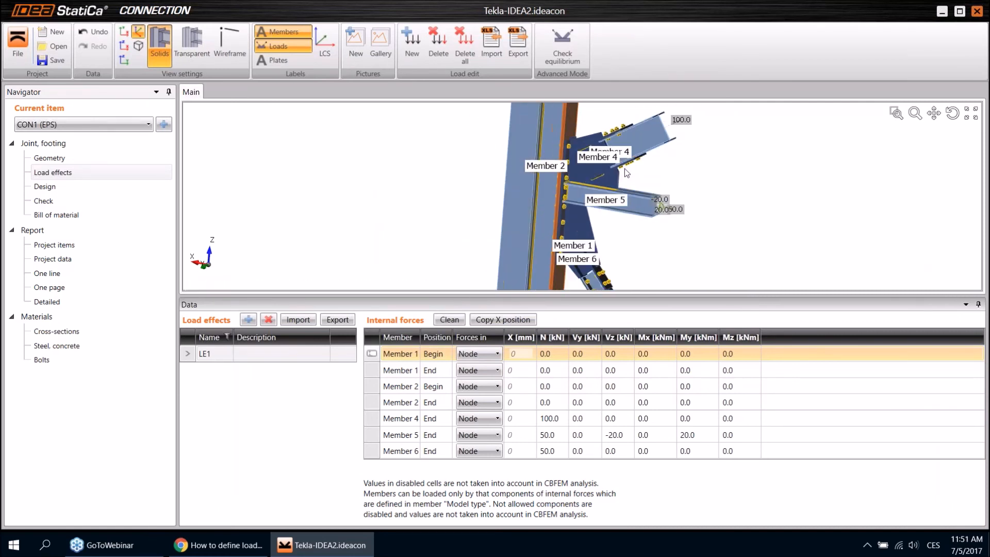
scroll(604, 166, up, 2)
middle_drag(633, 163, 633, 149)
scroll(626, 144, up, 2)
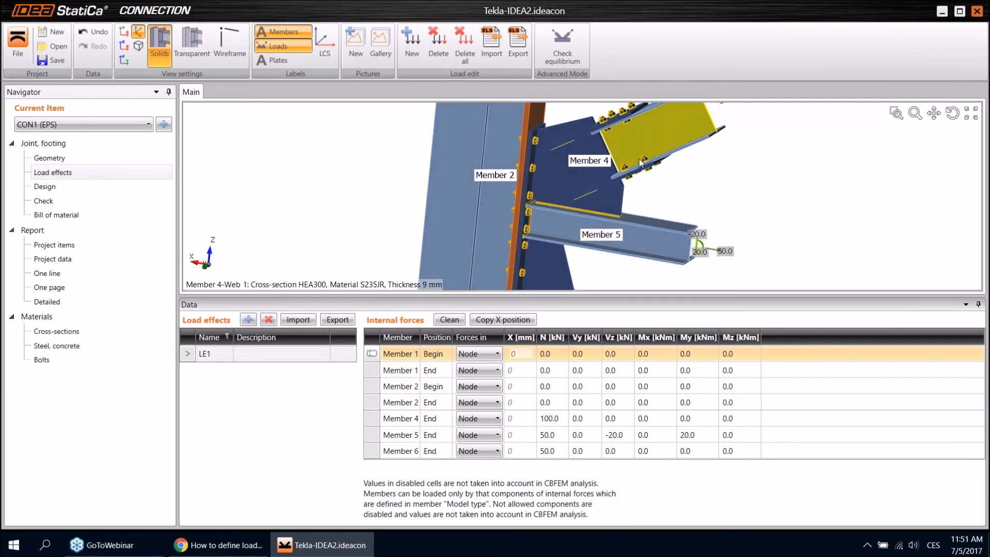
scroll(560, 173, up, 7)
mouse_move(561, 172)
middle_down()
mouse_move(572, 177)
mouse_move(564, 172)
middle_up()
scroll(571, 191, down, 8)
scroll(558, 227, up, 8)
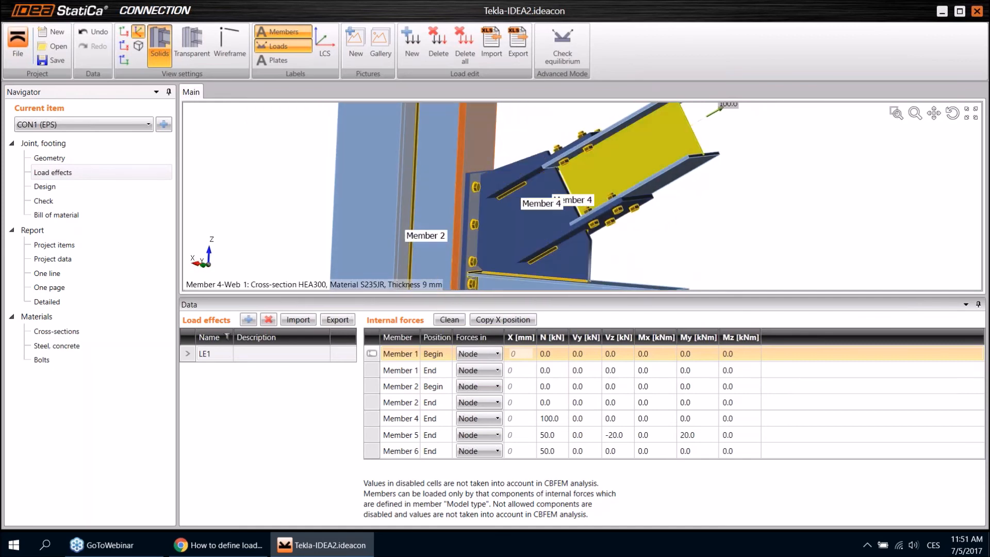
middle_drag(566, 194, 577, 194)
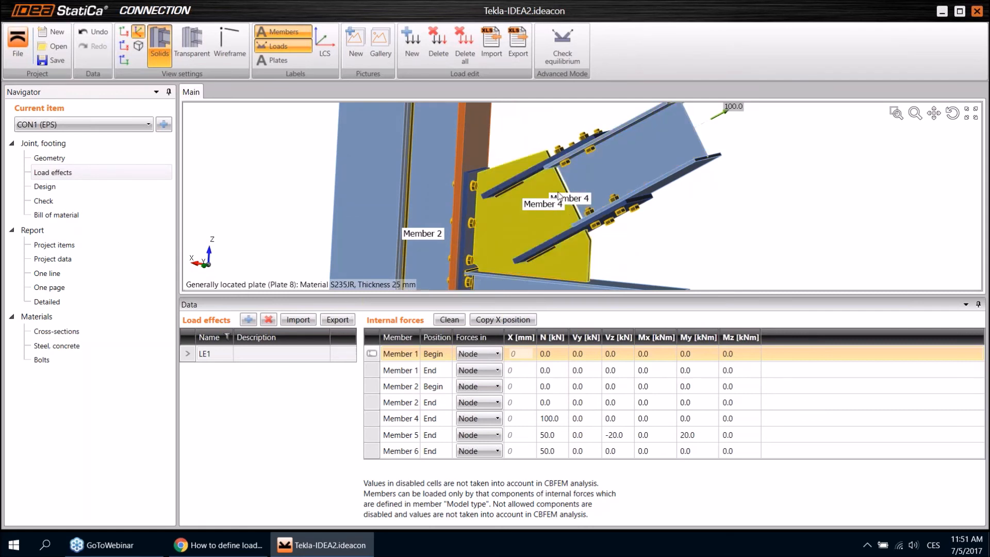
scroll(548, 176, up, 2)
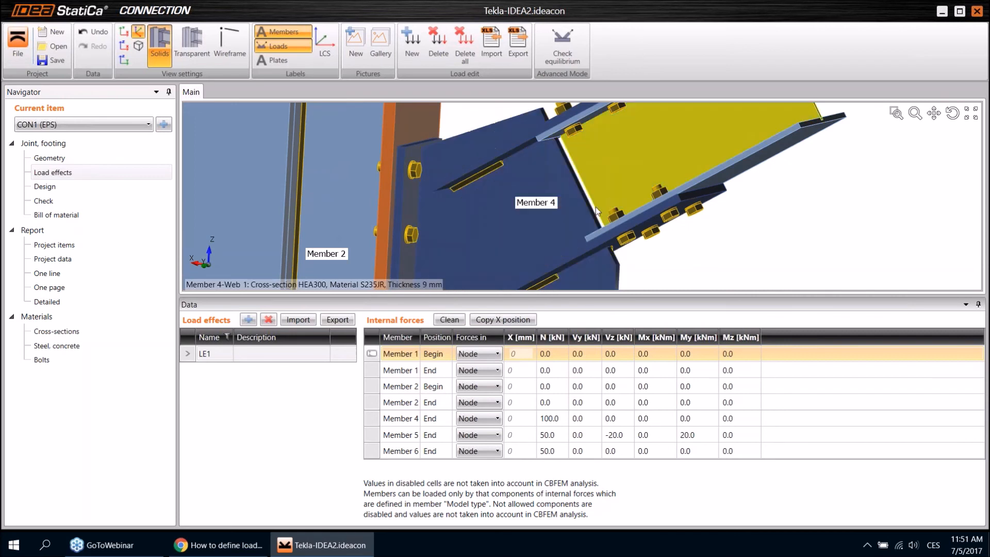
scroll(571, 194, down, 2)
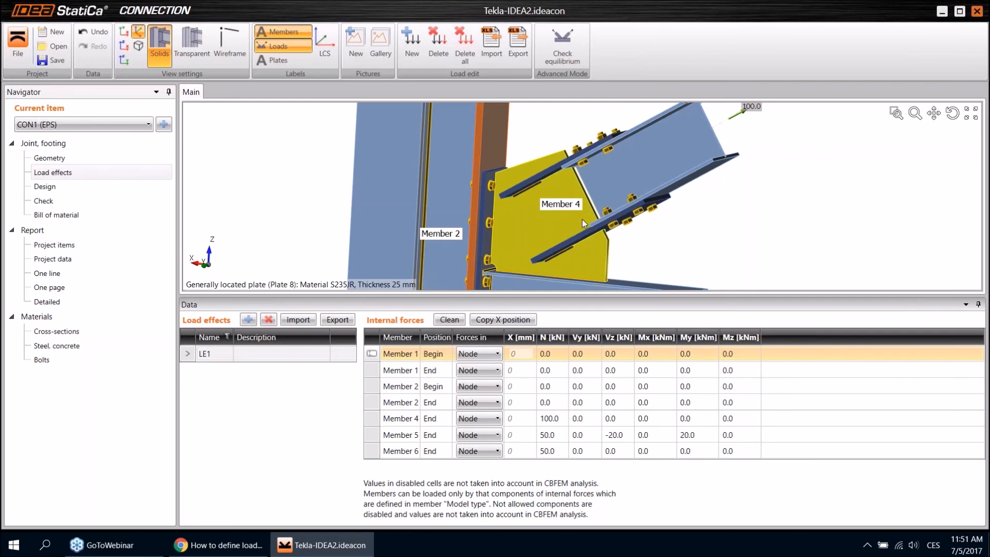
Step: Set the force location of Member 1 Begin to Bolts and display the joint as Wireframe
click(490, 356)
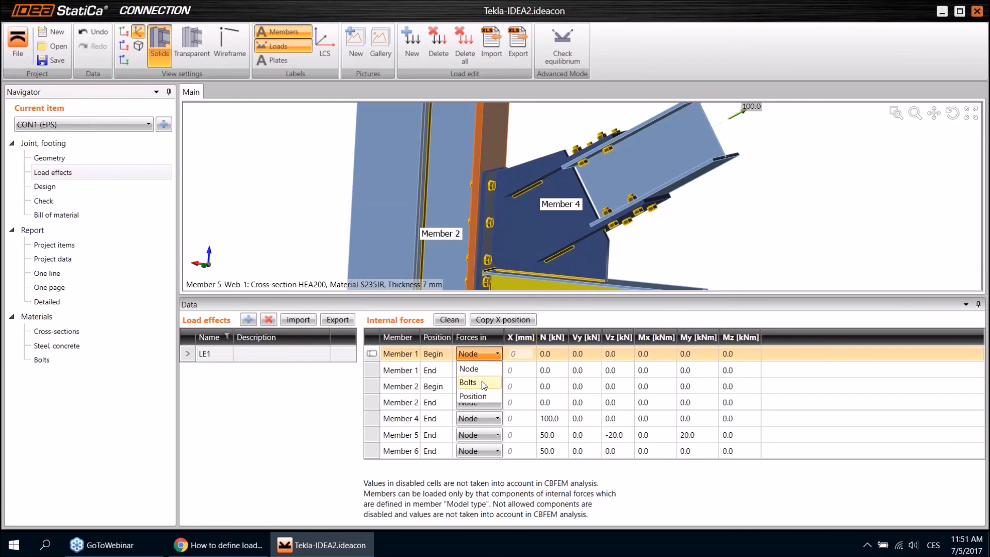
click(482, 381)
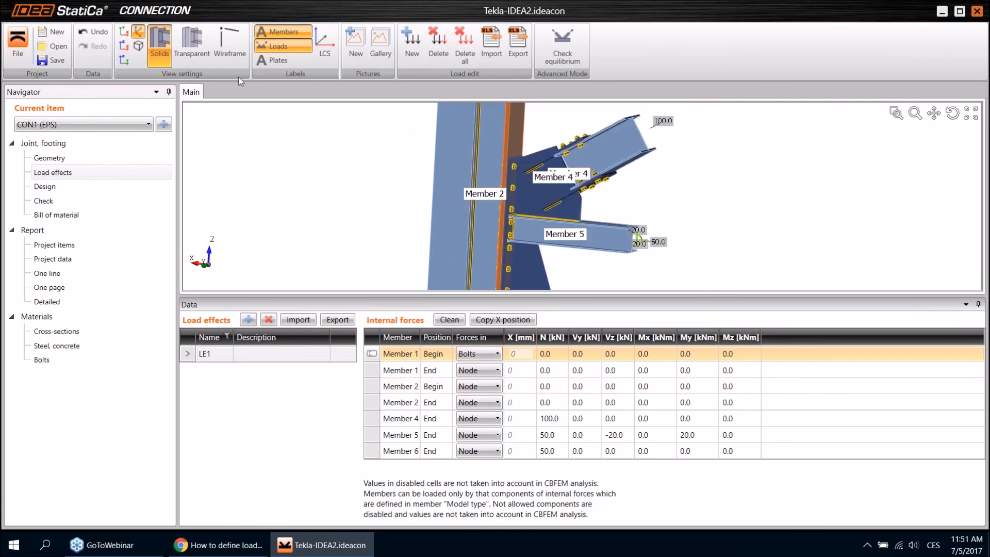
click(231, 46)
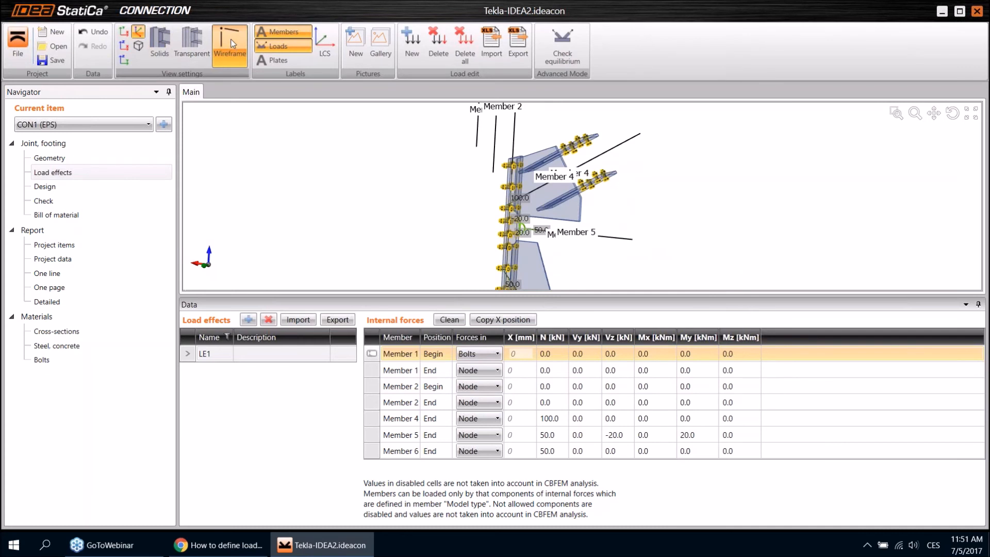
Step: Examine where the loads act relative to the bolts and axes of Members 4, 5 and 6 in the wireframe model
scroll(516, 178, down, 3)
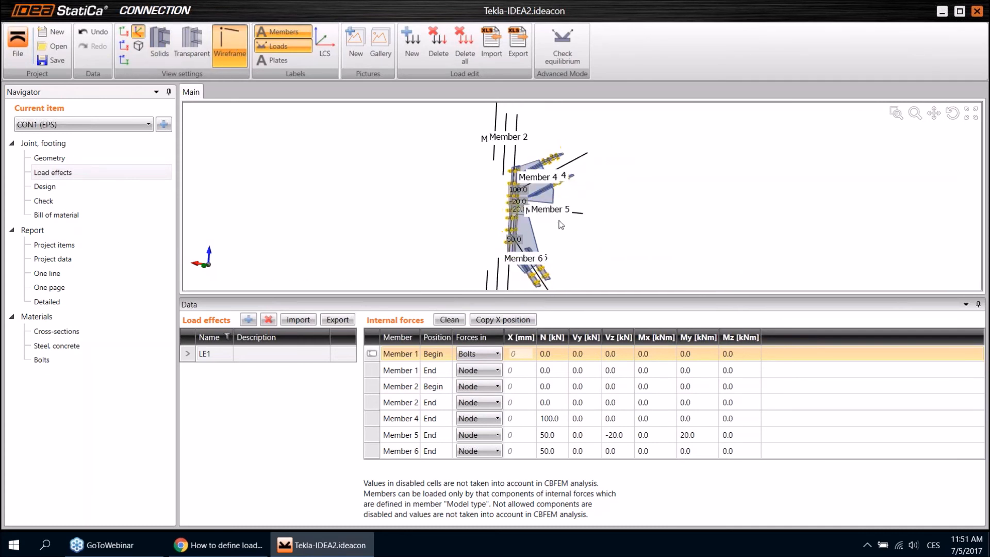
middle_drag(544, 249, 571, 210)
scroll(566, 211, up, 3)
middle_drag(572, 164, 540, 201)
scroll(548, 225, down, 2)
scroll(530, 196, up, 3)
scroll(534, 212, down, 2)
scroll(526, 198, down, 3)
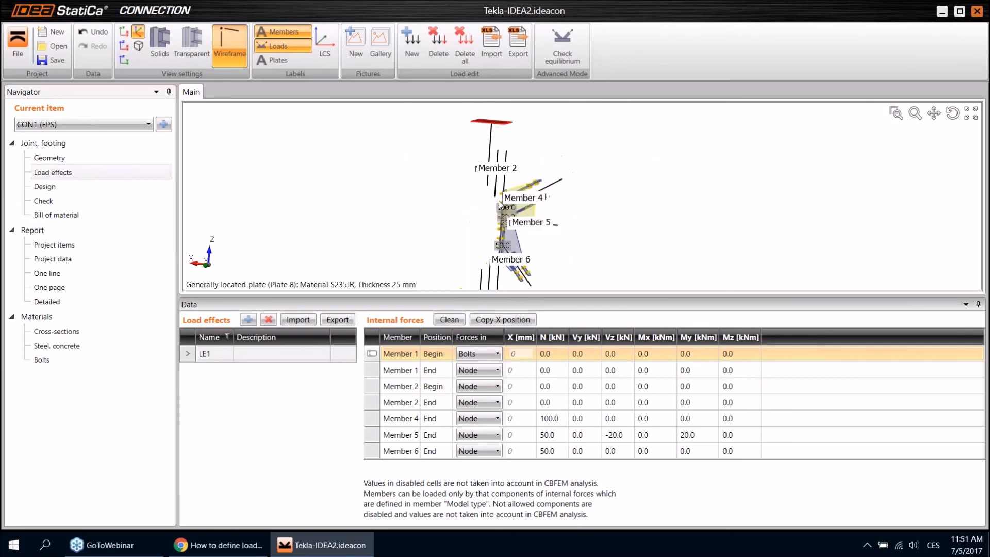
scroll(536, 198, up, 4)
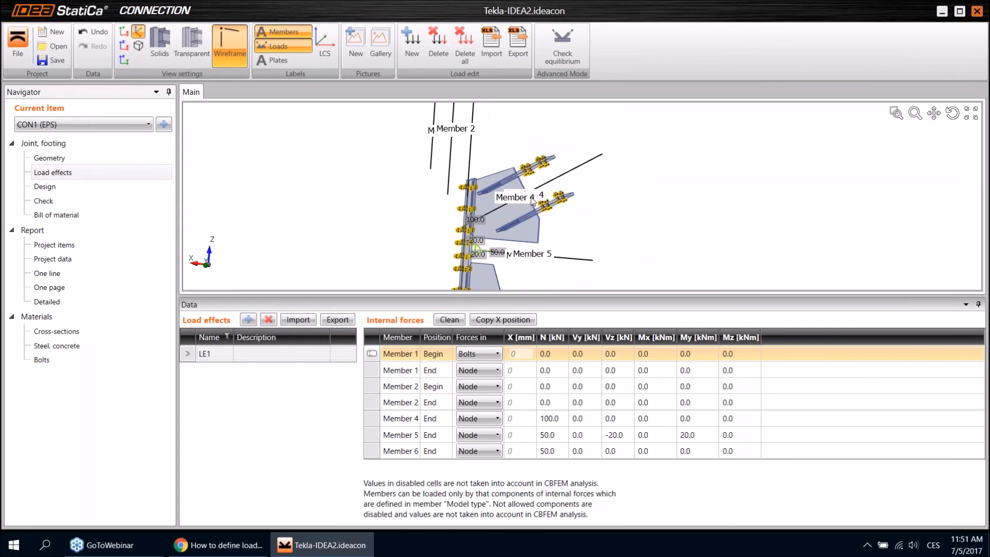
scroll(541, 204, down, 2)
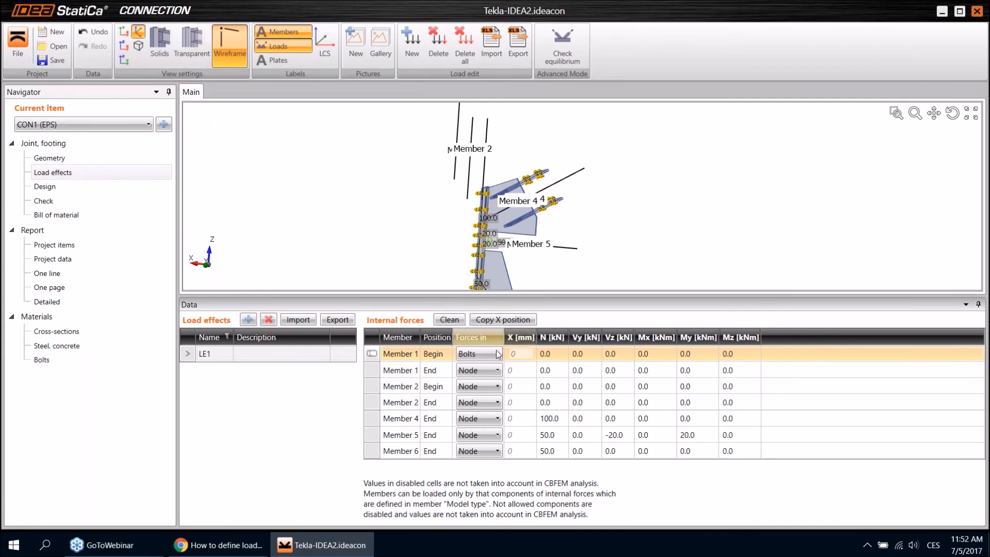
Step: Set the force location of Member 1 Begin to Position with X at 200 mm
click(489, 354)
click(489, 354)
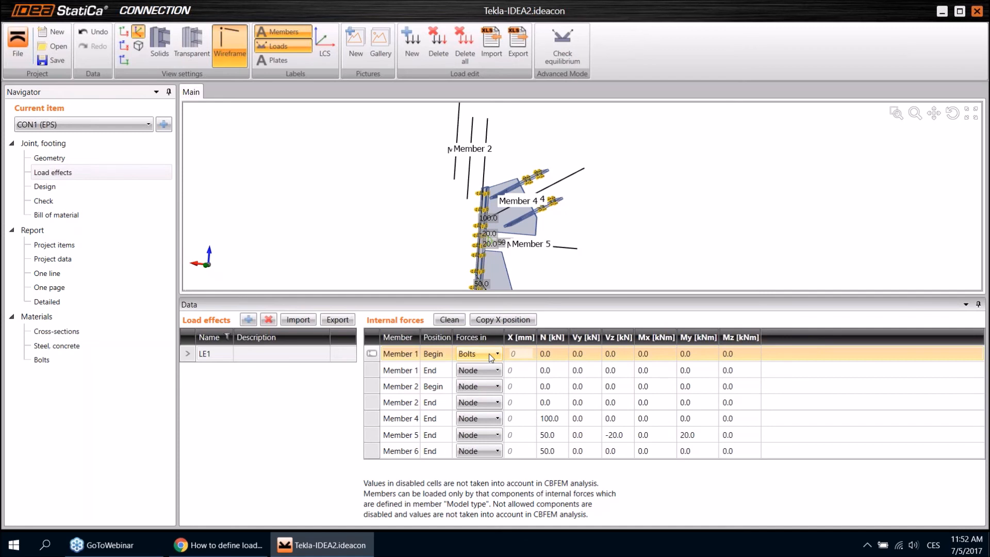
click(489, 354)
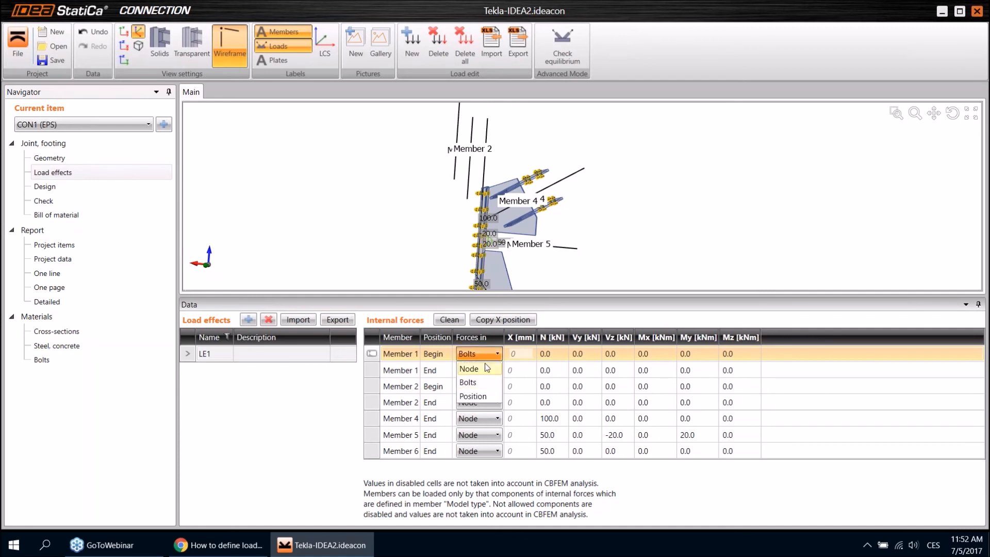
click(487, 396)
click(520, 355)
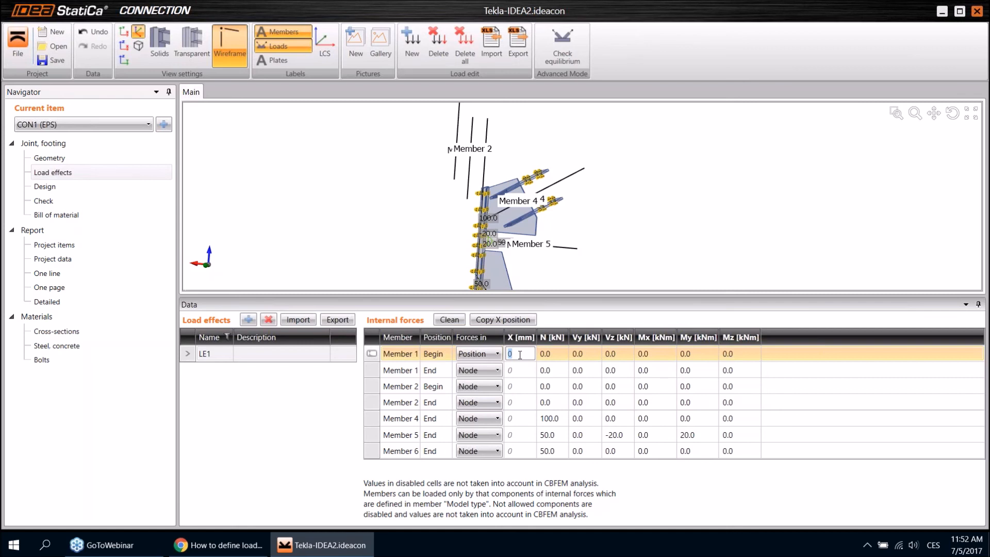
text(200)
key(Return)
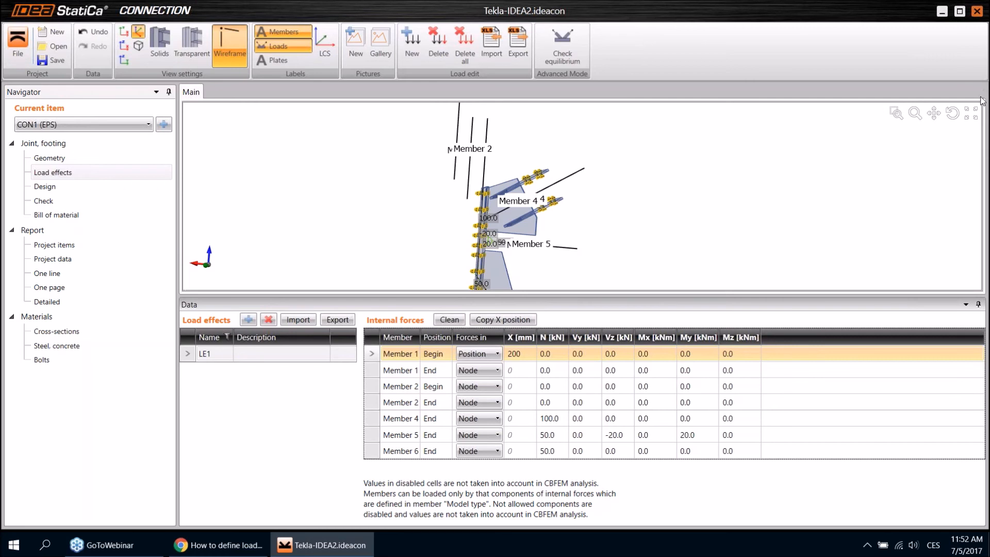
Step: Switch to the "How to define load position" article in Chrome
mouse_move(229, 551)
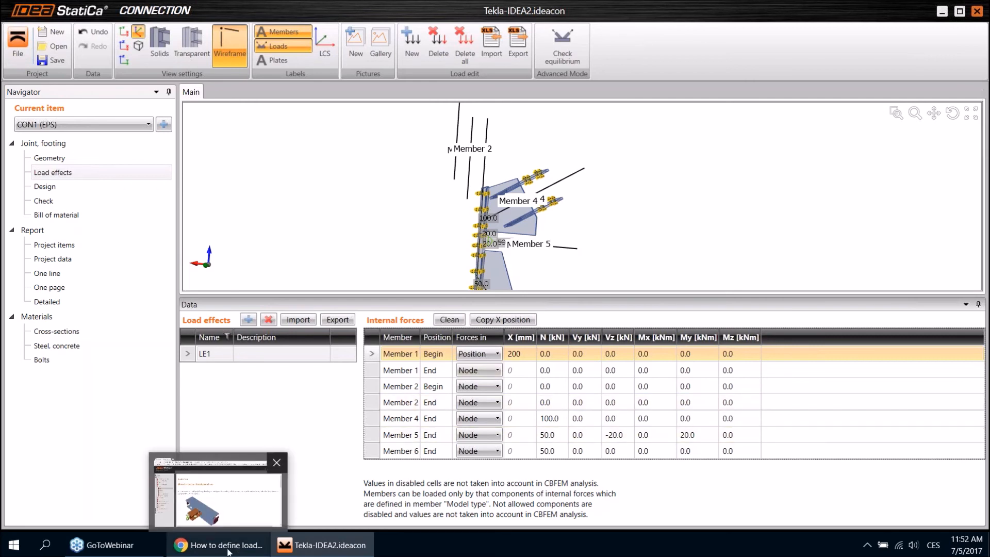
click(228, 551)
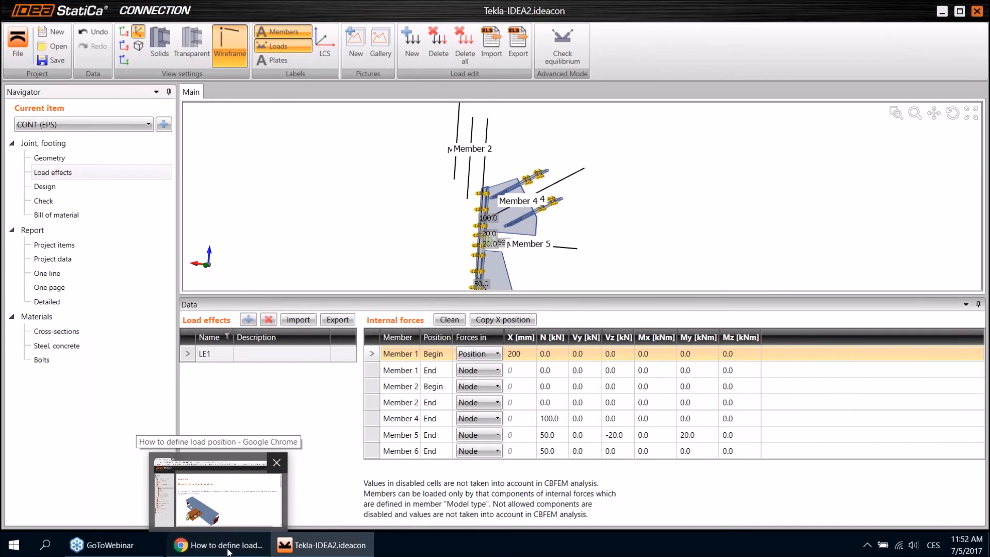
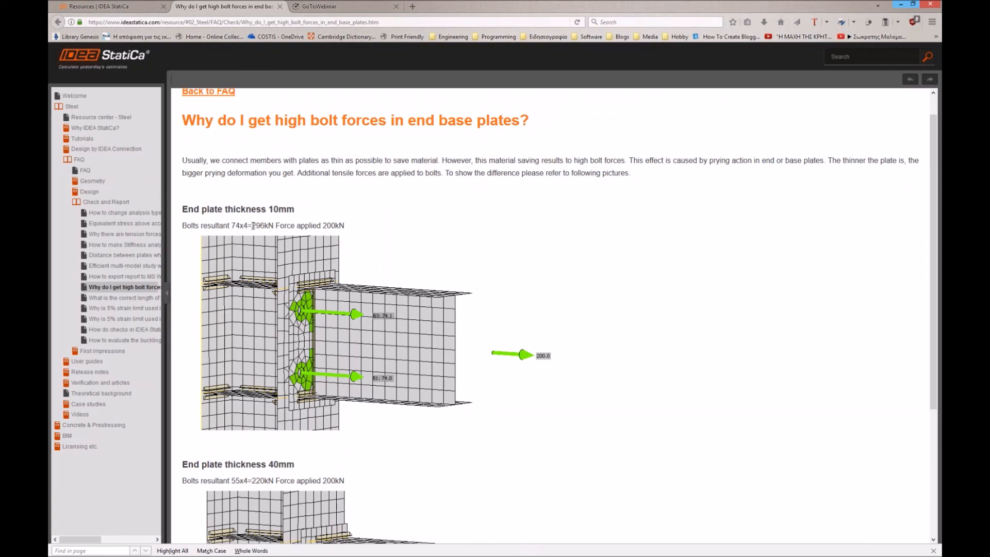
Step: Compare the bolts resultant with the applied force for the 10mm and 40mm end plates in the high bolt forces article
double_click(269, 226)
drag(324, 225, 344, 226)
scroll(395, 251, down, 6)
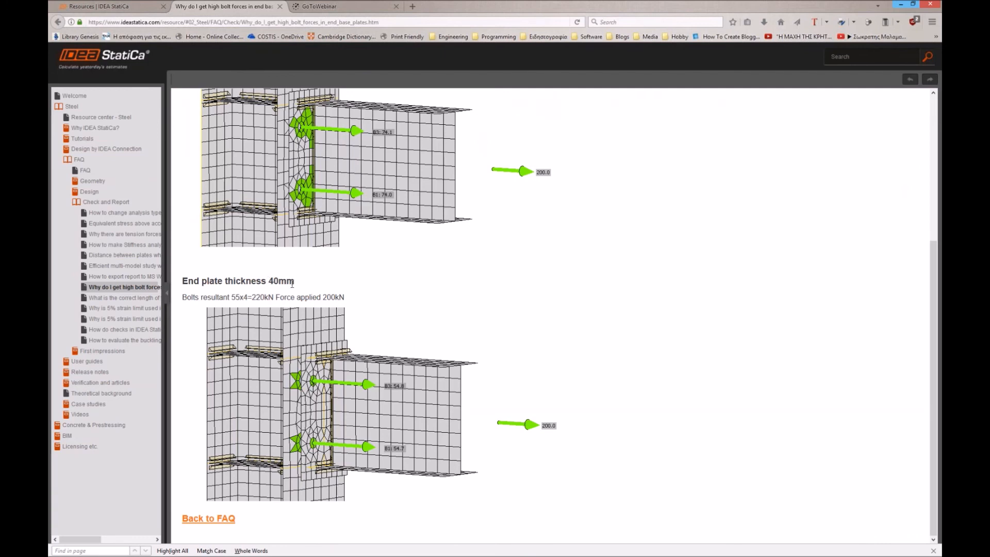
Step: Review the 40mm end plate's bolts resultant and the prying action explanation in the high bolt forces article
double_click(268, 297)
scroll(379, 302, up, 4)
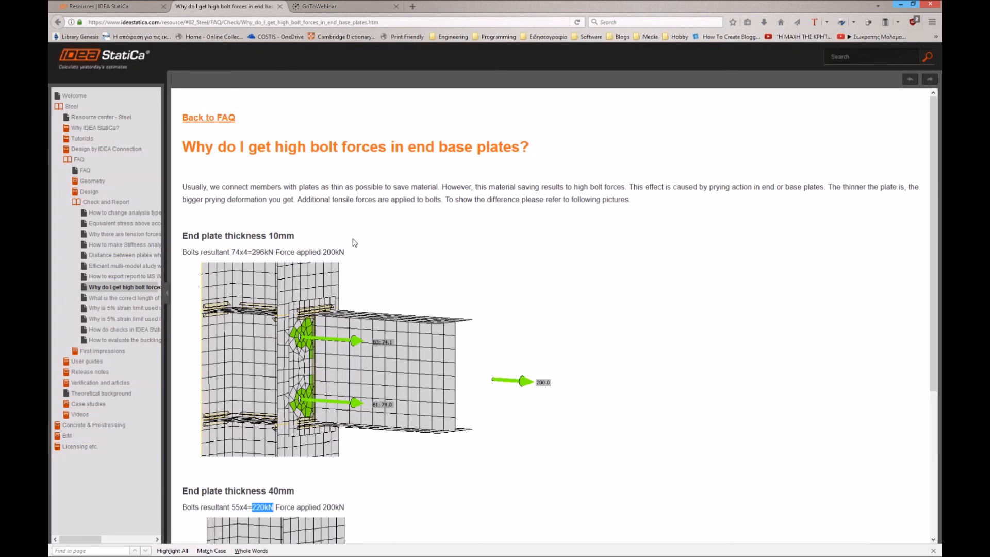
scroll(352, 251, down, 1)
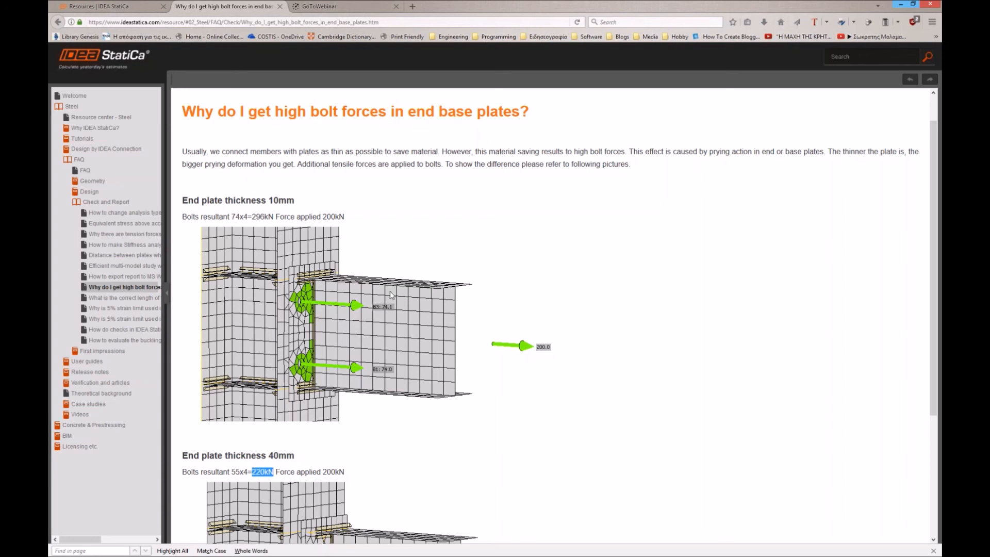
Step: Switch to SCIA Engineer and open the result classes of the PR8_with_connections project
key(alt+Tab)
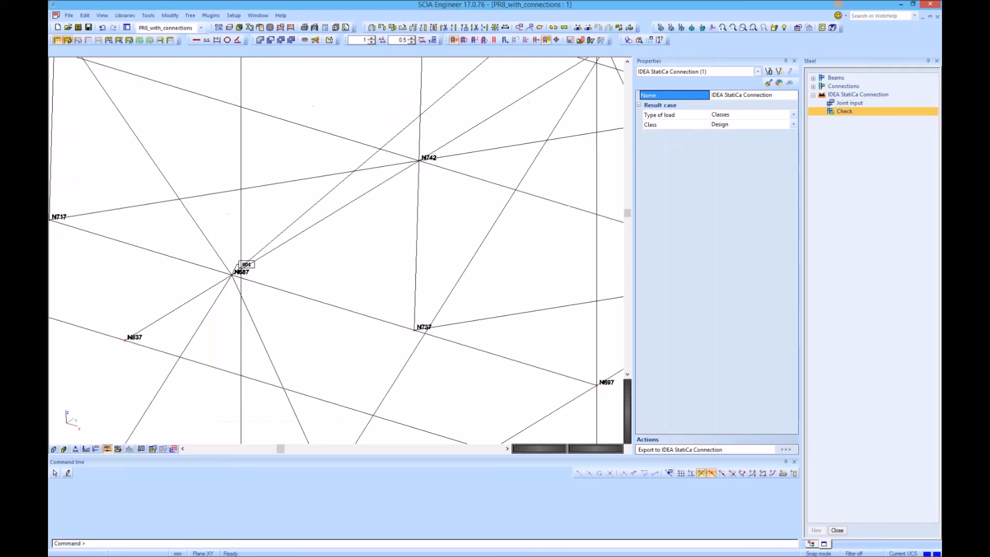
middle_drag(340, 222, 244, 272)
scroll(318, 251, down, 5)
middle_drag(445, 144, 393, 125)
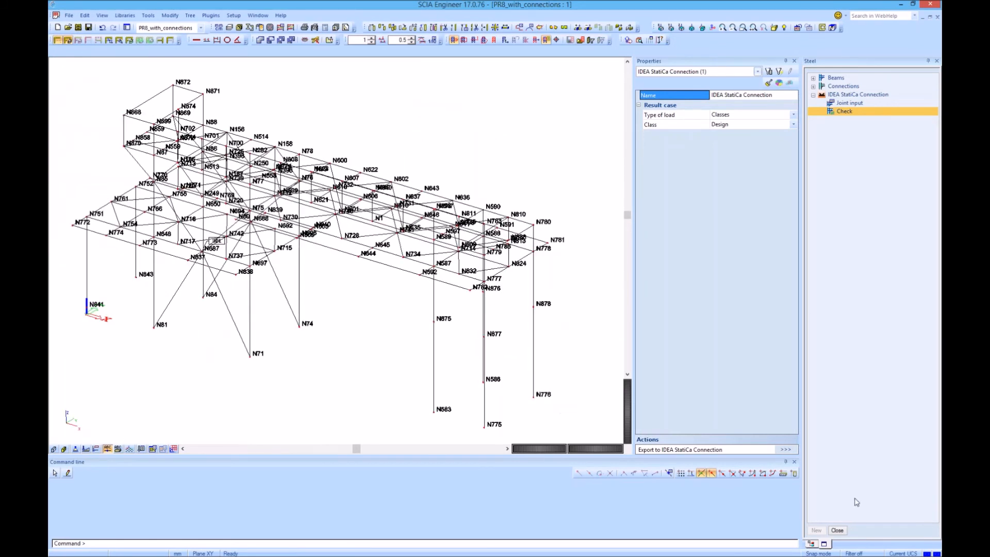
click(796, 25)
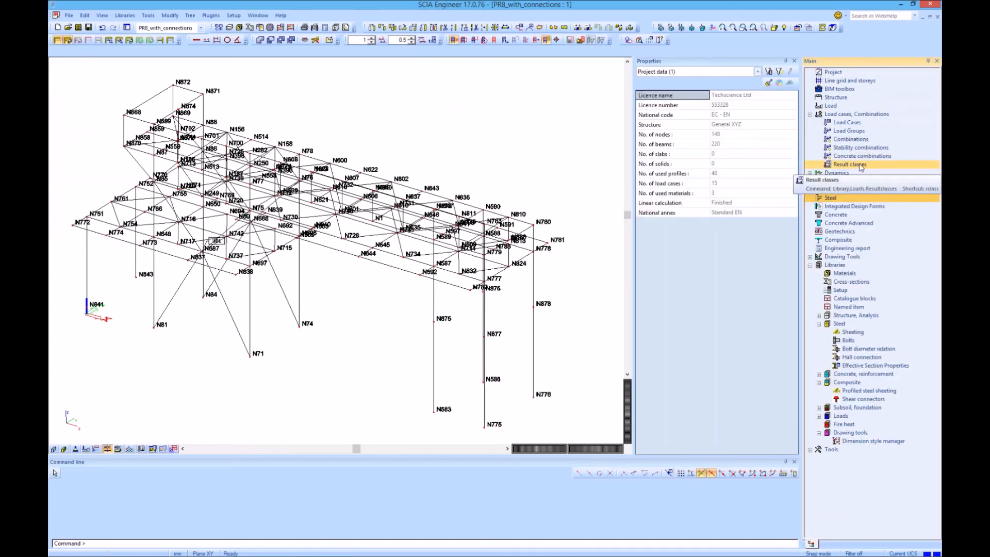
double_click(850, 164)
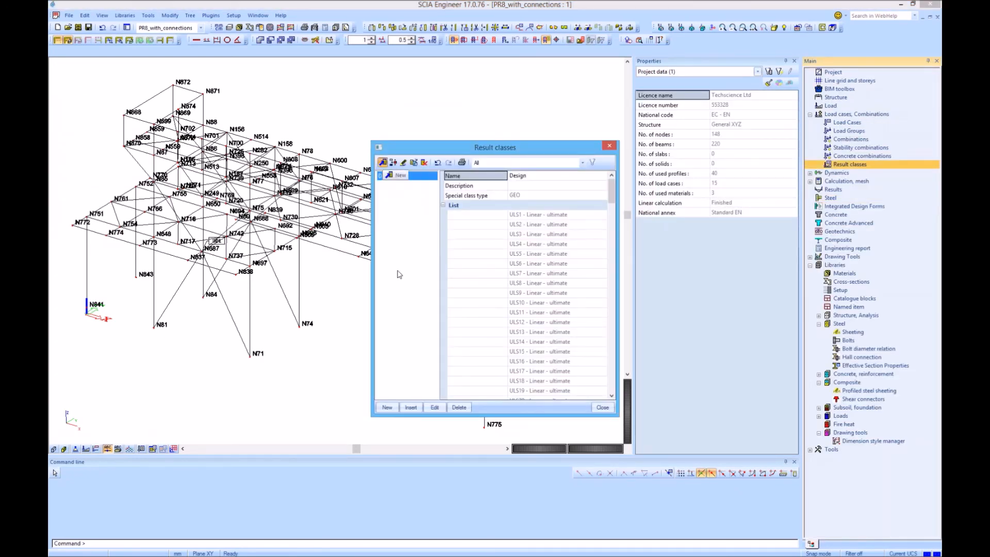
Step: Create a result class named Test containing only the ultimate combinations ULS1 and ULS2
double_click(430, 358)
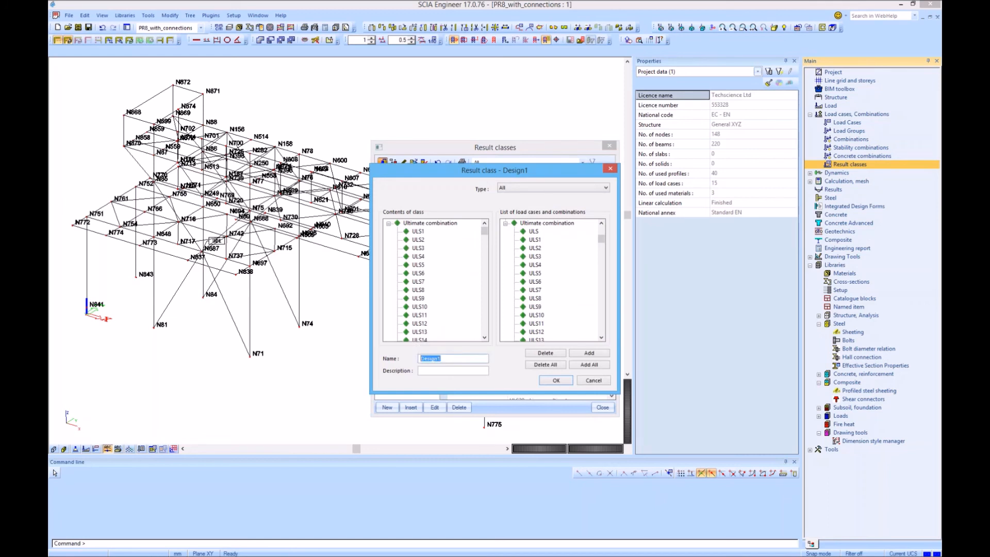
text(Tet)
key(BackSpace)
text(st)
click(545, 365)
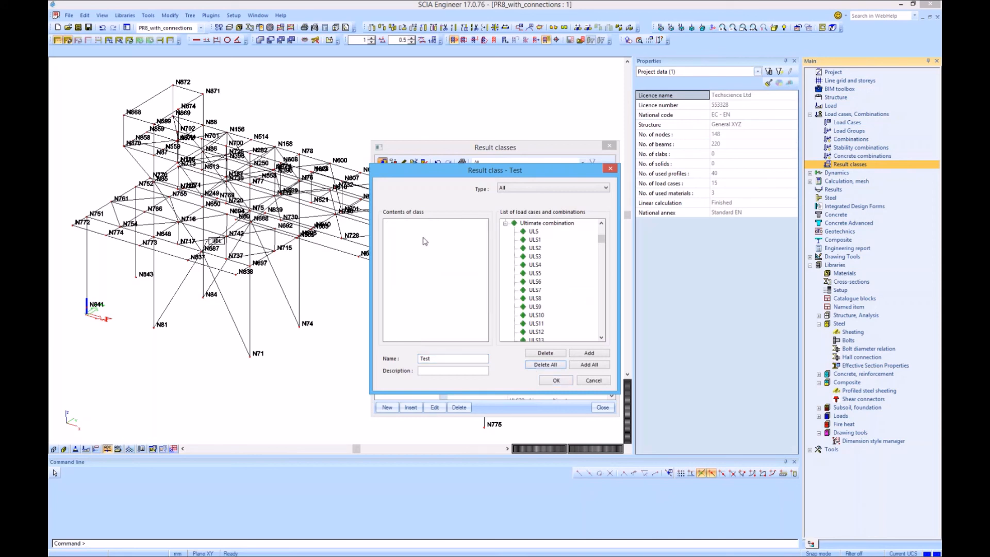
click(536, 240)
ctrl+click(538, 249)
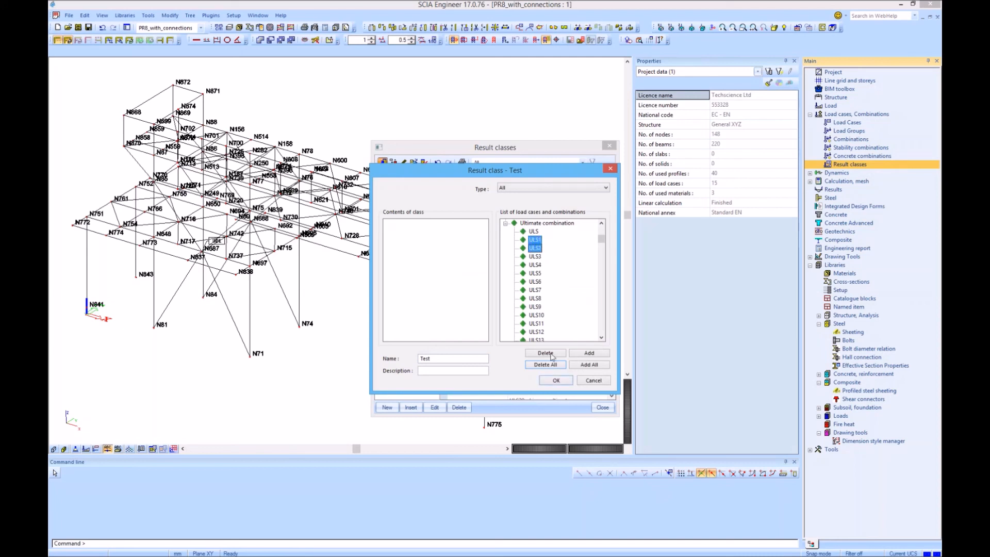
click(589, 353)
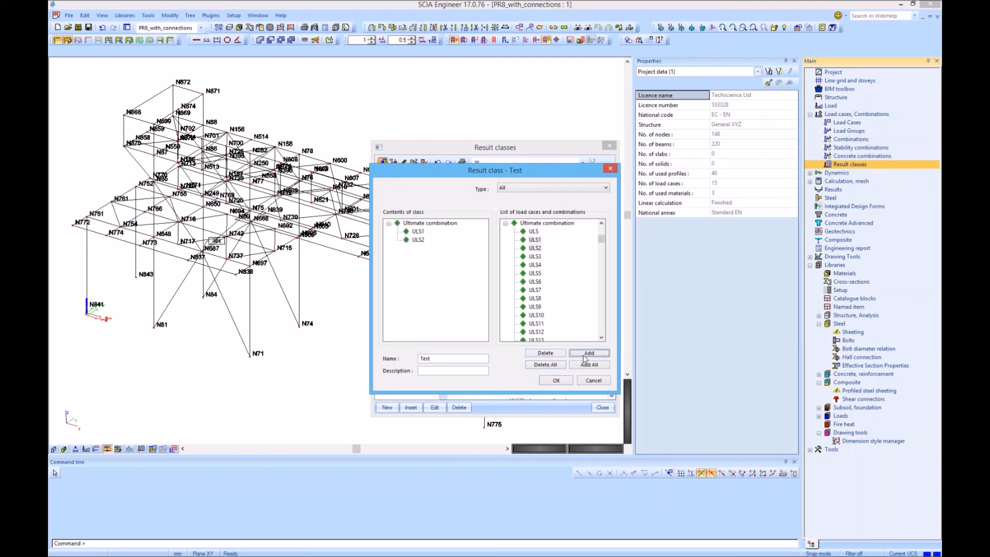
click(555, 381)
click(602, 408)
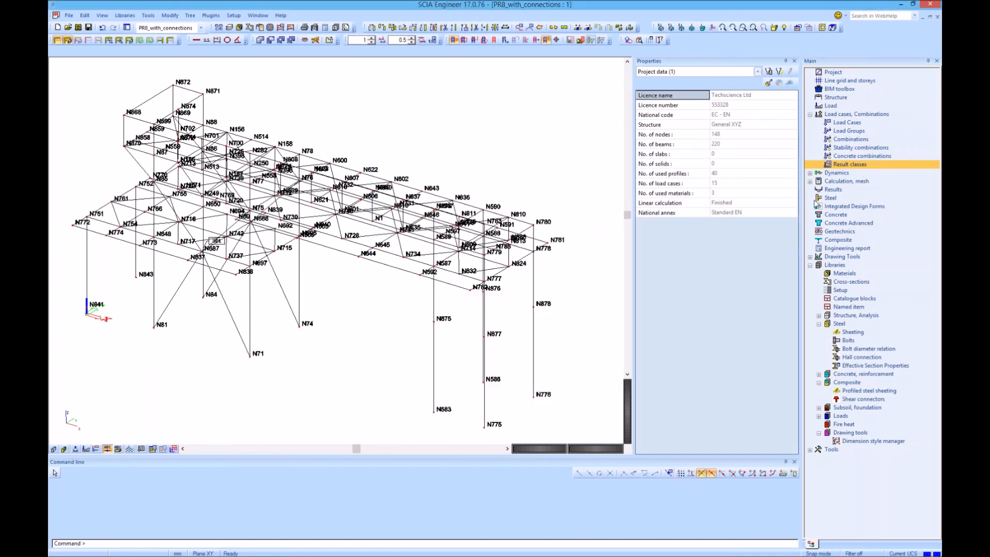
Step: Look for the IDEA StatiCa Connection check in the Steel service of the PR8_with_connections project
click(817, 199)
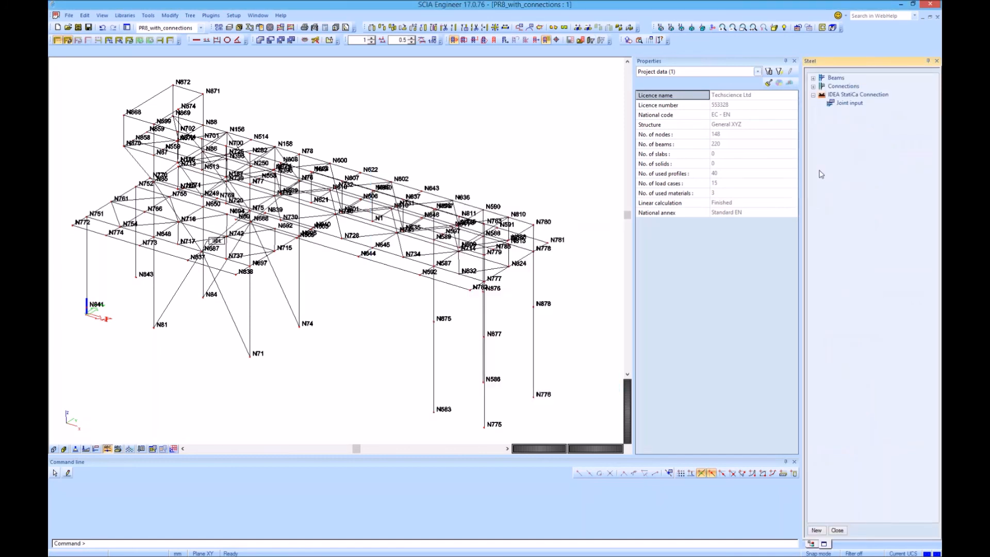
click(814, 95)
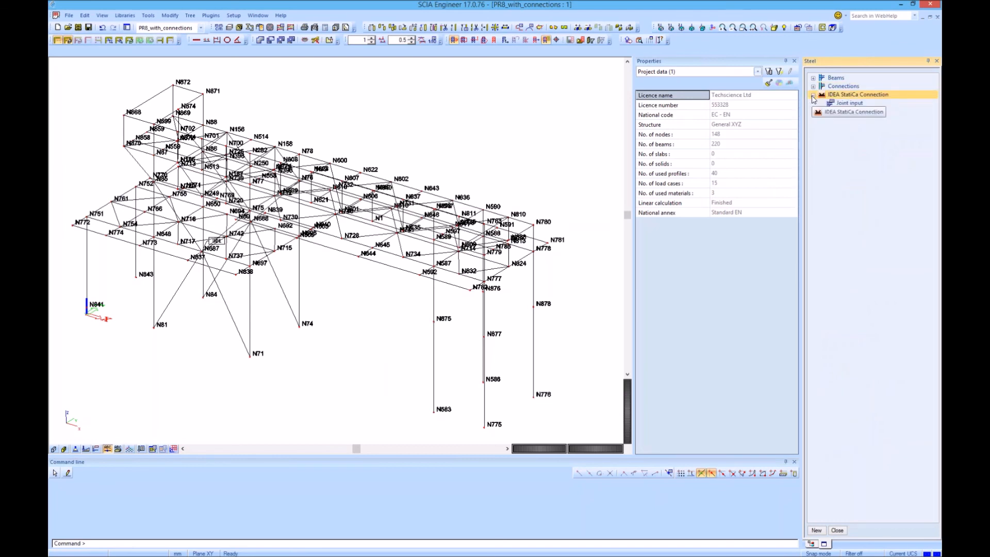
click(840, 105)
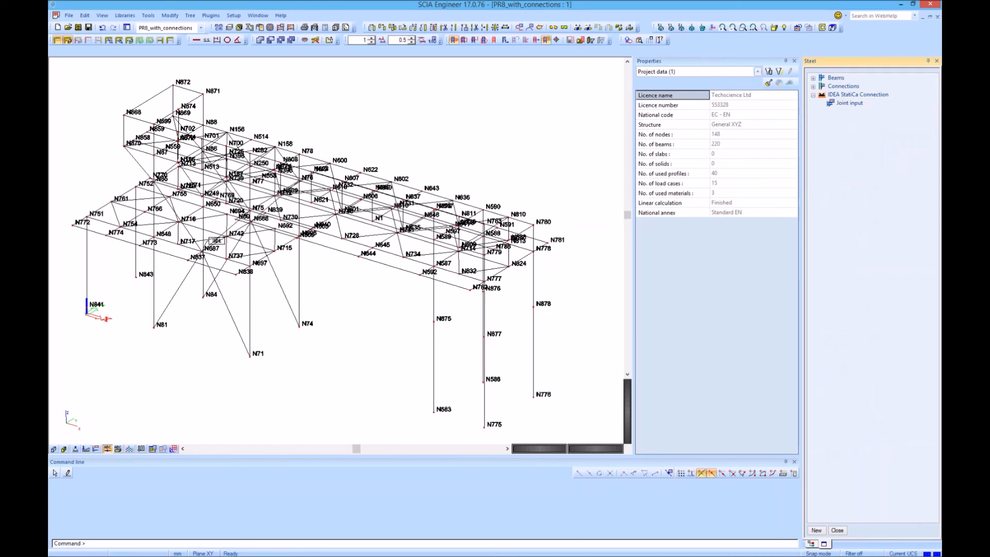
Step: Switch to the PR8_initial project and collapse the Libraries branch of its main tree
click(258, 15)
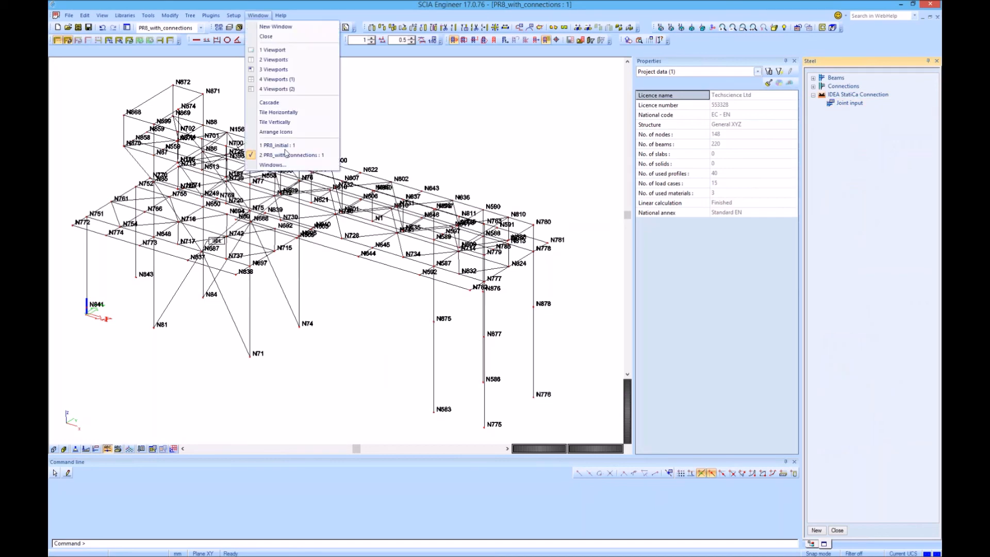
click(289, 146)
middle_drag(330, 248, 396, 287)
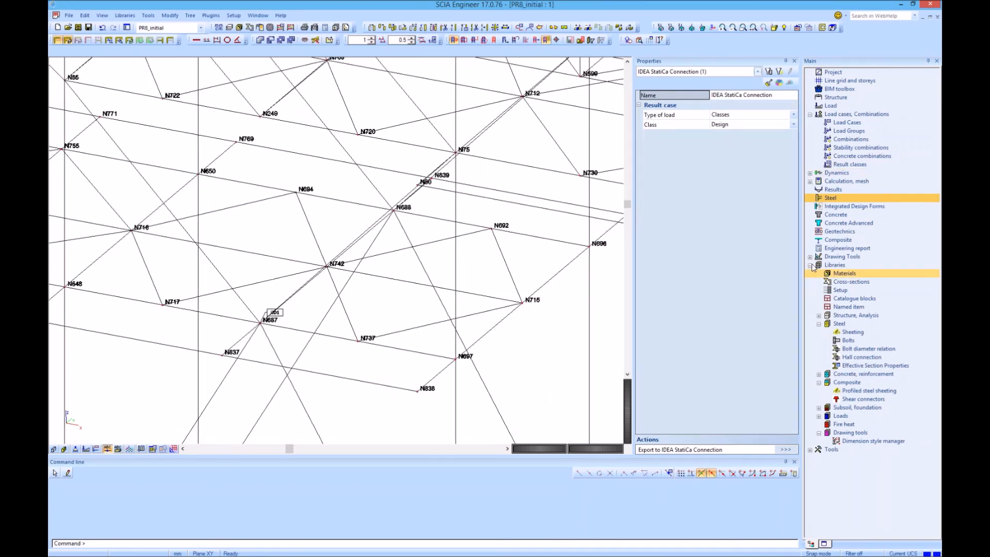
double_click(835, 265)
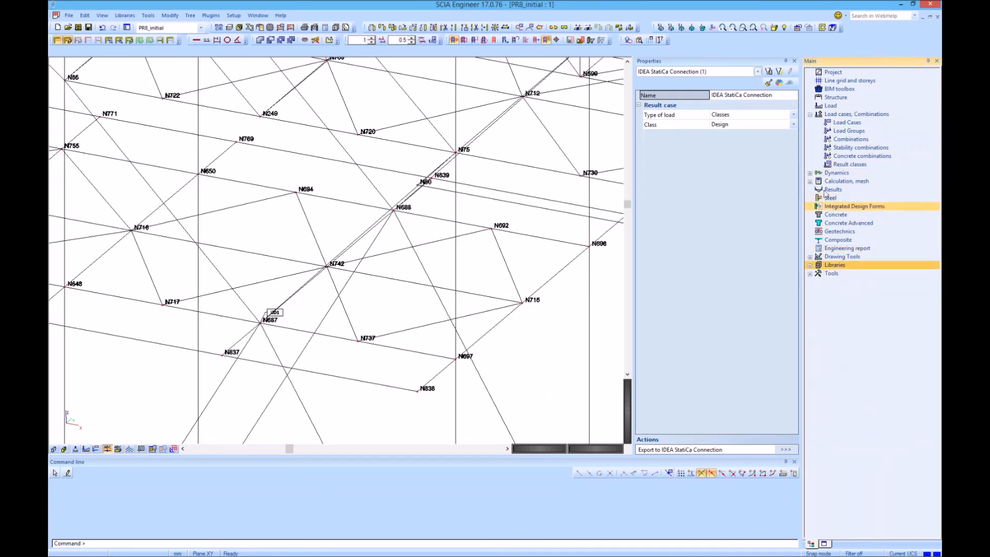
Step: In PR8_initial, create a result class named Test with only combinations ULS1 and ULS2
click(850, 164)
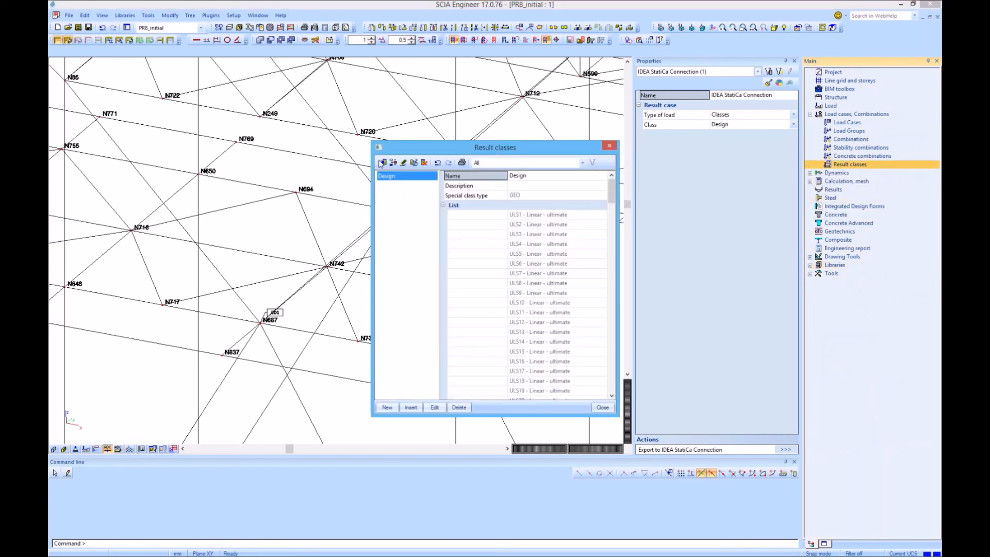
click(383, 163)
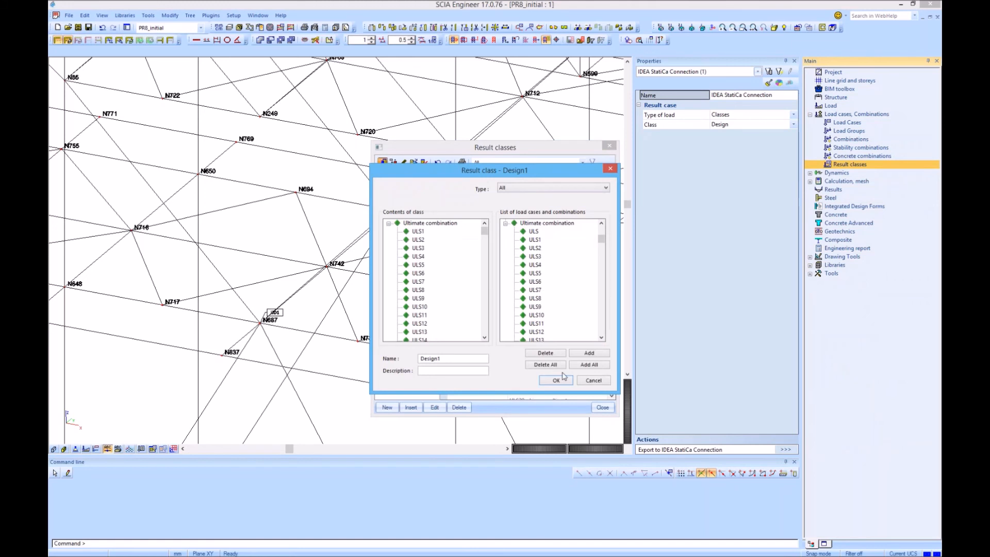
drag(450, 359, 419, 359)
text(Test)
click(545, 366)
click(535, 240)
shift+click(535, 248)
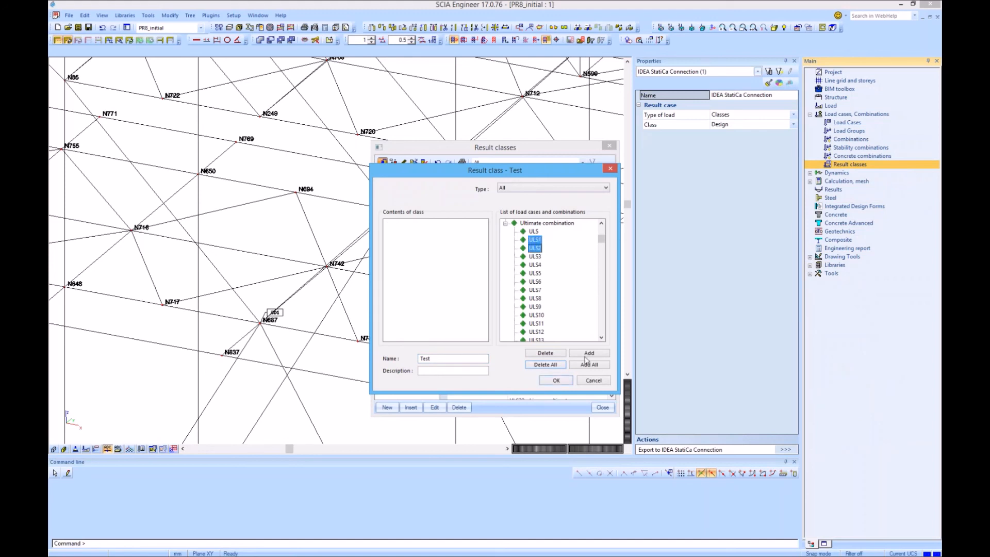
click(587, 354)
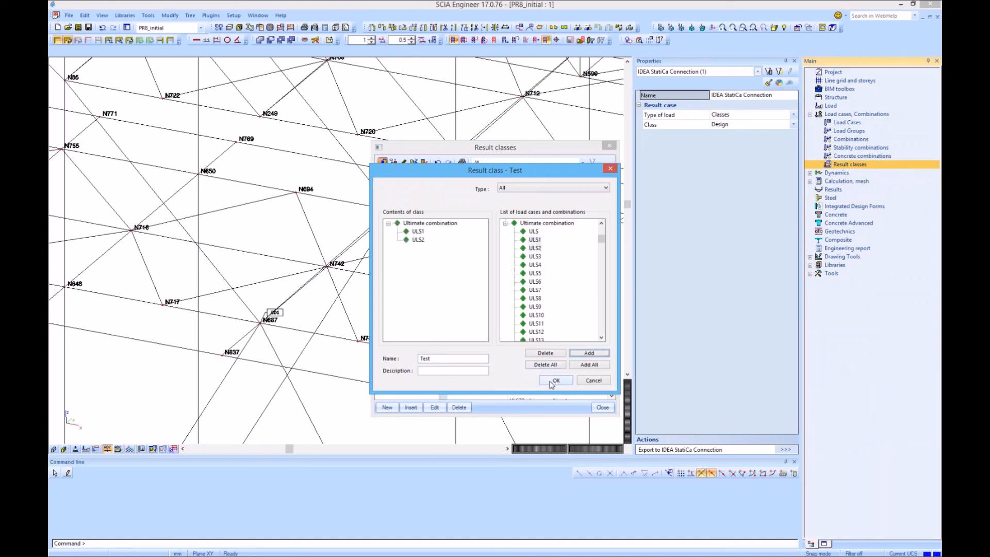
click(555, 381)
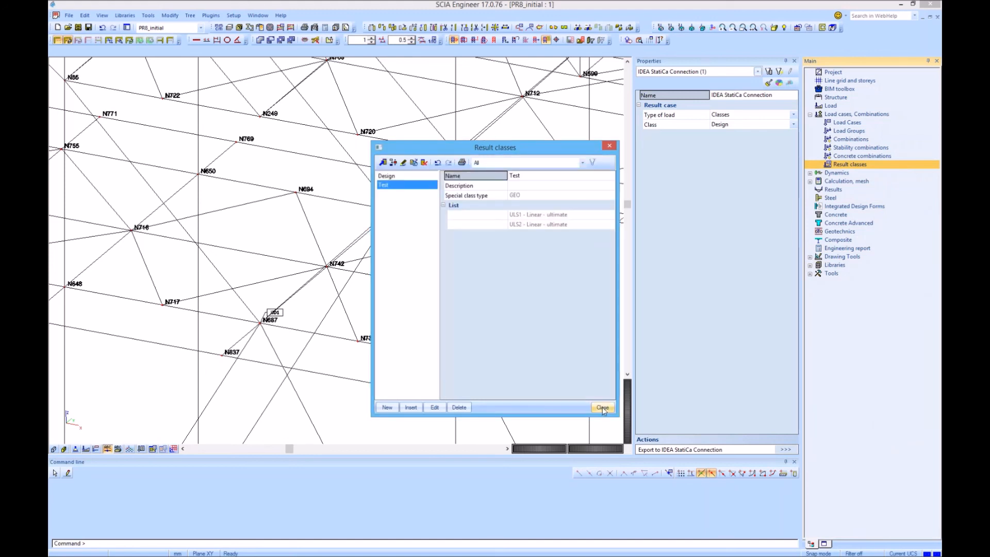
click(602, 407)
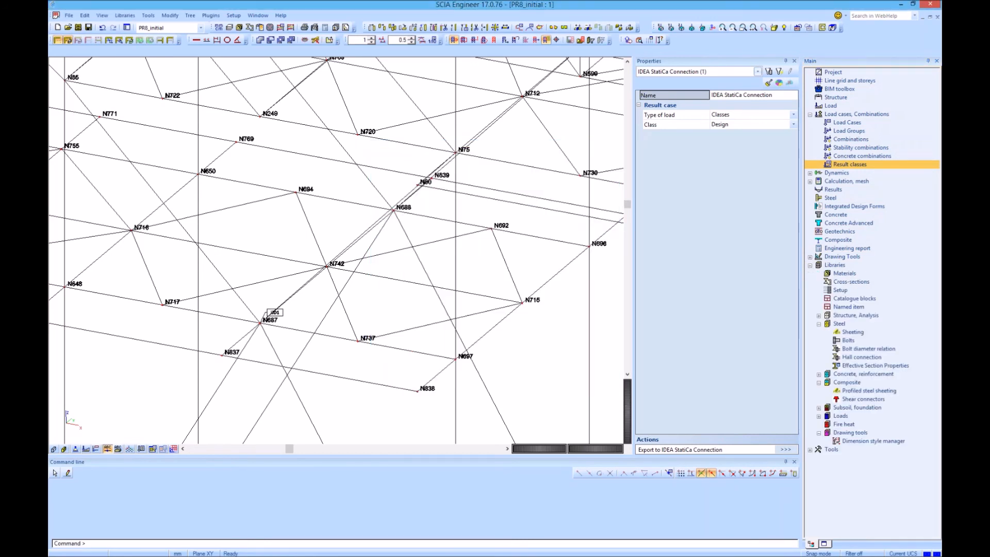
Step: Export the joint at node N687 to IDEA StatiCa Connection with the check's result class set to Test
click(831, 198)
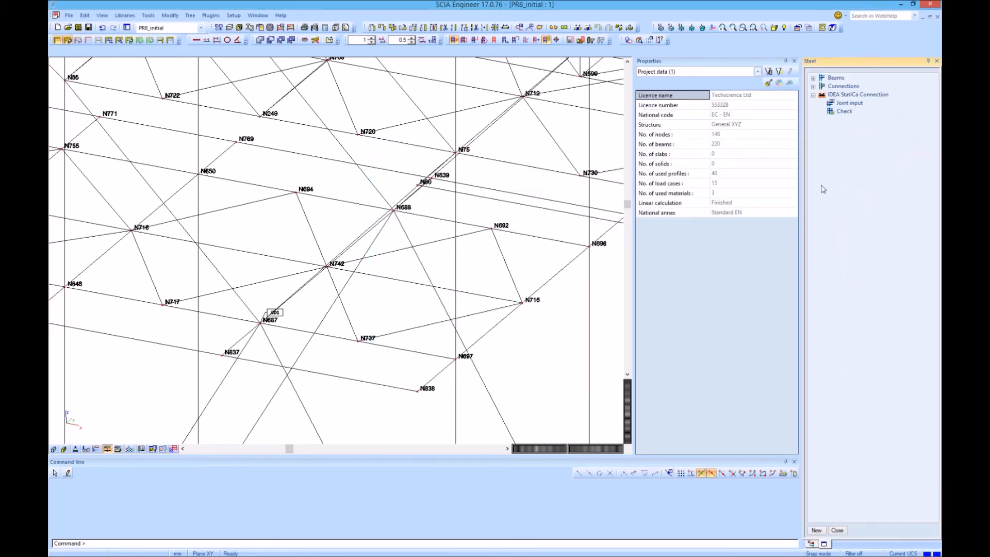
click(852, 111)
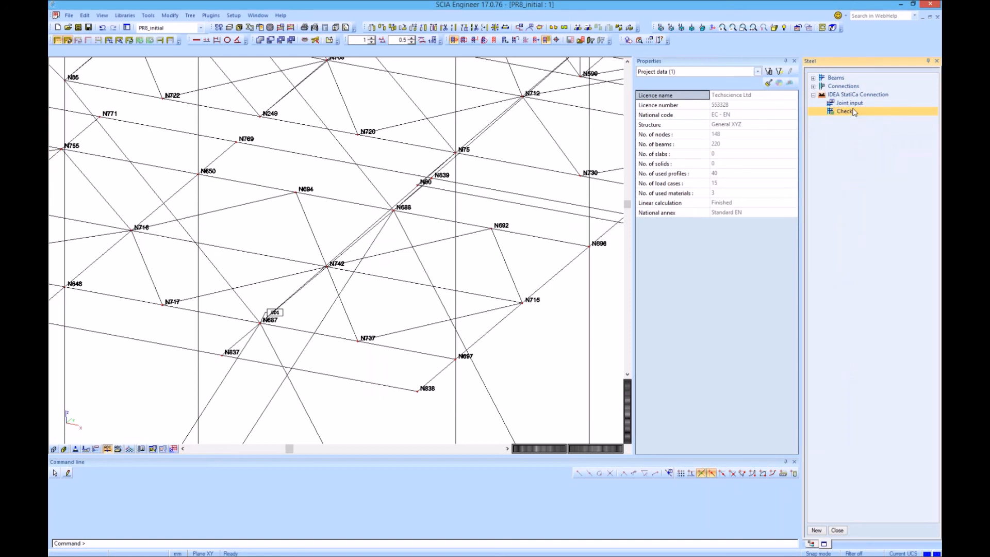
click(852, 112)
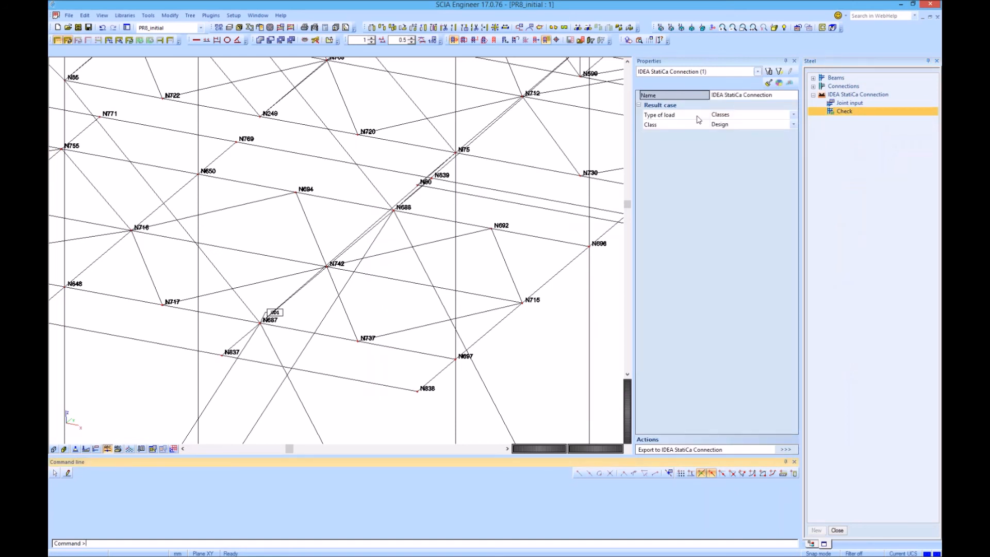
click(727, 126)
click(727, 125)
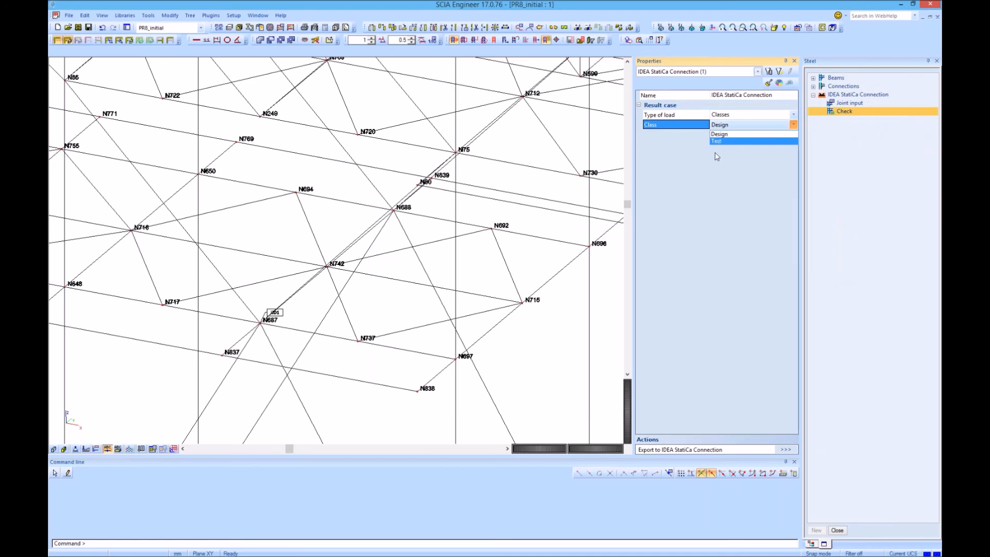
click(720, 142)
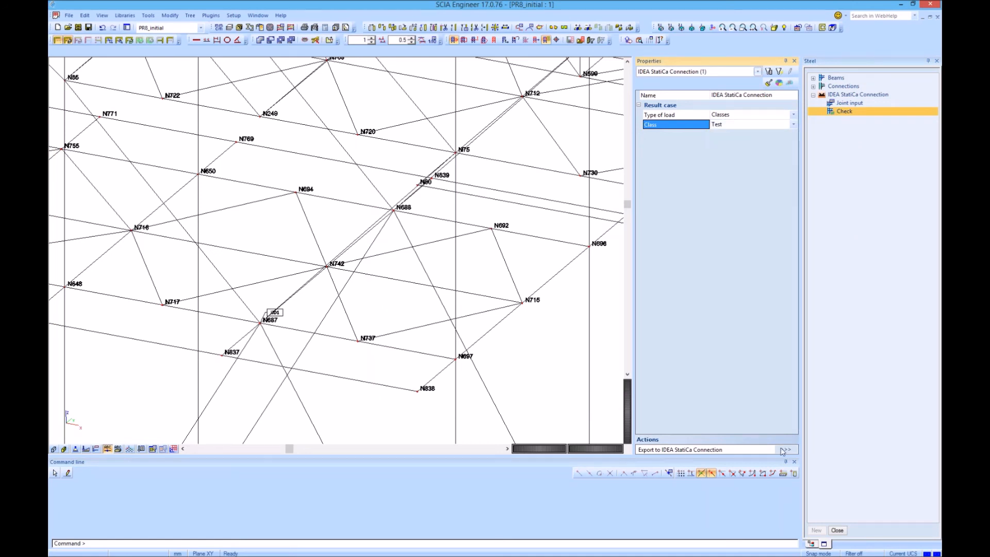
click(756, 450)
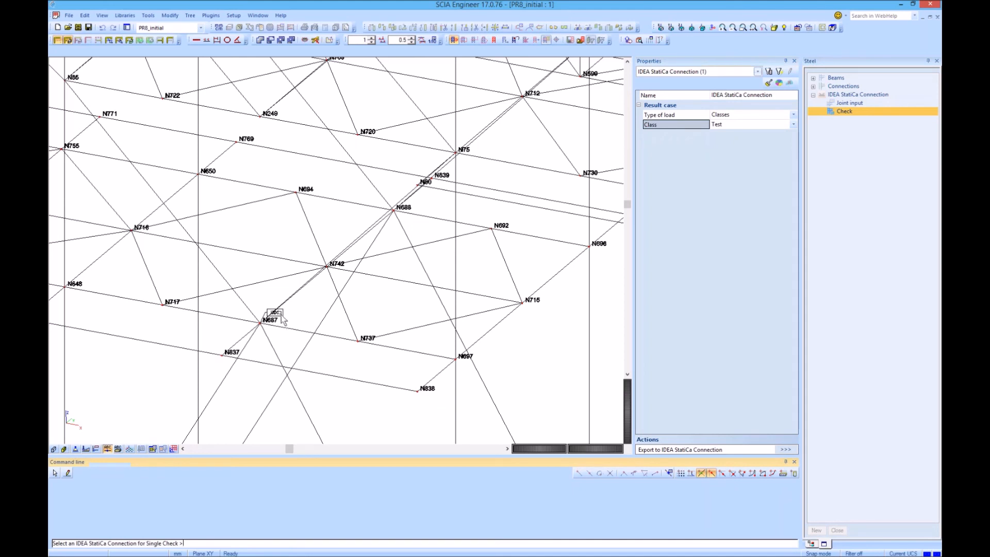
click(281, 316)
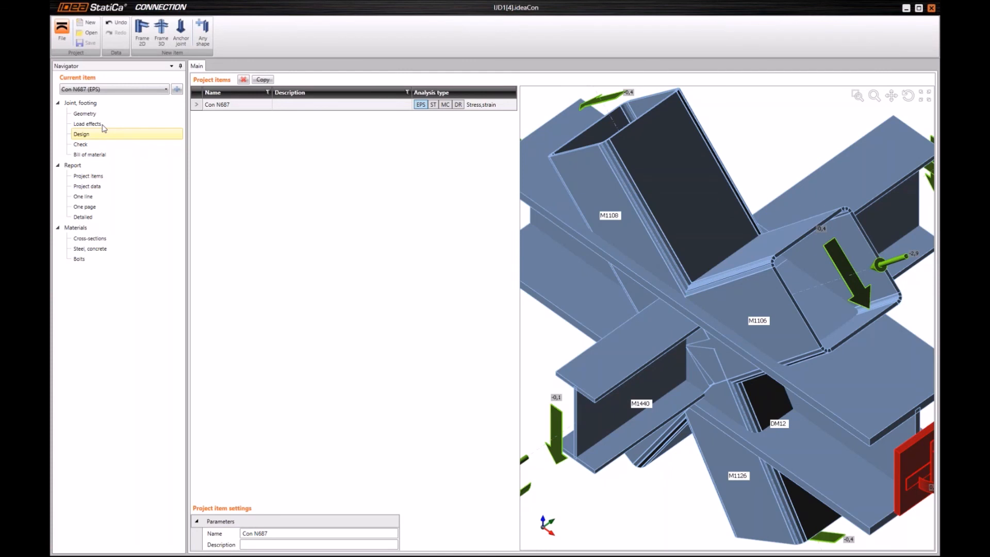
Step: Examine the load effects imported with the exported connection Con N687 and their internal forces
click(102, 125)
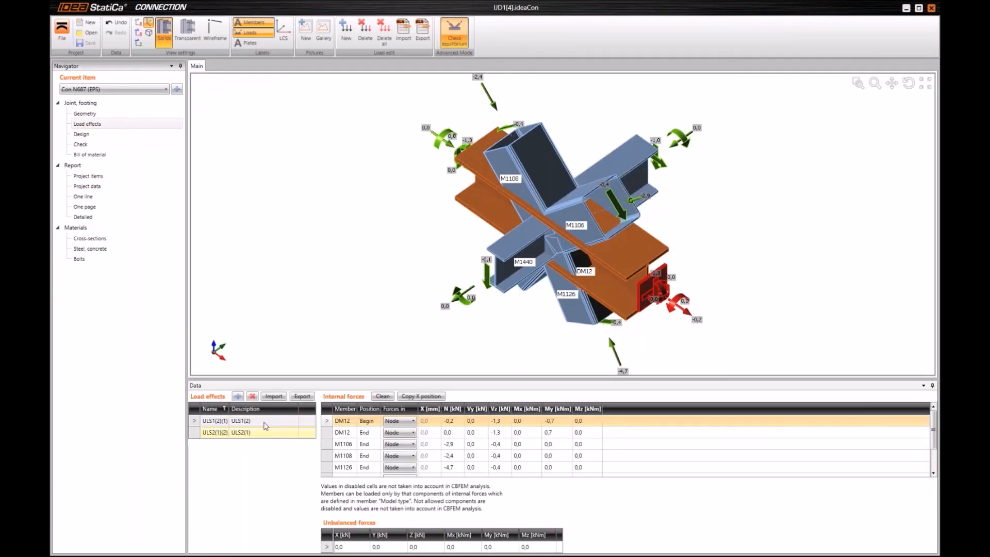
click(265, 421)
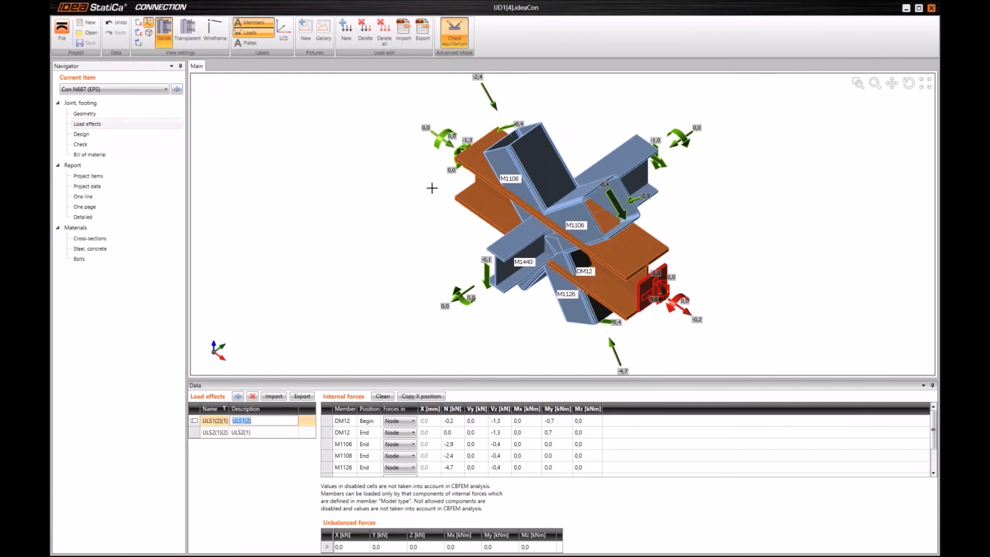
scroll(432, 189, down, 2)
middle_drag(432, 188, 425, 187)
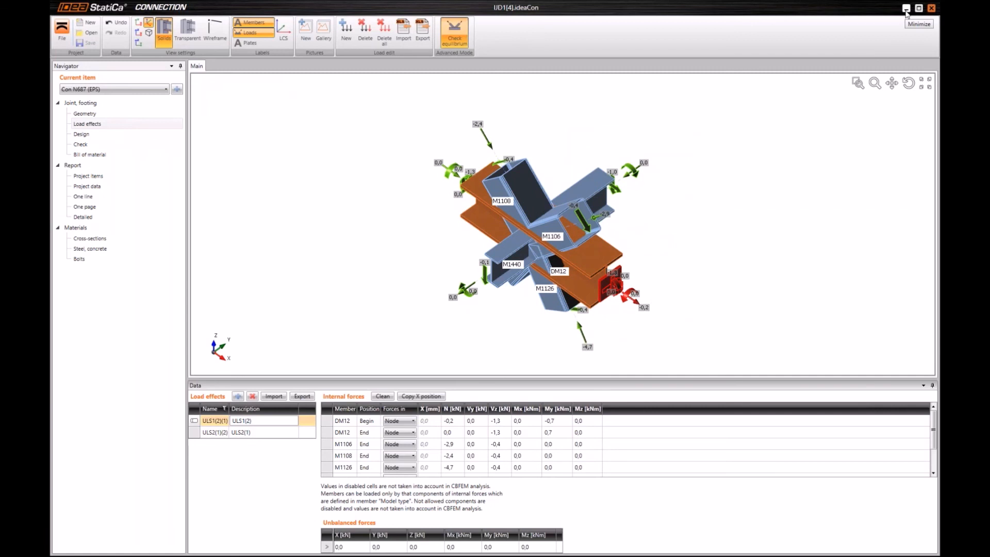
click(592, 243)
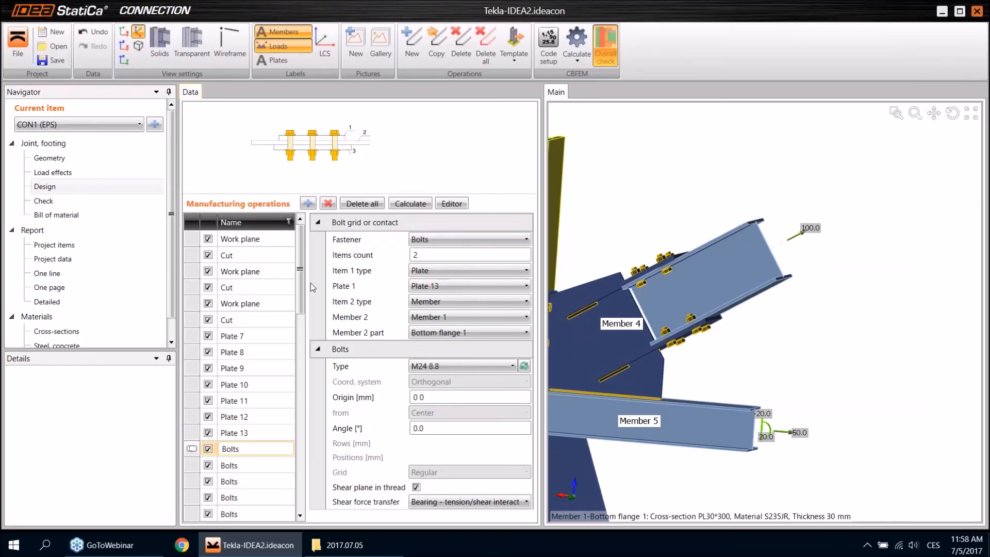
click(135, 189)
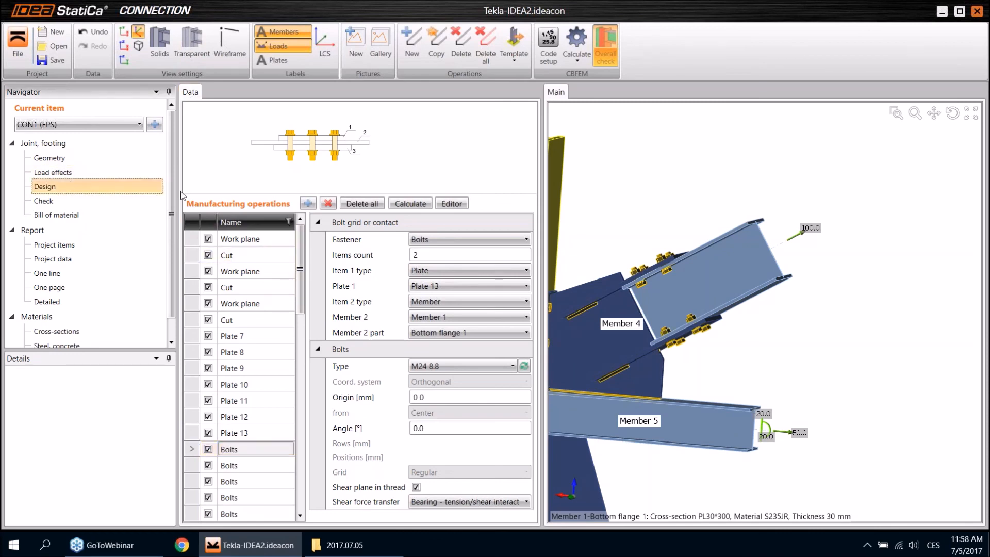
Step: Show the design data of CON1 and select the first Bolts operation below Plate 13
click(67, 175)
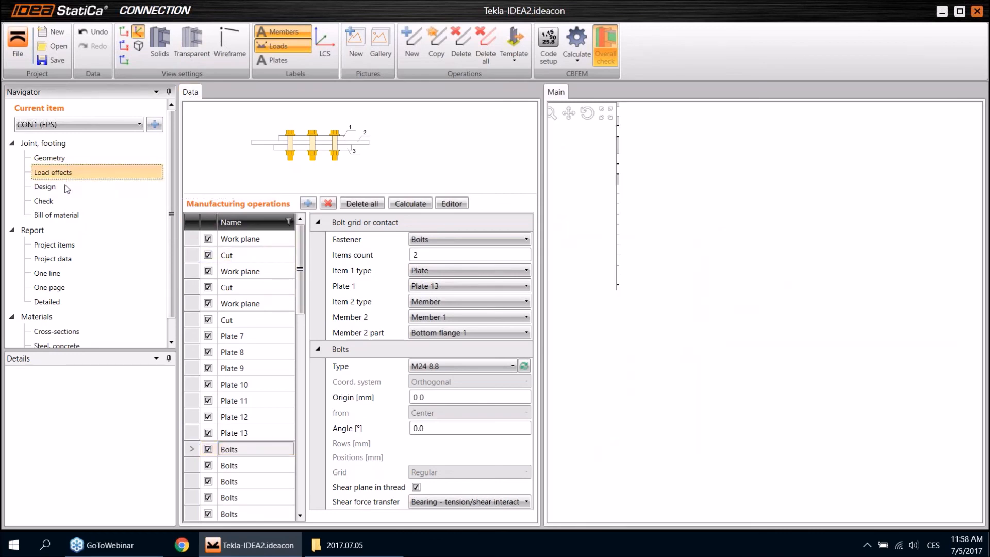
click(66, 187)
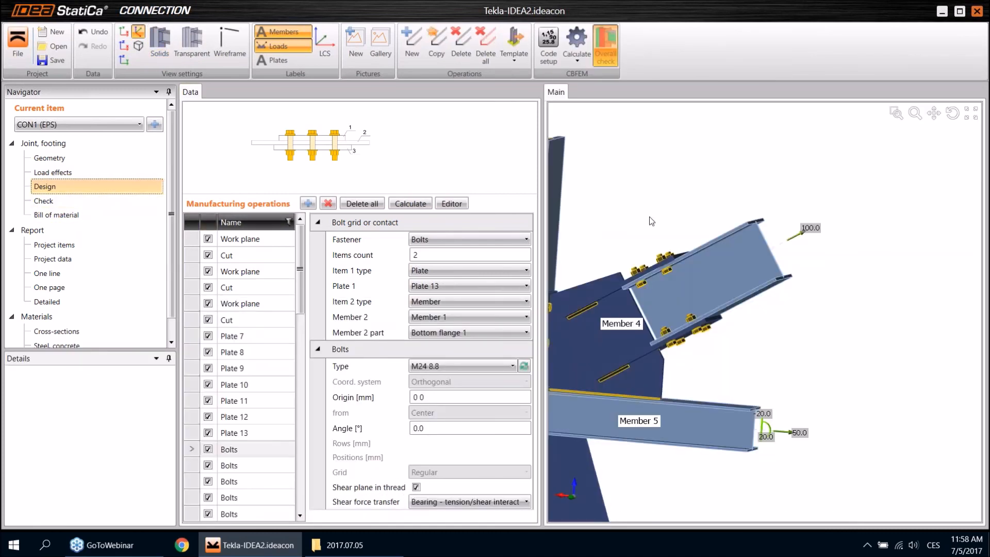
drag(302, 256, 302, 295)
click(261, 320)
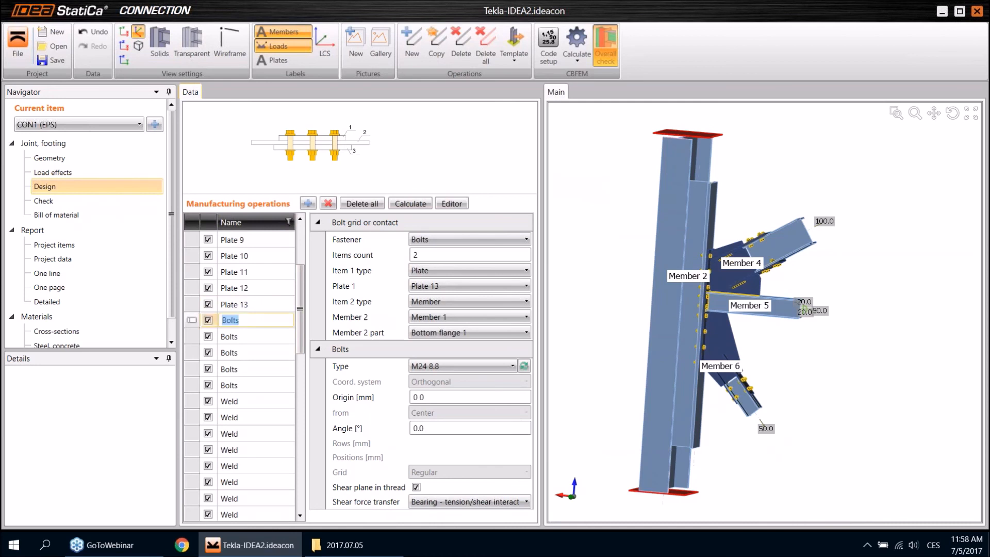
click(195, 325)
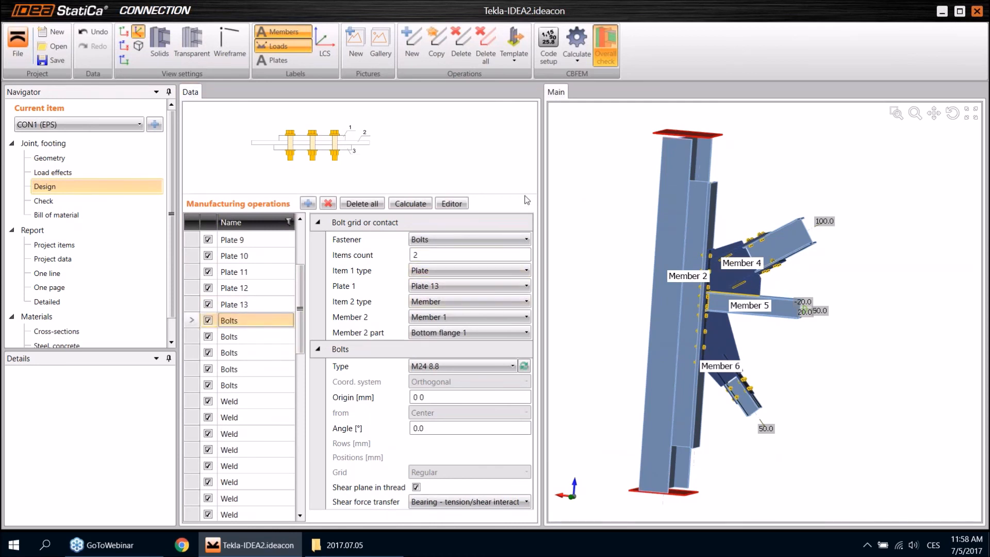
Step: Enlarge the operation property area and set the selected bolts' shear force transfer to Friction
drag(526, 199, 521, 135)
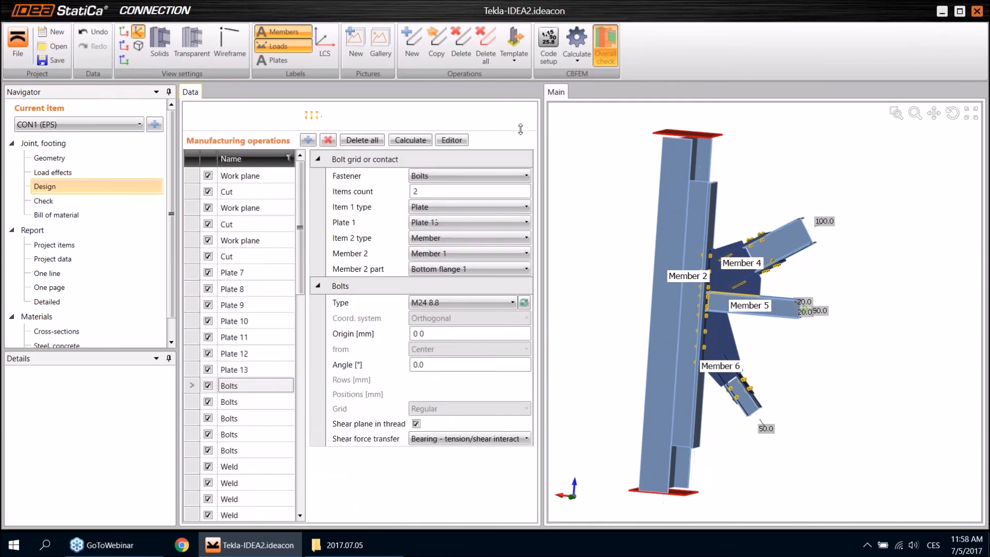
drag(547, 186, 584, 183)
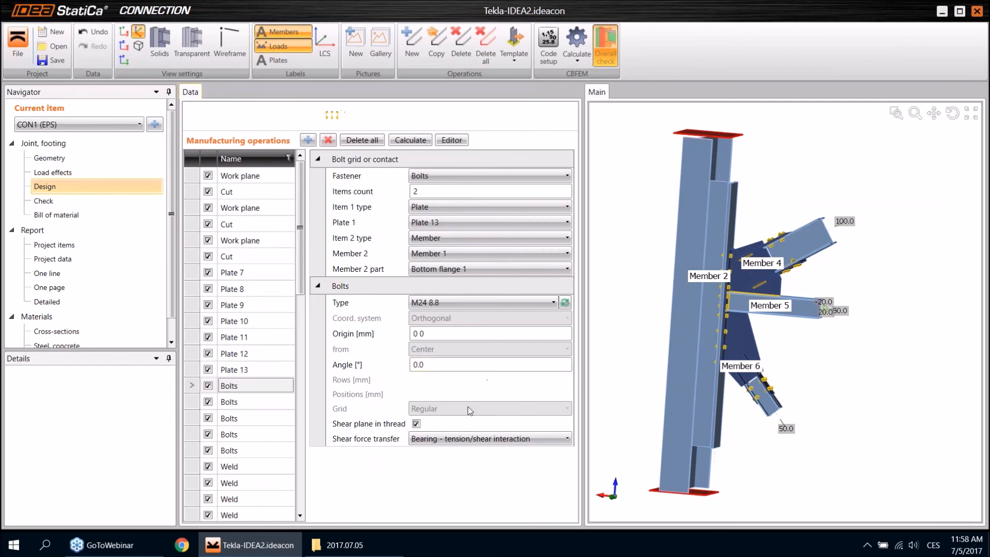
click(443, 439)
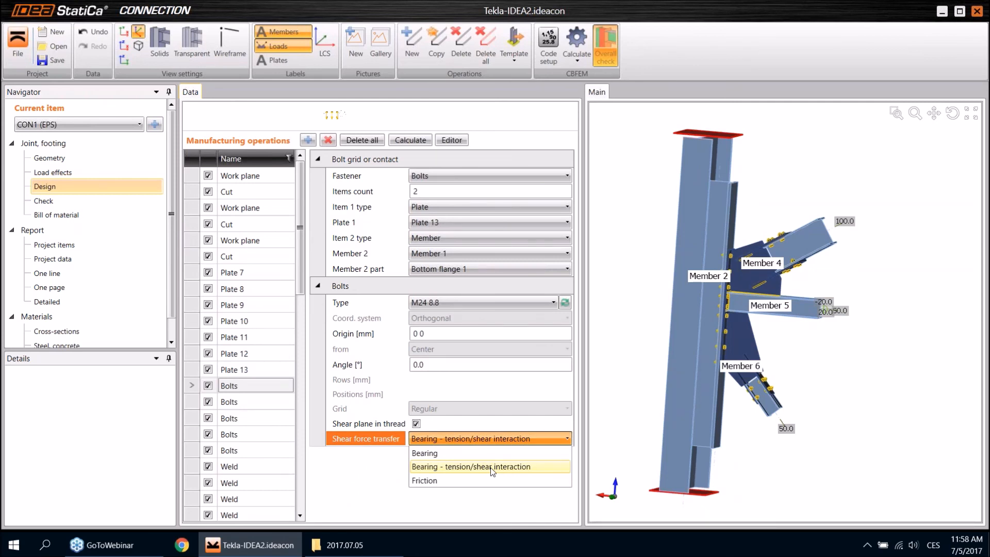
click(464, 484)
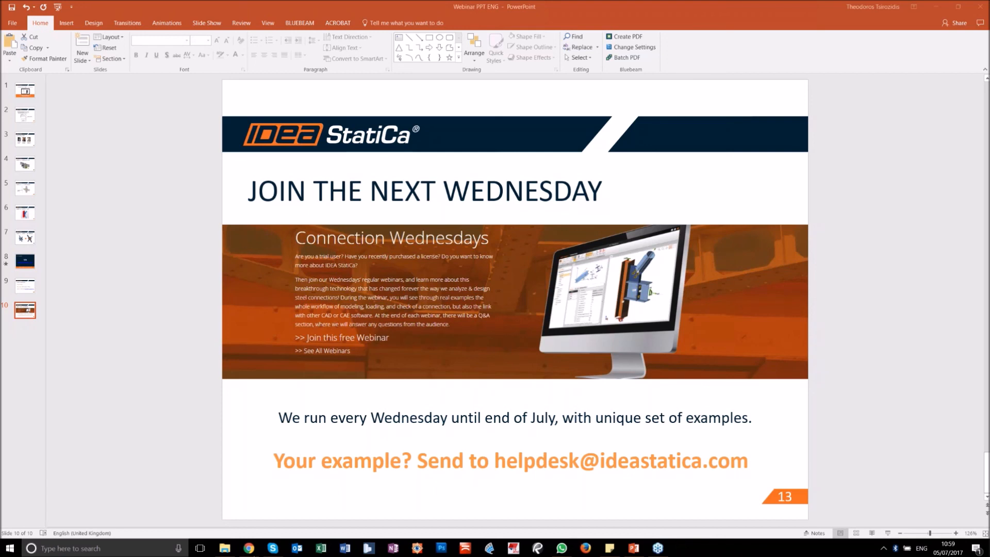
Step: Switch to Chrome and examine the Connection Wednesdays – July 12th page, including its session times, registration form and examples
mouse_move(249, 553)
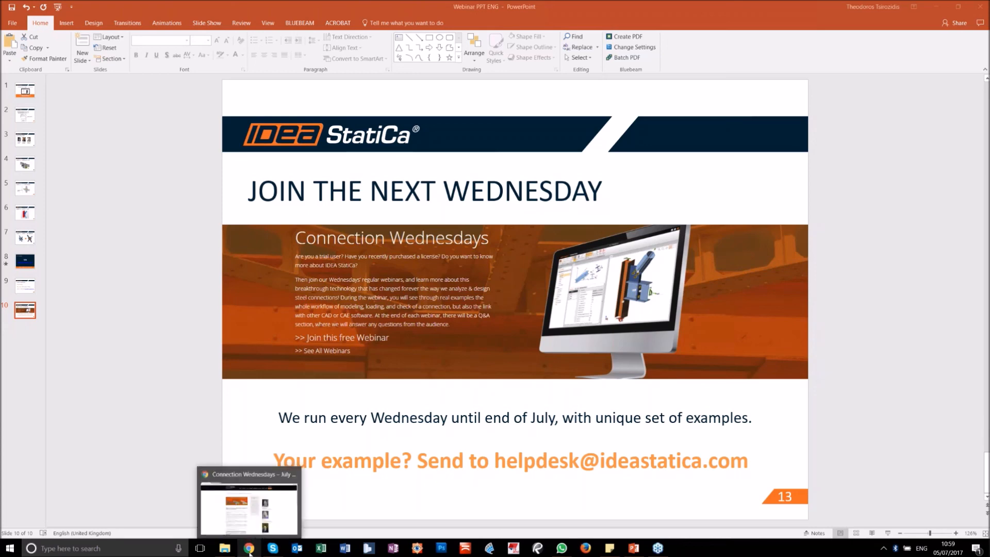
click(250, 552)
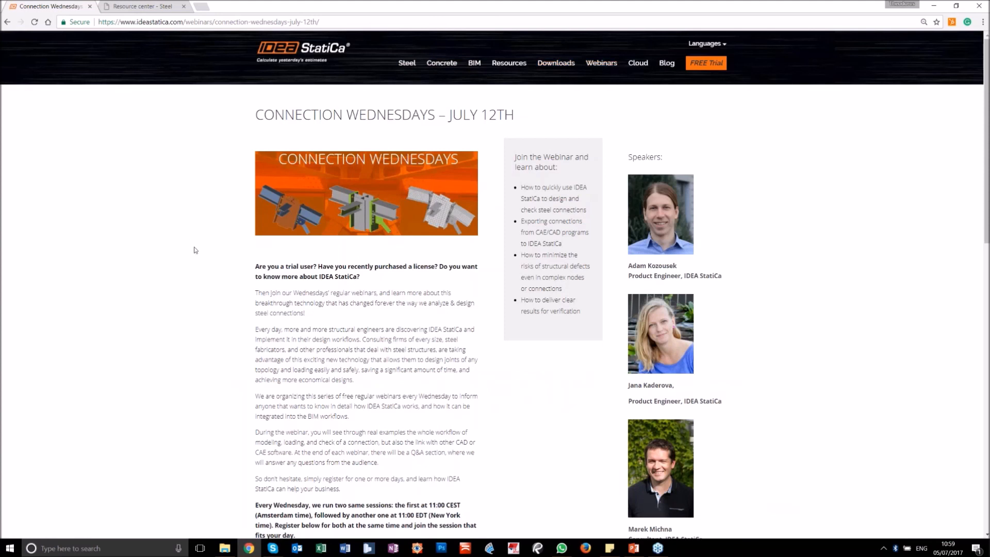
scroll(196, 251, down, 1)
scroll(197, 251, up, 1)
scroll(239, 305, down, 6)
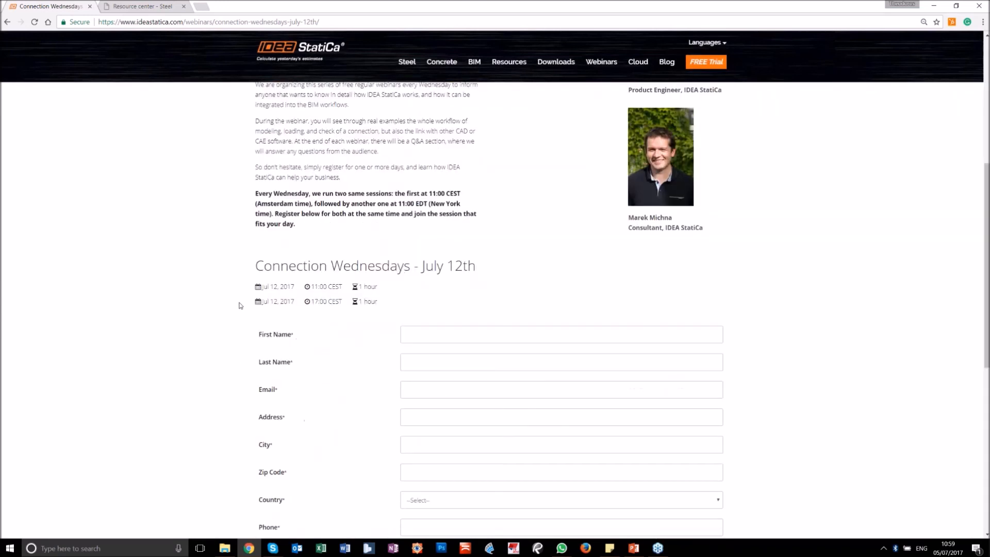
scroll(239, 306, down, 4)
scroll(239, 306, down, 2)
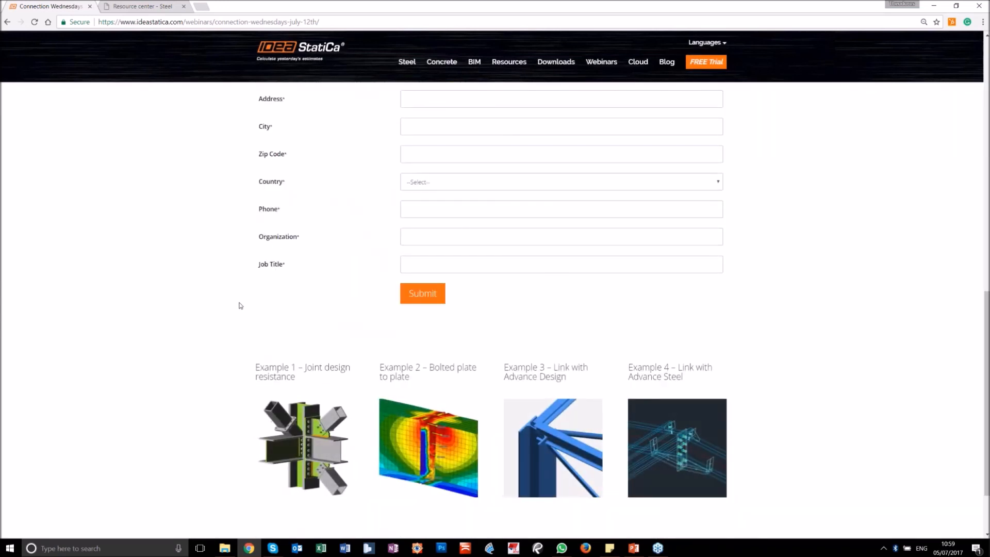
scroll(239, 306, down, 1)
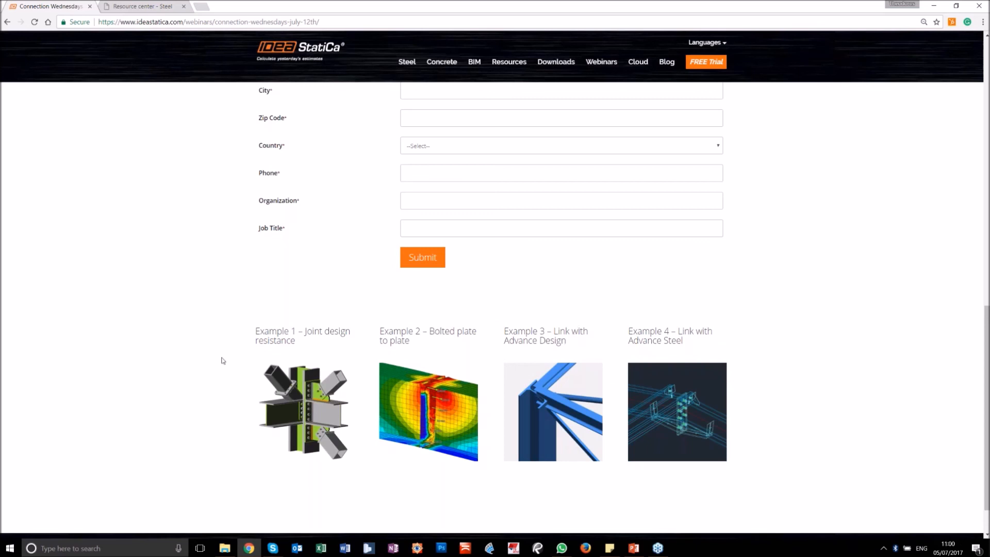
scroll(223, 360, up, 7)
scroll(223, 360, up, 6)
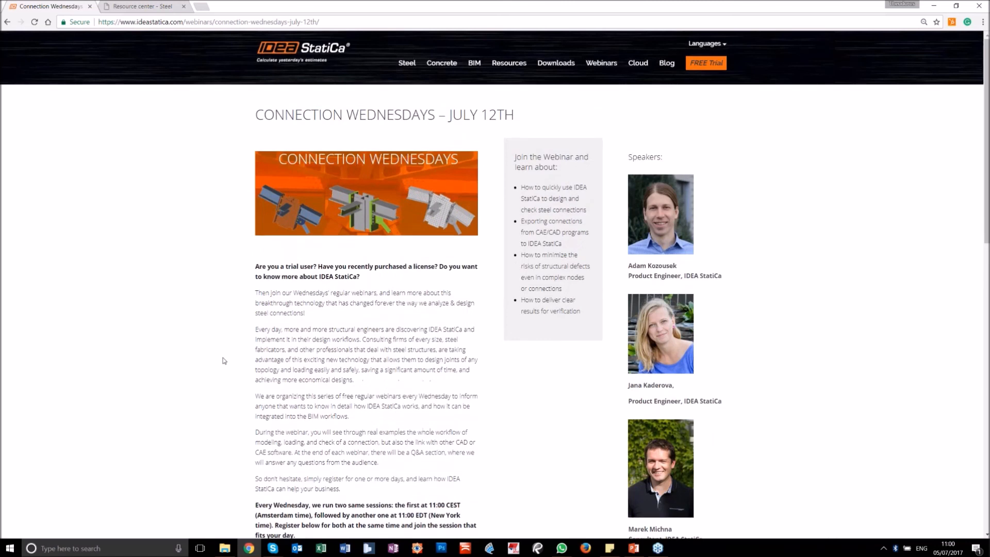
scroll(222, 360, down, 7)
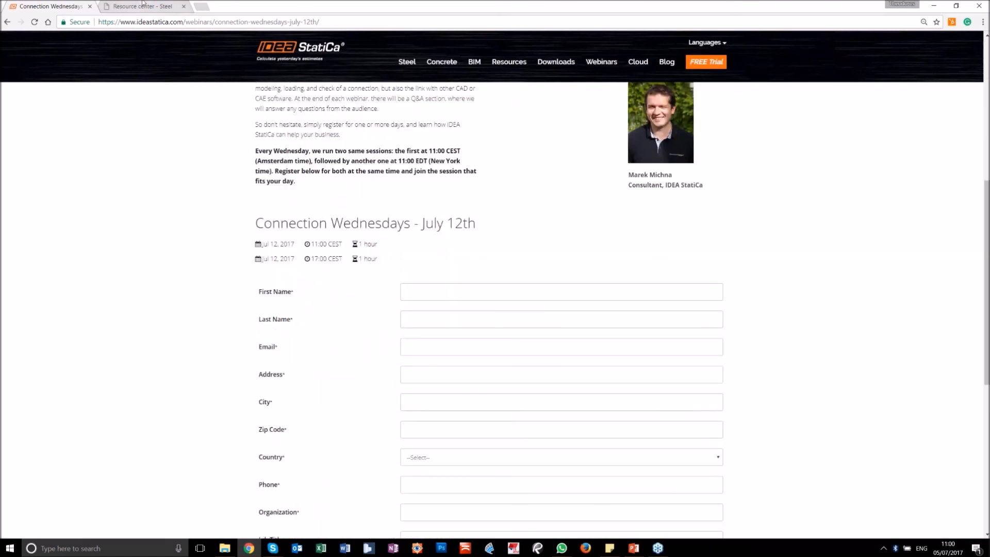
Step: Switch back to the Webinar PPT ENG presentation in PowerPoint
click(660, 552)
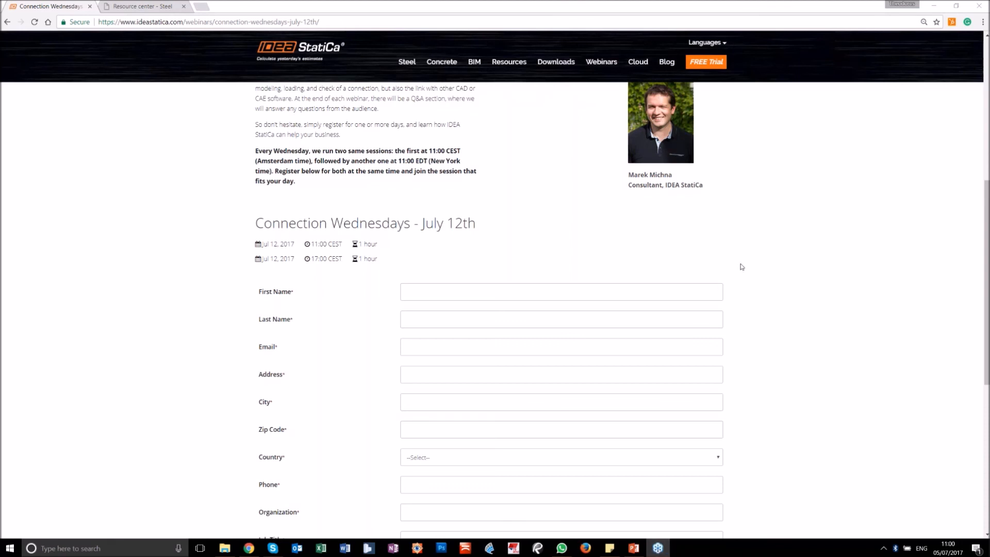
mouse_move(660, 553)
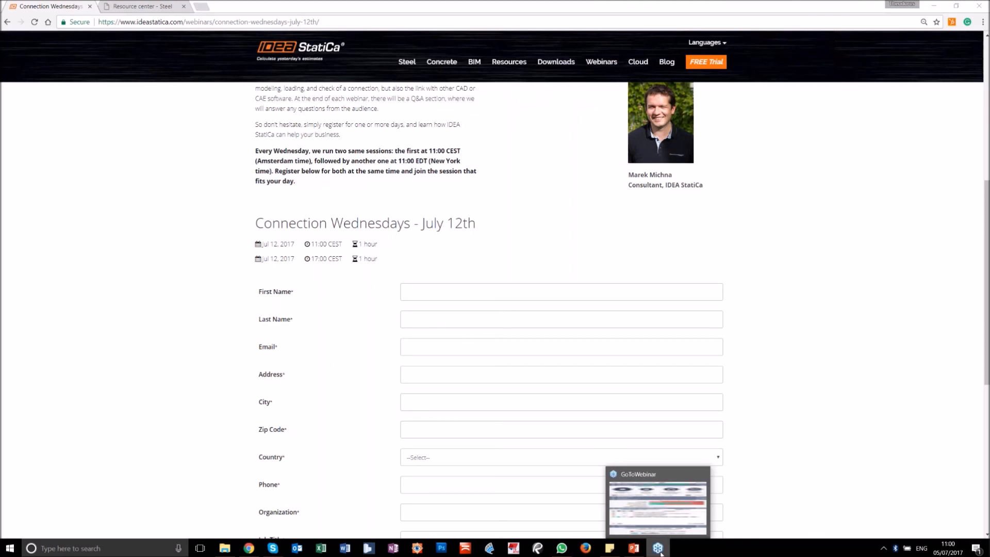
click(634, 549)
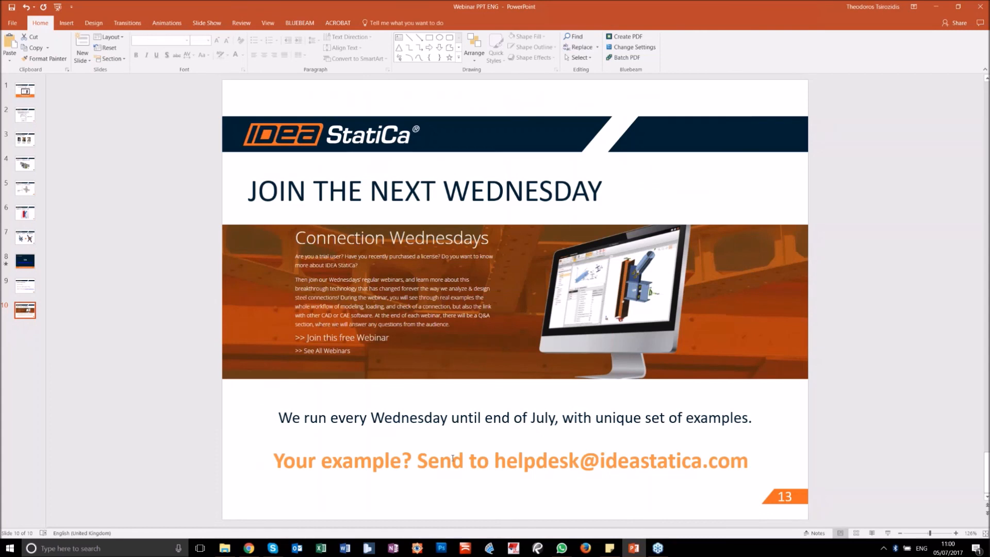